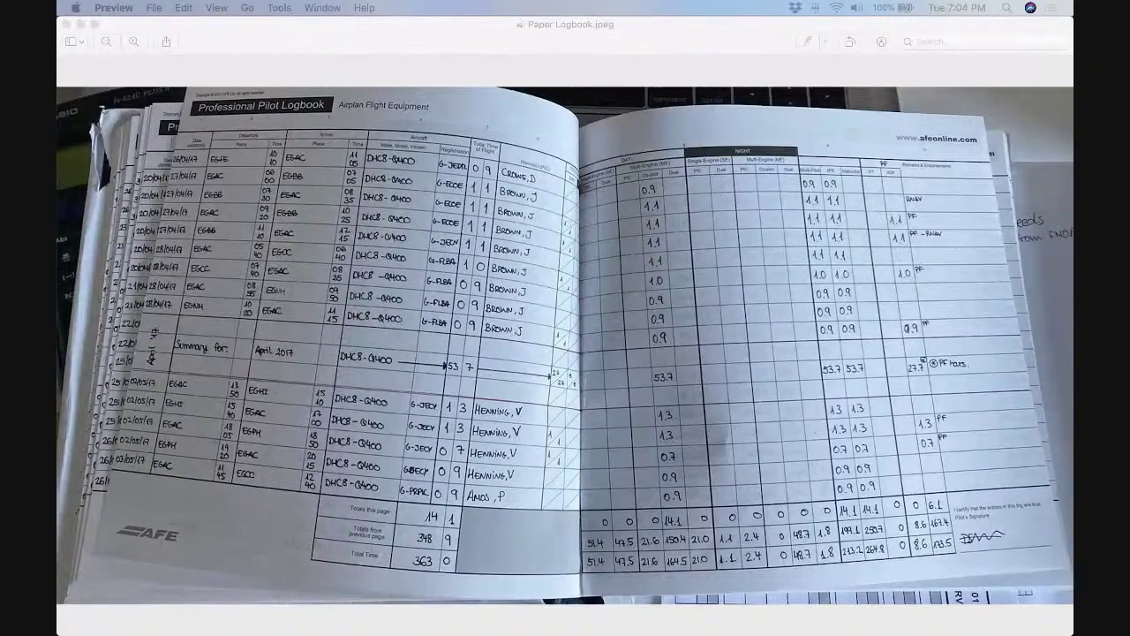
Bring the LogTen Pro logbook with six balance-forward entries in front of the Preview photo.
{"action": "mouse_move", "coordinate": [384, 629]}
{"action": "left_click", "coordinate": [471, 620]}
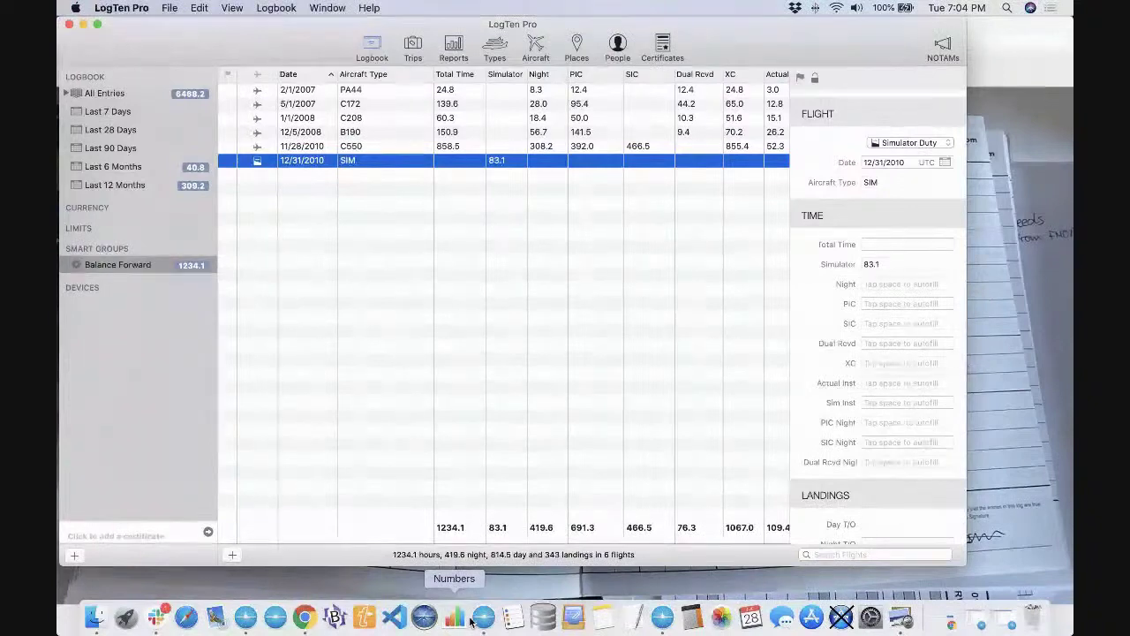
{"action": "left_click", "coordinate": [383, 103]}
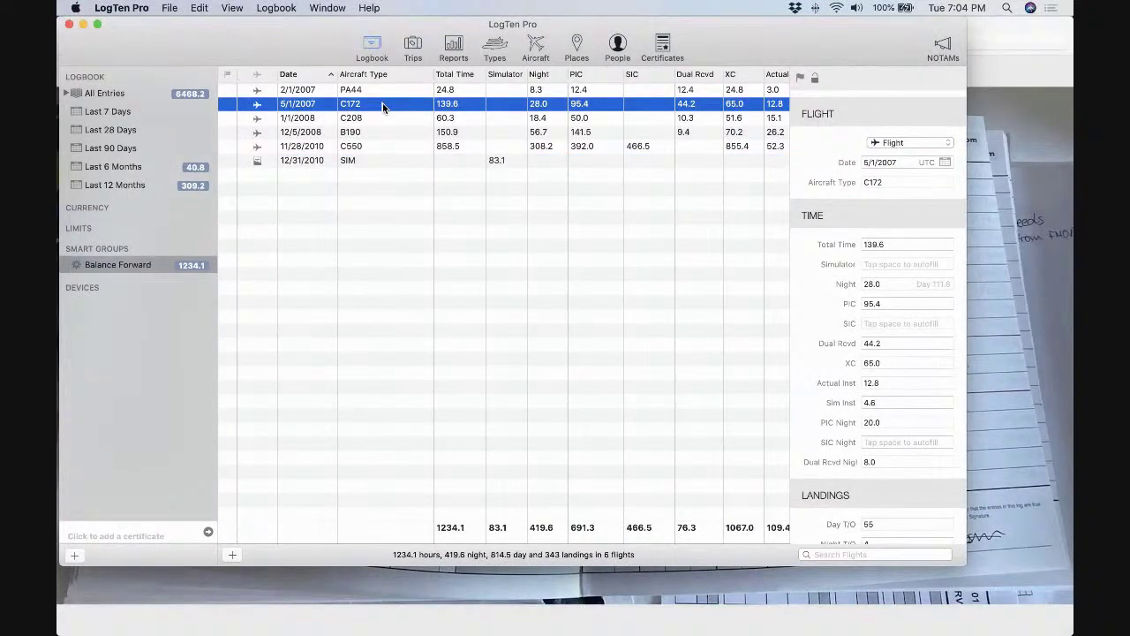
{"action": "key", "text": "Up"}
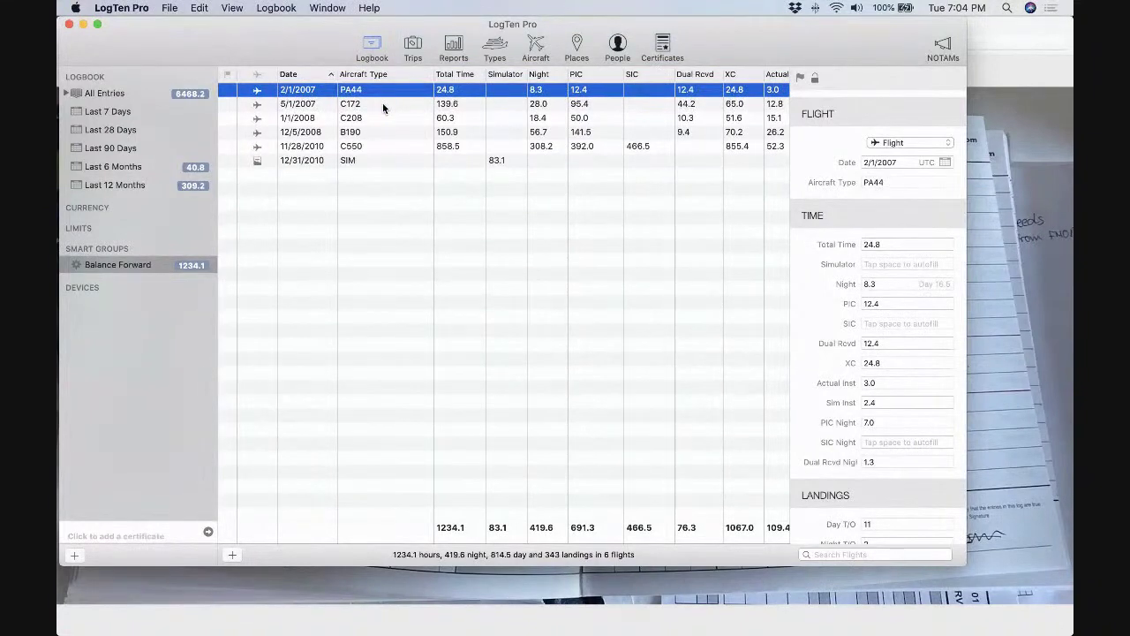
{"action": "key", "text": "Down"}
{"action": "key", "text": "Down"}
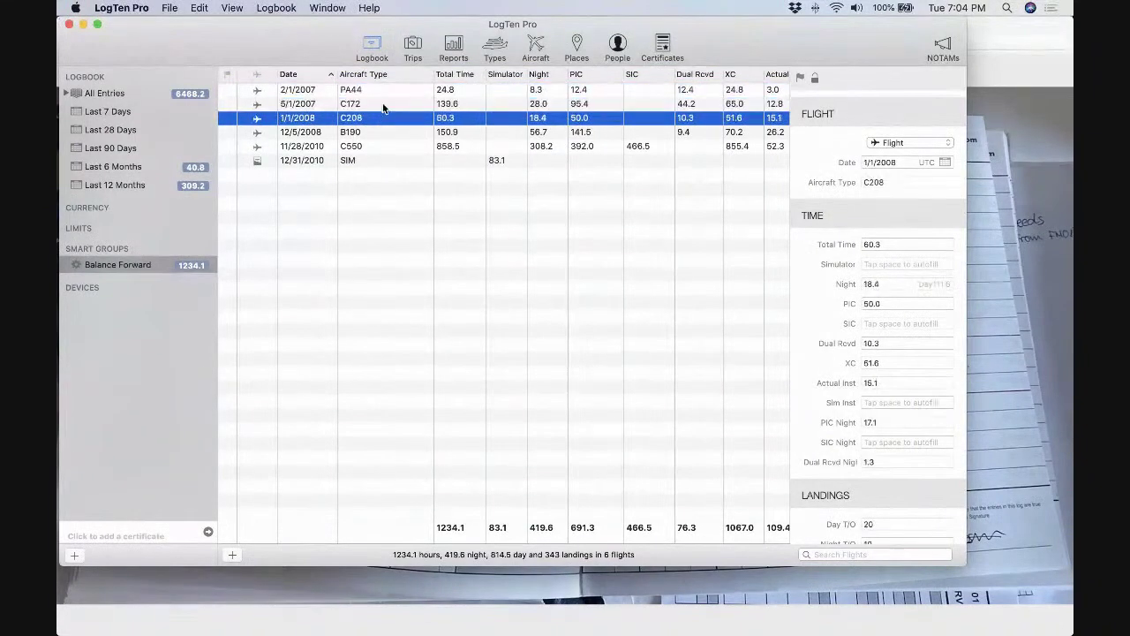
{"action": "key", "text": "Down"}
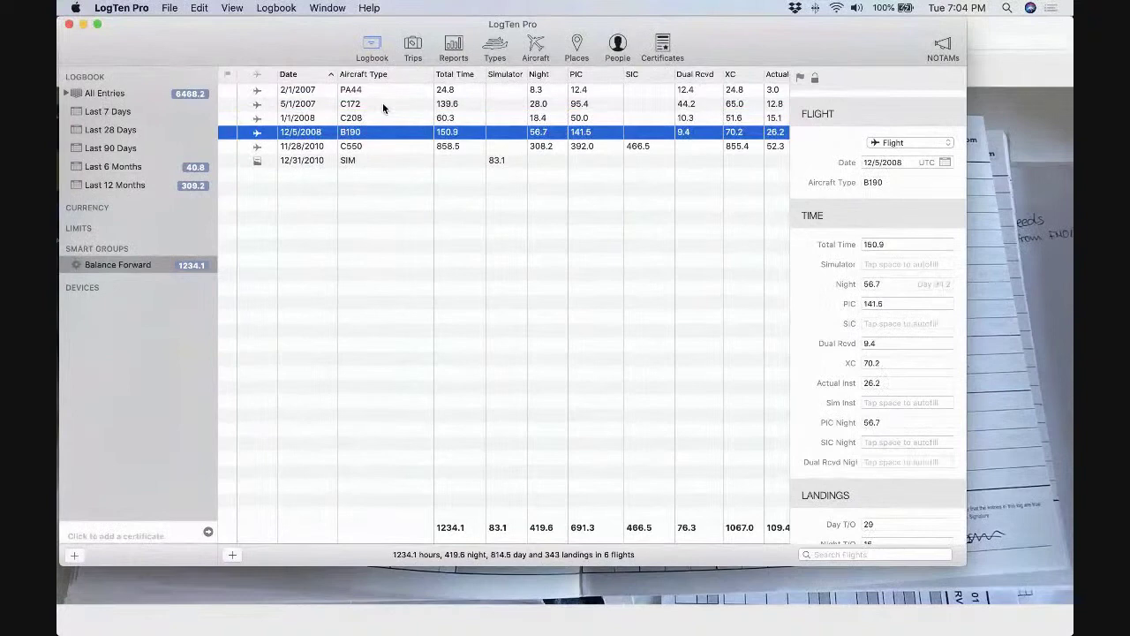
{"action": "key", "text": "Down"}
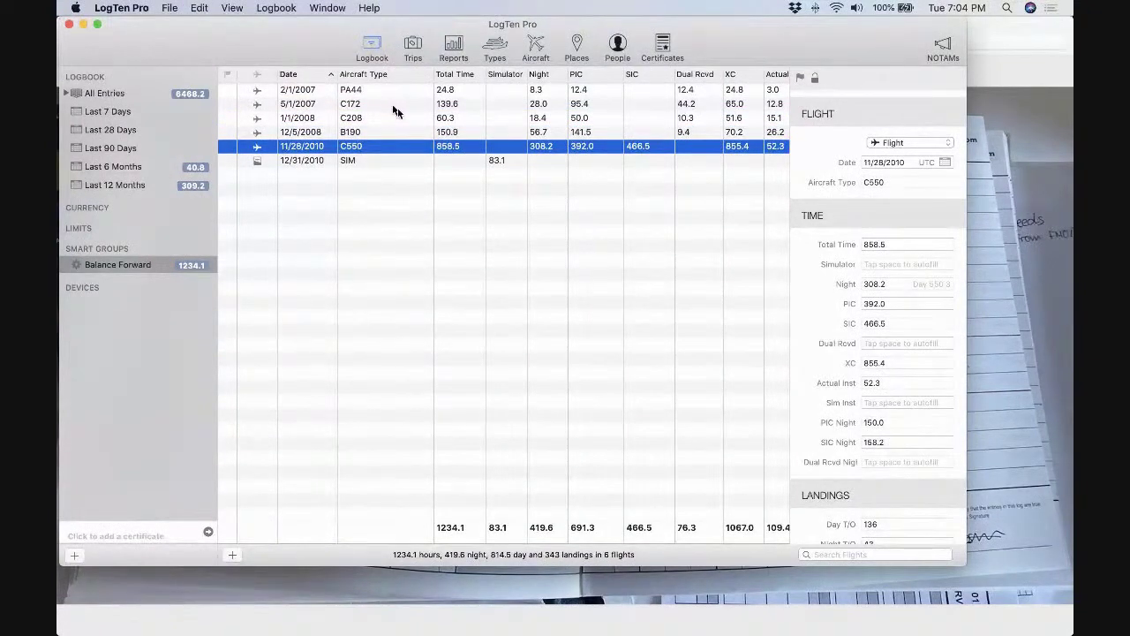
{"action": "left_click", "coordinate": [397, 96]}
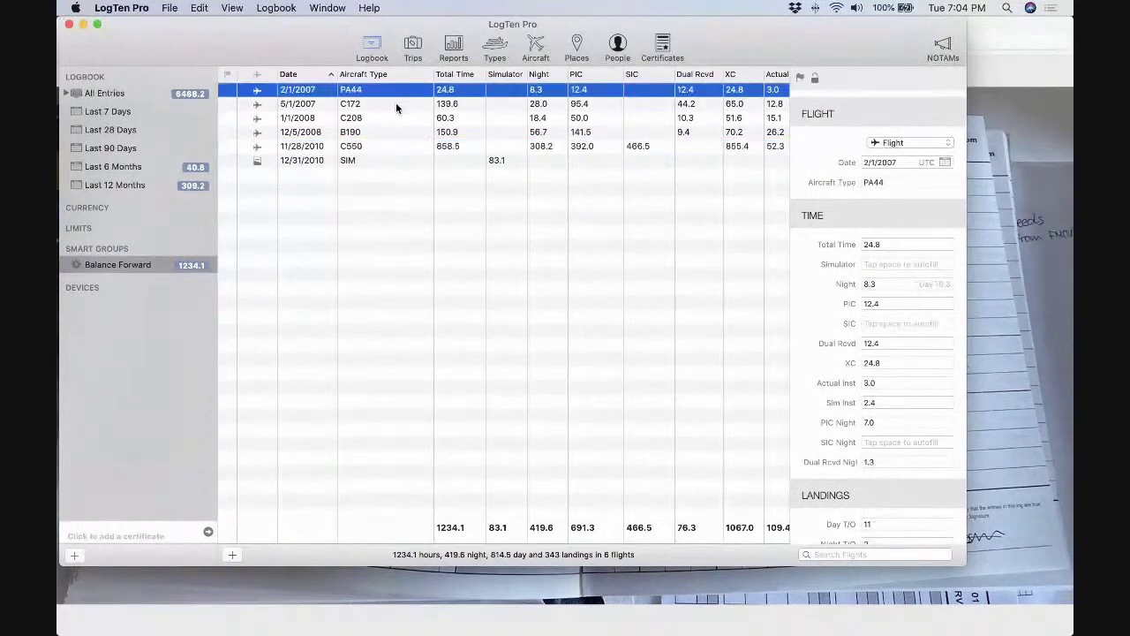
{"action": "left_click", "coordinate": [396, 104]}
{"action": "left_click", "coordinate": [395, 117]}
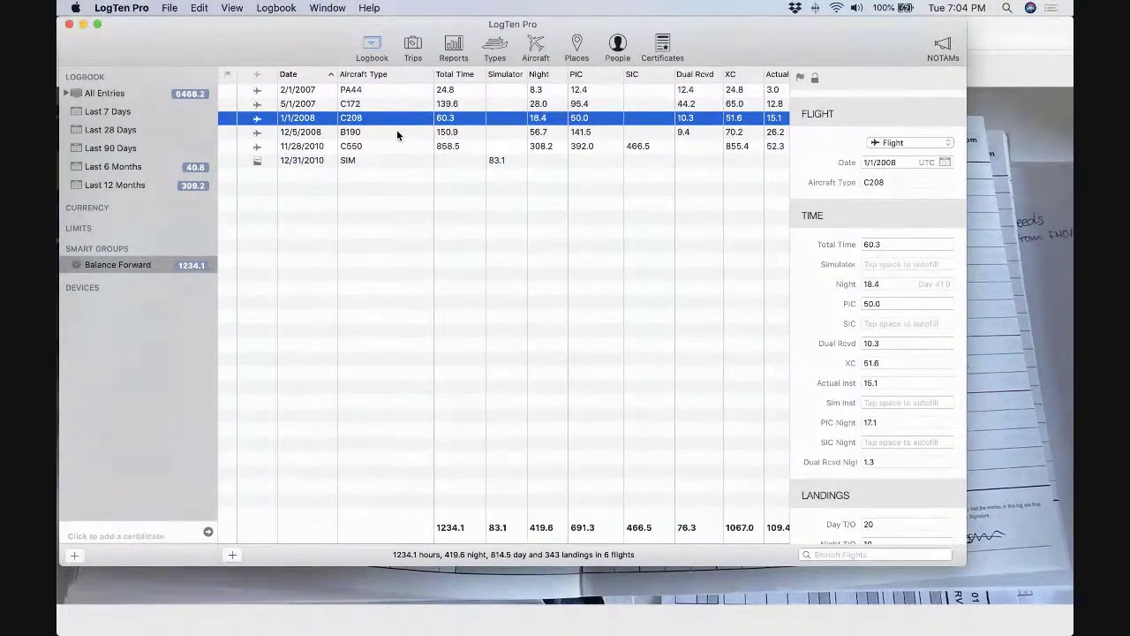
{"action": "left_click", "coordinate": [397, 133]}
{"action": "left_click", "coordinate": [398, 147]}
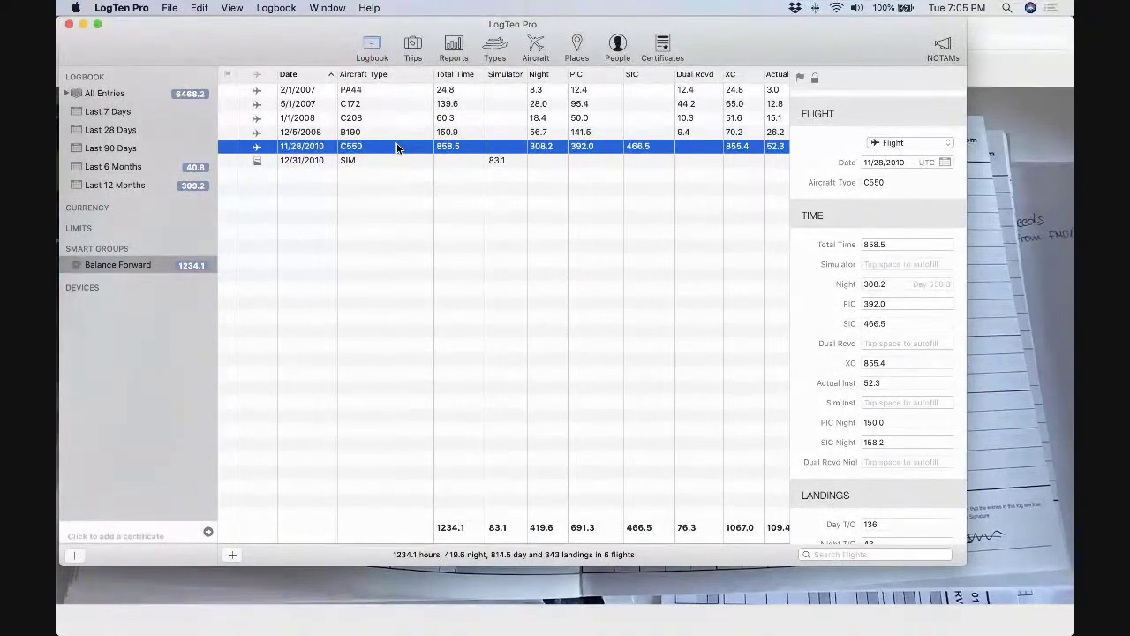
{"action": "left_click", "coordinate": [369, 105]}
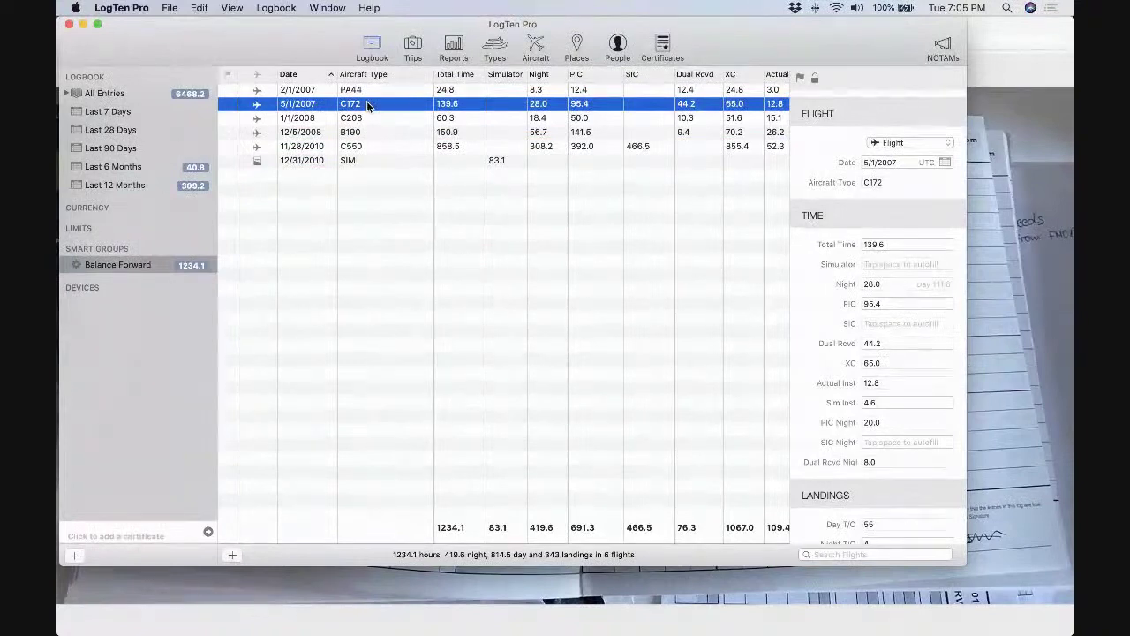
{"action": "left_click", "coordinate": [367, 92]}
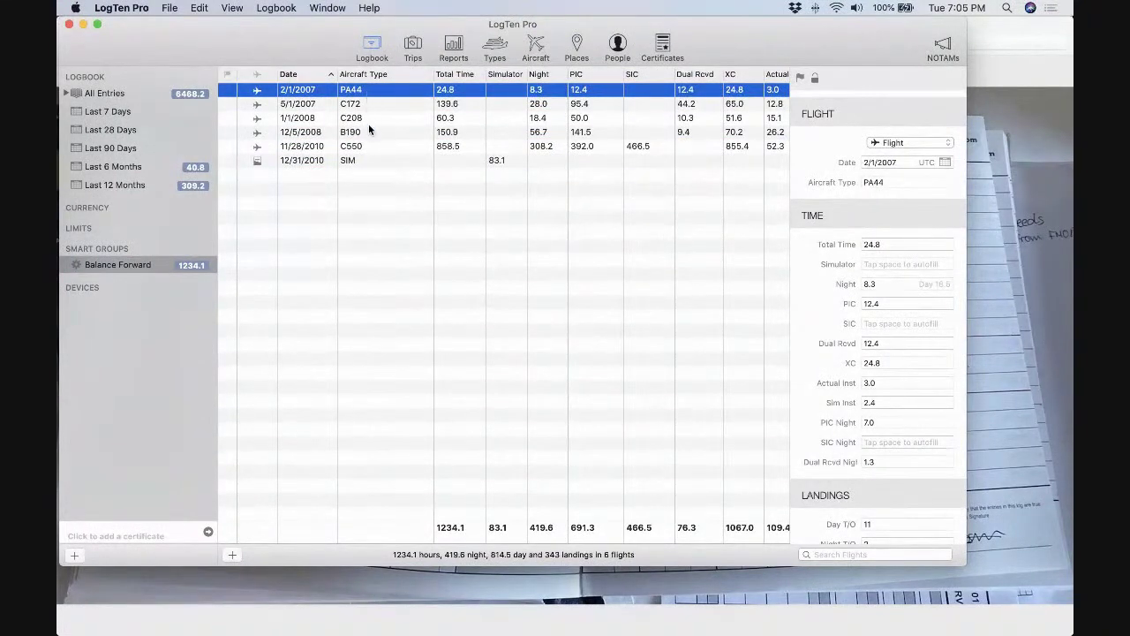
{"action": "left_click", "coordinate": [369, 122]}
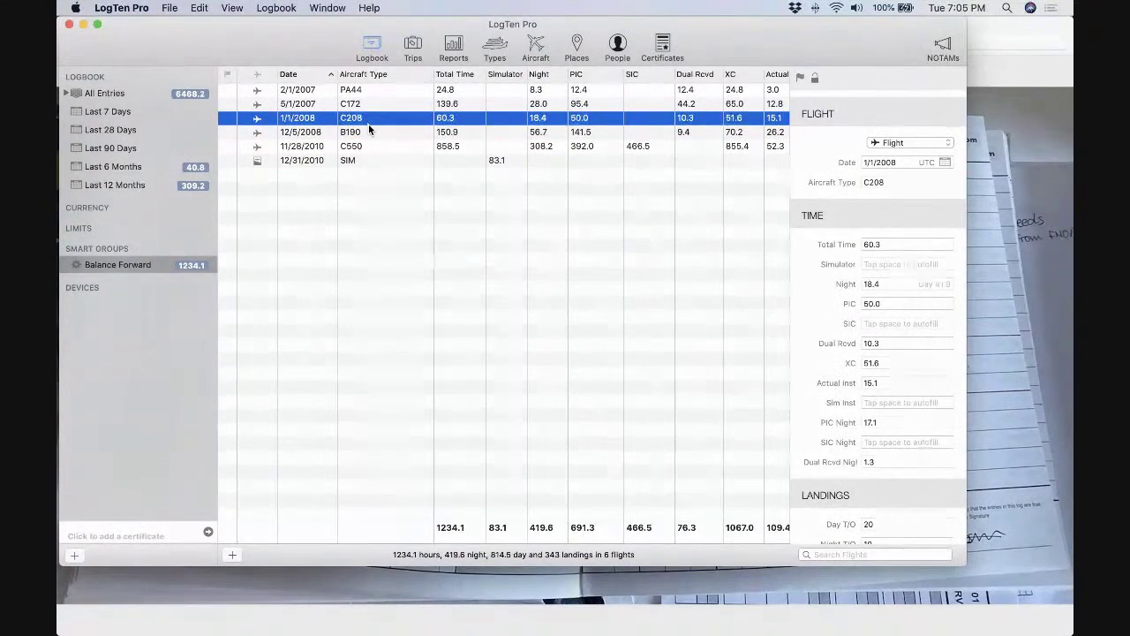
Review the 12/31/2010 SIM balance-forward entry, then minimize the LogTen Pro logbook window.
{"action": "left_click", "coordinate": [378, 160]}
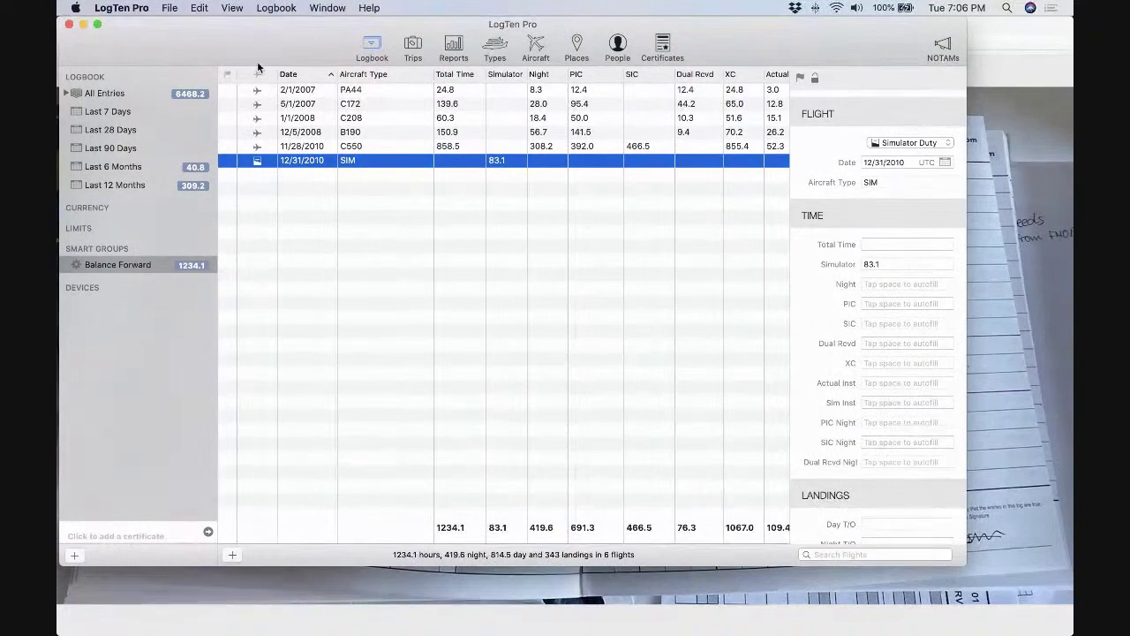
{"action": "left_click", "coordinate": [84, 26]}
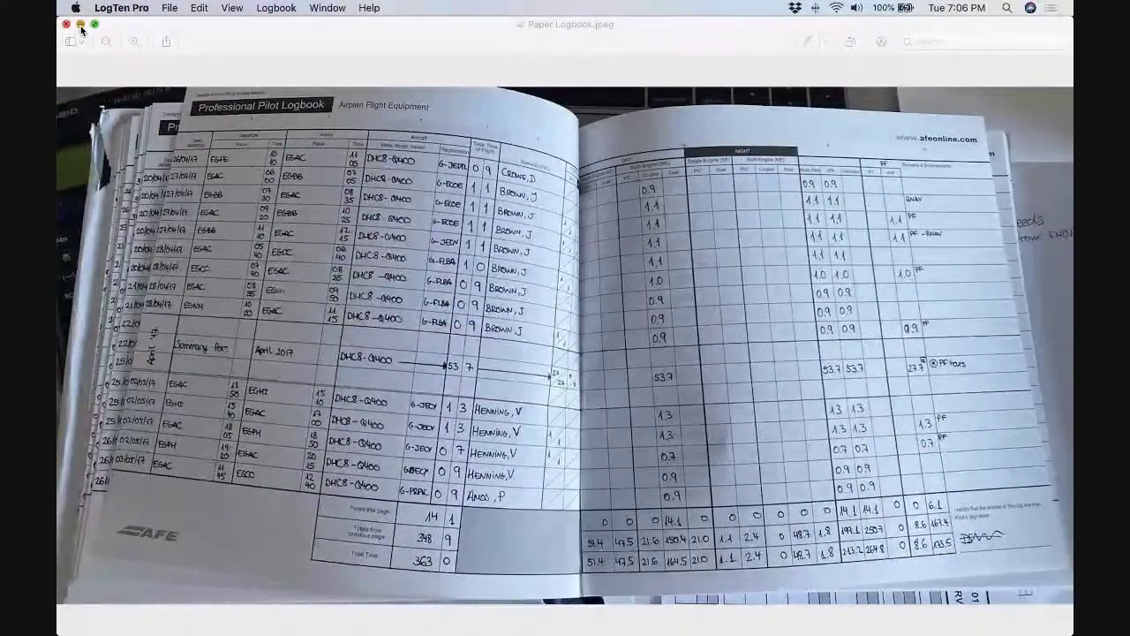
Put away the paper logbook photo and restore the minimized LogTen Pro logbook window.
{"action": "left_click", "coordinate": [84, 27]}
{"action": "mouse_move", "coordinate": [234, 625]}
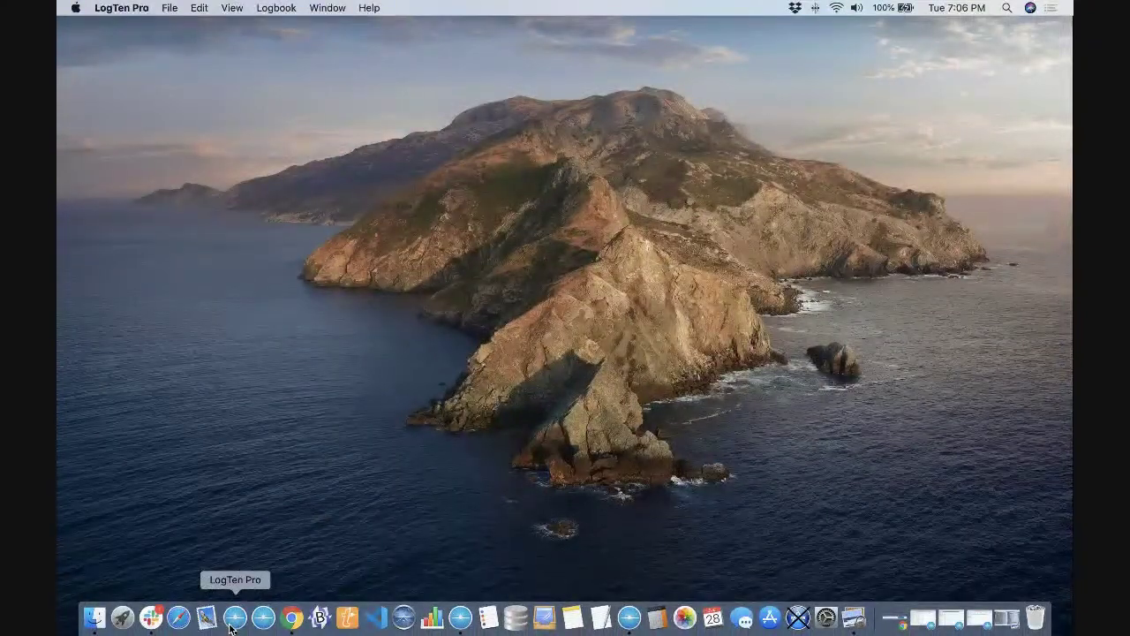
{"action": "left_click", "coordinate": [231, 624]}
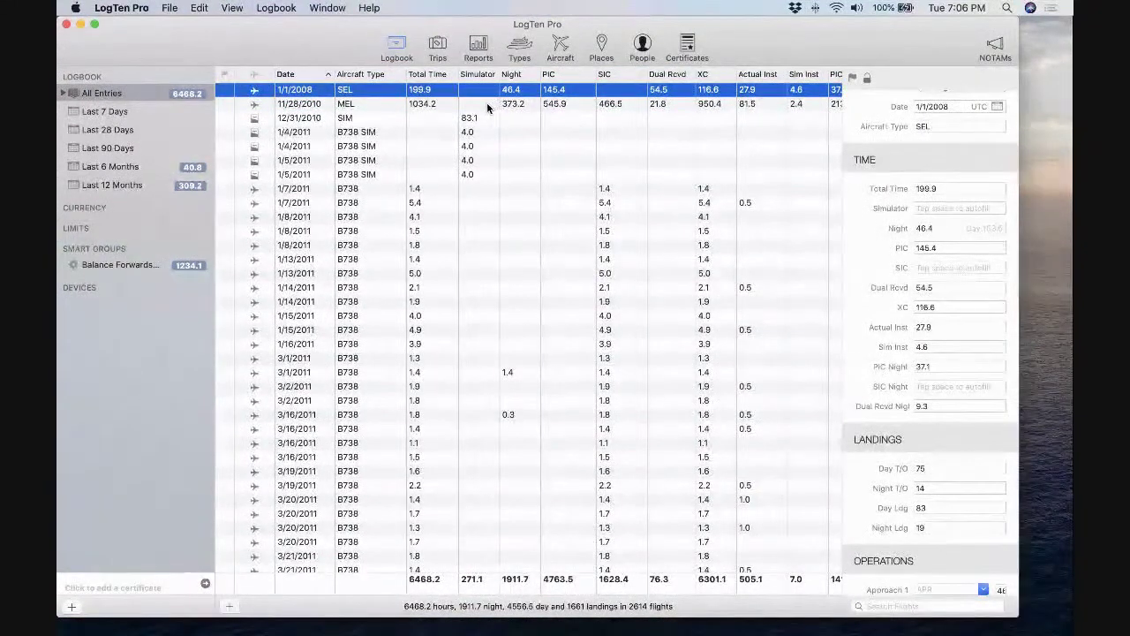
{"action": "left_click", "coordinate": [459, 104], "text": "shift"}
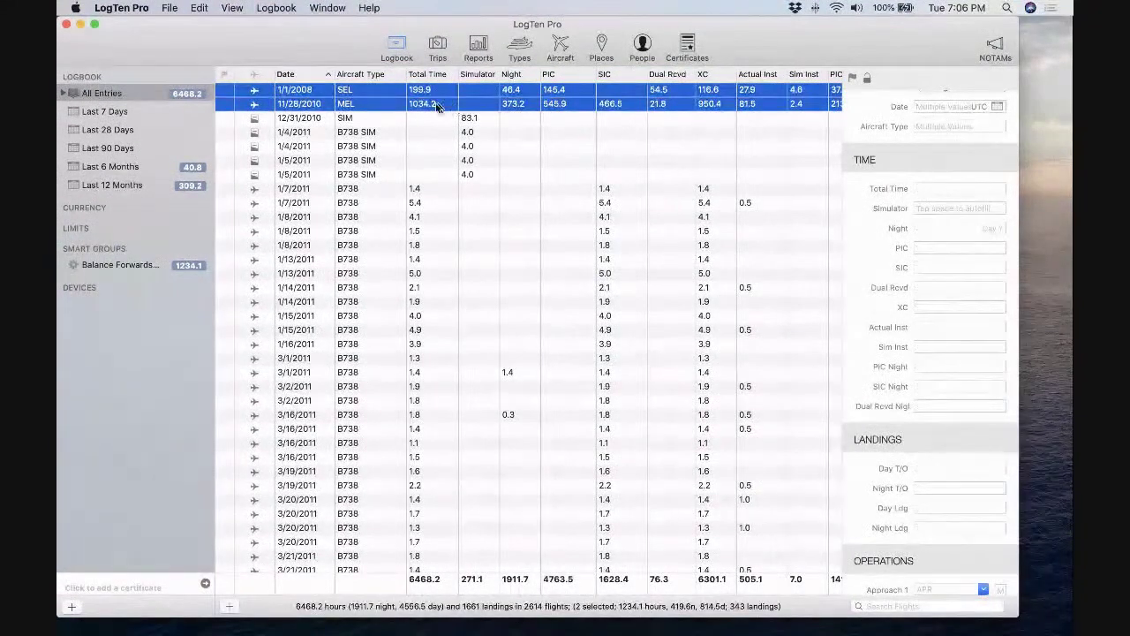
{"action": "left_click", "coordinate": [386, 117], "text": "shift"}
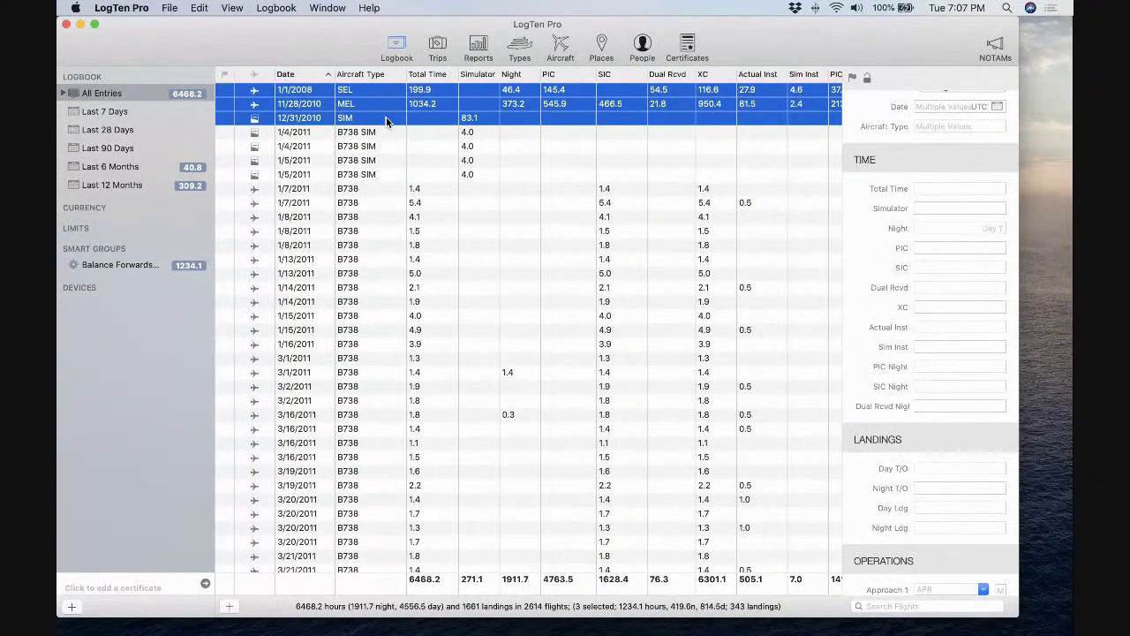
{"action": "scroll", "coordinate": [386, 121], "scroll_direction": "down", "scroll_amount": 5}
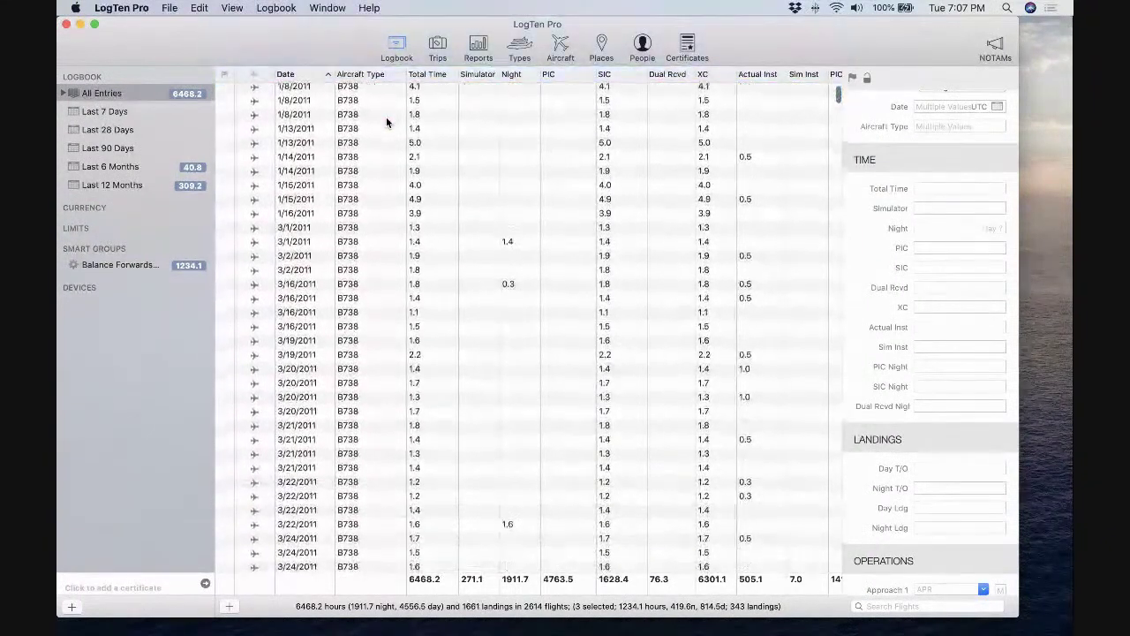
{"action": "scroll", "coordinate": [386, 122], "scroll_direction": "up", "scroll_amount": 5}
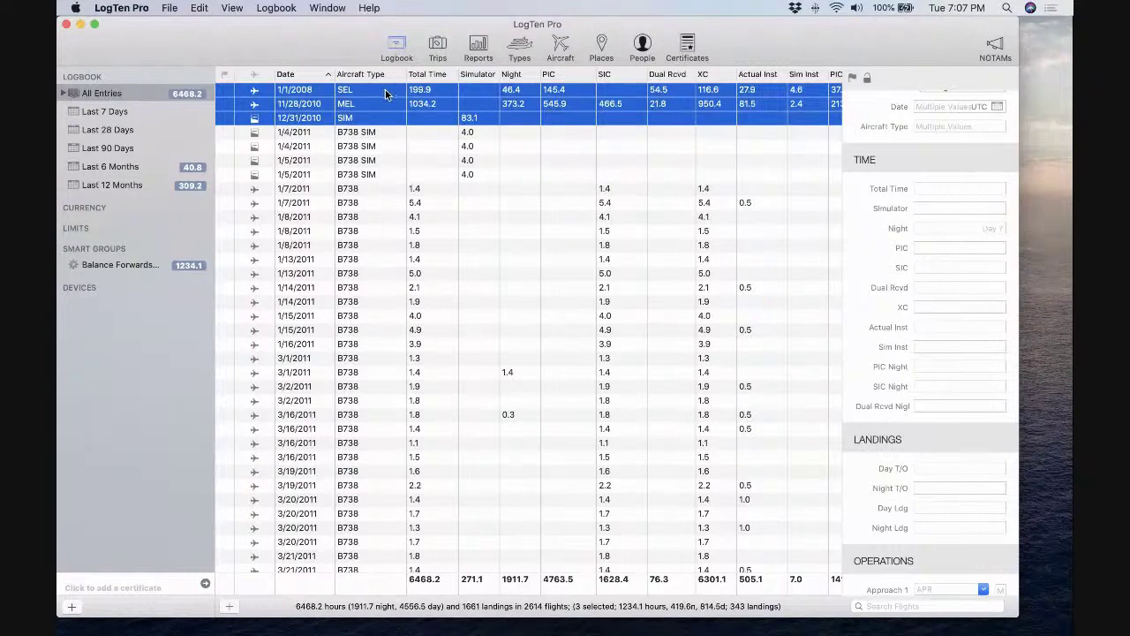
{"action": "key", "text": "Up"}
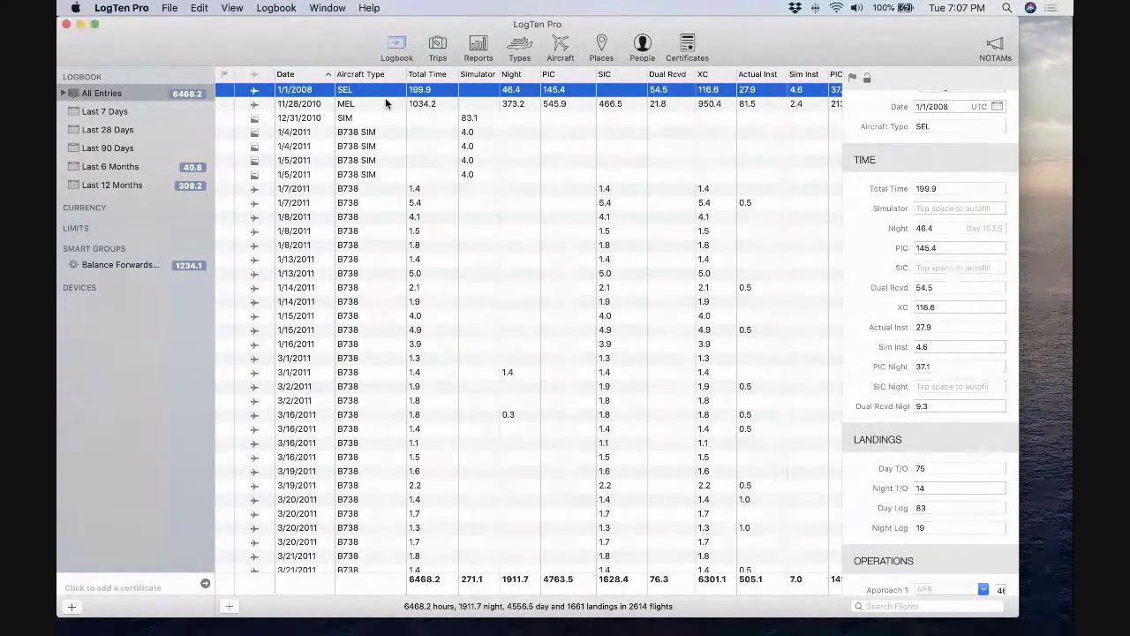
{"action": "left_click", "coordinate": [385, 103]}
{"action": "left_click", "coordinate": [385, 92]}
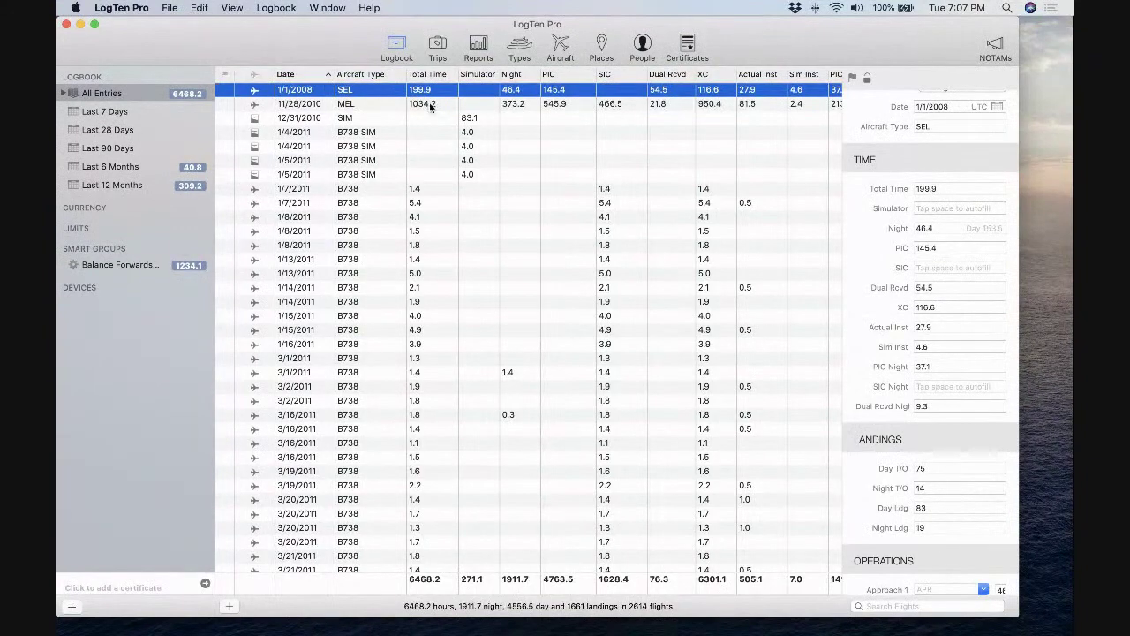
{"action": "scroll", "coordinate": [430, 106], "scroll_direction": "right", "scroll_amount": 3}
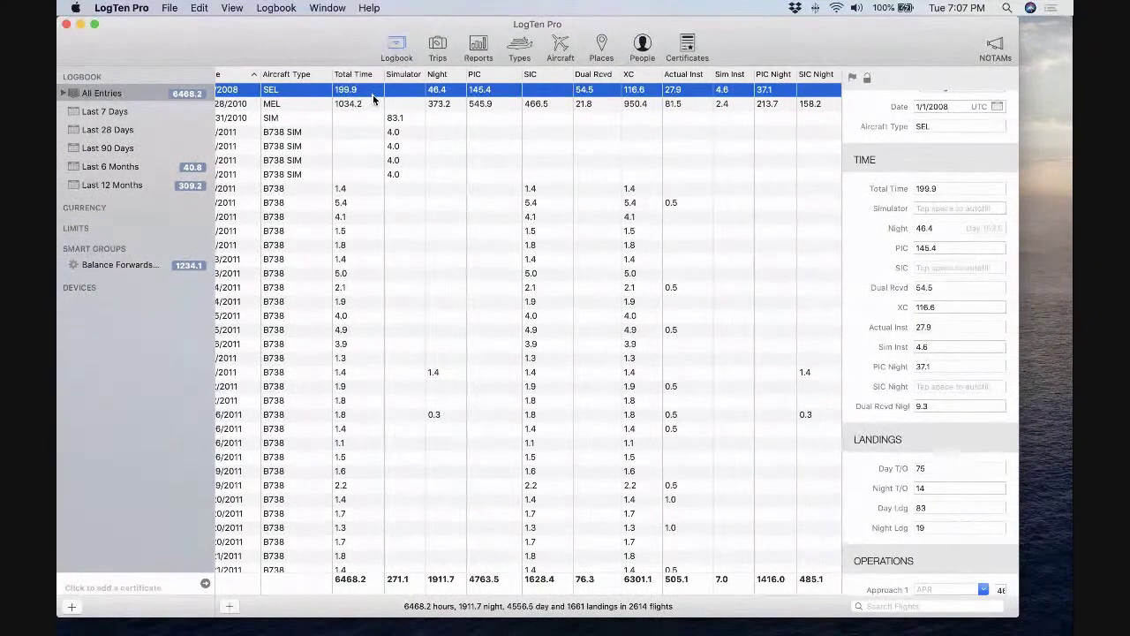
{"action": "scroll", "coordinate": [373, 100], "scroll_direction": "left", "scroll_amount": 5}
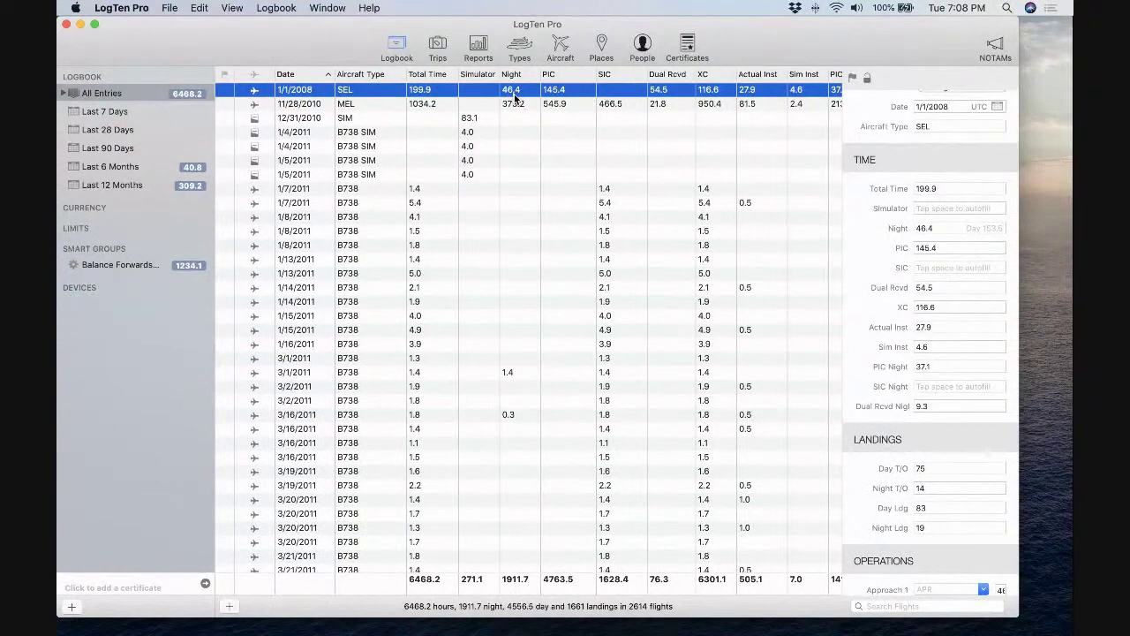
In Time preferences, stop calculating night from Out/In and stop XC auto-filling from total time.
{"action": "left_click", "coordinate": [123, 7]}
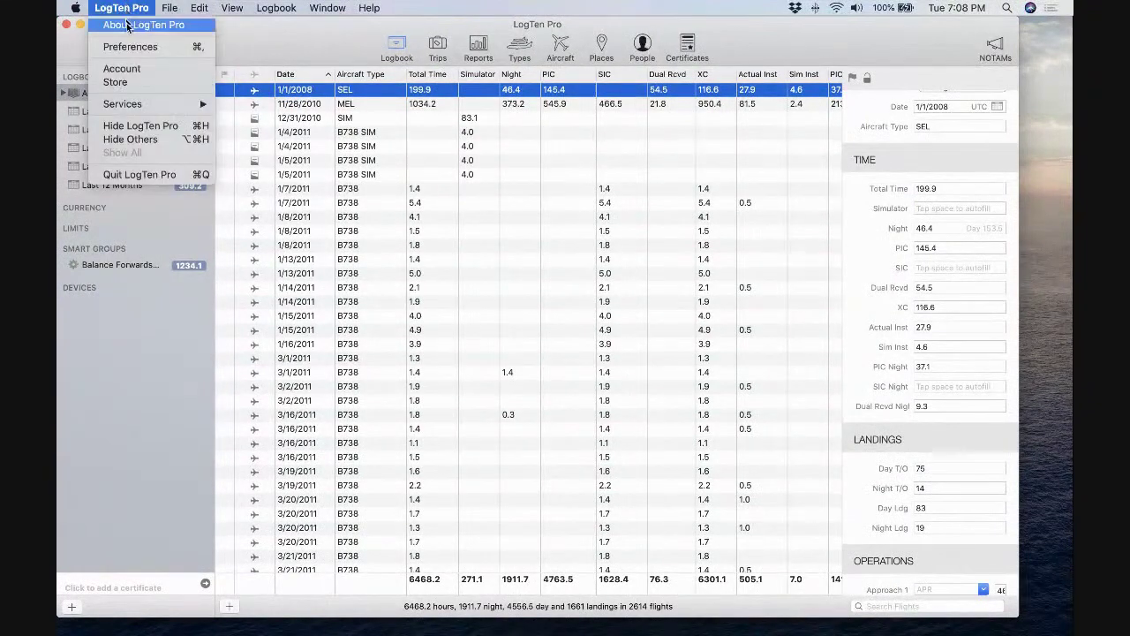
{"action": "left_click", "coordinate": [129, 47]}
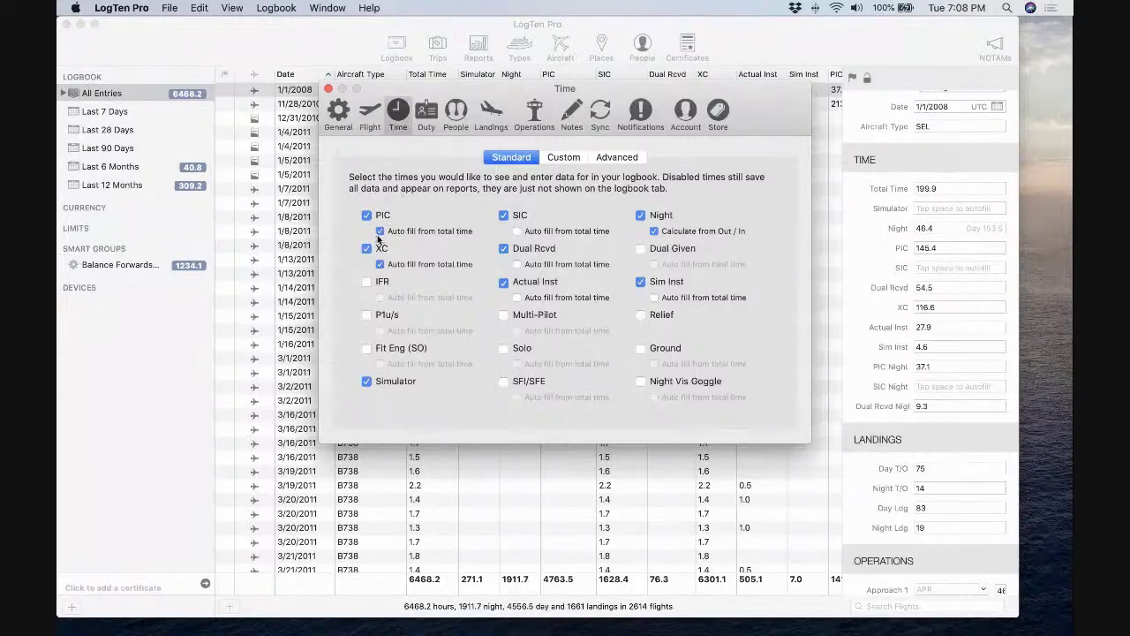
{"action": "left_click", "coordinate": [655, 231]}
{"action": "left_click", "coordinate": [380, 264]}
{"action": "left_click", "coordinate": [328, 90]}
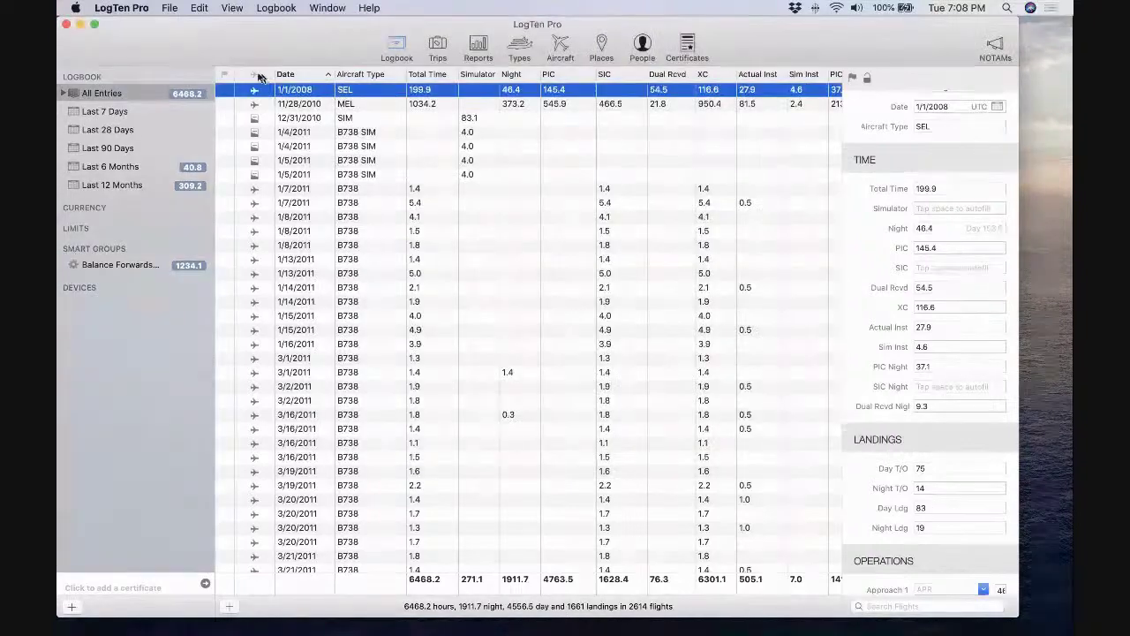
Reopen Time preferences to look over the Custom time fields, then close them.
{"action": "left_click", "coordinate": [133, 9]}
{"action": "left_click", "coordinate": [140, 46]}
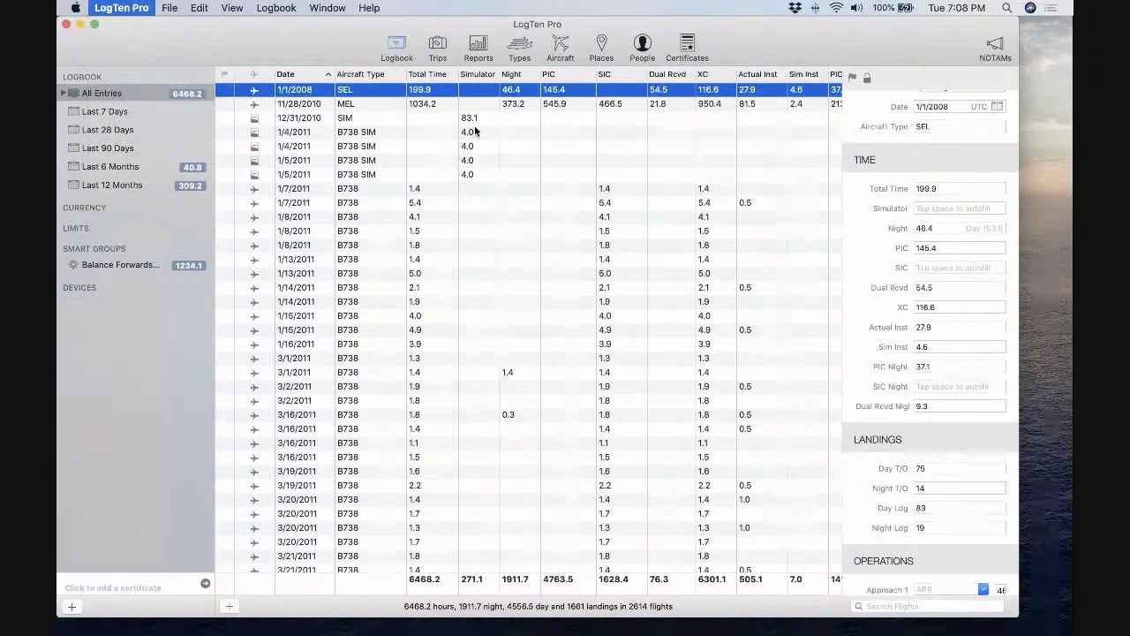
{"action": "left_click", "coordinate": [553, 159]}
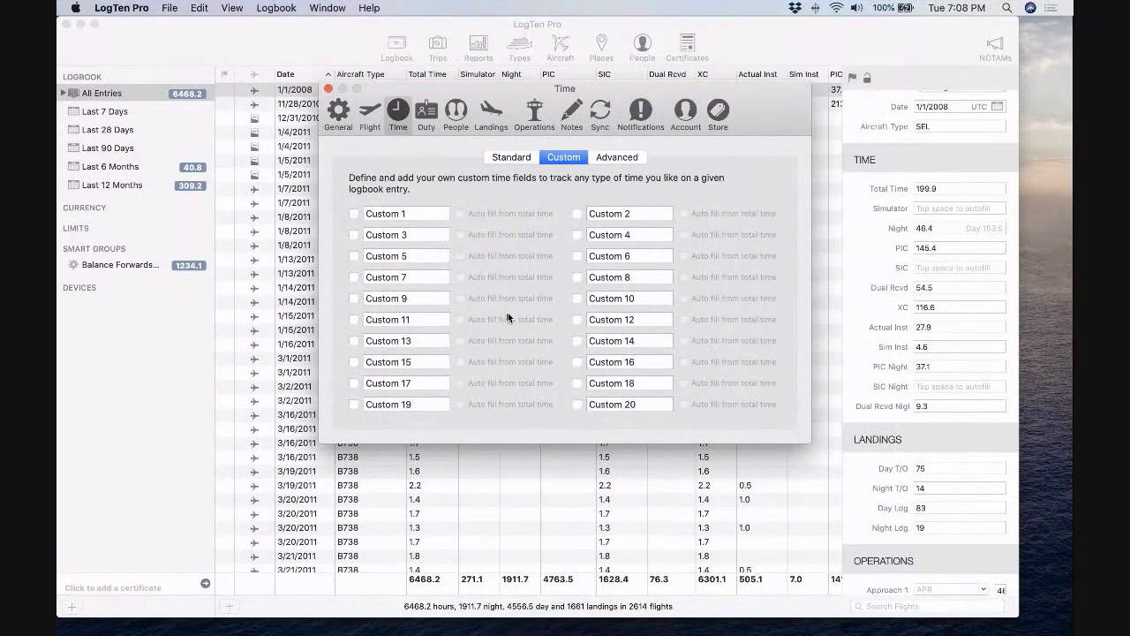
{"action": "left_click", "coordinate": [499, 159]}
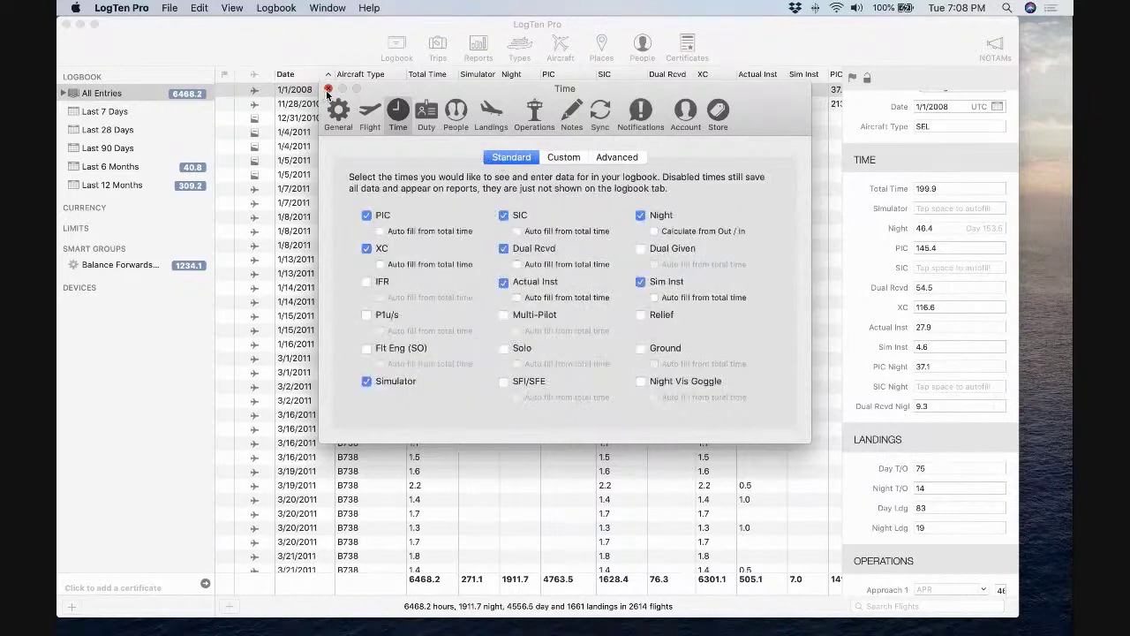
{"action": "left_click", "coordinate": [328, 89]}
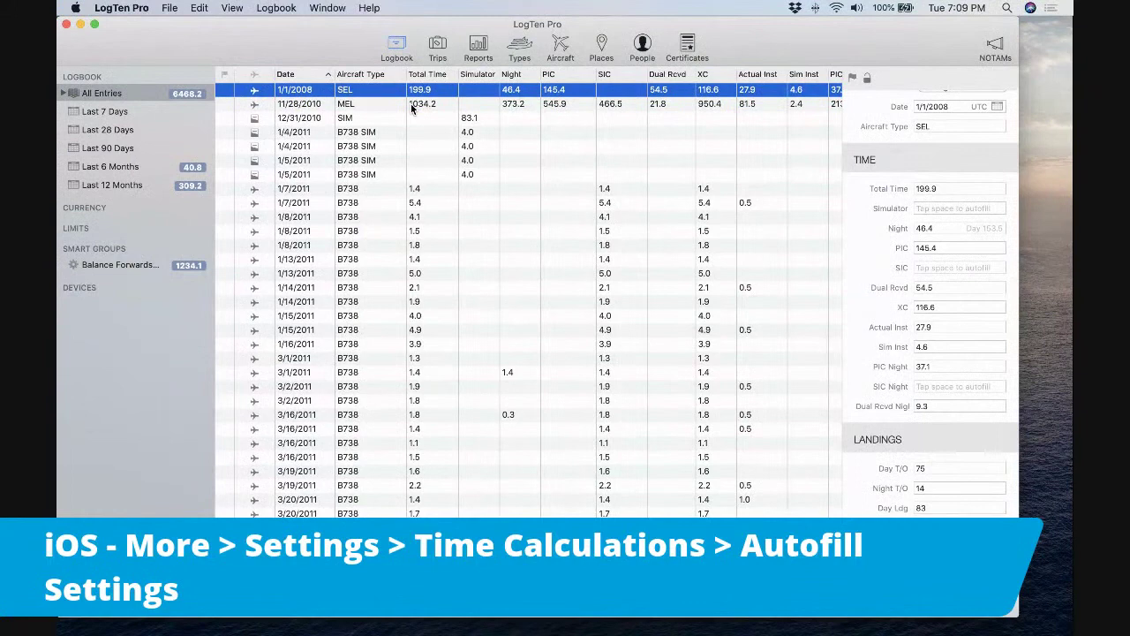
{"action": "left_click", "coordinate": [411, 103]}
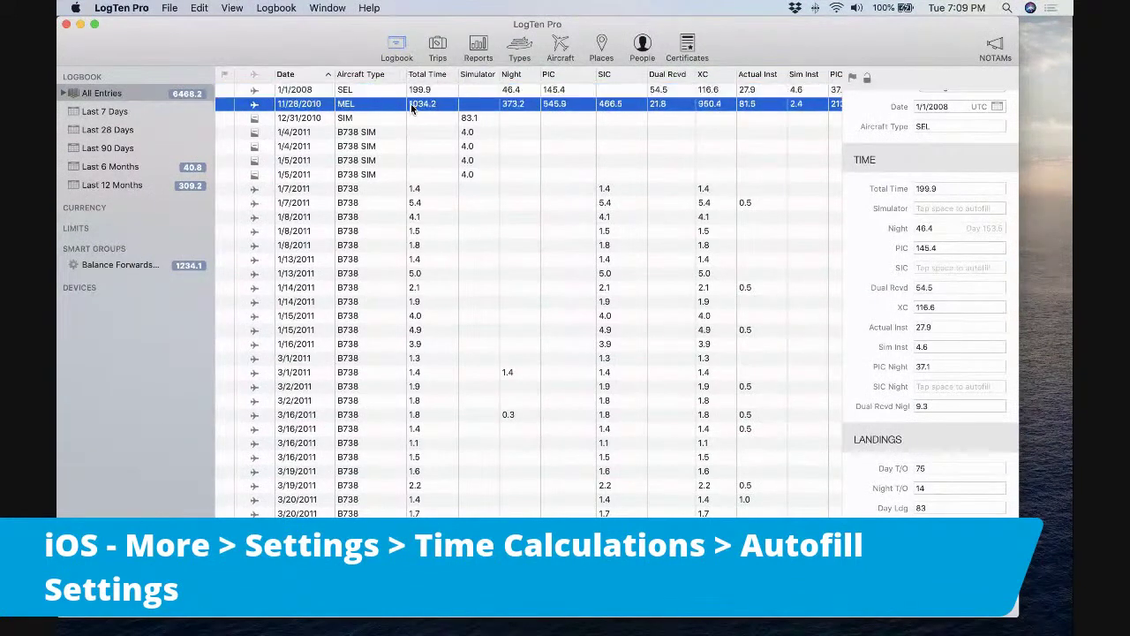
{"action": "scroll", "coordinate": [384, 104], "scroll_direction": "right", "scroll_amount": 2}
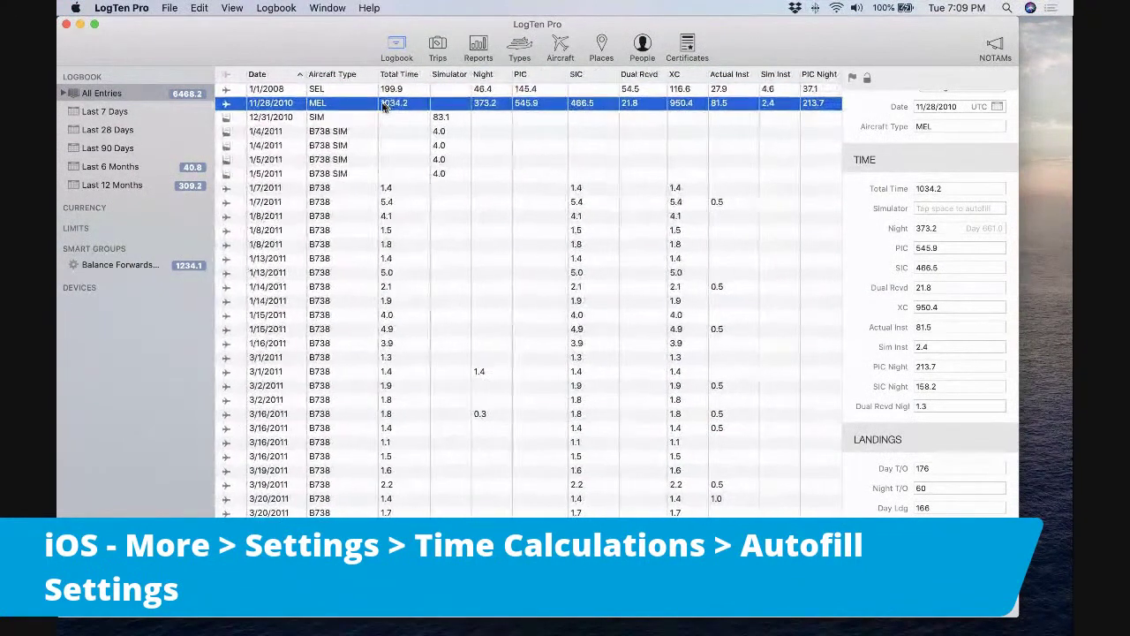
{"action": "scroll", "coordinate": [384, 99], "scroll_direction": "right", "scroll_amount": 3}
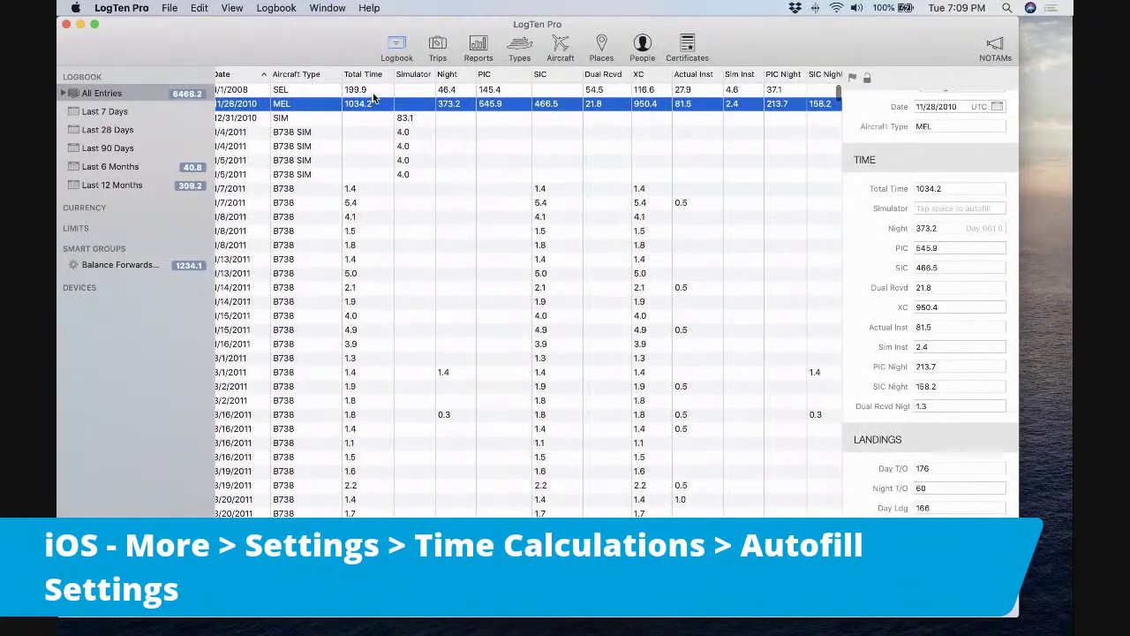
{"action": "left_click", "coordinate": [373, 92]}
{"action": "left_click", "coordinate": [411, 106]}
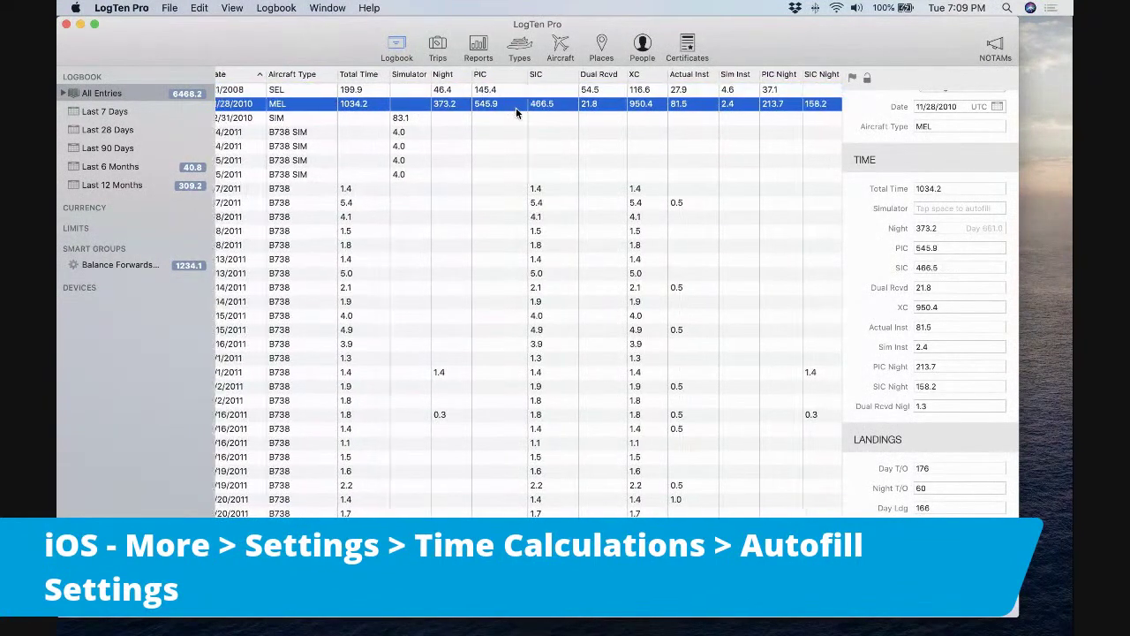
{"action": "scroll", "coordinate": [408, 99], "scroll_direction": "right", "scroll_amount": 3}
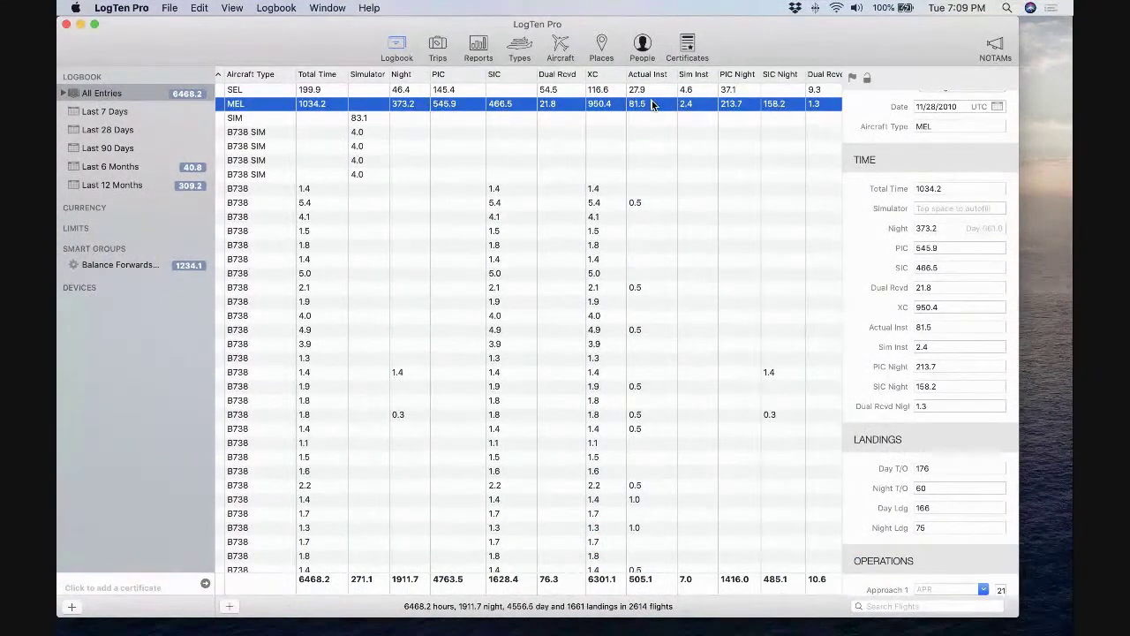
{"action": "scroll", "coordinate": [652, 104], "scroll_direction": "left", "scroll_amount": 5}
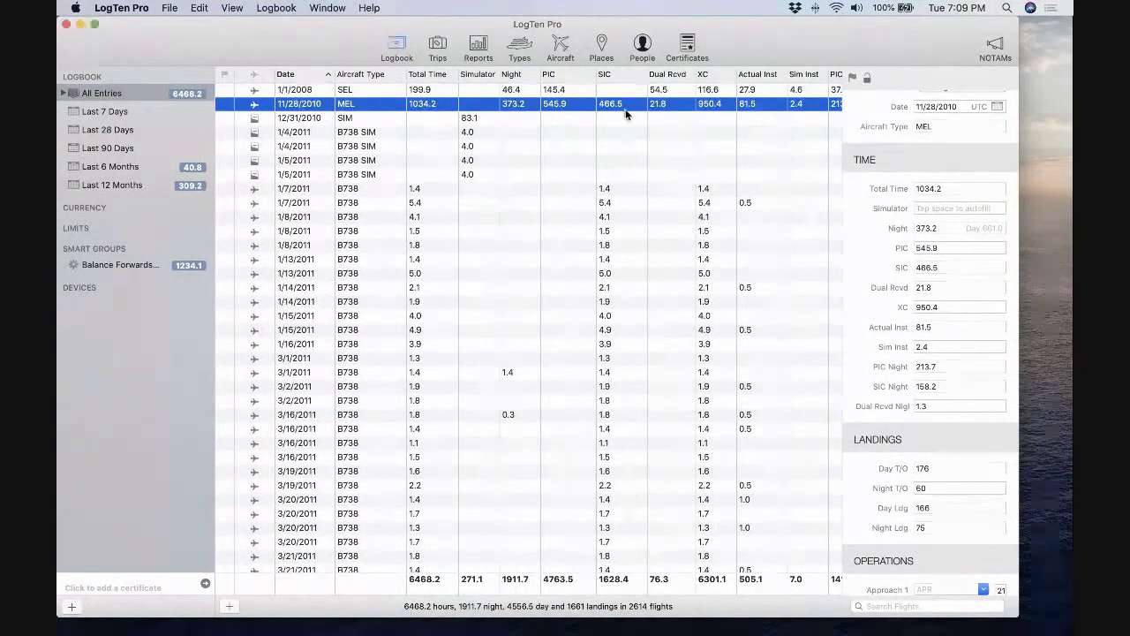
{"action": "scroll", "coordinate": [566, 108], "scroll_direction": "right", "scroll_amount": 2}
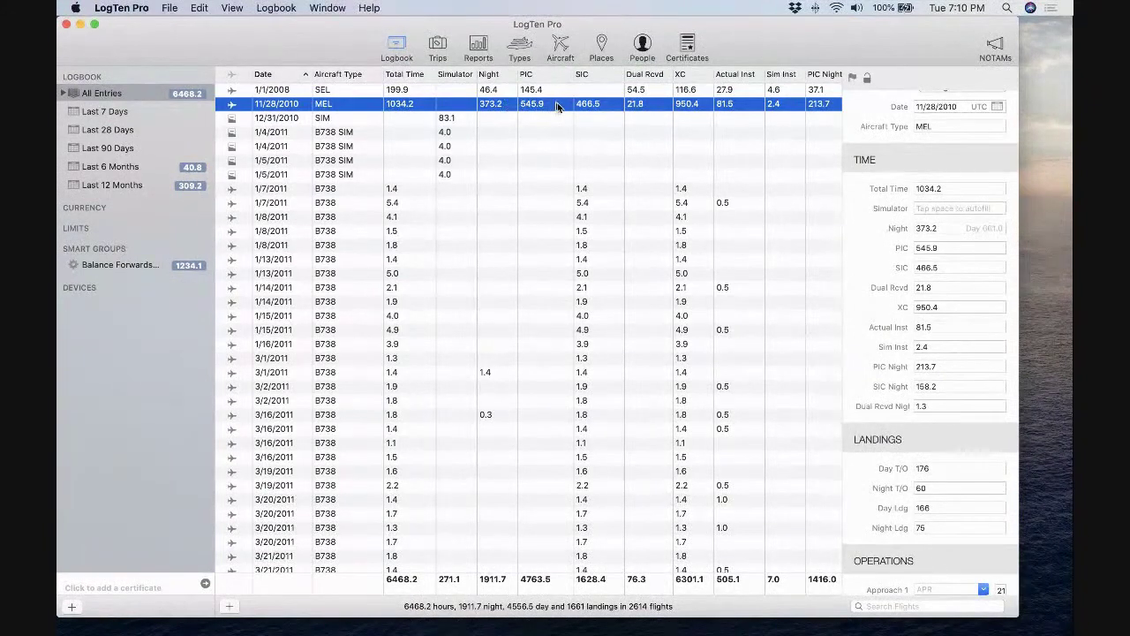
Show the Advanced Time preferences with PIC Night, SIC Night and Dual Rcvd Night fields.
{"action": "left_click", "coordinate": [121, 8]}
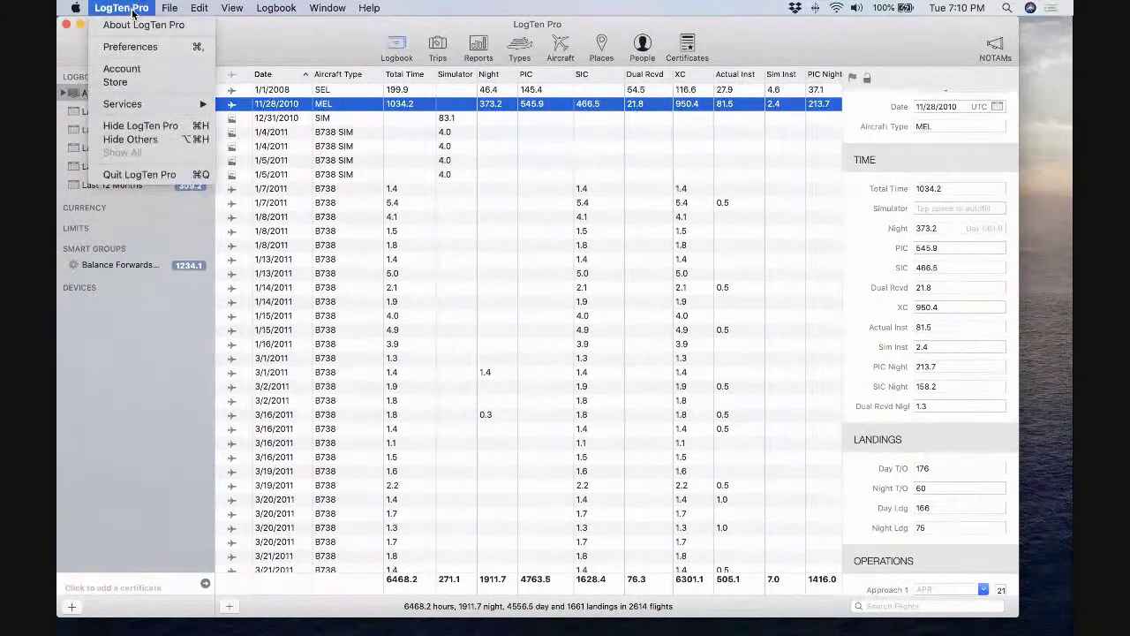
{"action": "left_click", "coordinate": [132, 48]}
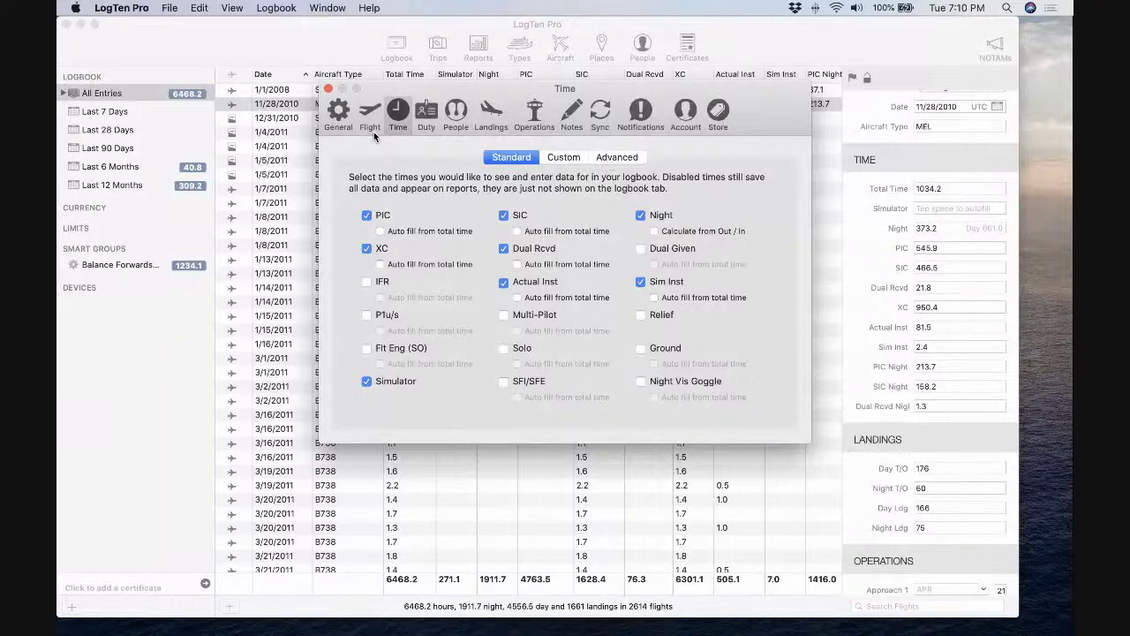
{"action": "left_click", "coordinate": [598, 161]}
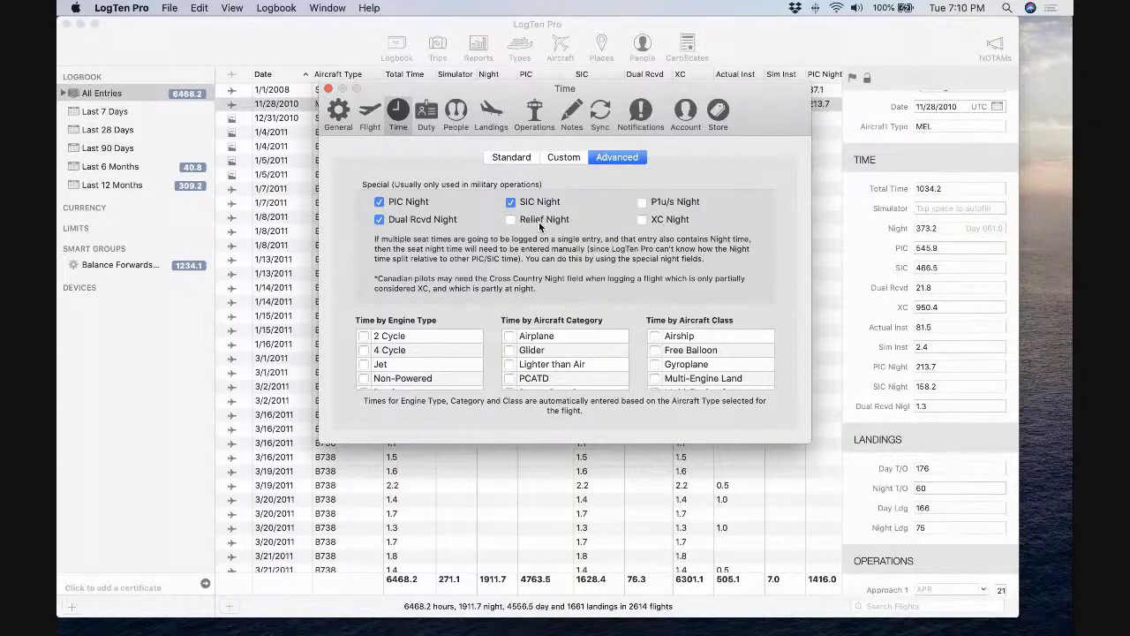
{"action": "mouse_move", "coordinate": [539, 227]}
Close the Time preferences and scroll the logbook columns right and back left.
{"action": "left_click", "coordinate": [328, 90]}
{"action": "scroll", "coordinate": [450, 108], "scroll_direction": "right", "scroll_amount": 2}
{"action": "scroll", "coordinate": [450, 109], "scroll_direction": "right", "scroll_amount": 5}
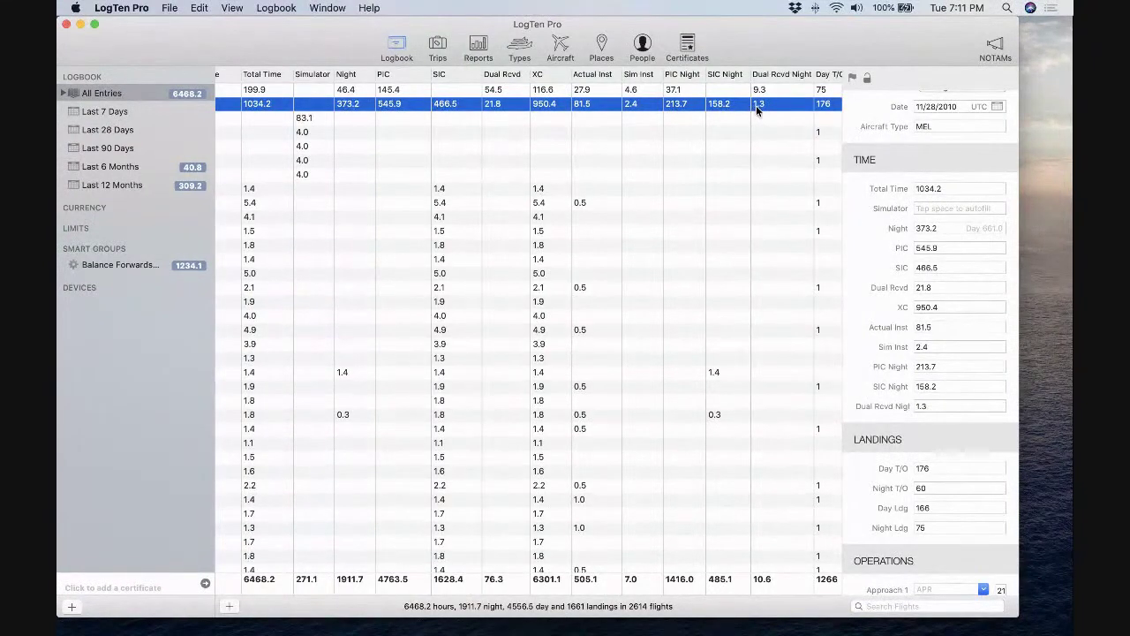
{"action": "scroll", "coordinate": [756, 105], "scroll_direction": "right", "scroll_amount": 3}
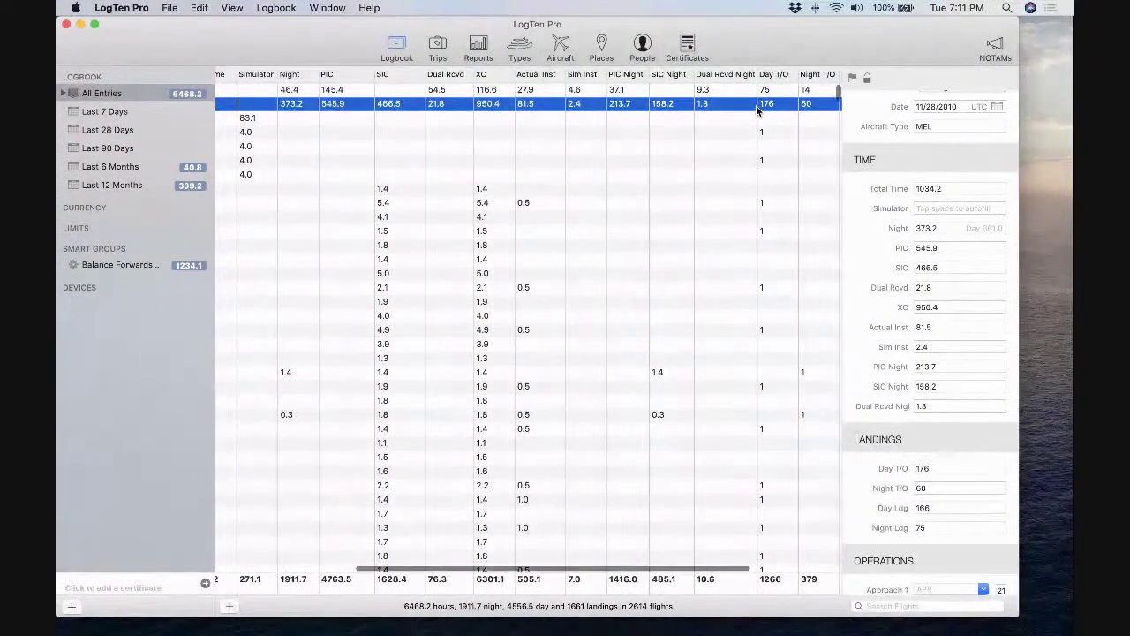
{"action": "scroll", "coordinate": [756, 105], "scroll_direction": "right", "scroll_amount": 8}
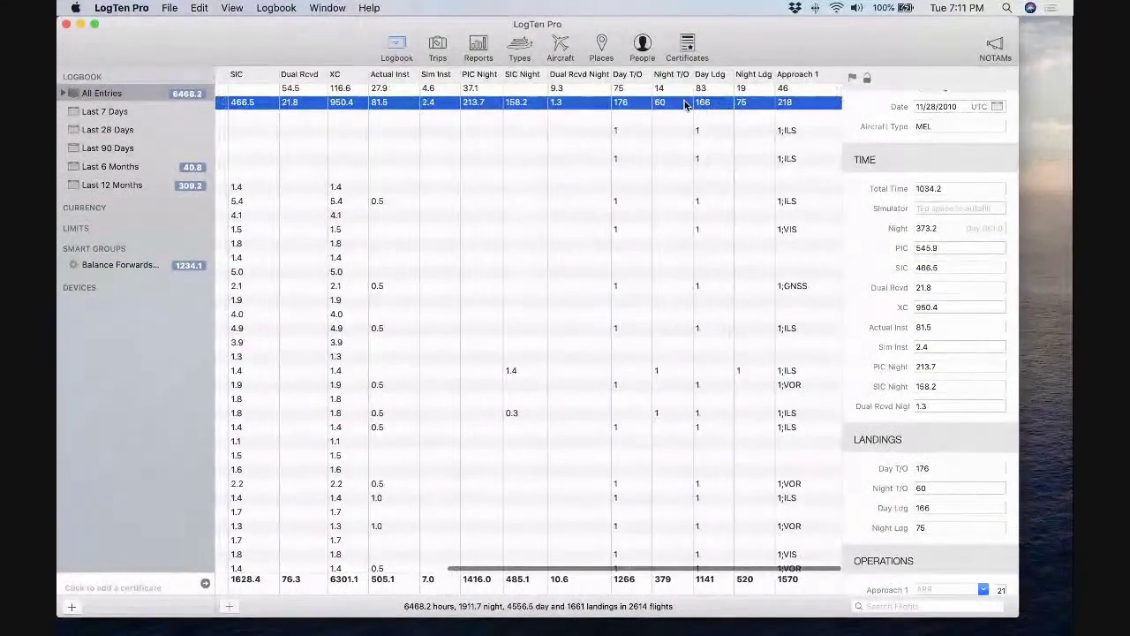
{"action": "scroll", "coordinate": [654, 99], "scroll_direction": "up", "scroll_amount": 1}
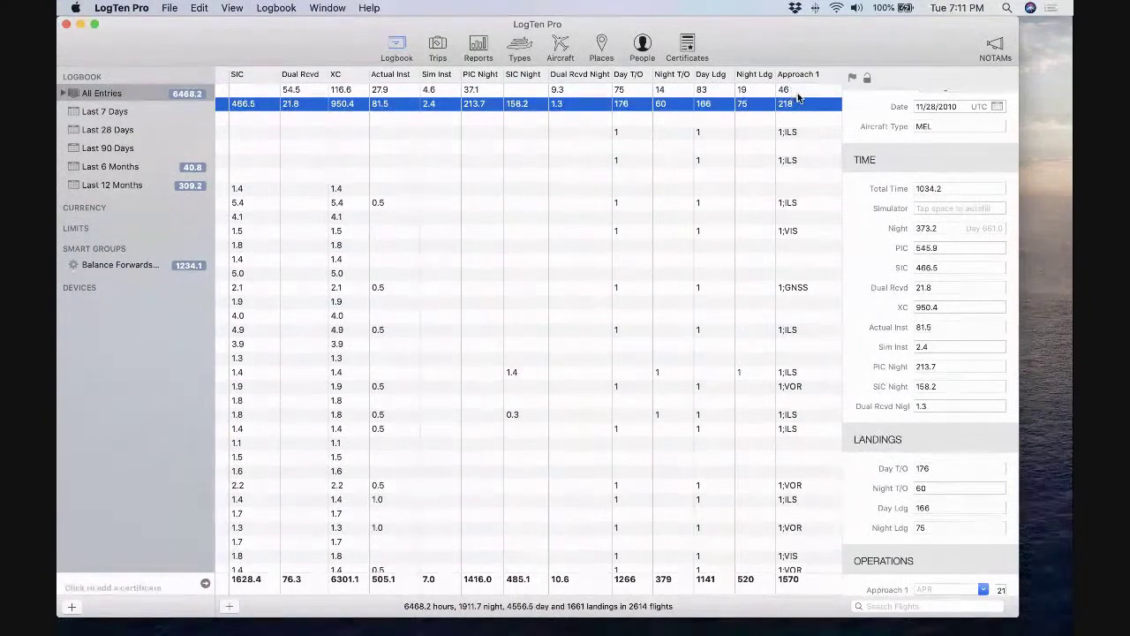
{"action": "scroll", "coordinate": [797, 92], "scroll_direction": "left", "scroll_amount": 20}
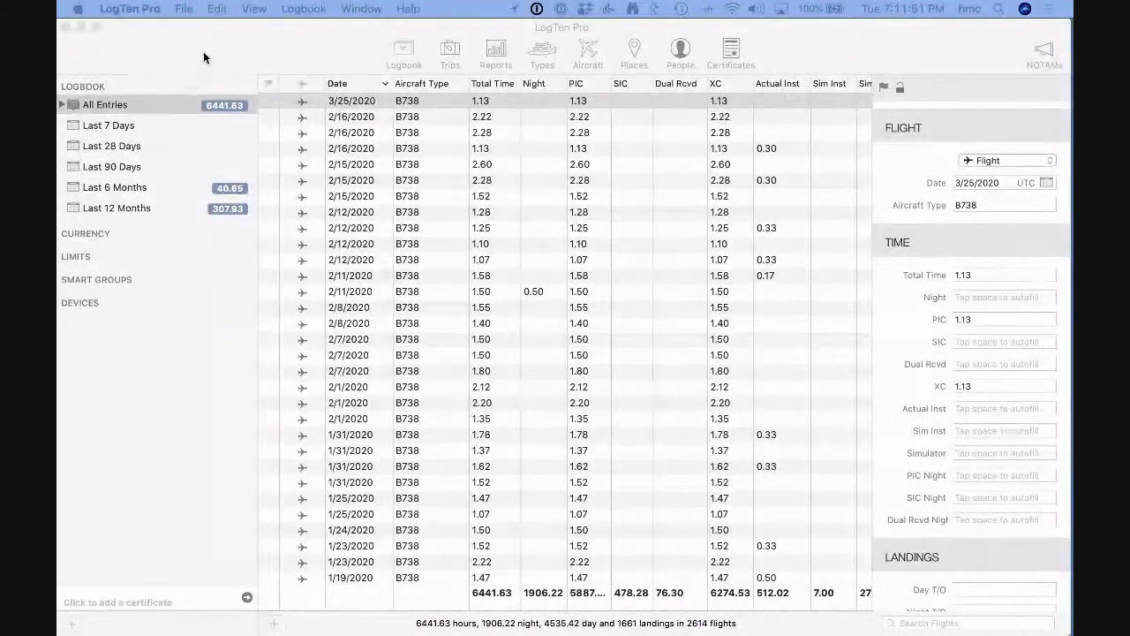
Scroll the logbook to the bottom, showing the 12/31/2010 SIM, 11/28/2010 MEL and 1/1/2008 SEL rows.
{"action": "left_click", "coordinate": [233, 56]}
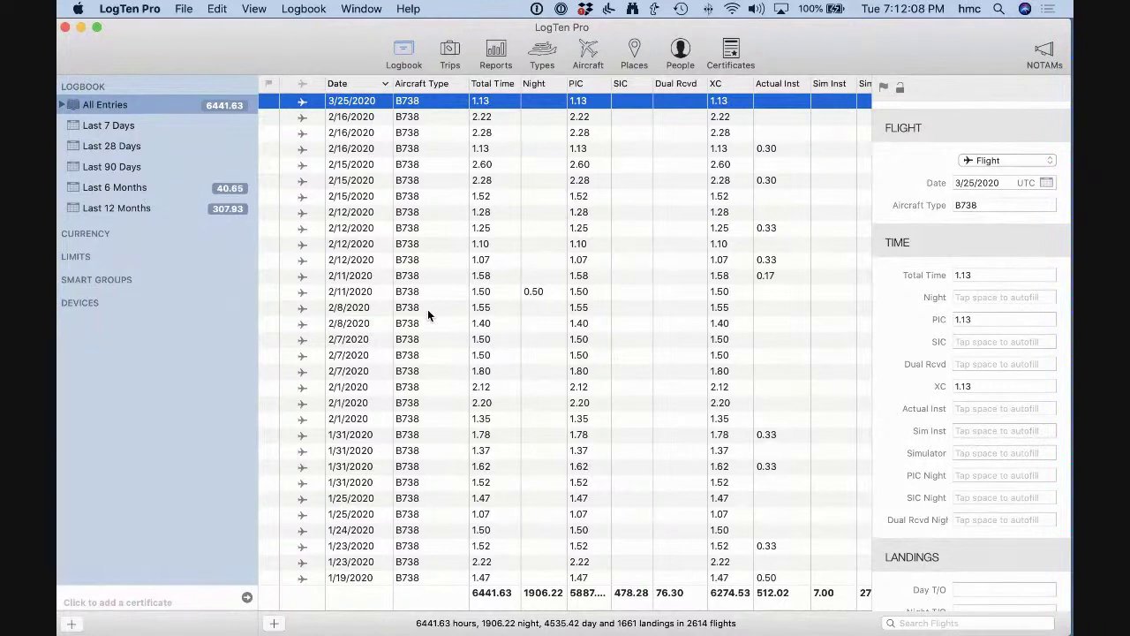
{"action": "scroll", "coordinate": [428, 316], "scroll_direction": "down", "scroll_amount": 1}
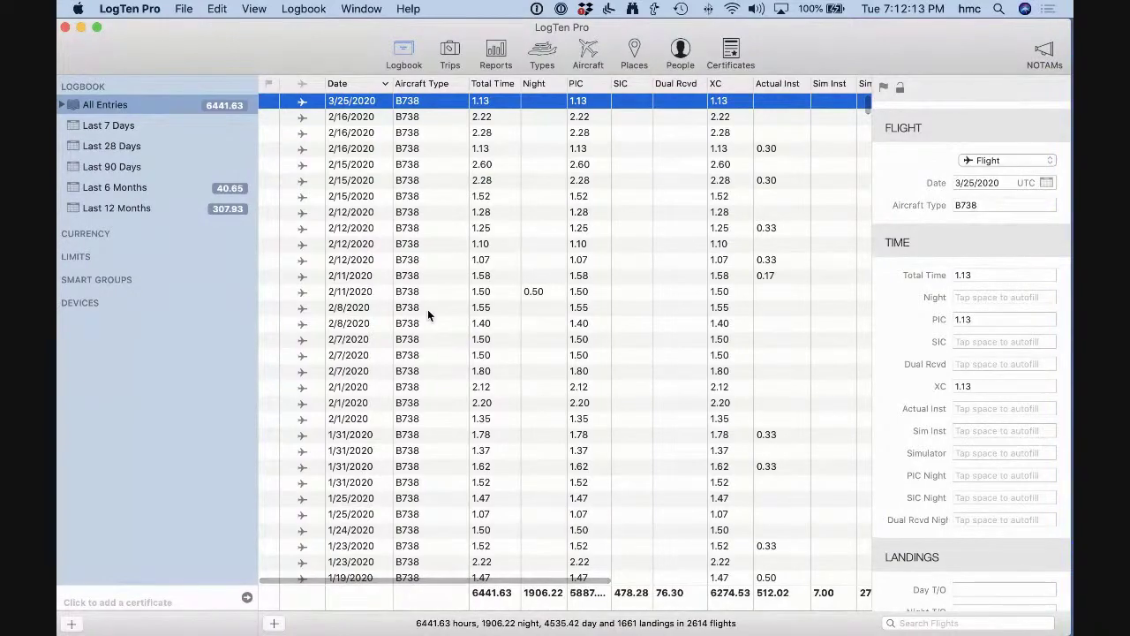
{"action": "scroll", "coordinate": [427, 313], "scroll_direction": "down", "scroll_amount": 10}
{"action": "scroll", "coordinate": [427, 315], "scroll_direction": "down", "scroll_amount": 20}
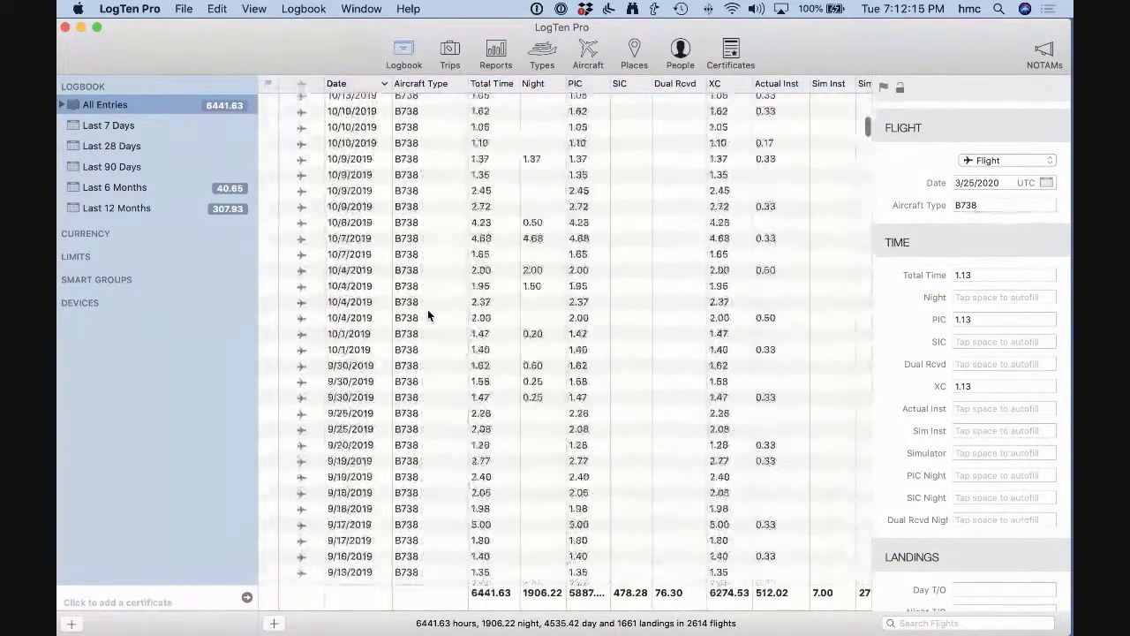
{"action": "scroll", "coordinate": [428, 315], "scroll_direction": "down", "scroll_amount": 20}
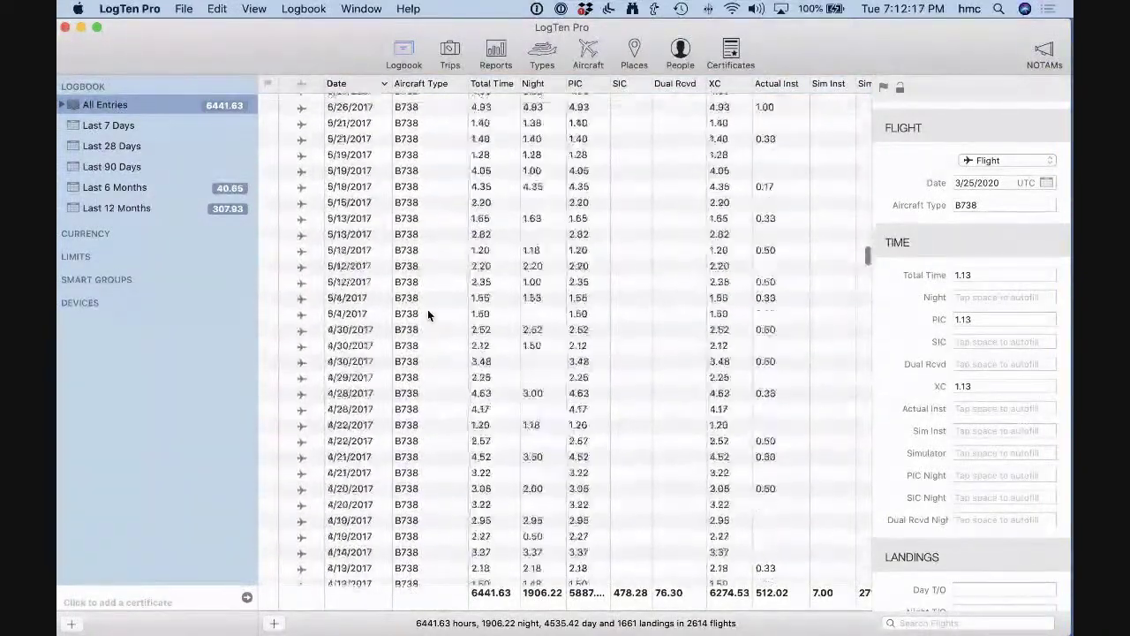
{"action": "scroll", "coordinate": [427, 314], "scroll_direction": "down", "scroll_amount": 20}
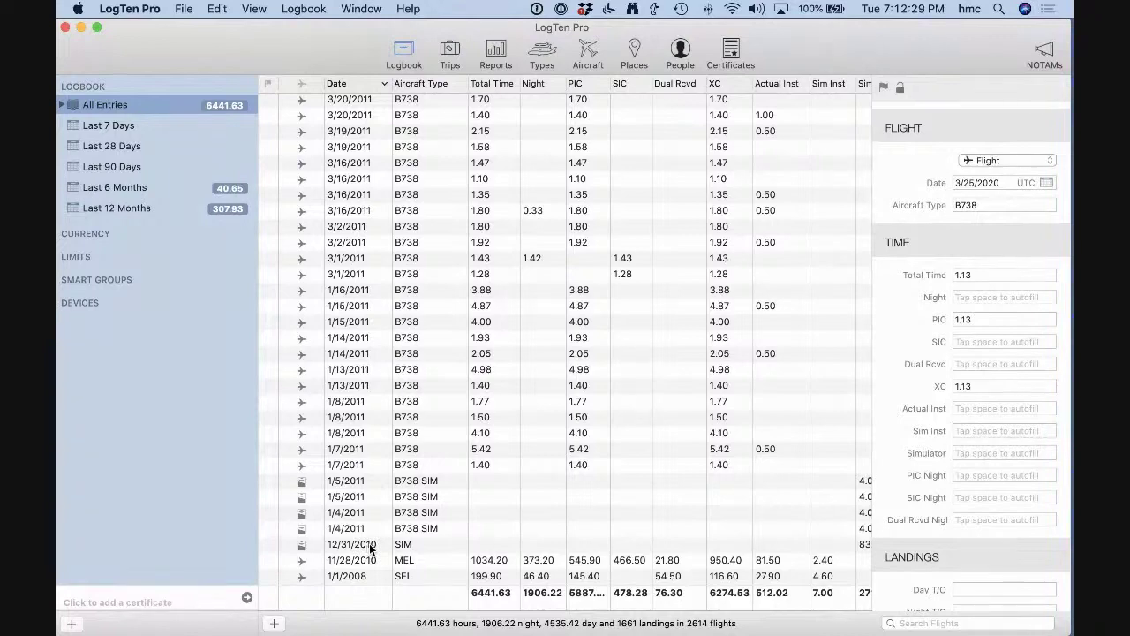
Create a new smart group named 'Balance Forward'.
{"action": "right_click", "coordinate": [84, 279]}
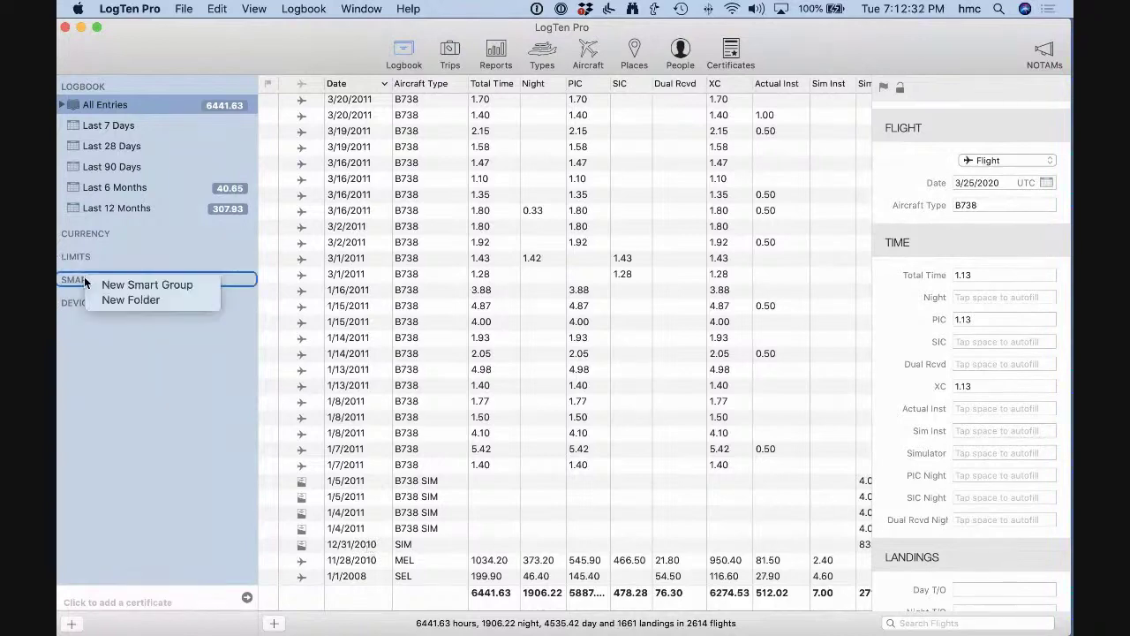
{"action": "left_click", "coordinate": [119, 285]}
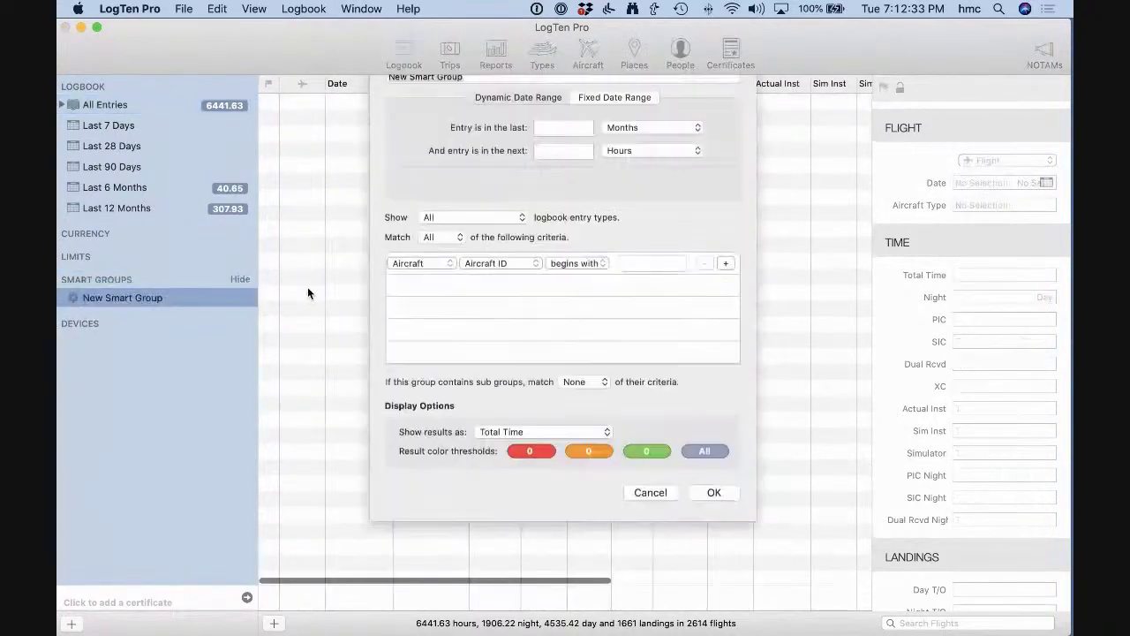
{"action": "type", "text": "B"}
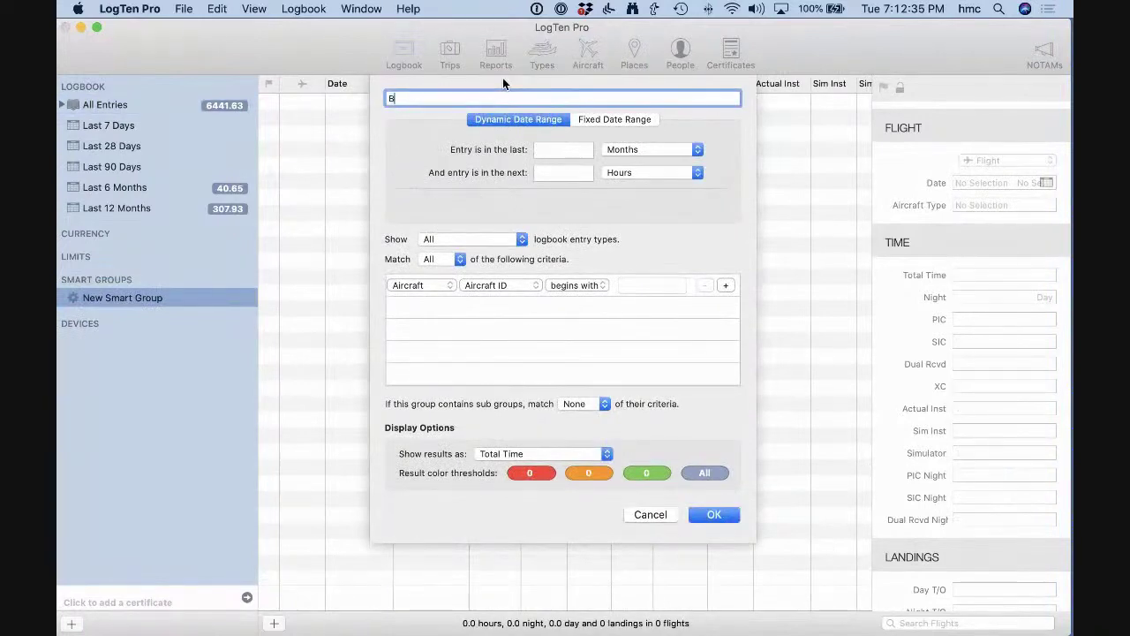
{"action": "type", "text": "alance"}
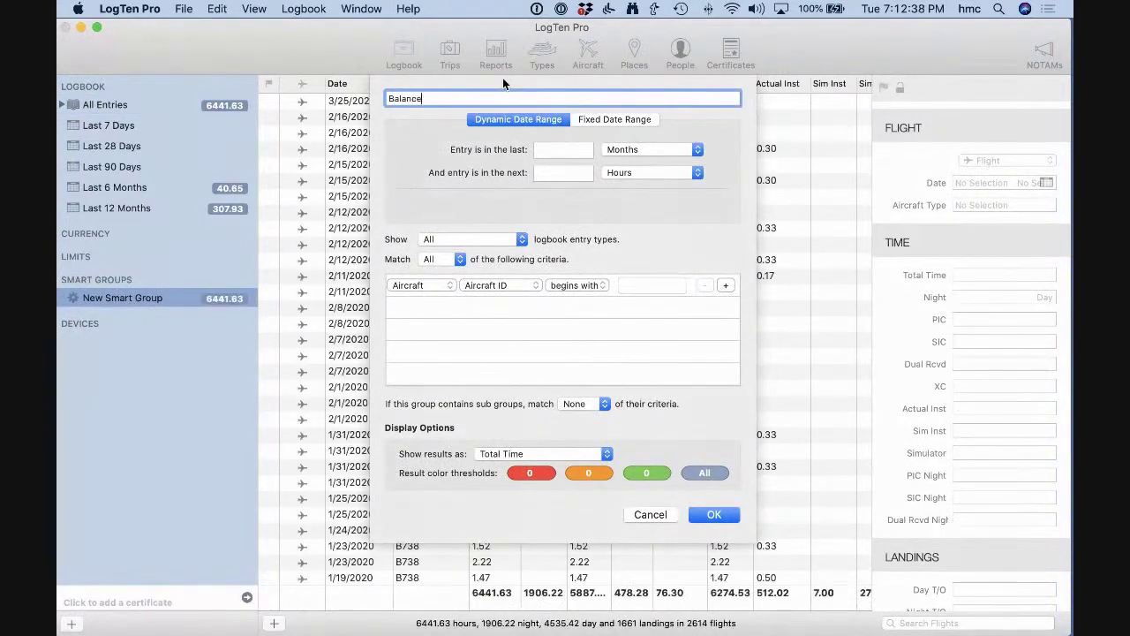
{"action": "type", "text": " Forward"}
Set the first criterion to Time › Total Time greater than 24.
{"action": "left_click", "coordinate": [438, 284]}
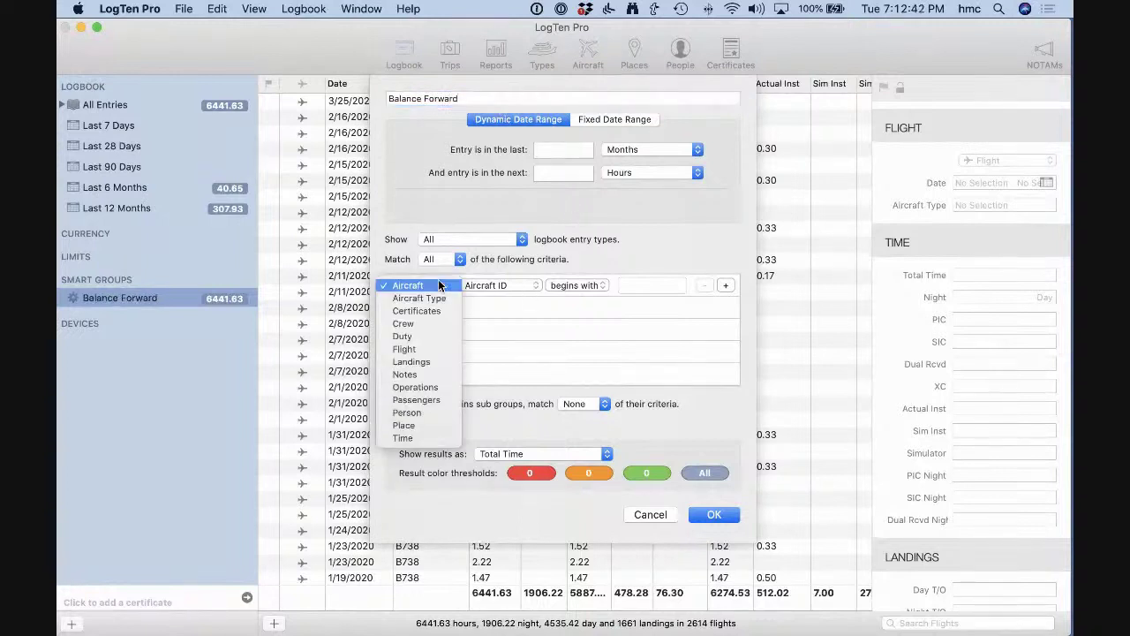
{"action": "left_click", "coordinate": [441, 434]}
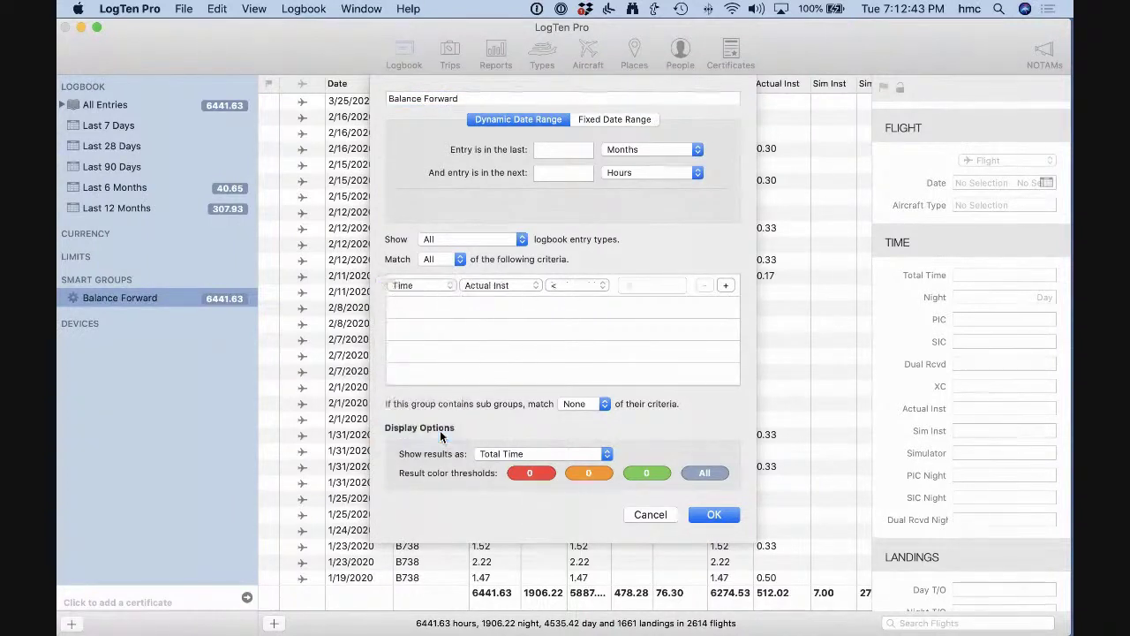
{"action": "left_click", "coordinate": [517, 291]}
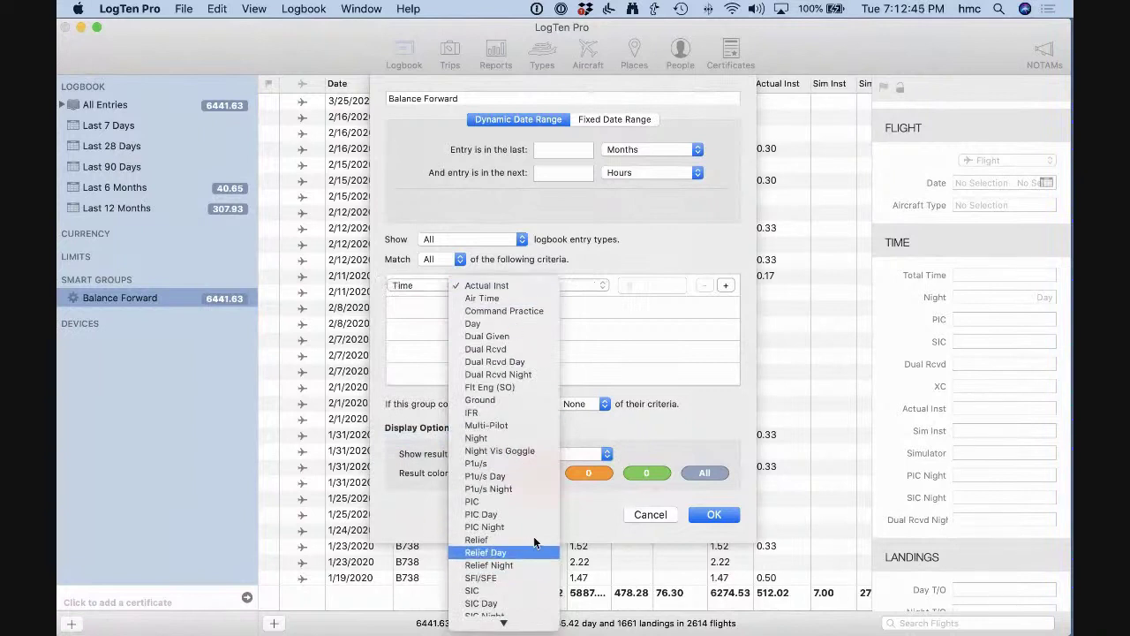
{"action": "left_click", "coordinate": [534, 357]}
{"action": "left_click", "coordinate": [532, 283]}
{"action": "scroll", "coordinate": [480, 387], "scroll_direction": "down", "scroll_amount": 5}
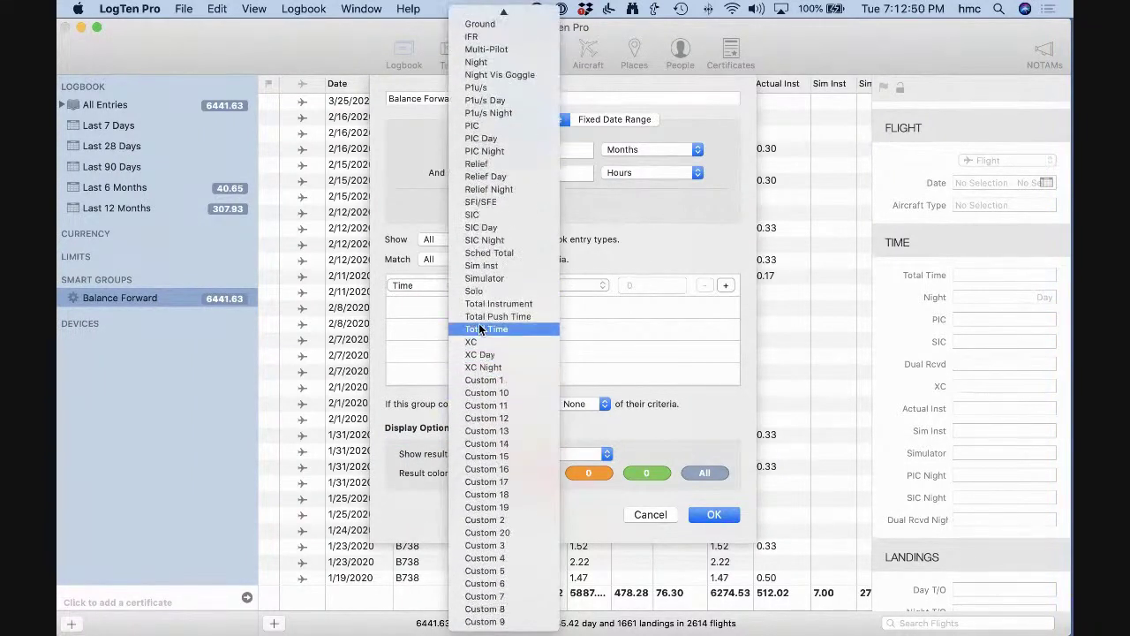
{"action": "left_click", "coordinate": [487, 328]}
{"action": "left_click", "coordinate": [572, 285]}
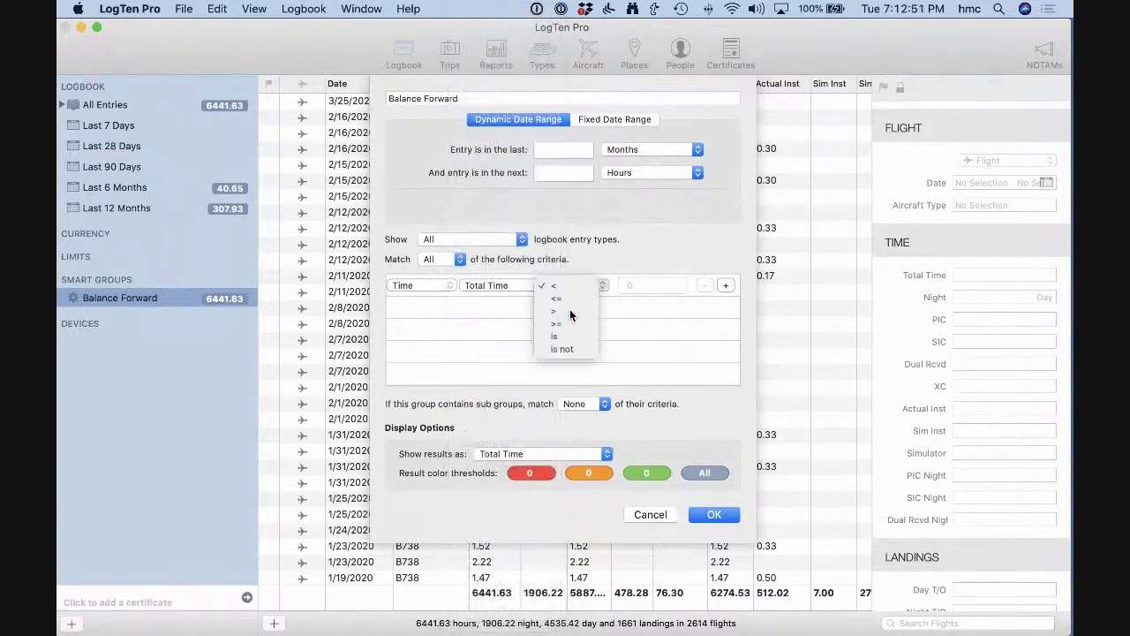
{"action": "left_click", "coordinate": [566, 311]}
{"action": "left_click", "coordinate": [645, 285]}
{"action": "type", "text": "24"}
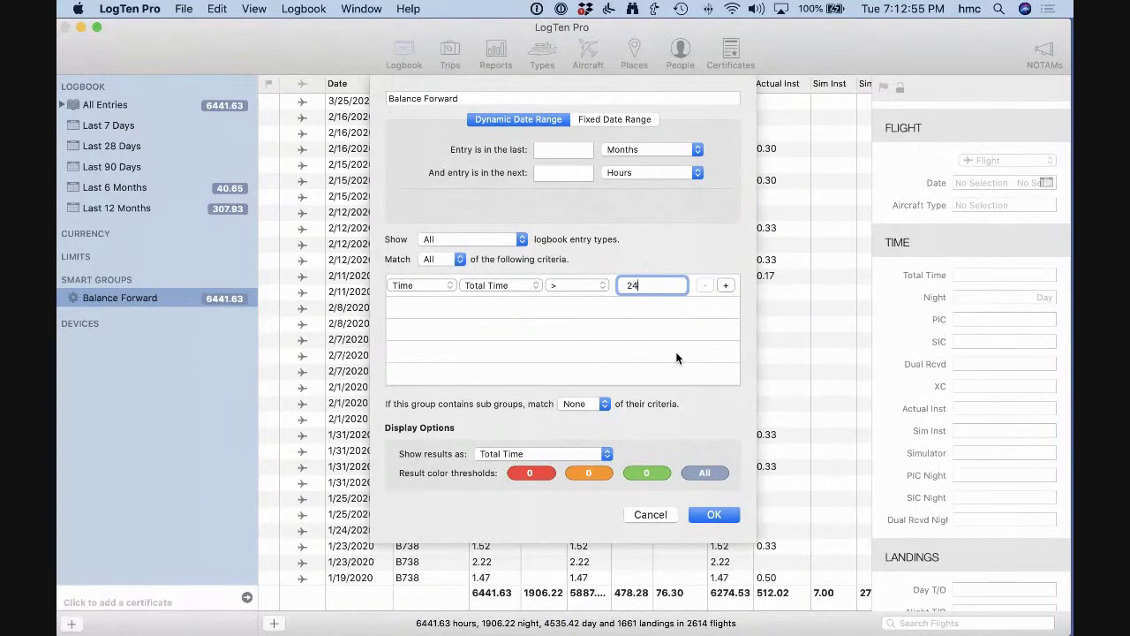
Add a second criterion Time › Simulator greater than 24 and set Match to Any.
{"action": "left_click", "coordinate": [725, 286]}
{"action": "left_click", "coordinate": [445, 307]}
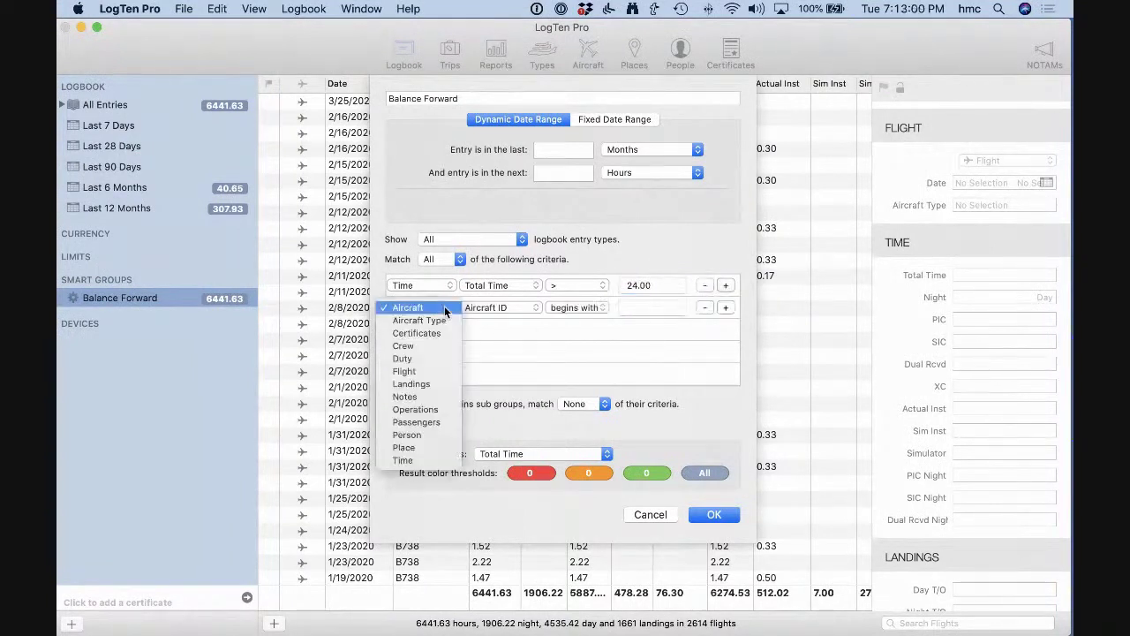
{"action": "left_click", "coordinate": [428, 460]}
{"action": "left_click", "coordinate": [510, 305]}
{"action": "scroll", "coordinate": [526, 436], "scroll_direction": "down", "scroll_amount": 5}
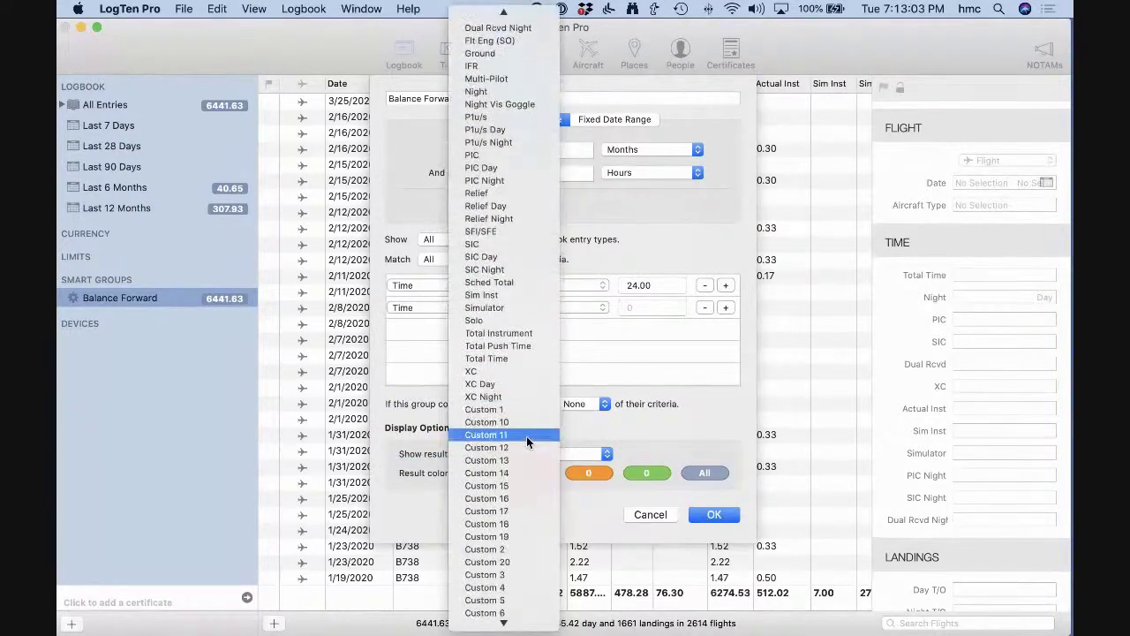
{"action": "left_click", "coordinate": [512, 300]}
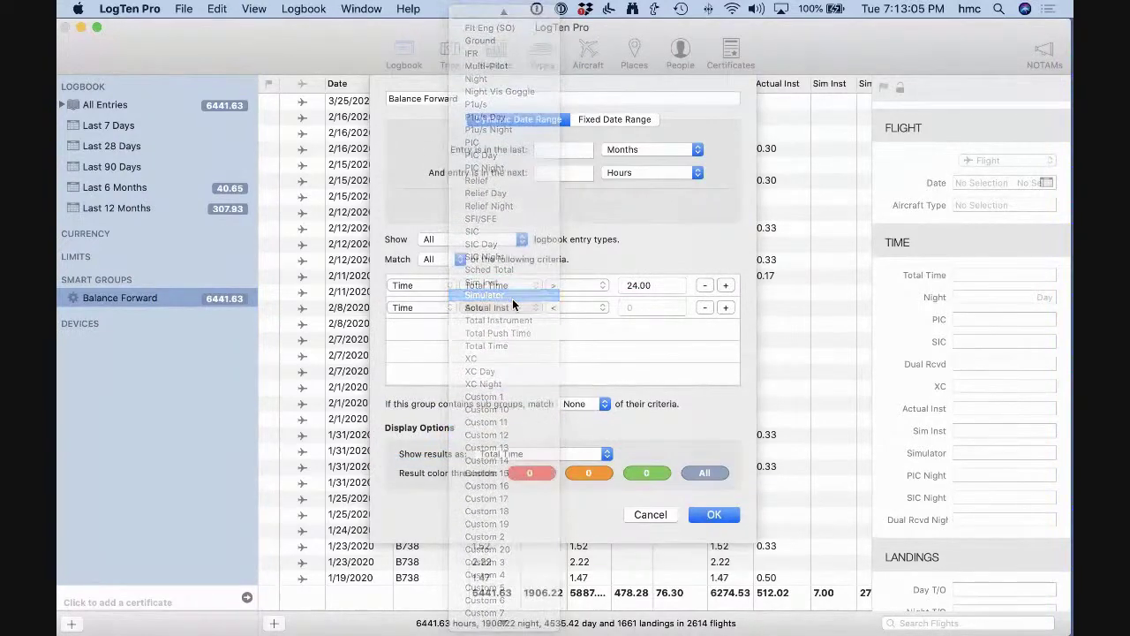
{"action": "left_click", "coordinate": [573, 307]}
{"action": "left_click", "coordinate": [570, 330]}
{"action": "left_click", "coordinate": [643, 308]}
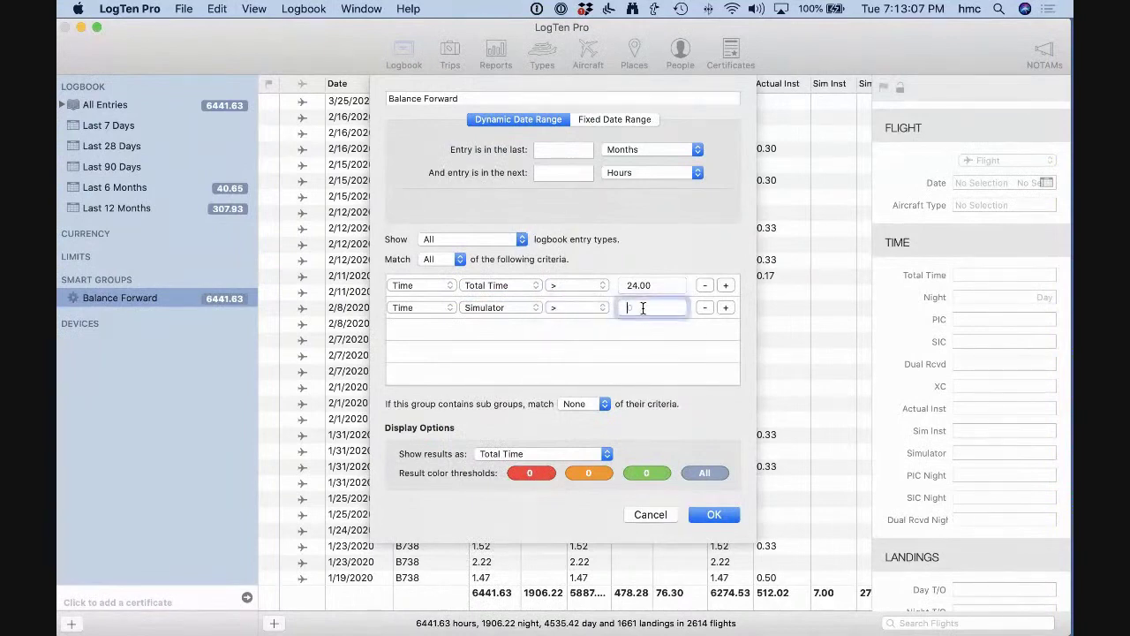
{"action": "type", "text": "24"}
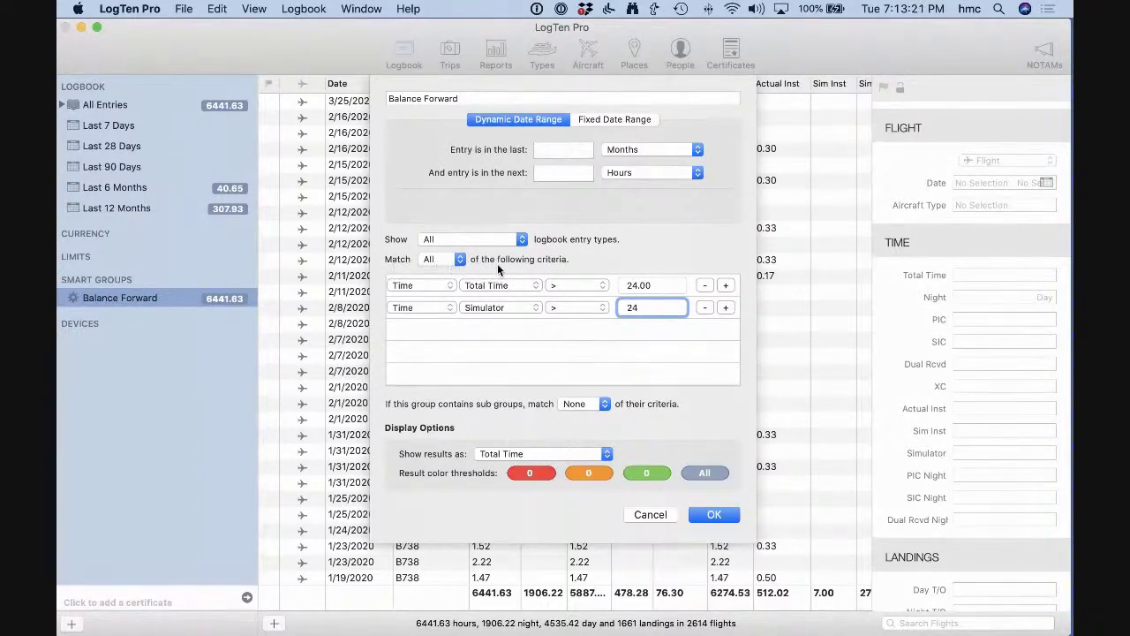
{"action": "left_click", "coordinate": [454, 260]}
{"action": "left_click", "coordinate": [447, 273]}
Save the smart group, review its 1/1/2008 SEL and 11/28/2010 MEL entries, then show Types.
{"action": "left_click", "coordinate": [725, 510]}
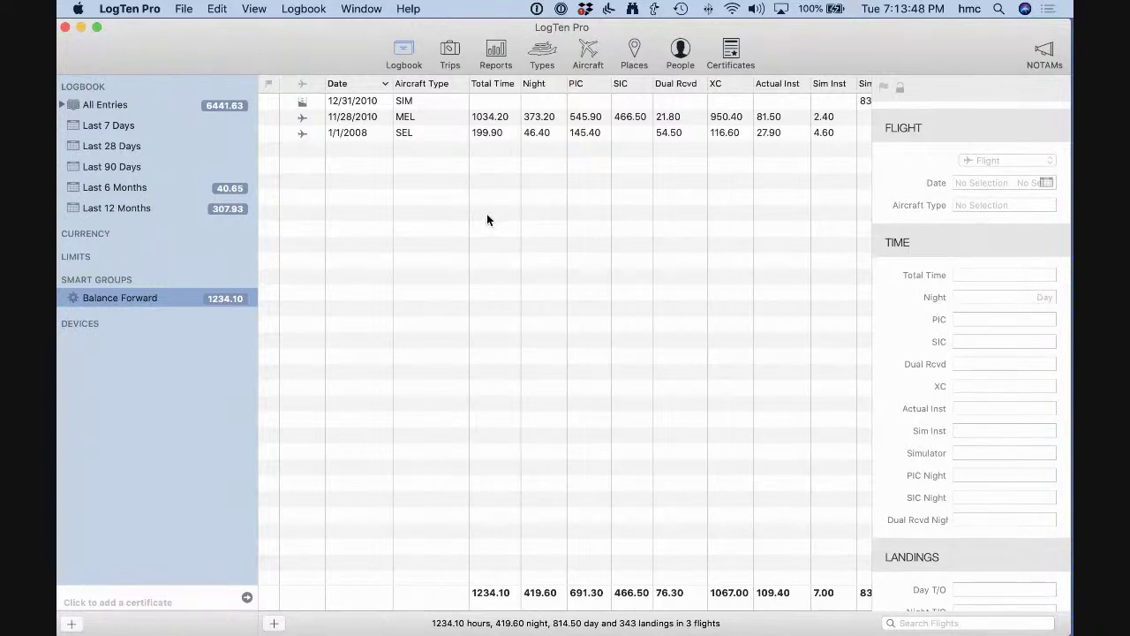
{"action": "left_click", "coordinate": [434, 134]}
{"action": "left_click", "coordinate": [434, 116]}
{"action": "left_click", "coordinate": [434, 132]}
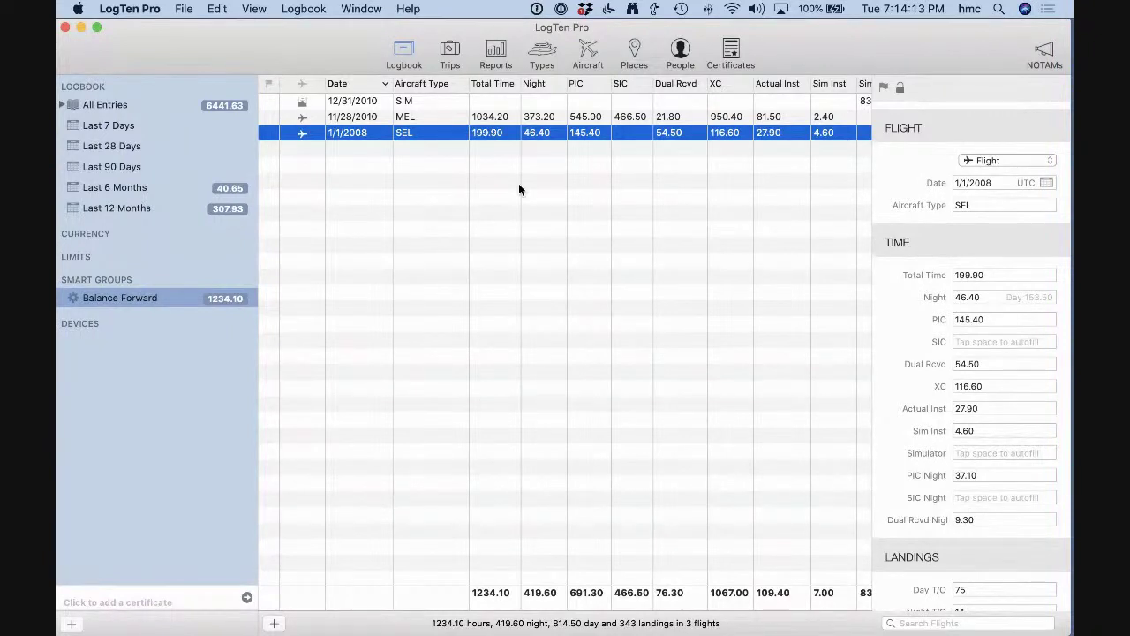
{"action": "left_click", "coordinate": [539, 50]}
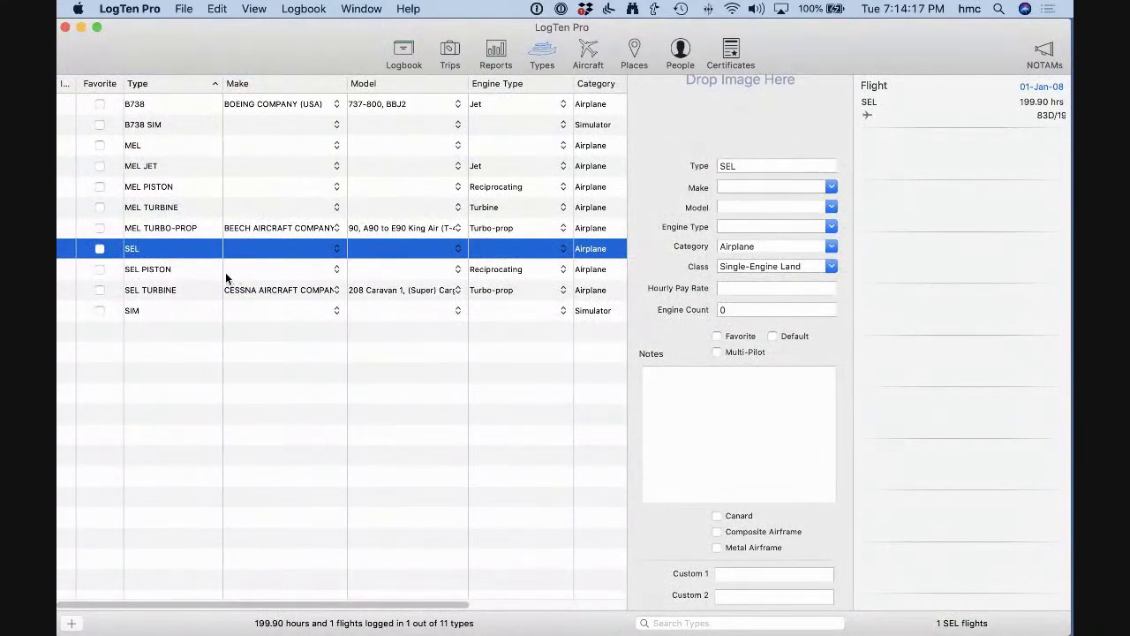
Review the SEL PISTON, SEL and SEL TURBINE types, then add a blank New Type.
{"action": "left_click", "coordinate": [192, 268]}
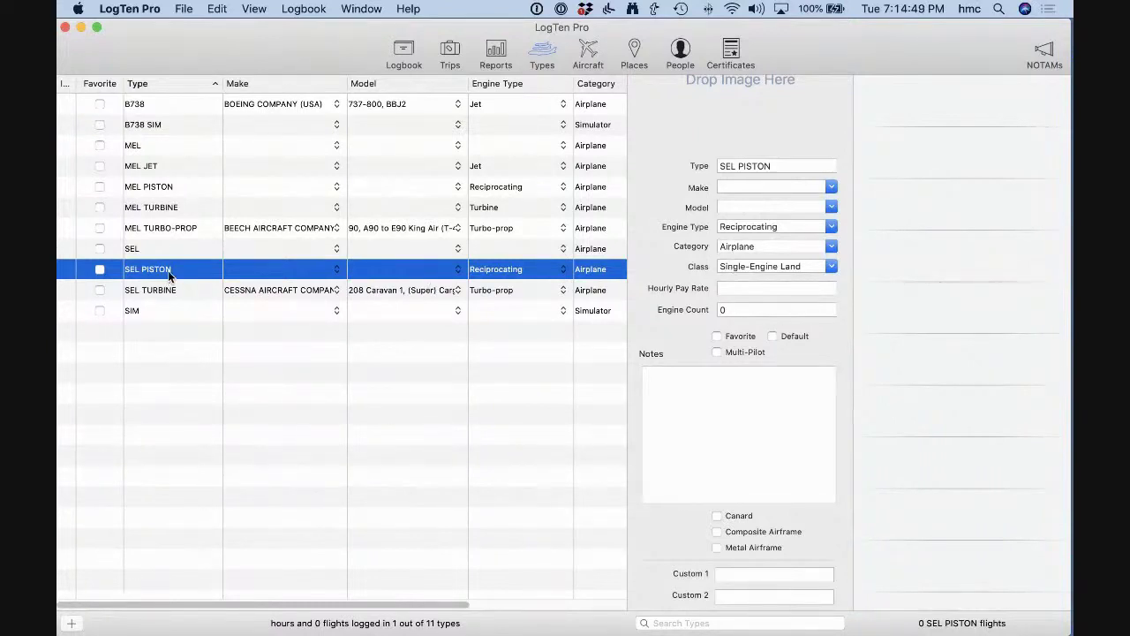
{"action": "left_click", "coordinate": [185, 250]}
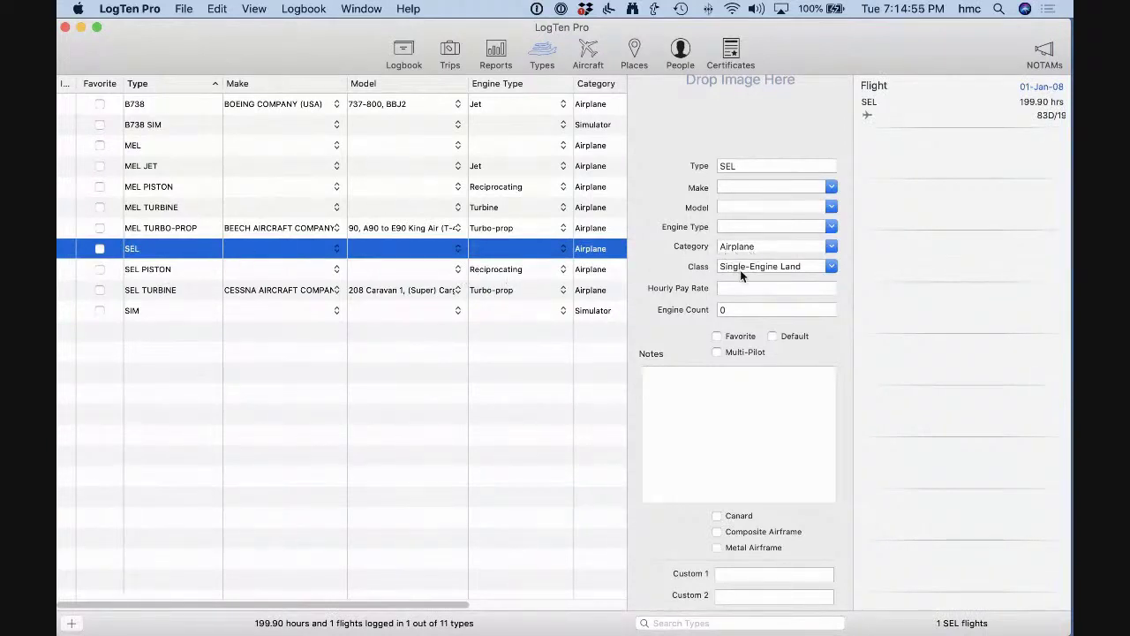
{"action": "left_click", "coordinate": [184, 292]}
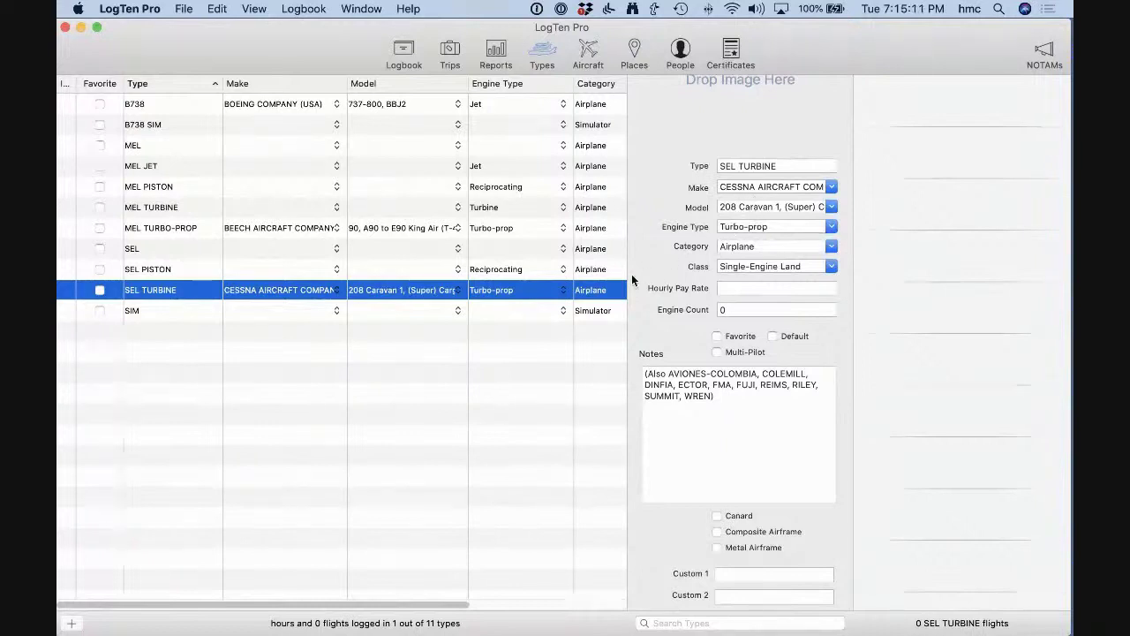
{"action": "left_click", "coordinate": [73, 625]}
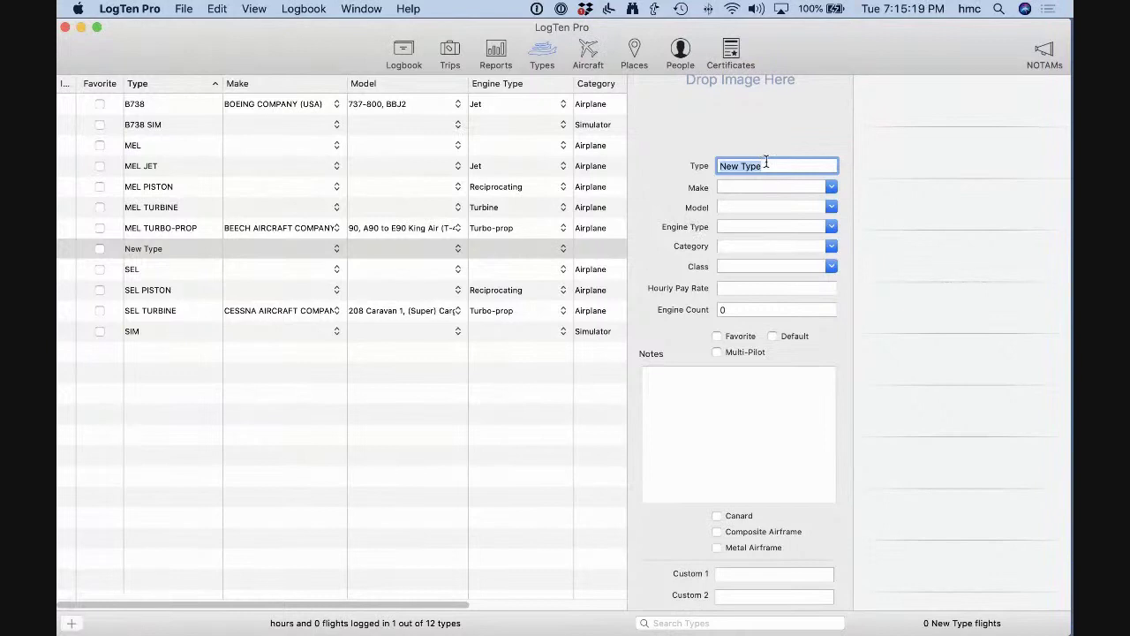
Add the trial C208 aircraft type from its suggestion, then delete it, leaving 11 types.
{"action": "type", "text": "C20"}
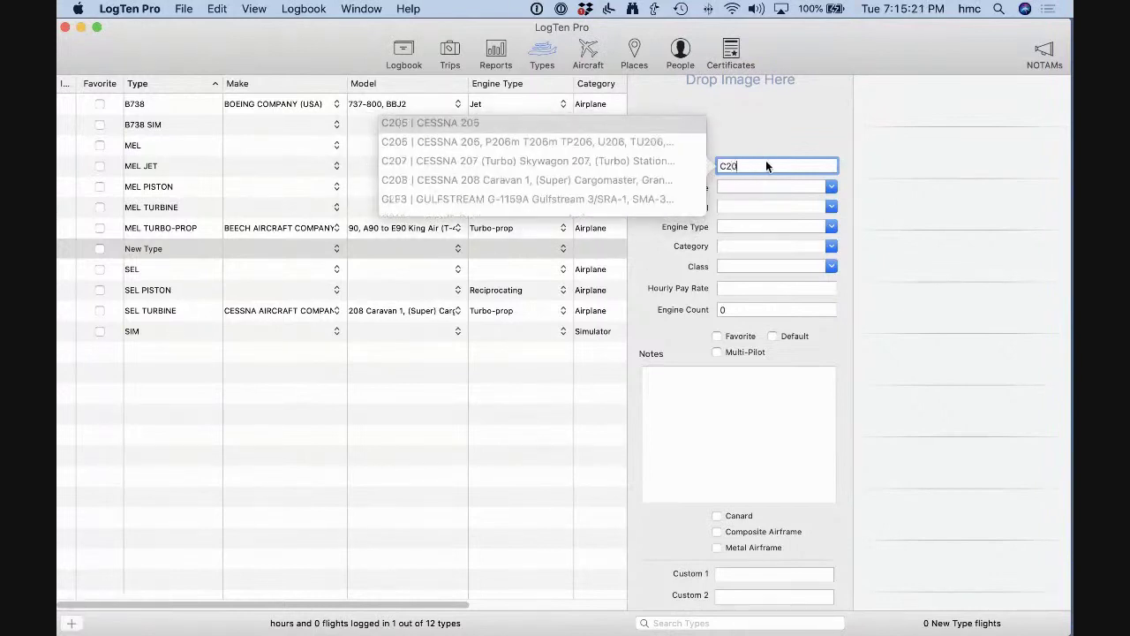
{"action": "type", "text": "8"}
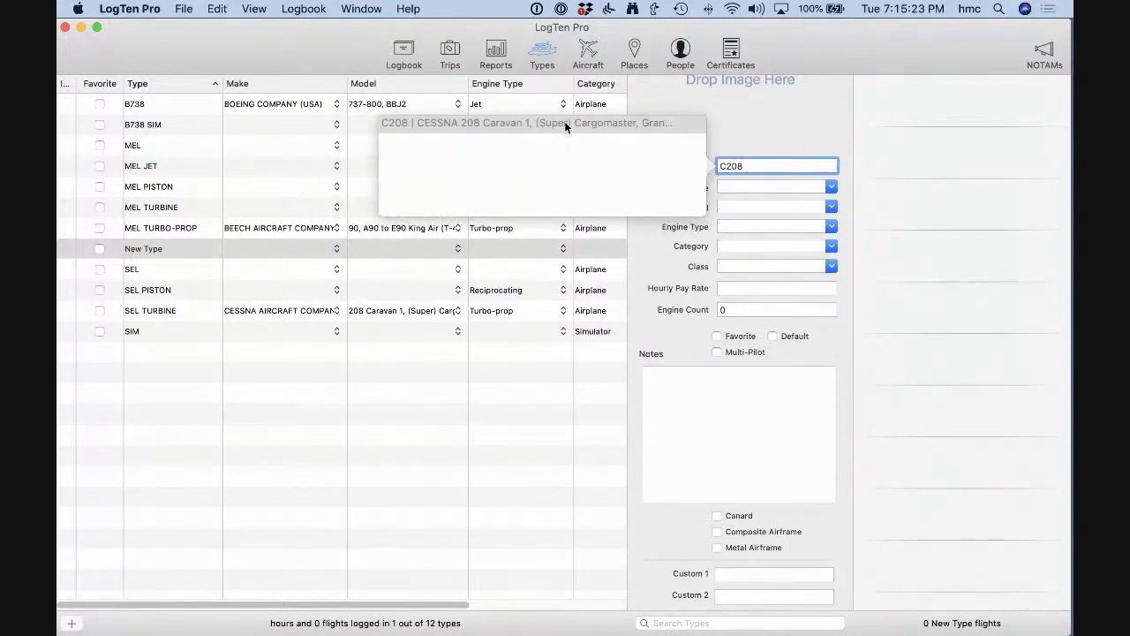
{"action": "key", "text": "Return"}
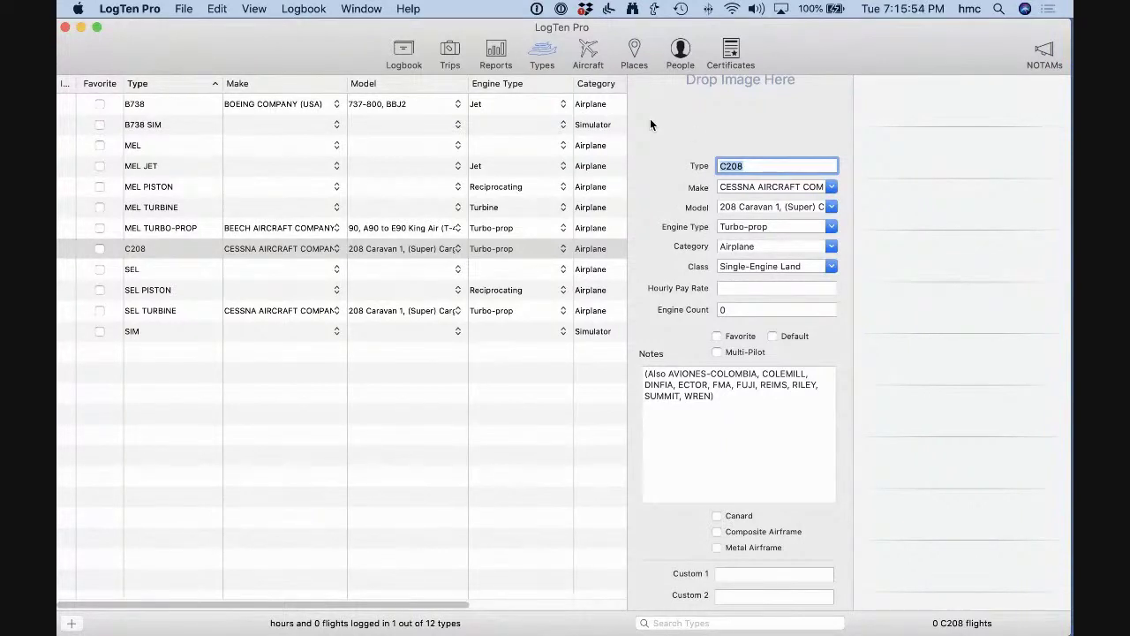
{"action": "scroll", "coordinate": [650, 125], "scroll_direction": "up", "scroll_amount": 2}
{"action": "scroll", "coordinate": [650, 124], "scroll_direction": "up", "scroll_amount": 1}
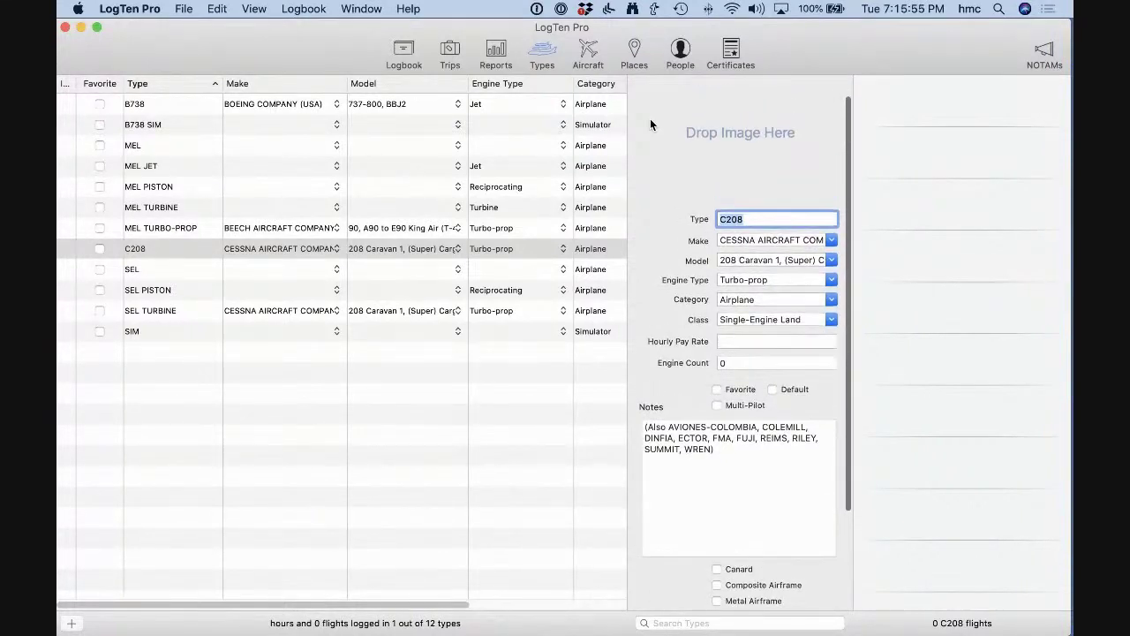
{"action": "left_click", "coordinate": [201, 251]}
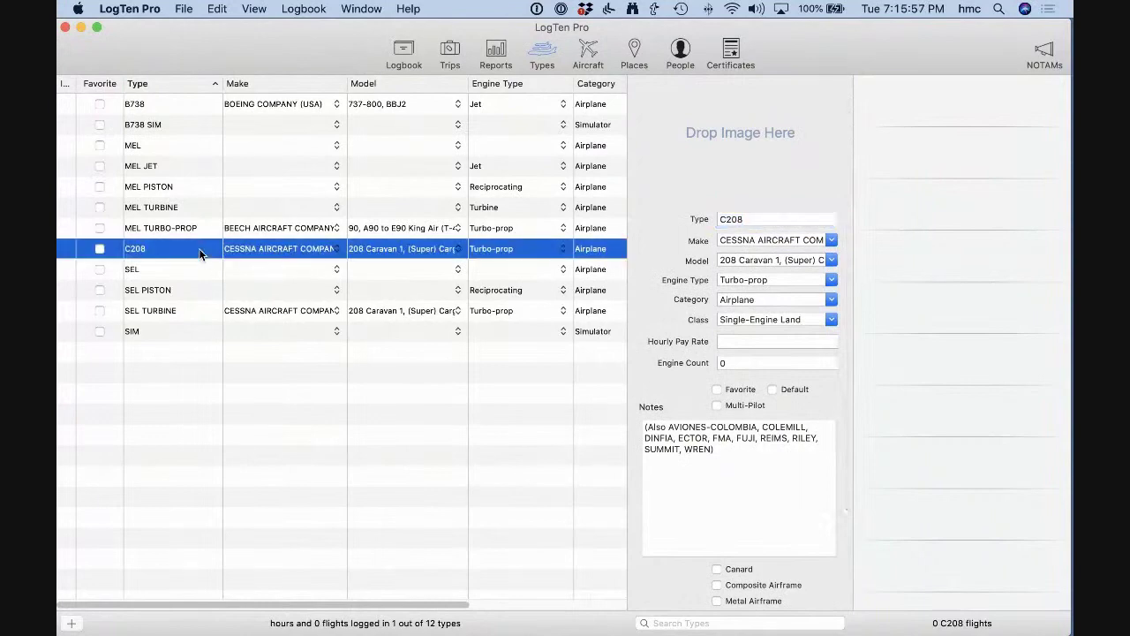
{"action": "key", "text": "Delete"}
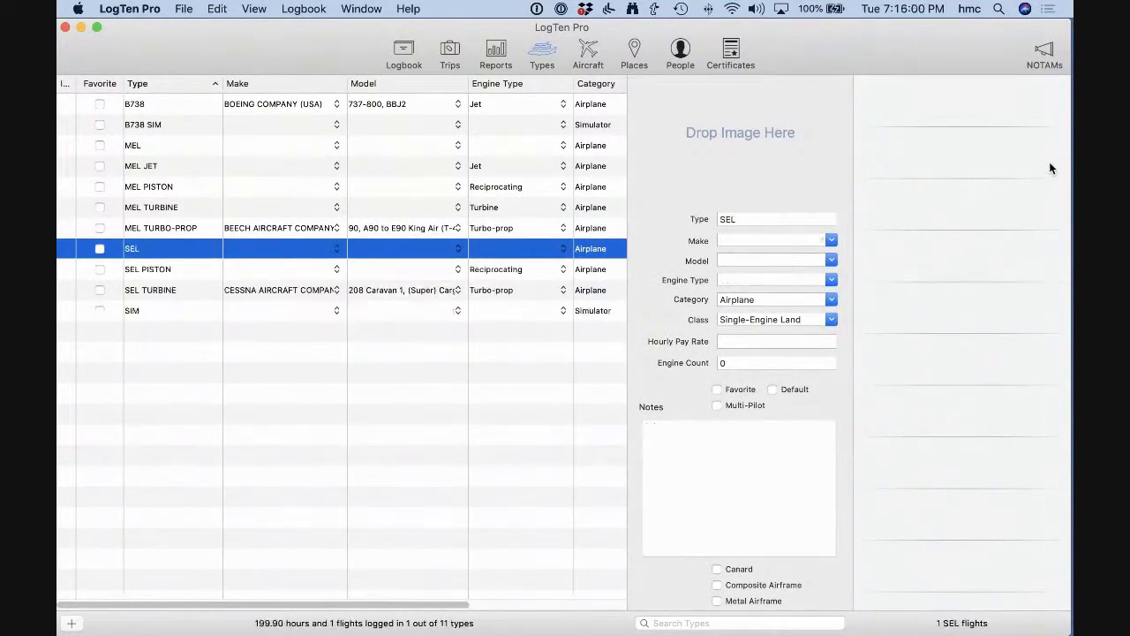
{"action": "left_click", "coordinate": [404, 51]}
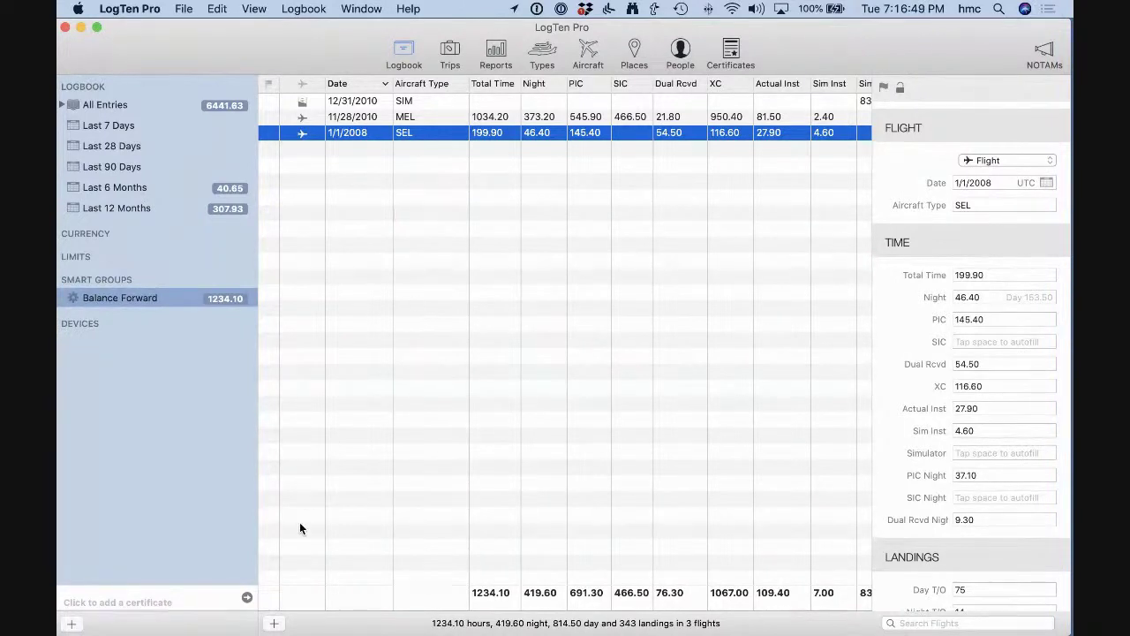
Create a new logbook entry dated 1/8/2008 with aircraft type SEL PISTON.
{"action": "left_click", "coordinate": [273, 625]}
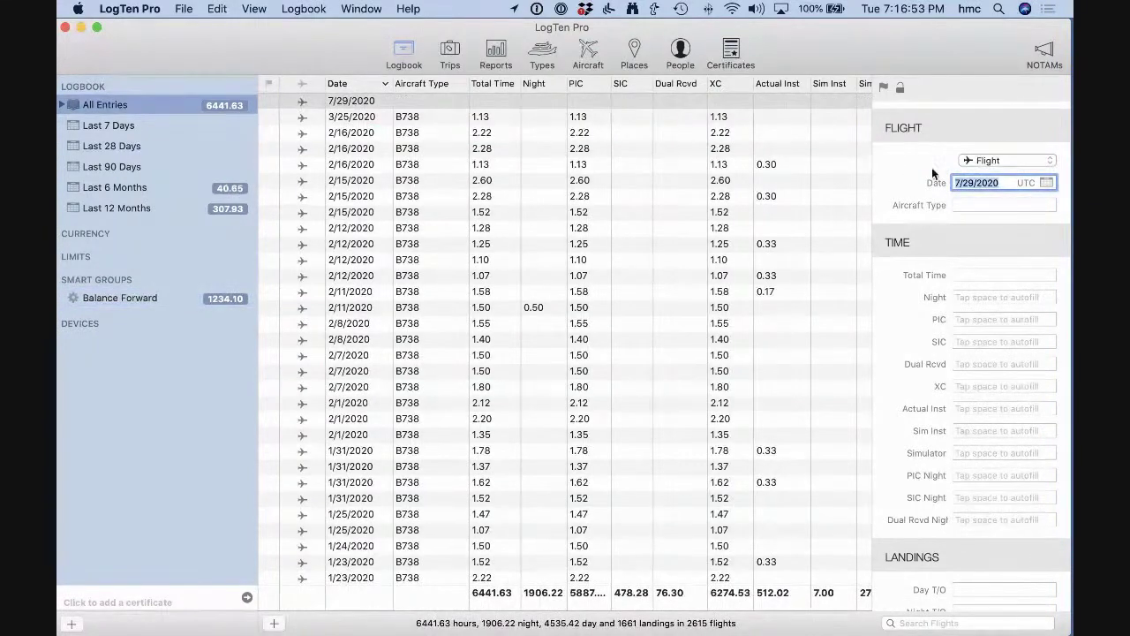
{"action": "type", "text": "1/1"}
{"action": "key", "text": "BackSpace"}
{"action": "type", "text": "8"}
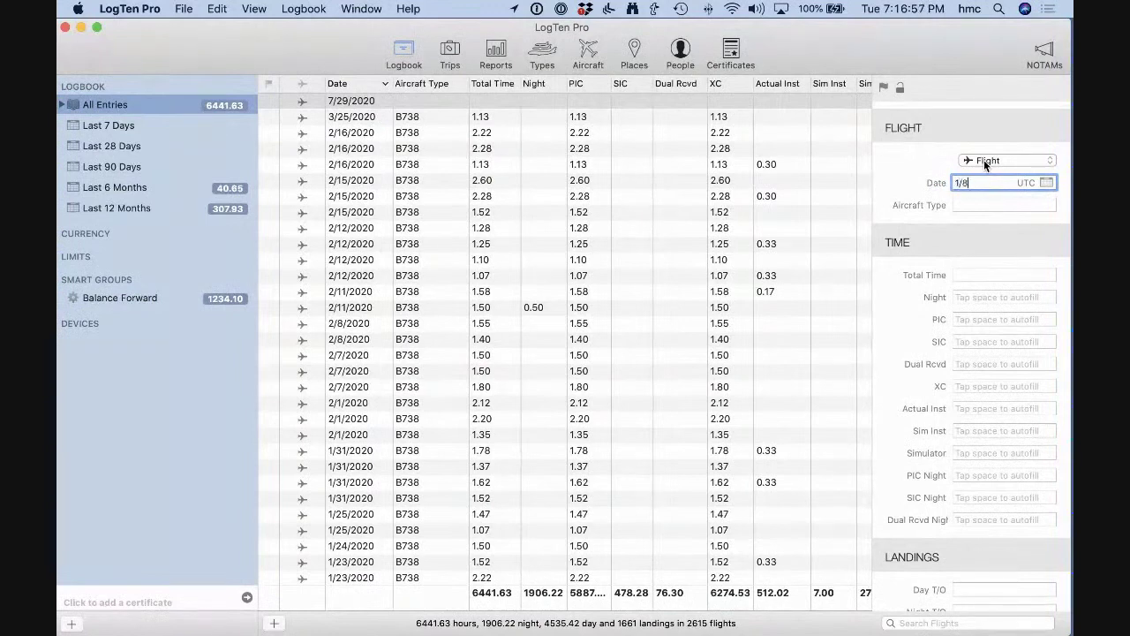
{"action": "type", "text": "/2008"}
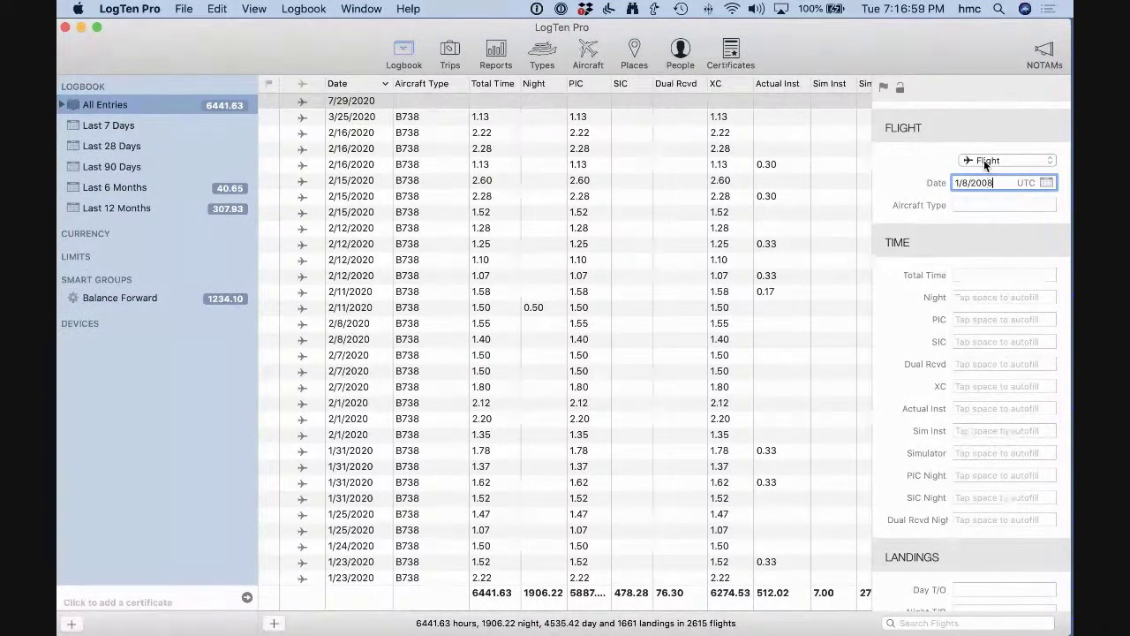
{"action": "key", "text": "Tab"}
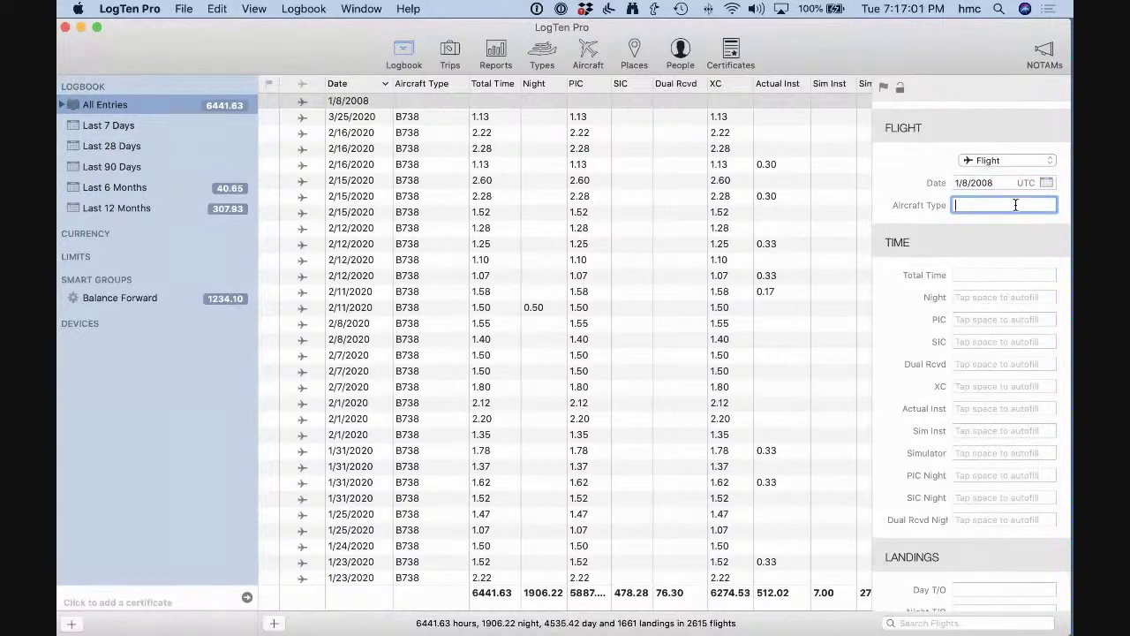
{"action": "type", "text": "SEL"}
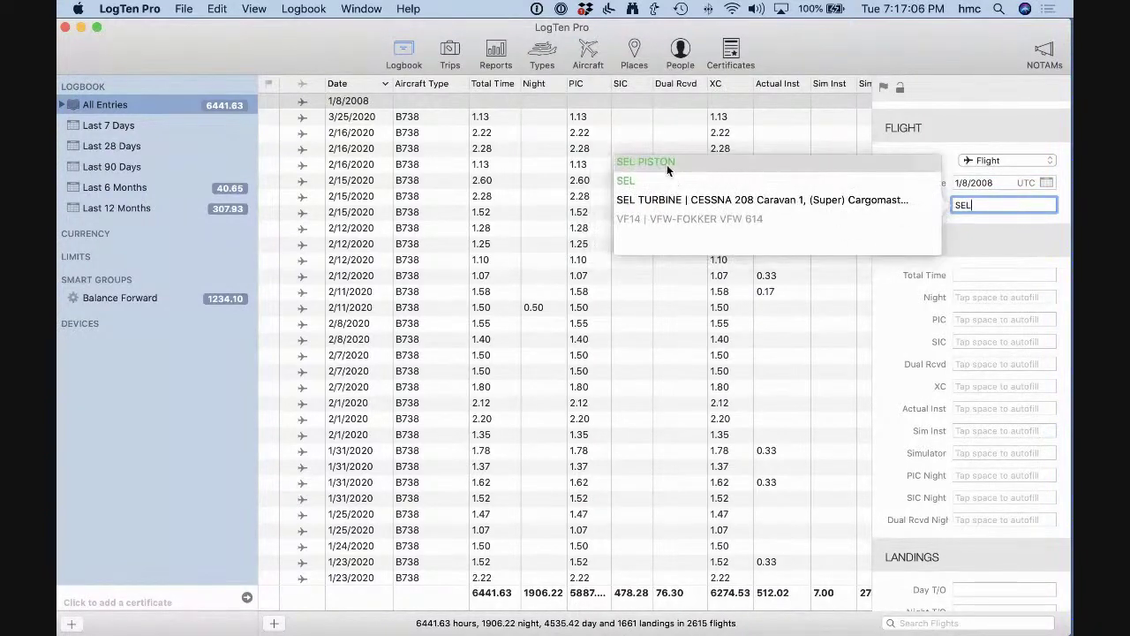
{"action": "left_click", "coordinate": [665, 161]}
{"action": "key", "text": "Tab"}
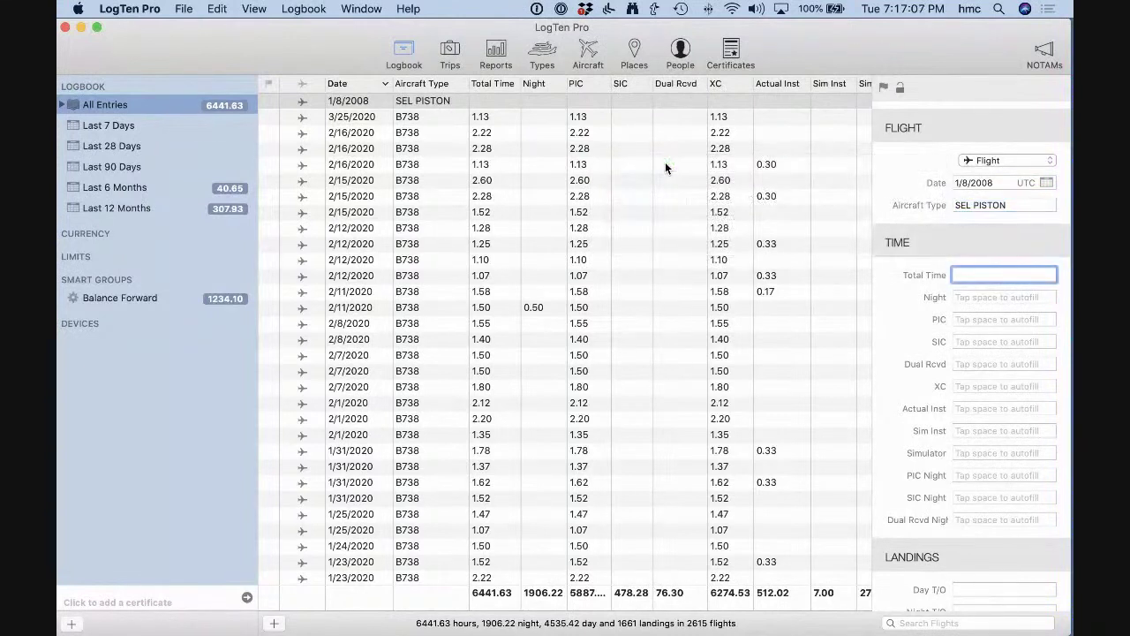
Enter total time 139.60, night 28, PIC 95.4 and dual received 44.2, leaving SIC empty.
{"action": "type", "text": "139.60"}
{"action": "key", "text": "Tab"}
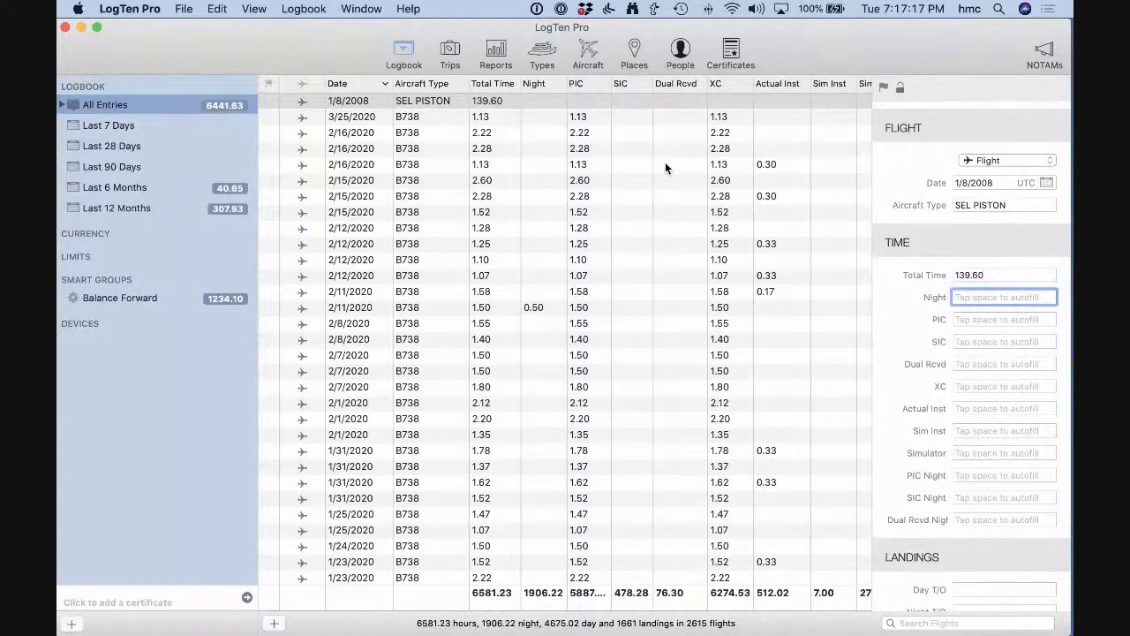
{"action": "type", "text": "28"}
{"action": "key", "text": "Tab"}
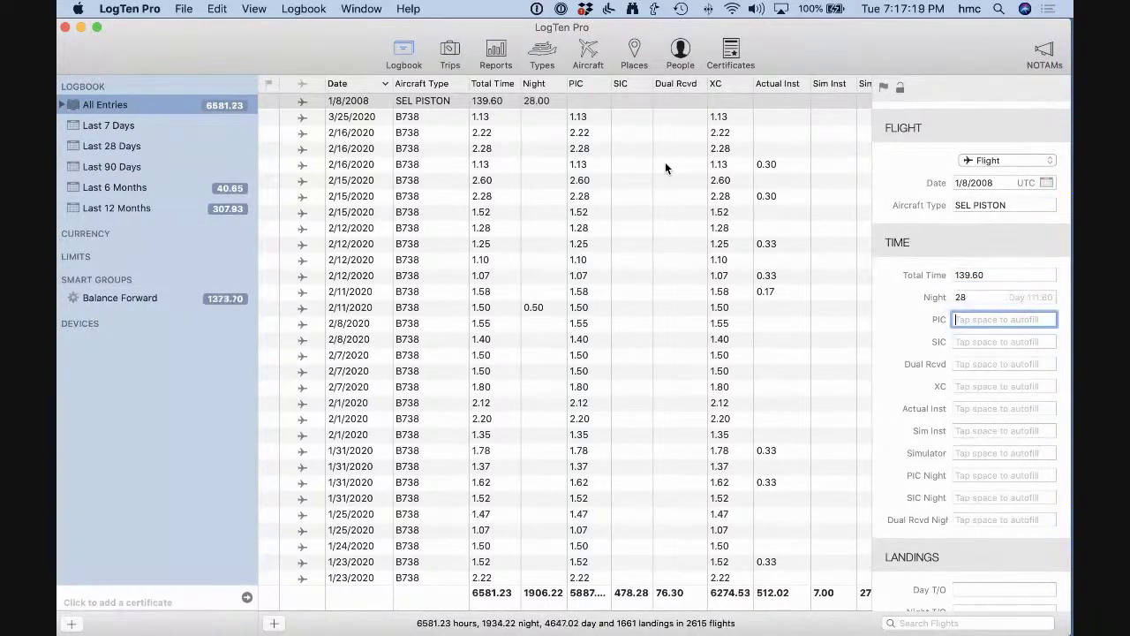
{"action": "type", "text": "95.4"}
{"action": "key", "text": "Tab"}
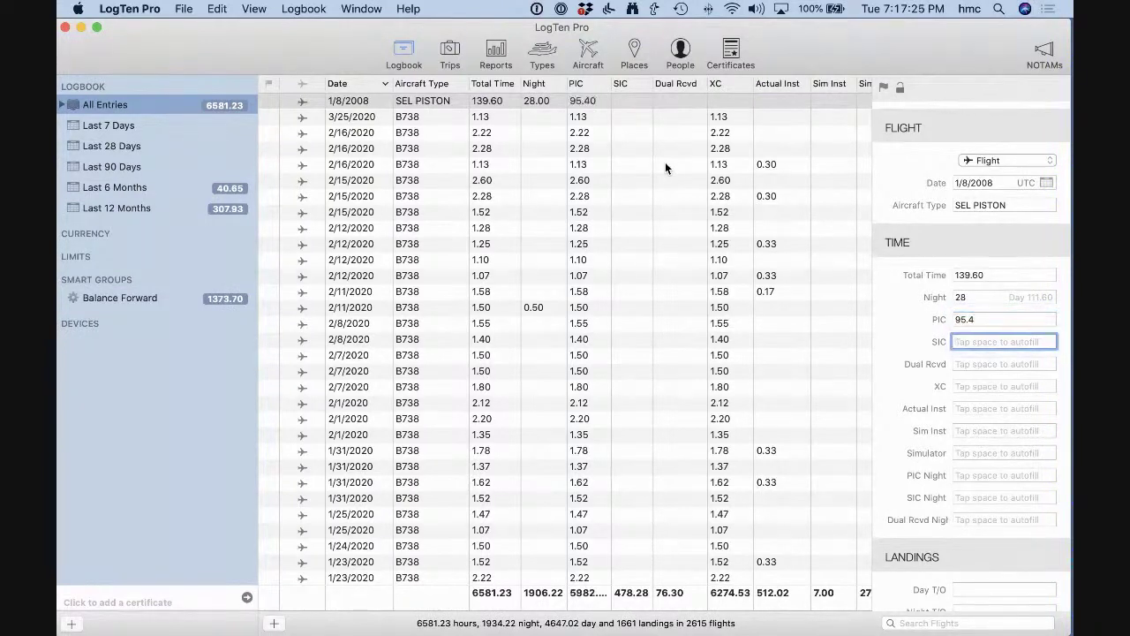
{"action": "key", "text": "Tab"}
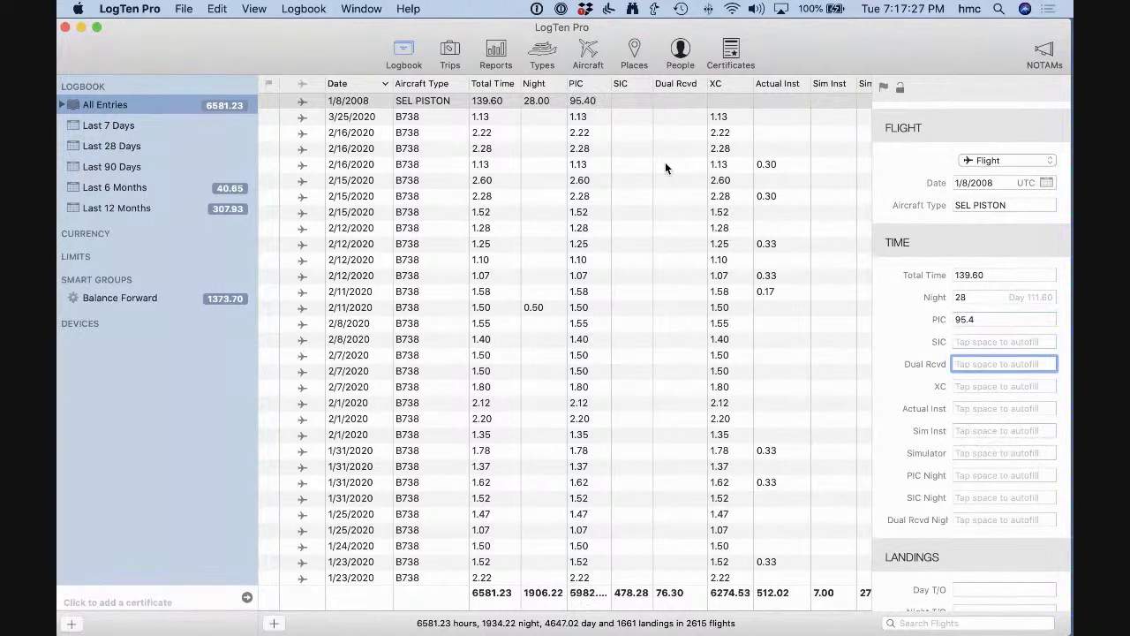
{"action": "type", "text": "44.2"}
{"action": "key", "text": "Tab"}
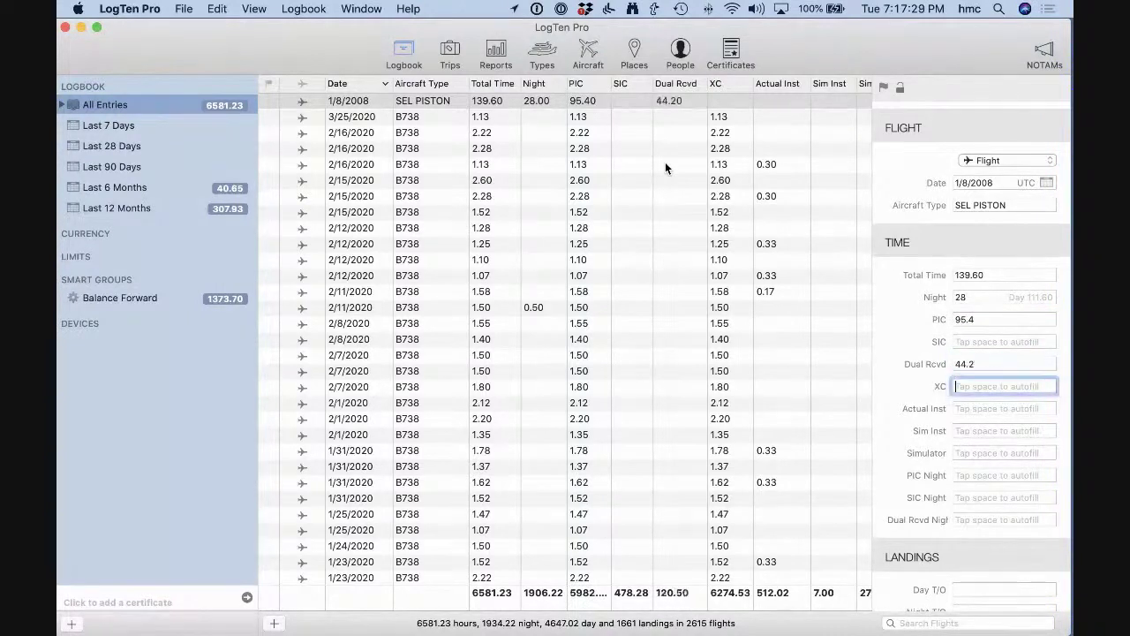
Enter cross-country 65, actual instrument 12.8 and simulated instrument 4.6, leaving Simulator empty.
{"action": "type", "text": "65"}
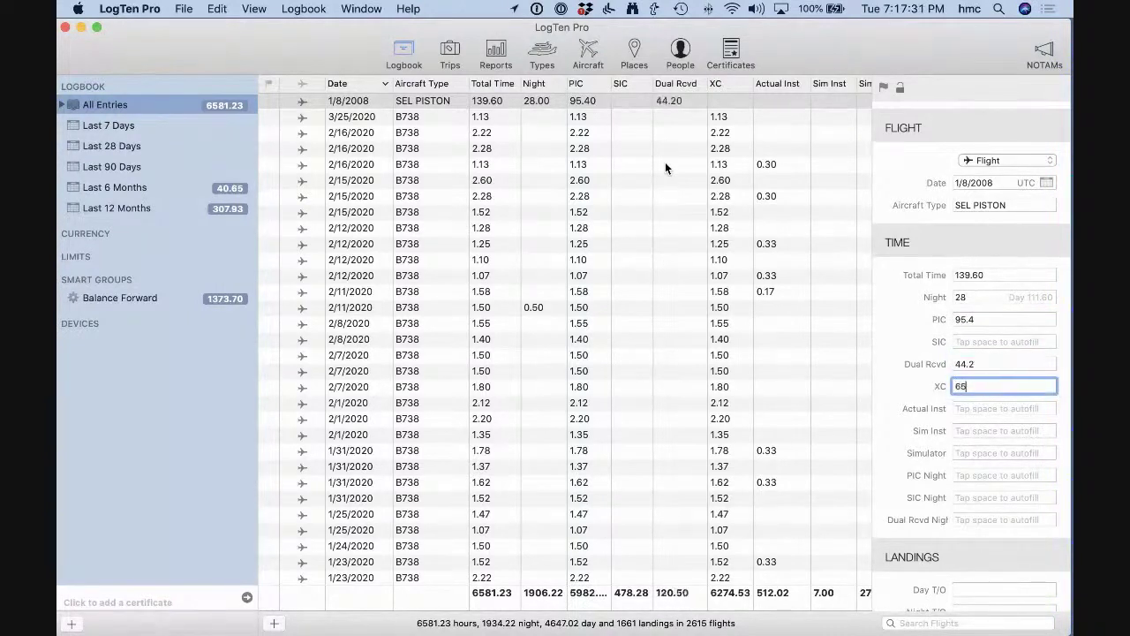
{"action": "key", "text": "Tab"}
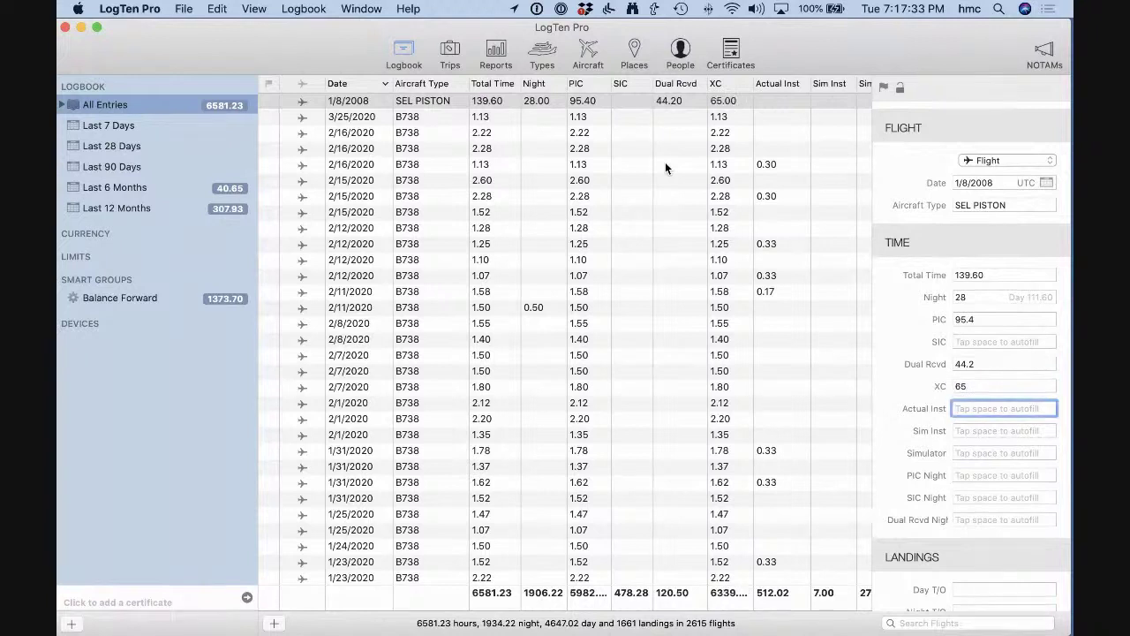
{"action": "type", "text": "12.8"}
{"action": "key", "text": "Tab"}
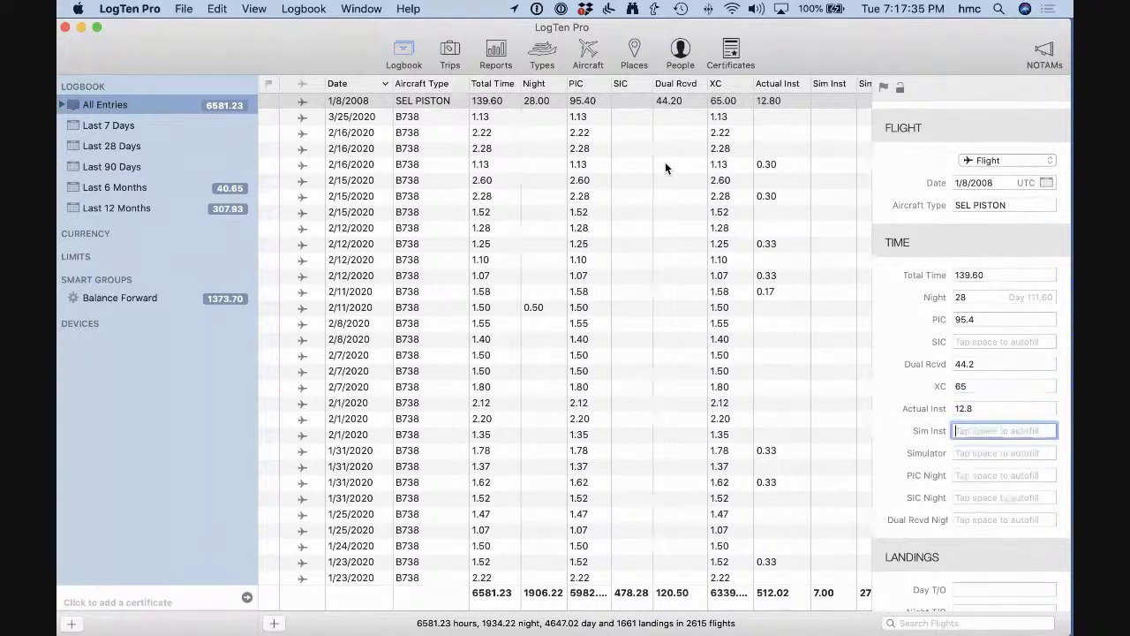
{"action": "type", "text": "4.6"}
{"action": "key", "text": "Tab"}
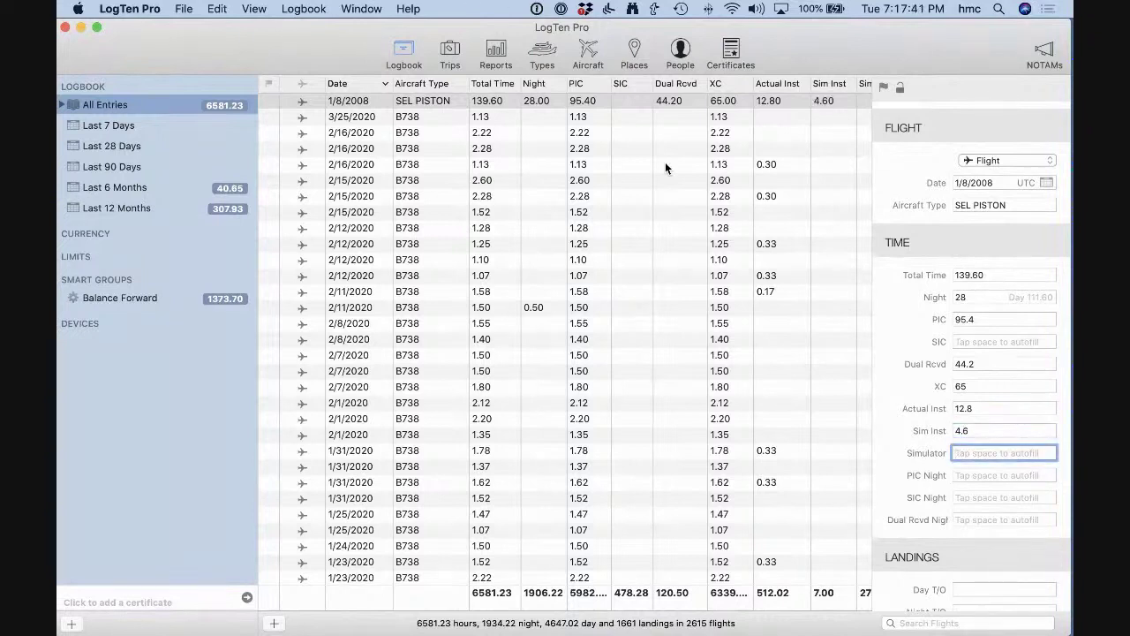
{"action": "key", "text": "Tab"}
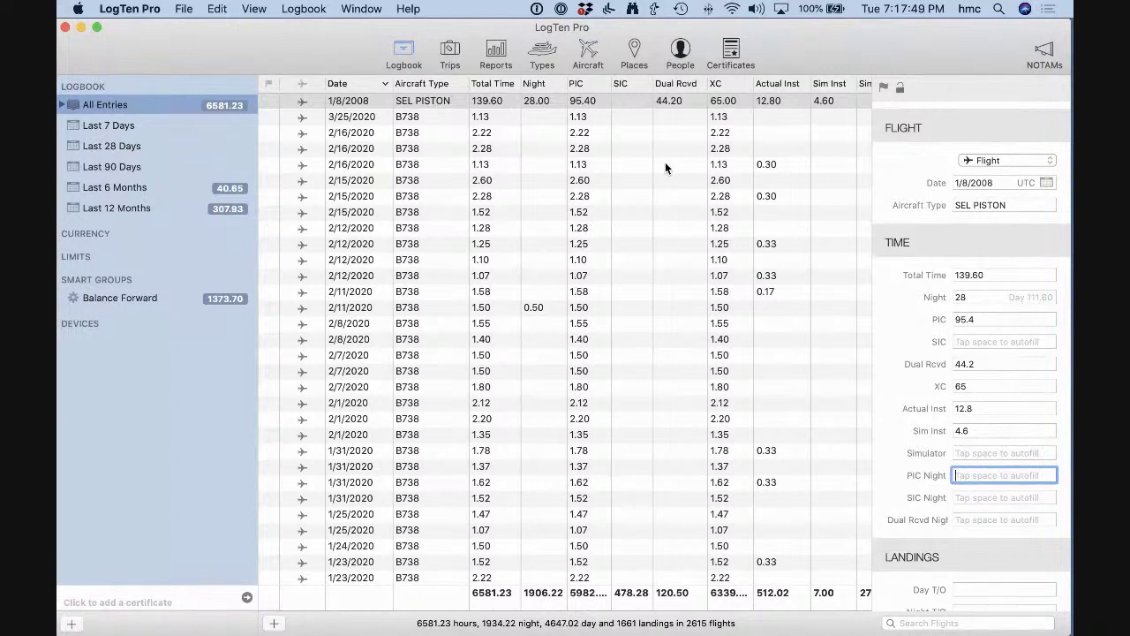
Enter PIC Night 20 and Dual Rcvd Night 8, skipping SIC Night.
{"action": "type", "text": "20"}
{"action": "key", "text": "Tab"}
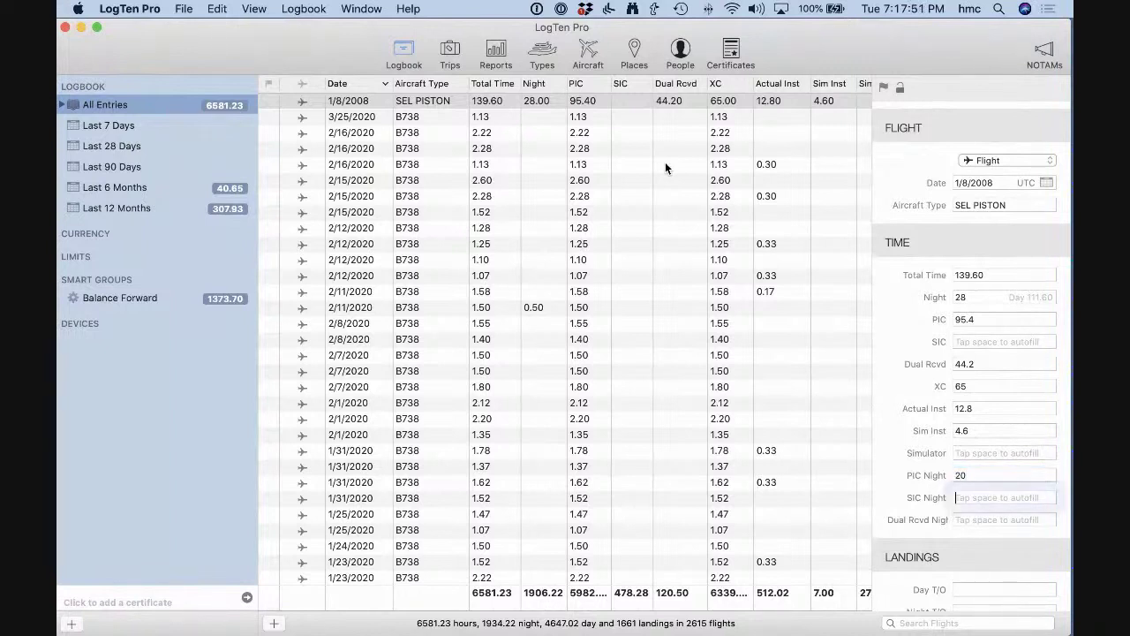
{"action": "key", "text": "Tab"}
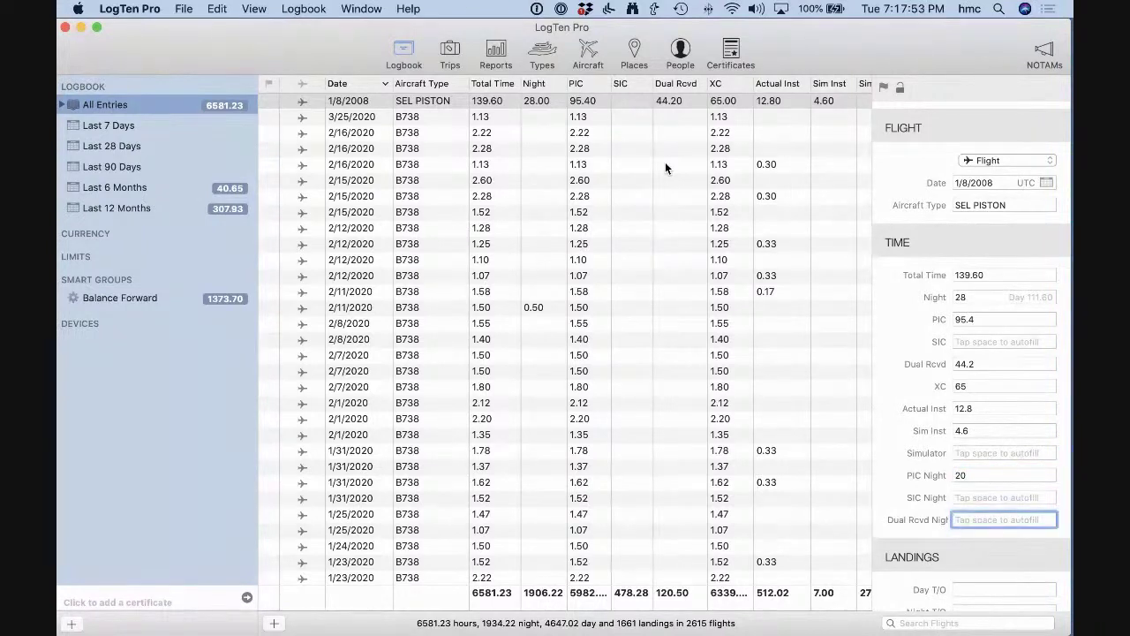
{"action": "type", "text": "8"}
{"action": "key", "text": "Tab"}
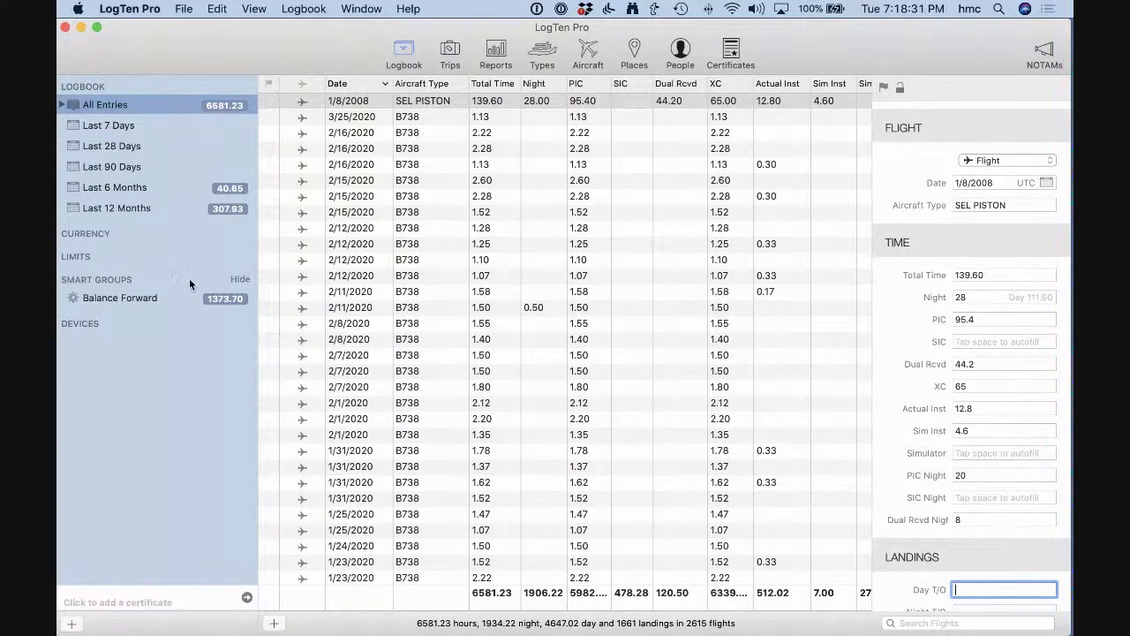
Show the Balance Forward smart group with its four entries totalling 1373.70 hours.
{"action": "left_click", "coordinate": [129, 297]}
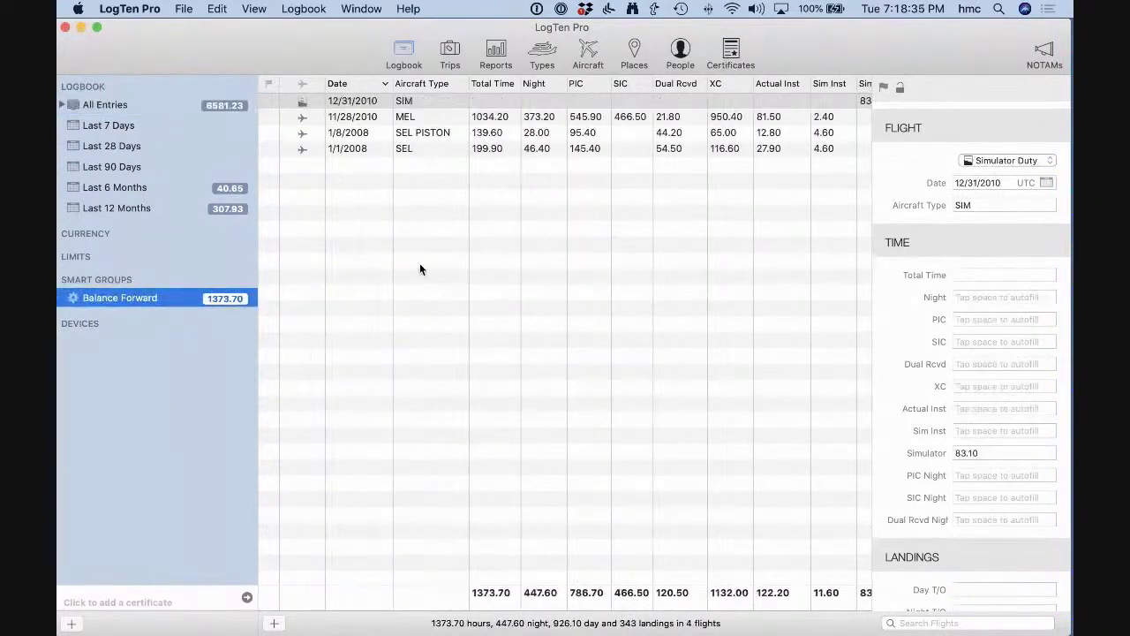
Review the 1/1/2008 SEL and 1/8/2008 SEL PISTON balance-forward entries.
{"action": "left_click", "coordinate": [424, 148]}
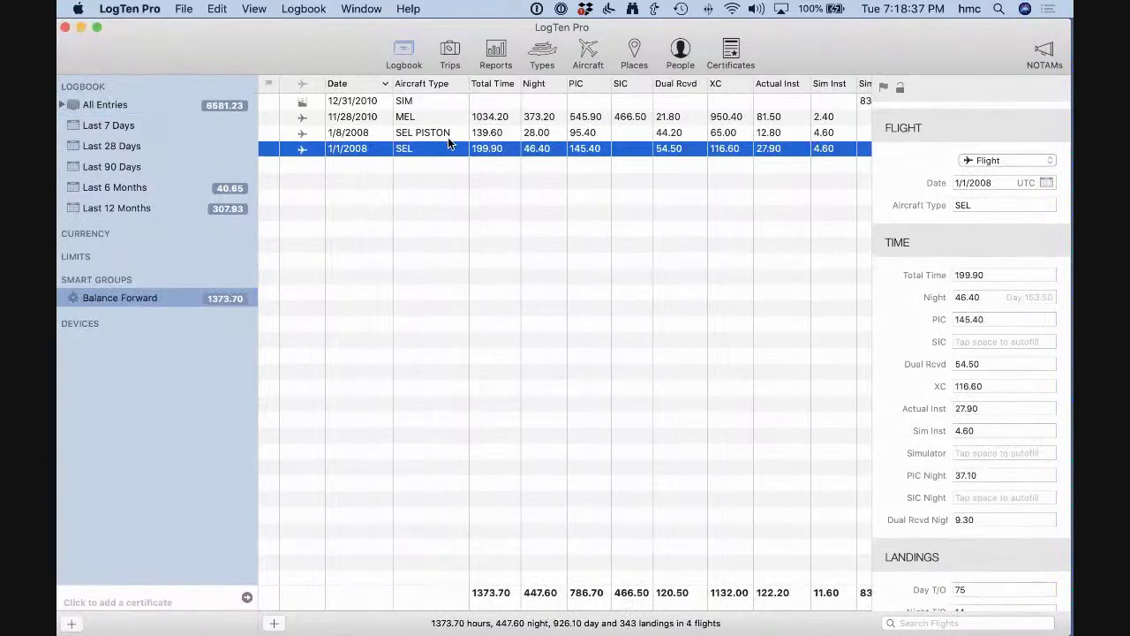
{"action": "left_click", "coordinate": [448, 134]}
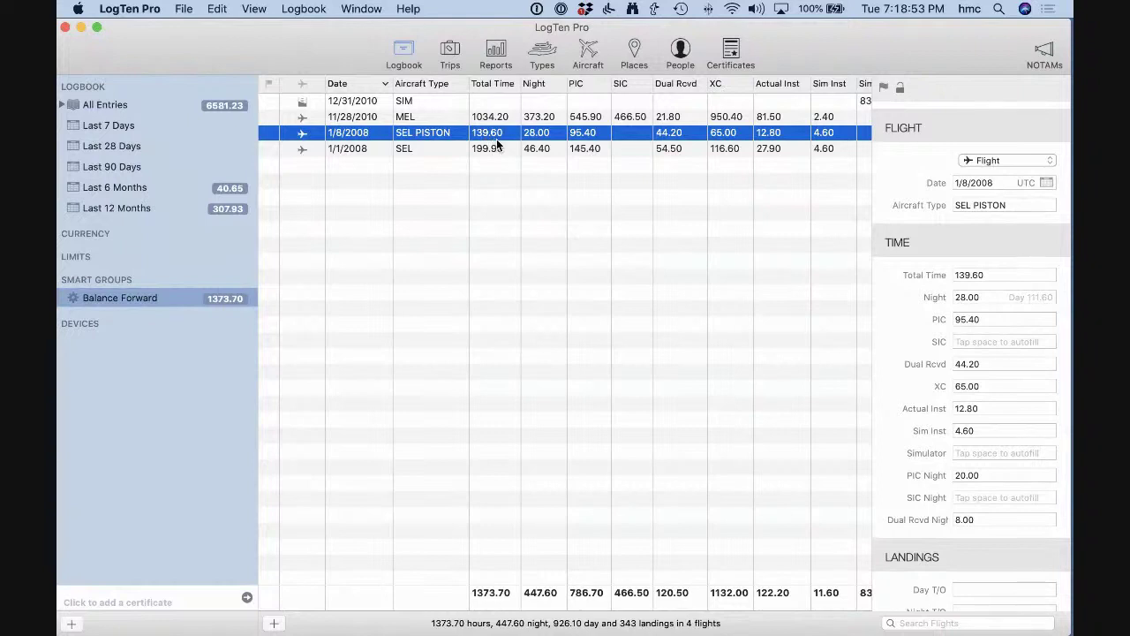
{"action": "left_click", "coordinate": [441, 148]}
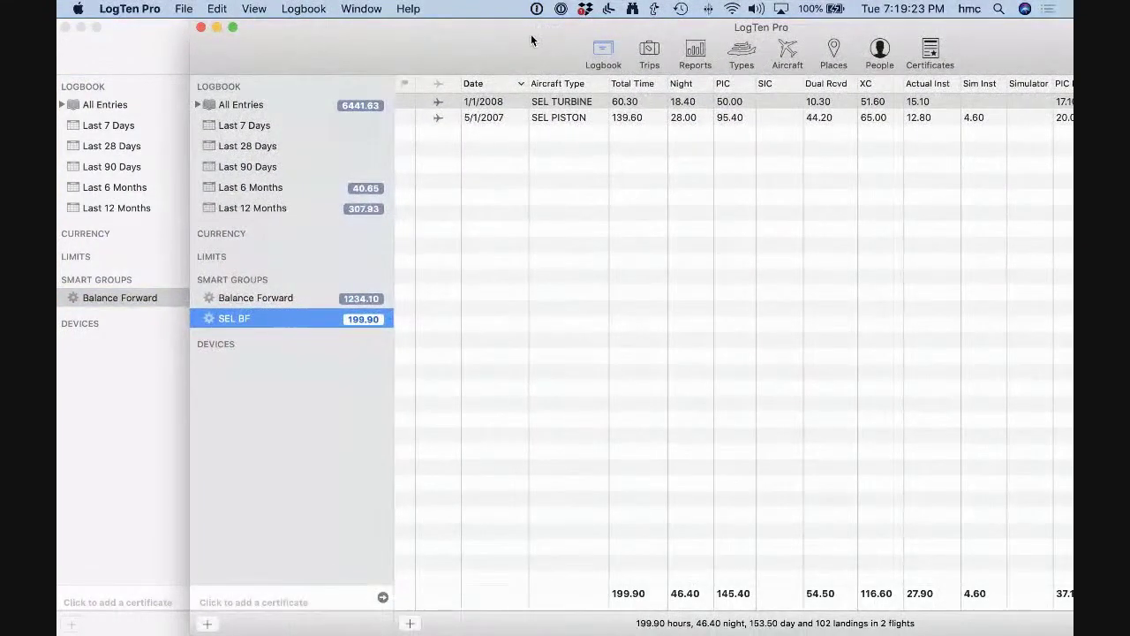
Zoom the logbook window, review the 5/1/2007 SEL PISTON entry, and return to SEL BF.
{"action": "double_click", "coordinate": [531, 40]}
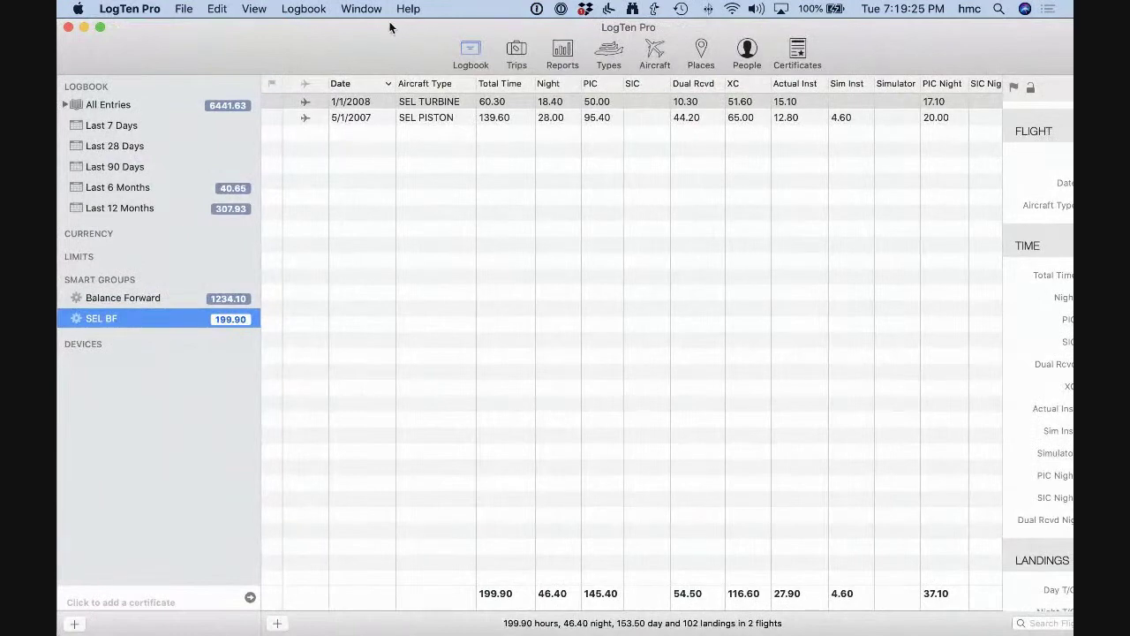
{"action": "left_click", "coordinate": [457, 117]}
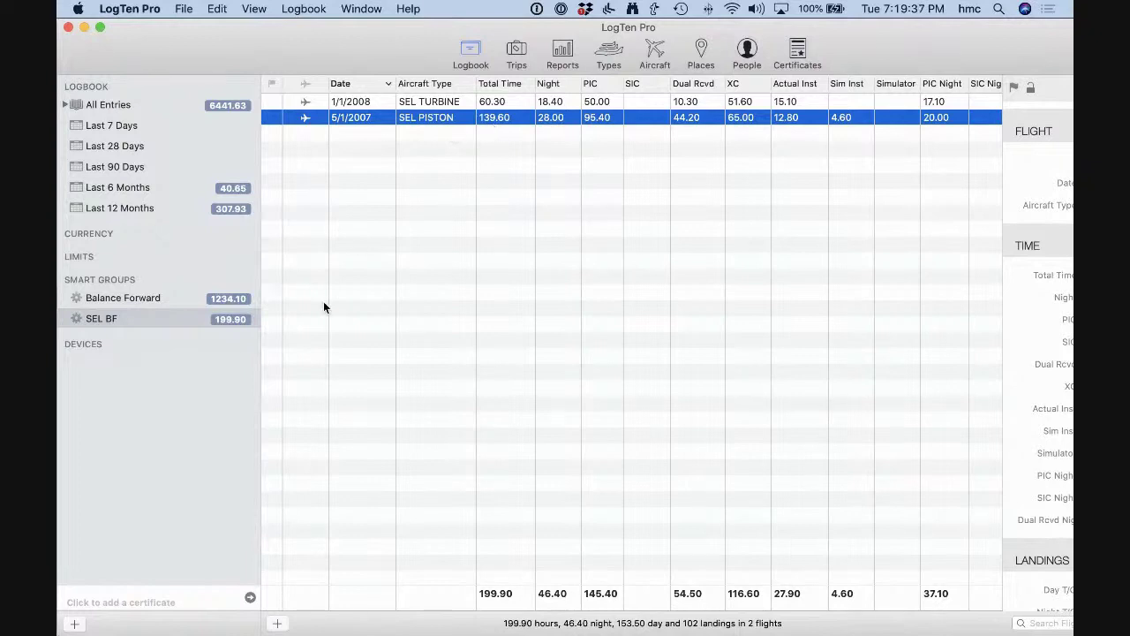
{"action": "left_click", "coordinate": [143, 320]}
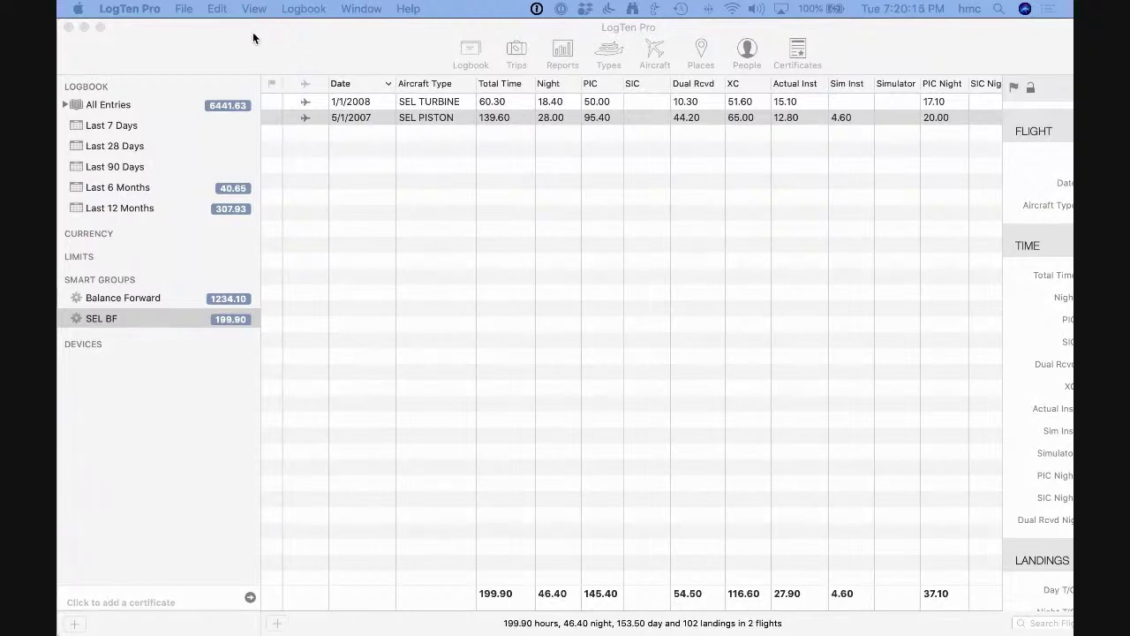
Review the Balance Forward group's MEL TURBINE and MEL PISTON entries, then show aircraft Types.
{"action": "left_click", "coordinate": [119, 296]}
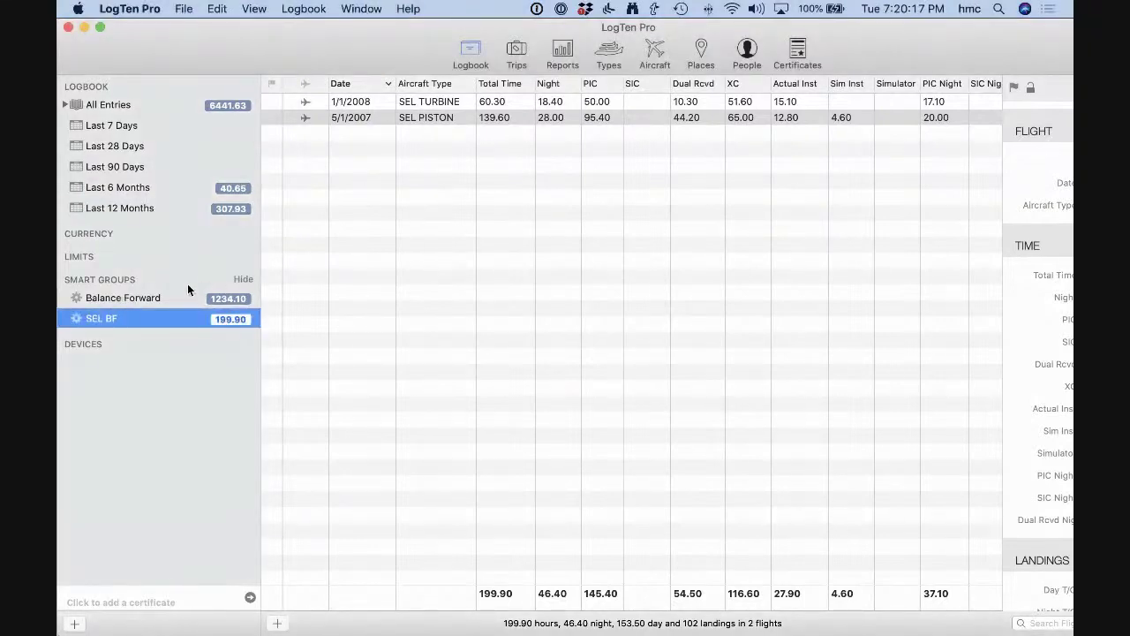
{"action": "left_click", "coordinate": [149, 295]}
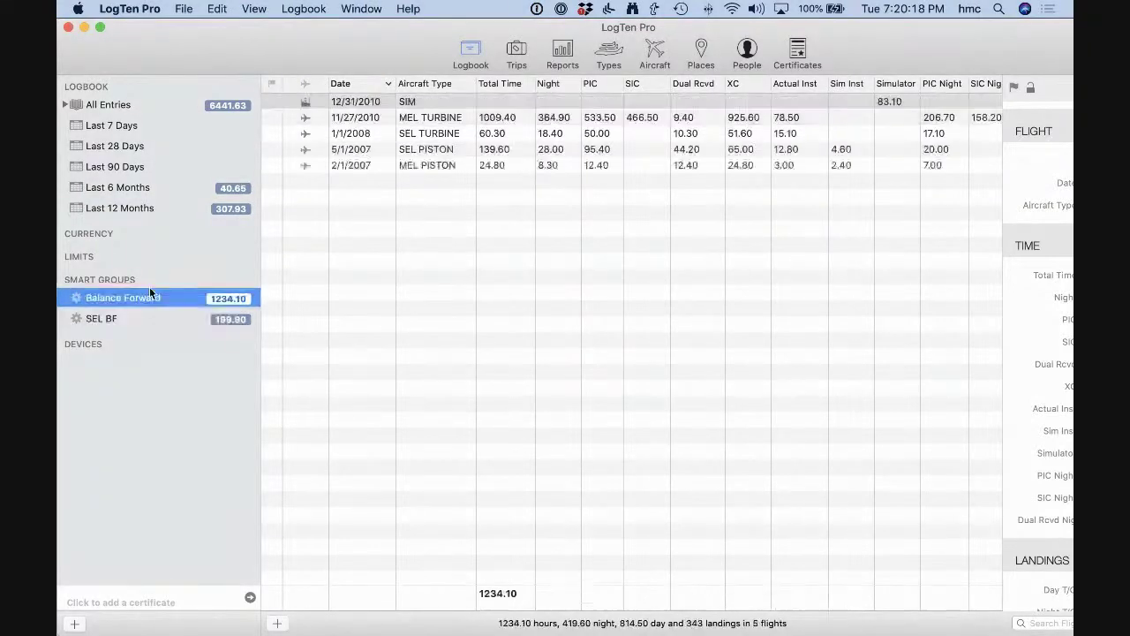
{"action": "left_click", "coordinate": [447, 118]}
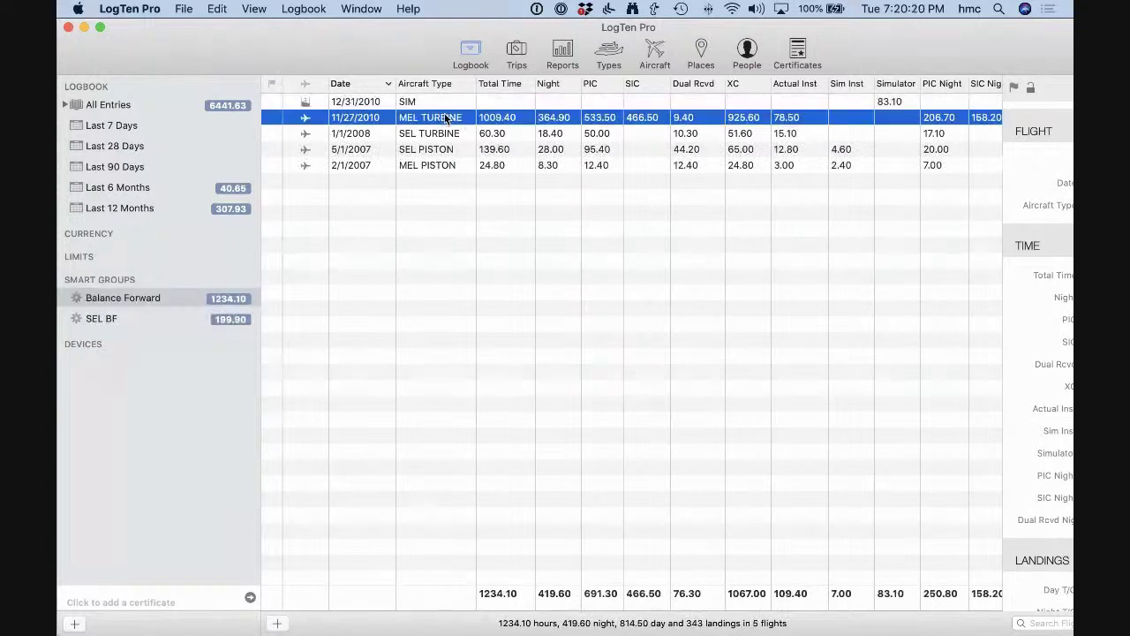
{"action": "left_click", "coordinate": [450, 166]}
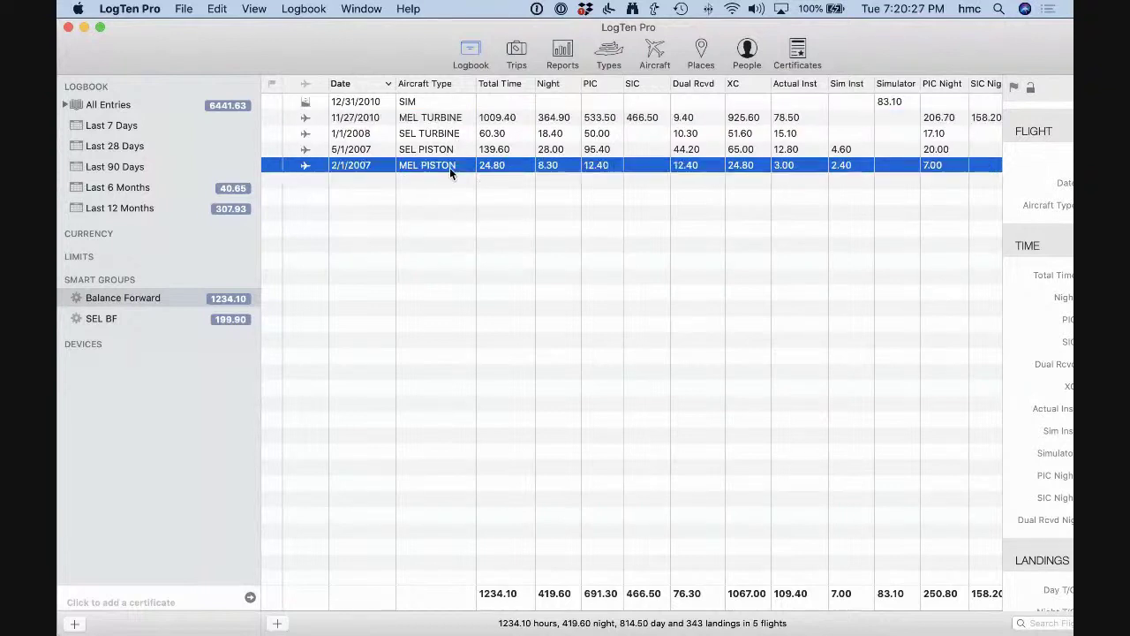
{"action": "left_click", "coordinate": [457, 121]}
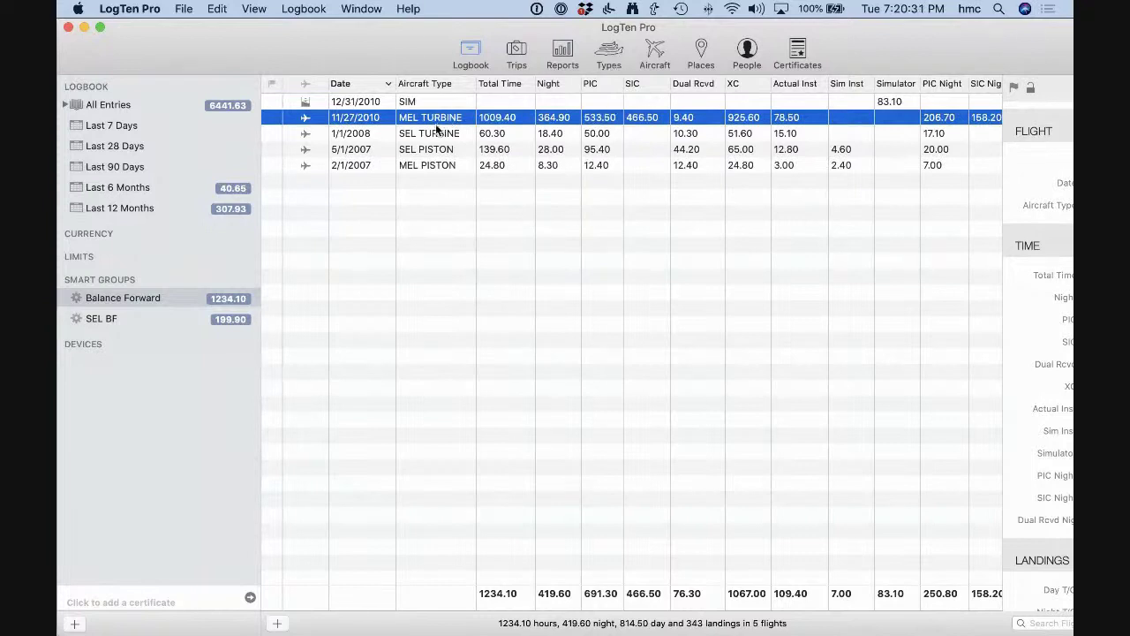
{"action": "left_click", "coordinate": [614, 53]}
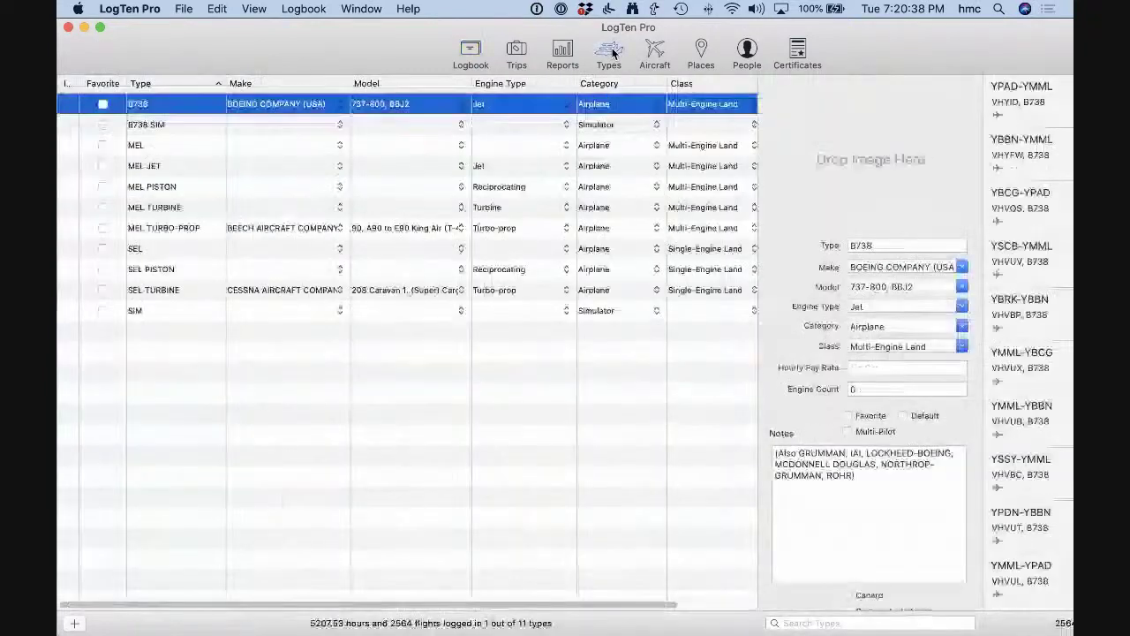
Check the MEL TURBO-PROP and MEL JET type details, then go back to the logbook.
{"action": "left_click", "coordinate": [190, 230]}
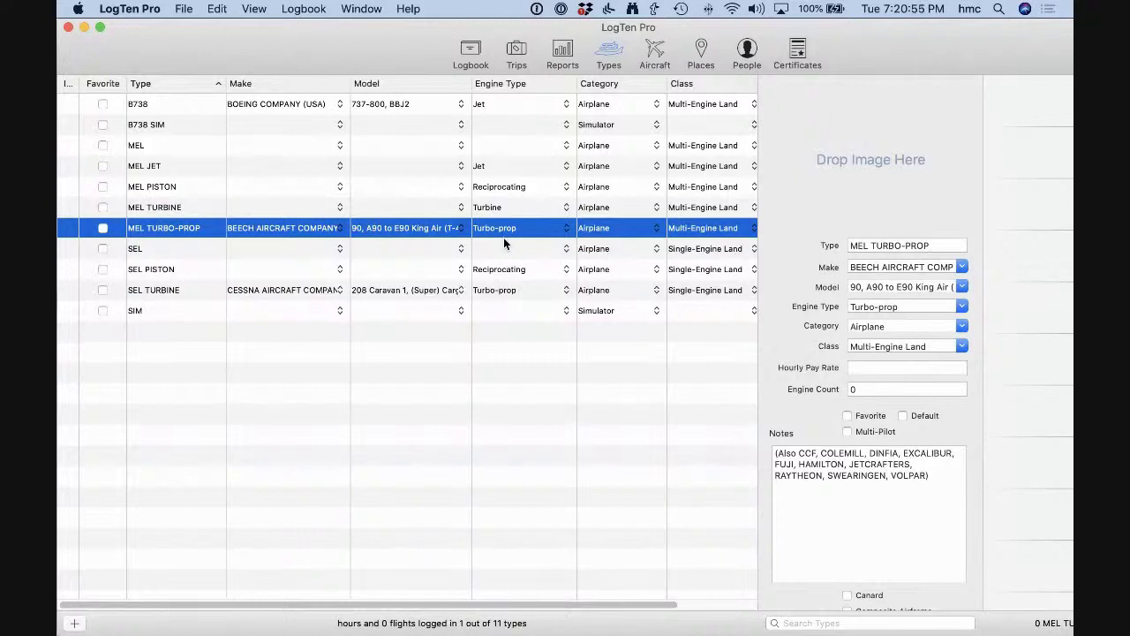
{"action": "left_click", "coordinate": [186, 164]}
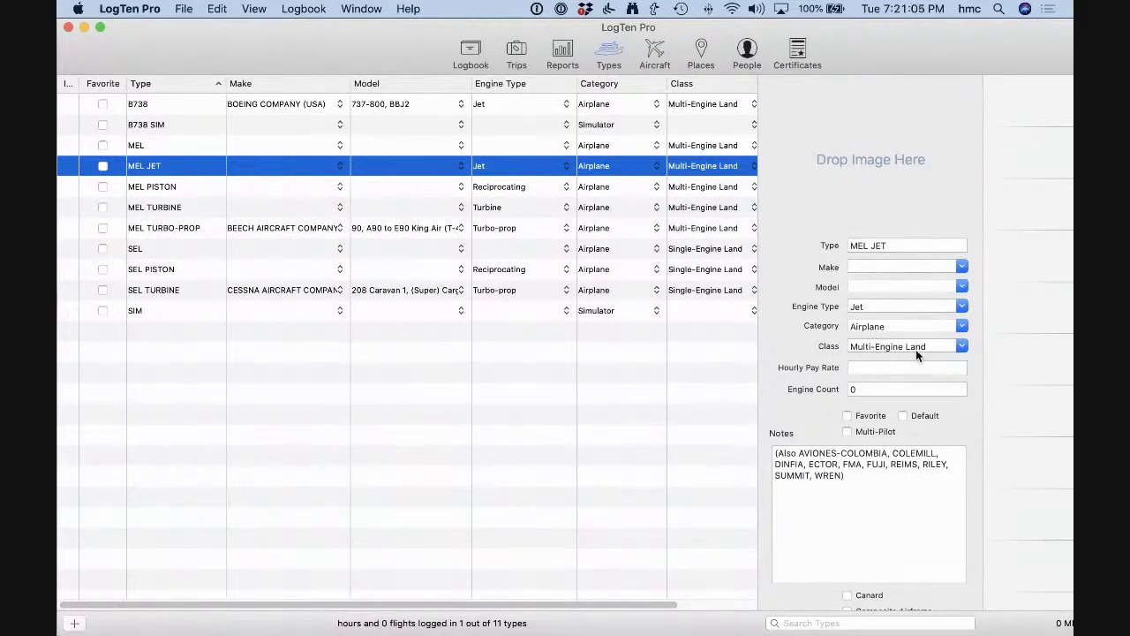
{"action": "left_click", "coordinate": [475, 55]}
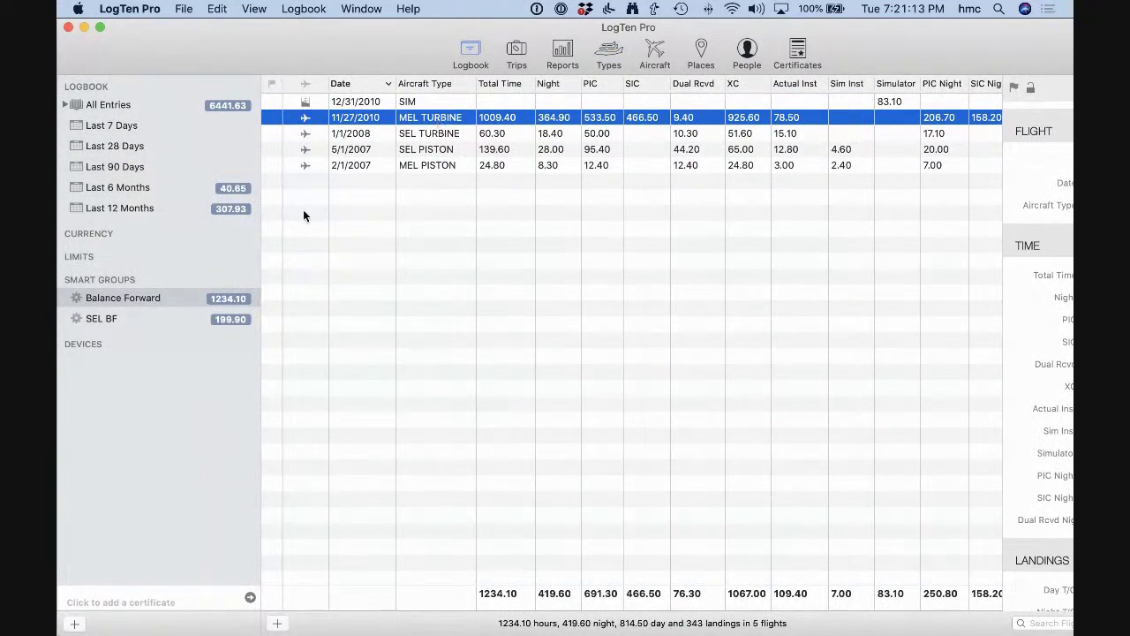
Create a smart group named MEL BF with a criterion on Aircraft Type's Type field.
{"action": "right_click", "coordinate": [122, 281]}
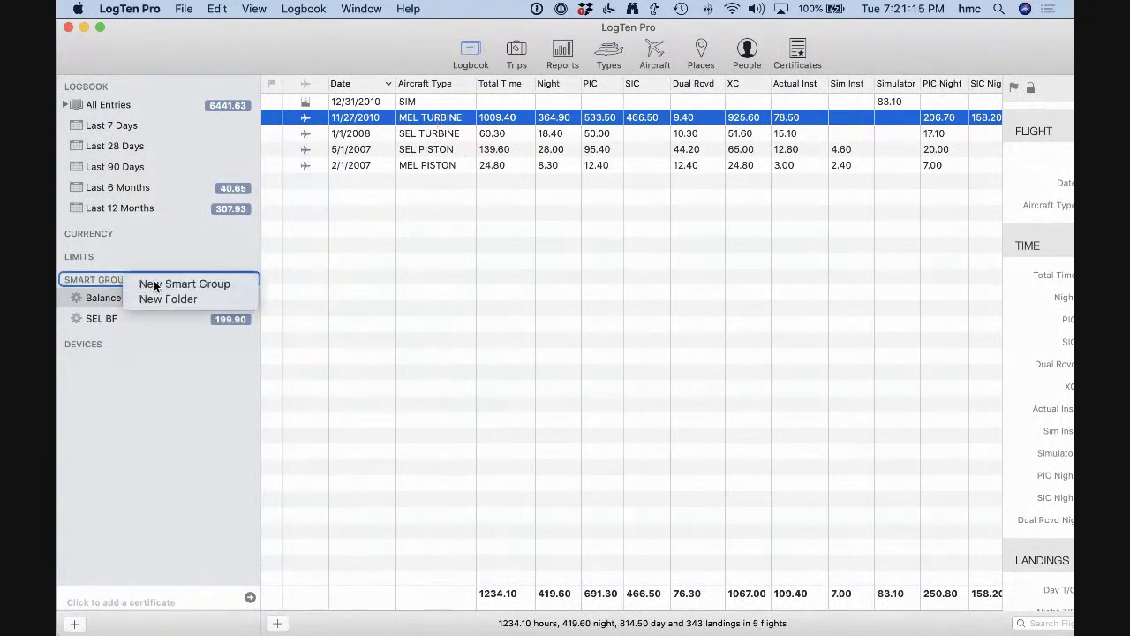
{"action": "left_click", "coordinate": [144, 285]}
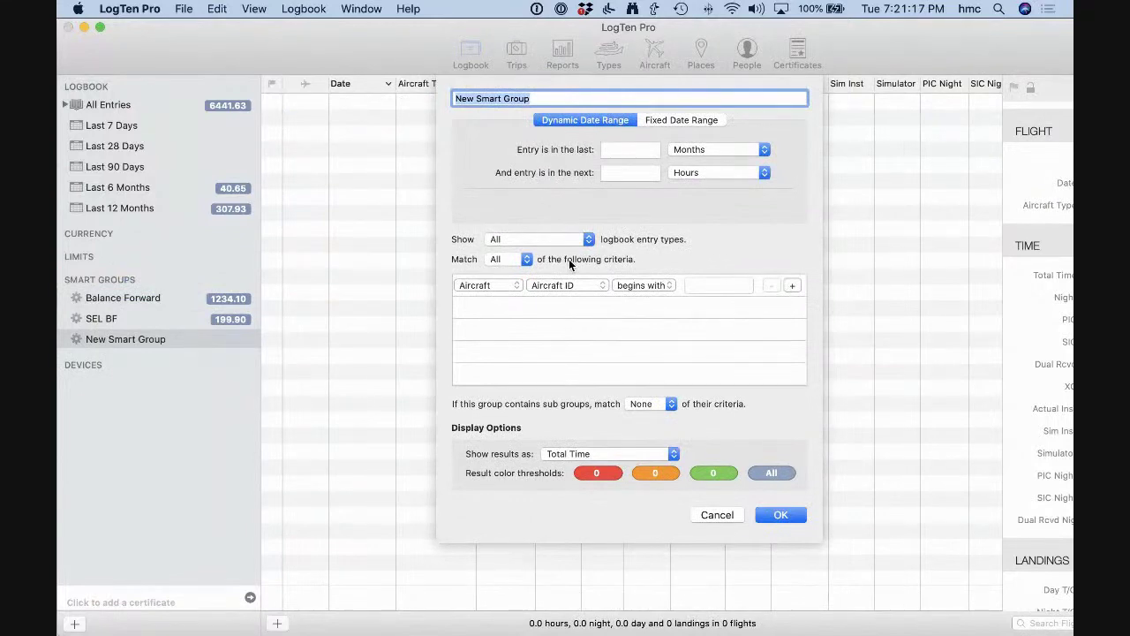
{"action": "type", "text": "MEL"}
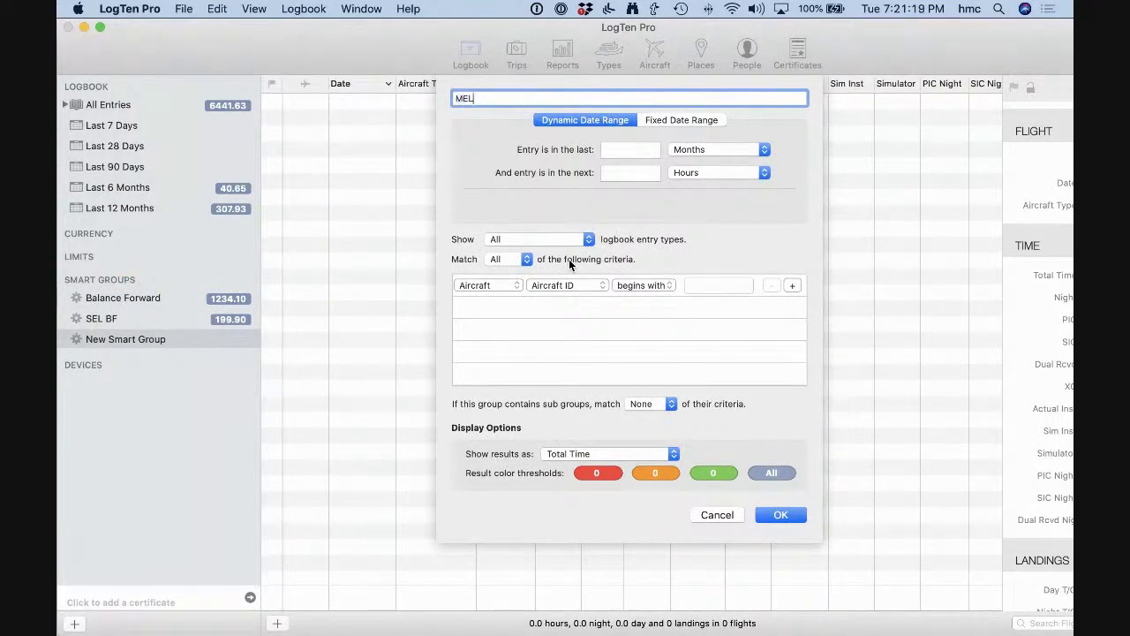
{"action": "type", "text": " BF"}
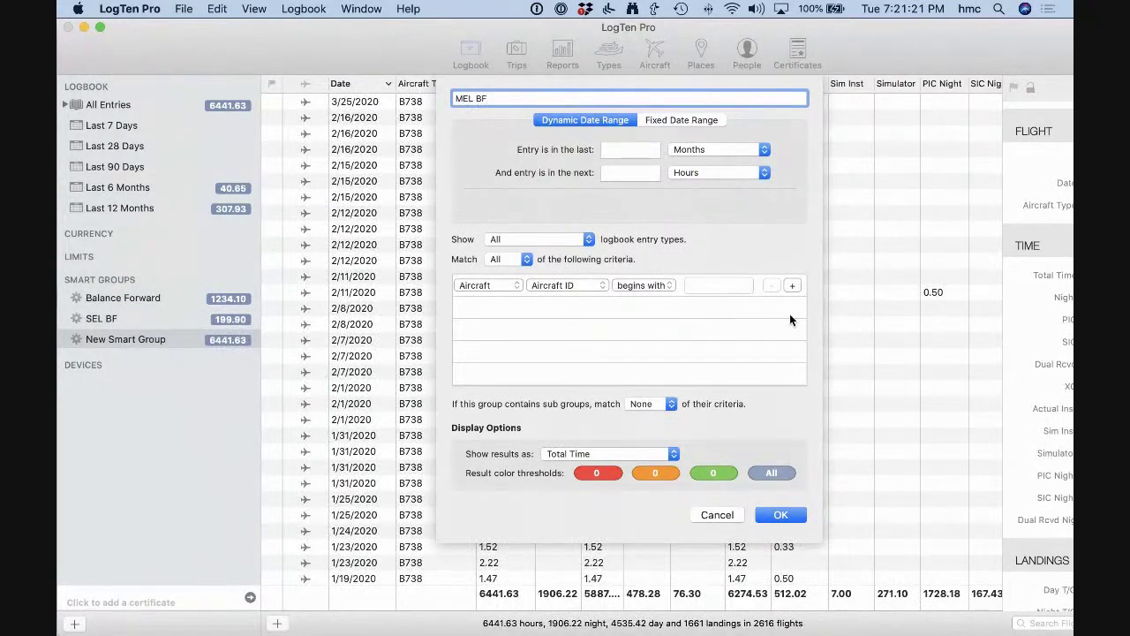
{"action": "left_click", "coordinate": [520, 285]}
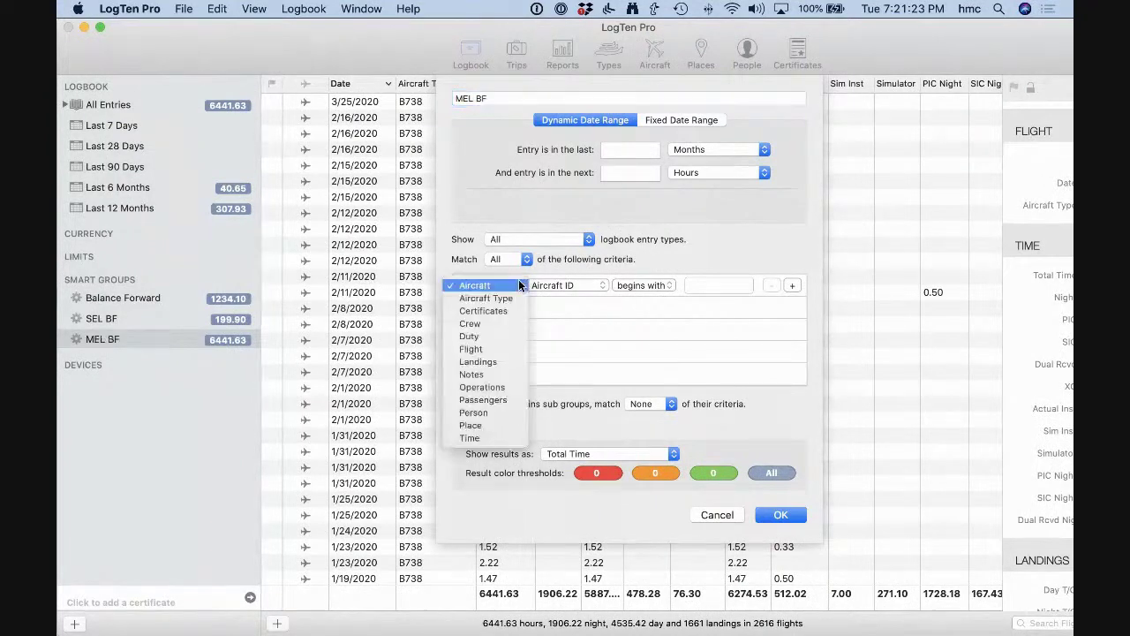
{"action": "left_click", "coordinate": [485, 299]}
{"action": "left_click", "coordinate": [573, 285]}
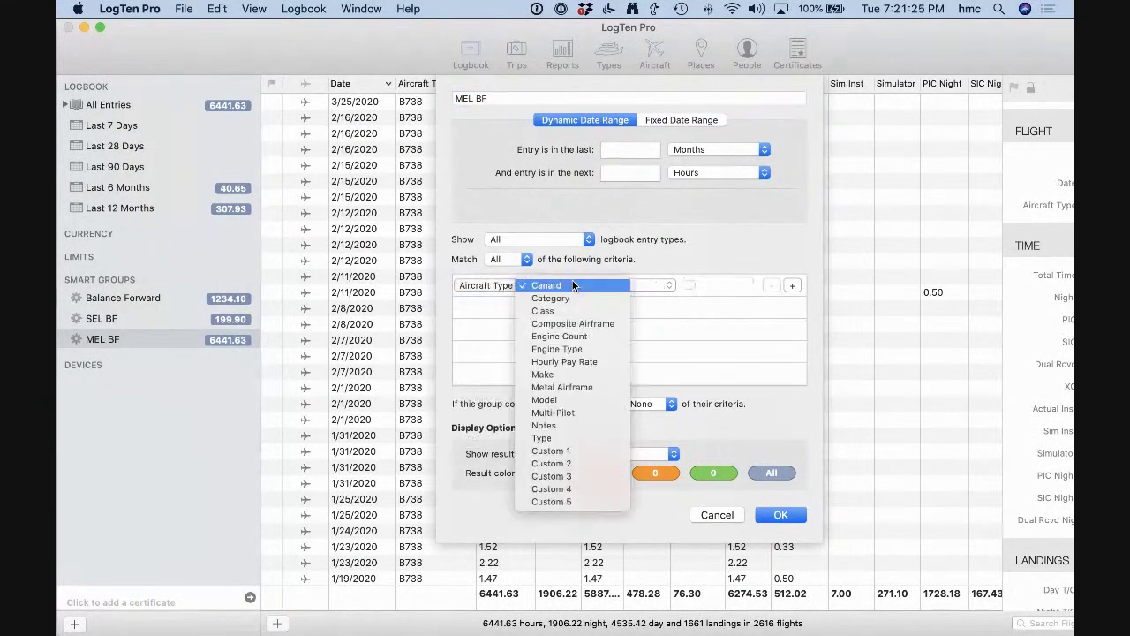
{"action": "left_click", "coordinate": [567, 439]}
Make the criterion 'contains MEL', save the group, and review its MEL TURBINE entry.
{"action": "left_click", "coordinate": [694, 285]}
{"action": "left_click", "coordinate": [658, 284]}
{"action": "left_click", "coordinate": [653, 259]}
{"action": "left_click", "coordinate": [713, 286]}
{"action": "type", "text": "MEL"}
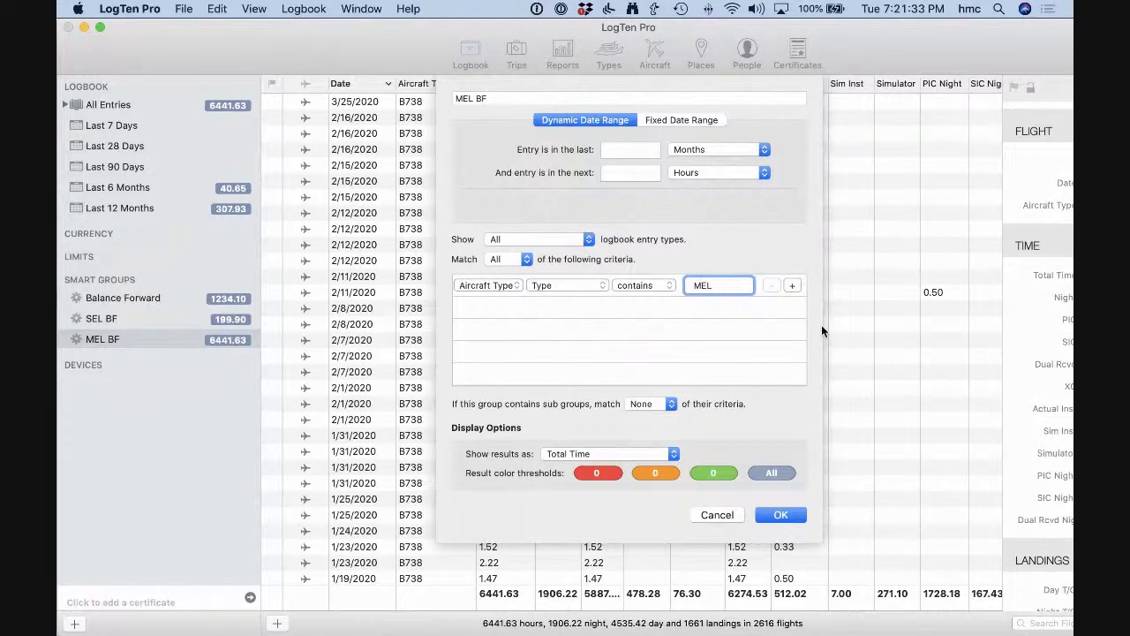
{"action": "left_click", "coordinate": [780, 515]}
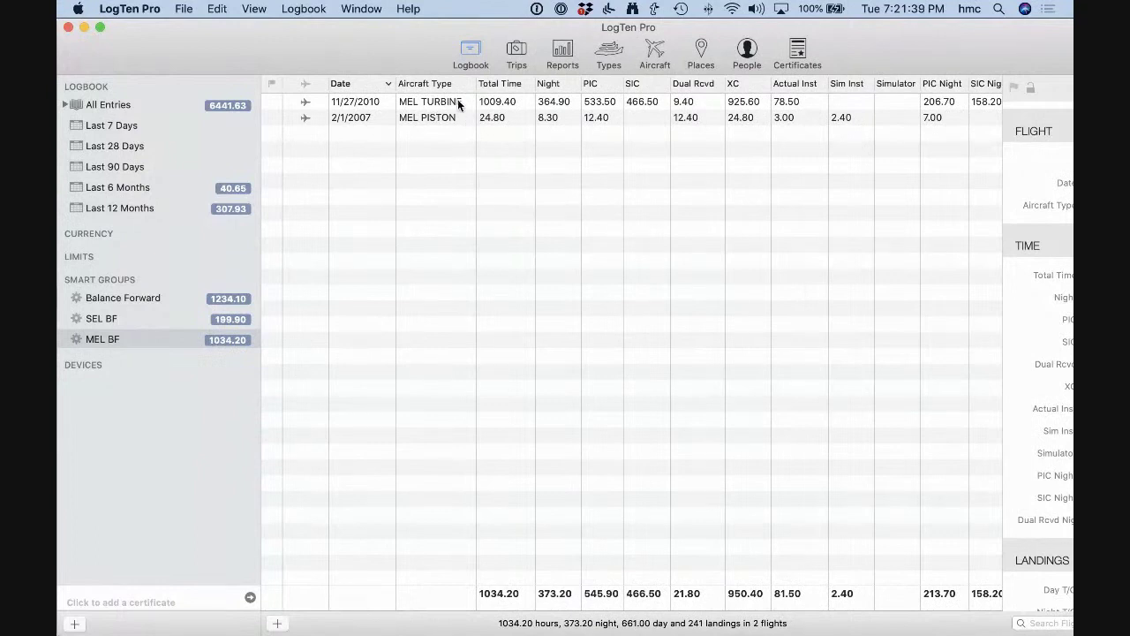
{"action": "left_click", "coordinate": [458, 104]}
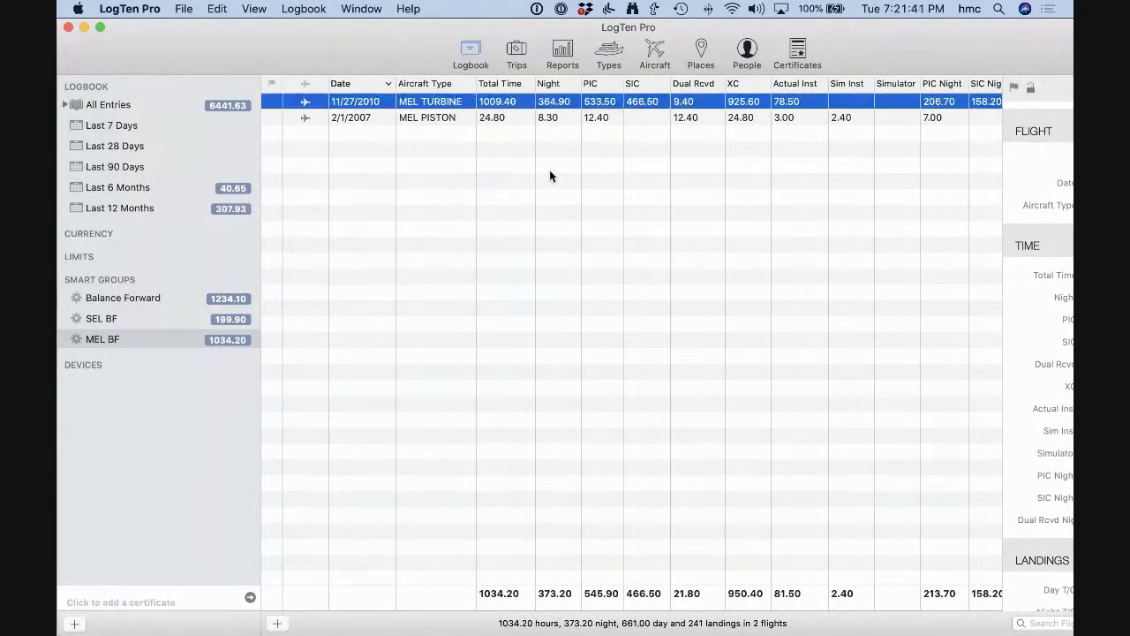
Close the older four-entry Balance Forward logbook window and quit LogTen Pro.
{"action": "double_click", "coordinate": [368, 36]}
{"action": "left_click", "coordinate": [133, 35]}
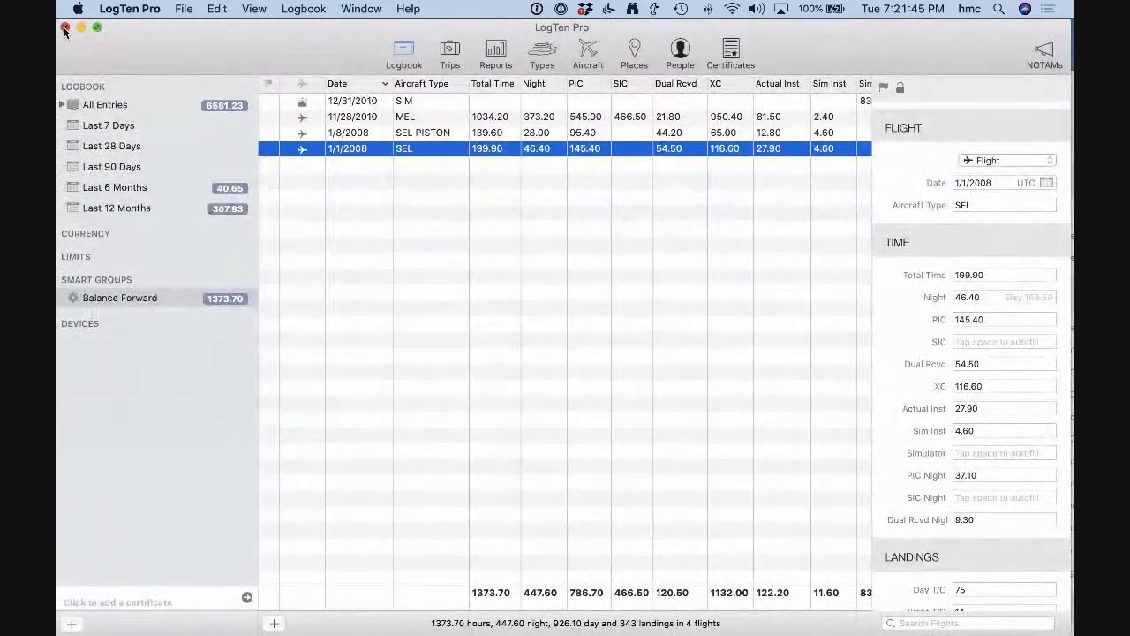
{"action": "left_click", "coordinate": [65, 28]}
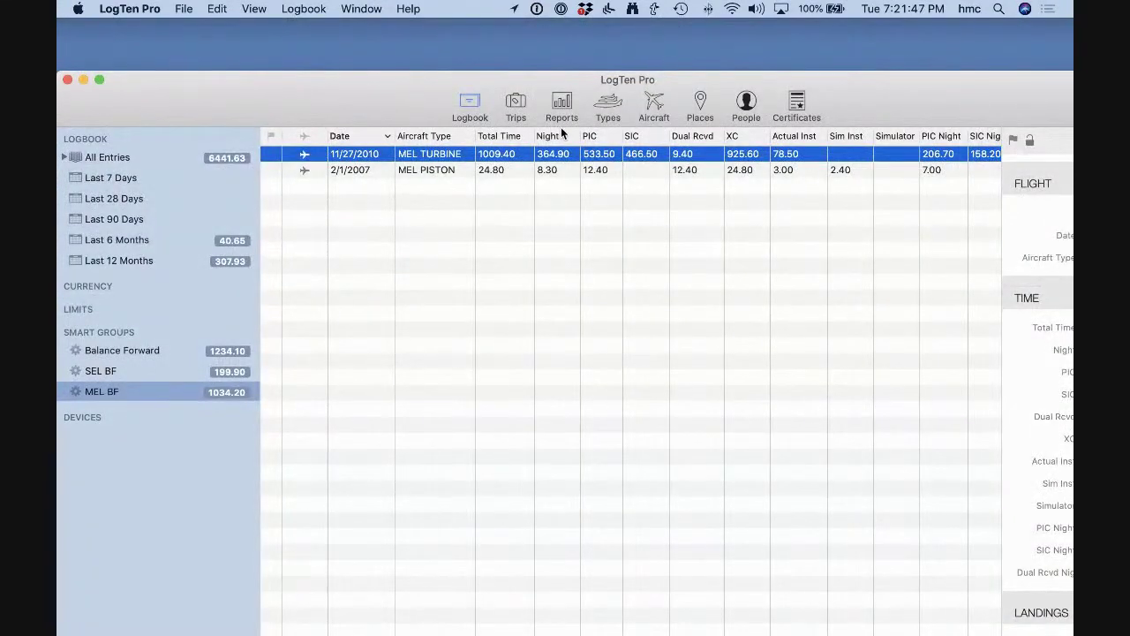
{"action": "mouse_move", "coordinate": [592, 619]}
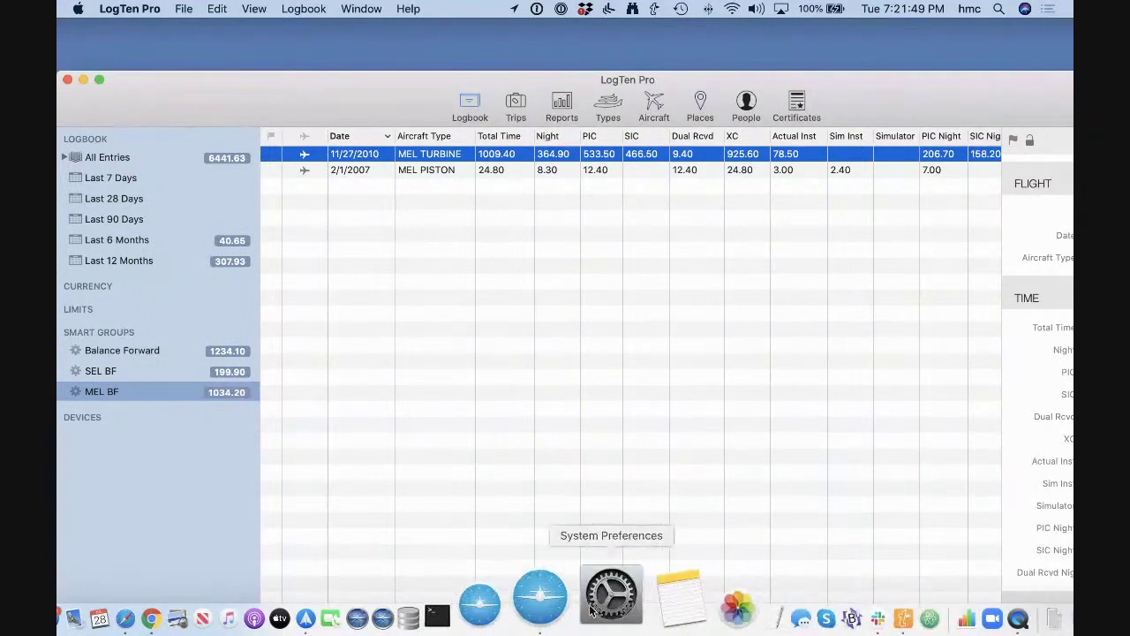
{"action": "key", "text": "super+q"}
Relaunch LogTen Pro and open the 'BF Best updated July 22, 2020' logbook folder.
{"action": "left_click", "coordinate": [556, 588]}
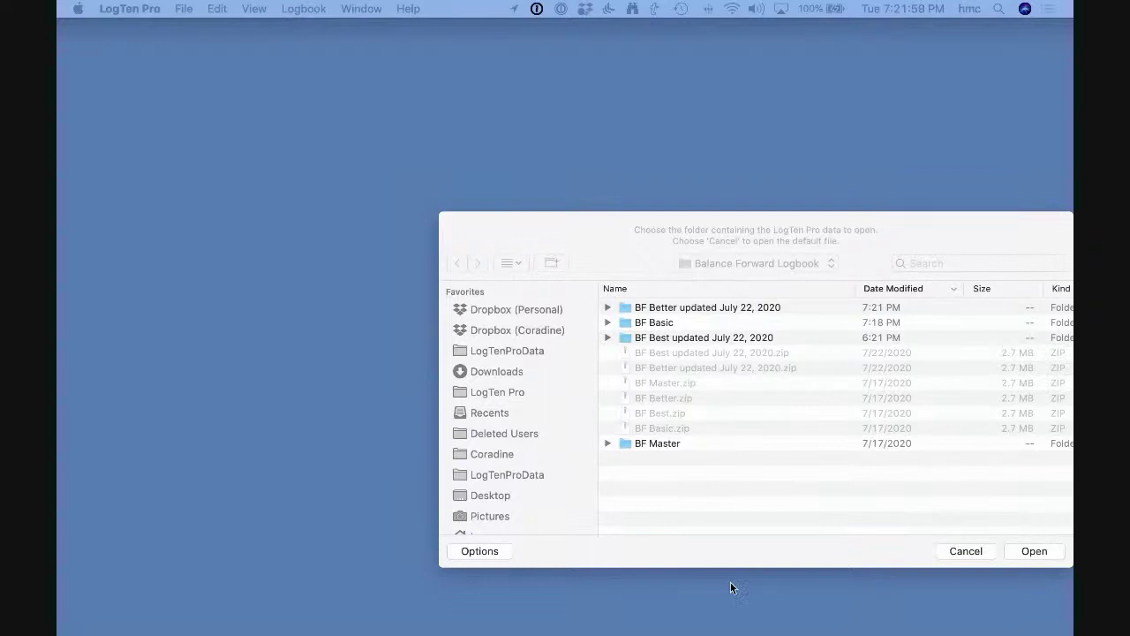
{"action": "left_click", "coordinate": [695, 340]}
{"action": "left_click", "coordinate": [695, 338]}
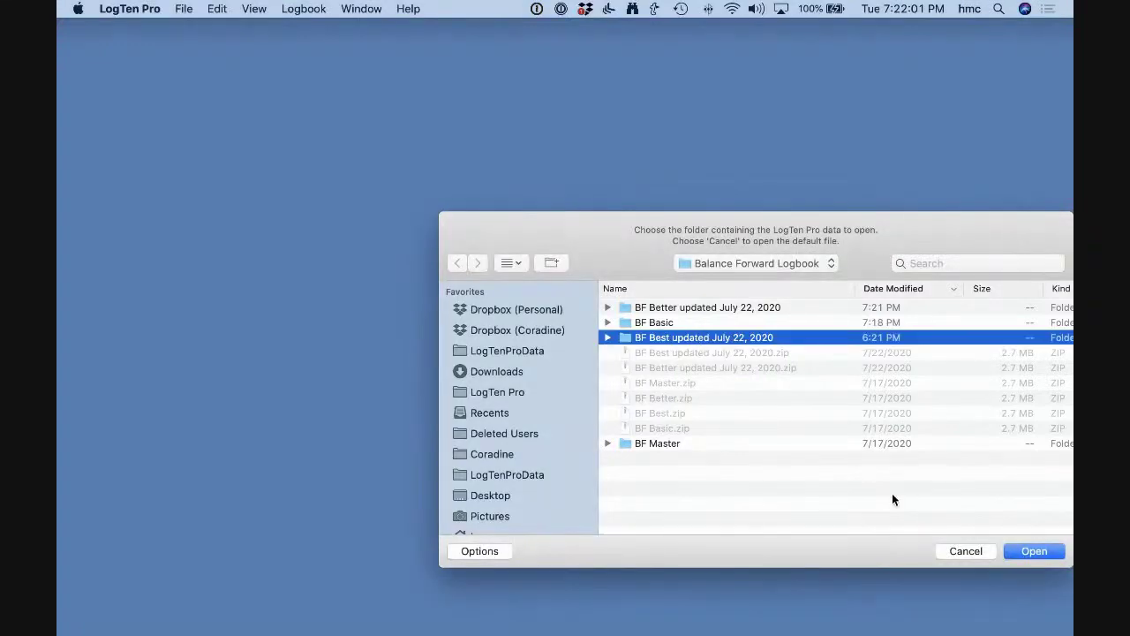
{"action": "left_click", "coordinate": [1035, 551]}
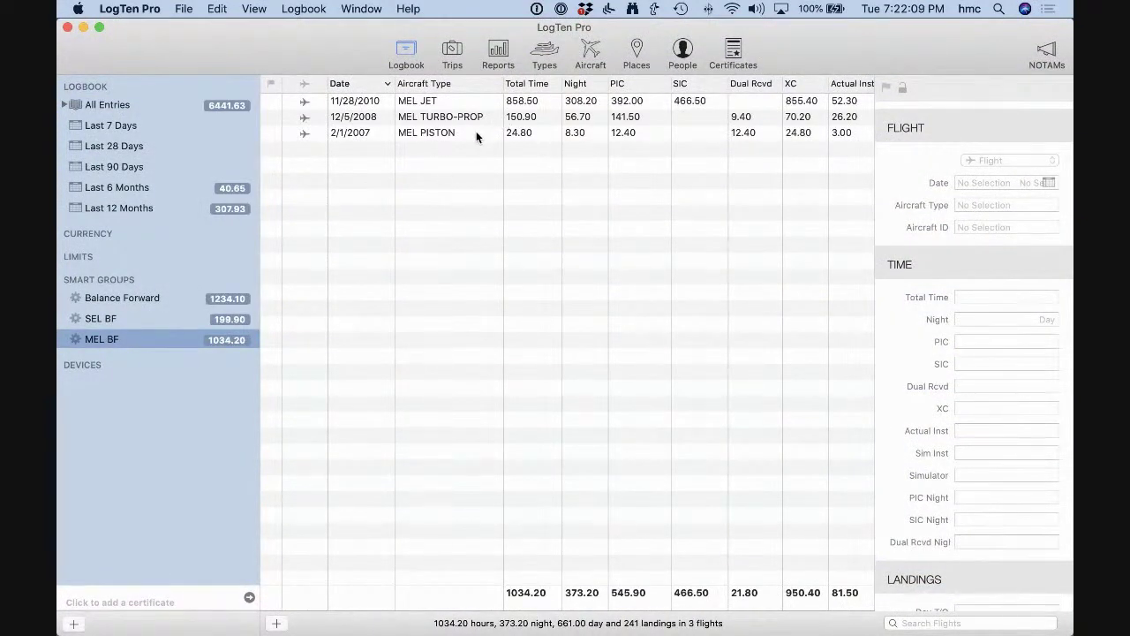
Review the MEL JET and MEL TURBO-PROP entries, then browse the SEL BF and Balance Forward groups.
{"action": "left_click", "coordinate": [462, 101]}
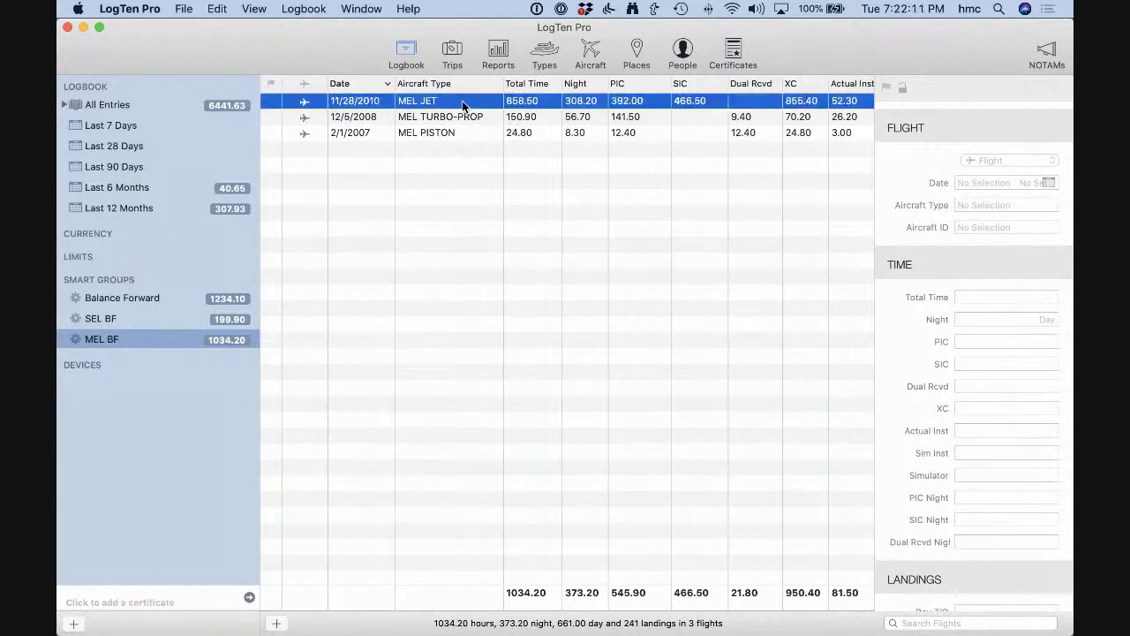
{"action": "left_click", "coordinate": [471, 122]}
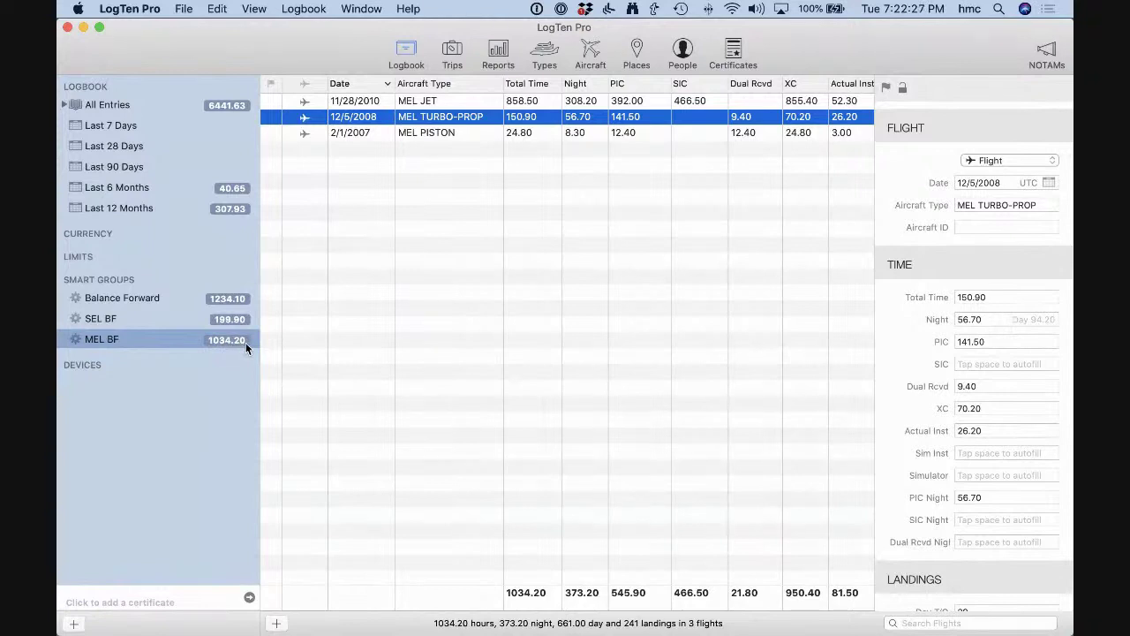
{"action": "left_click", "coordinate": [176, 319]}
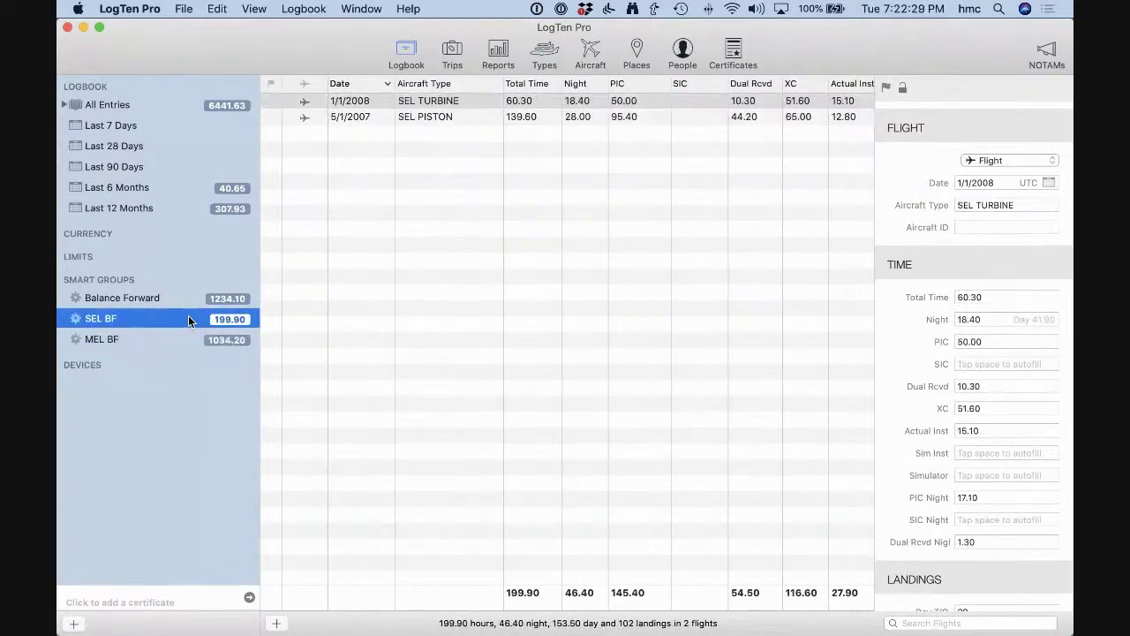
{"action": "left_click", "coordinate": [183, 297]}
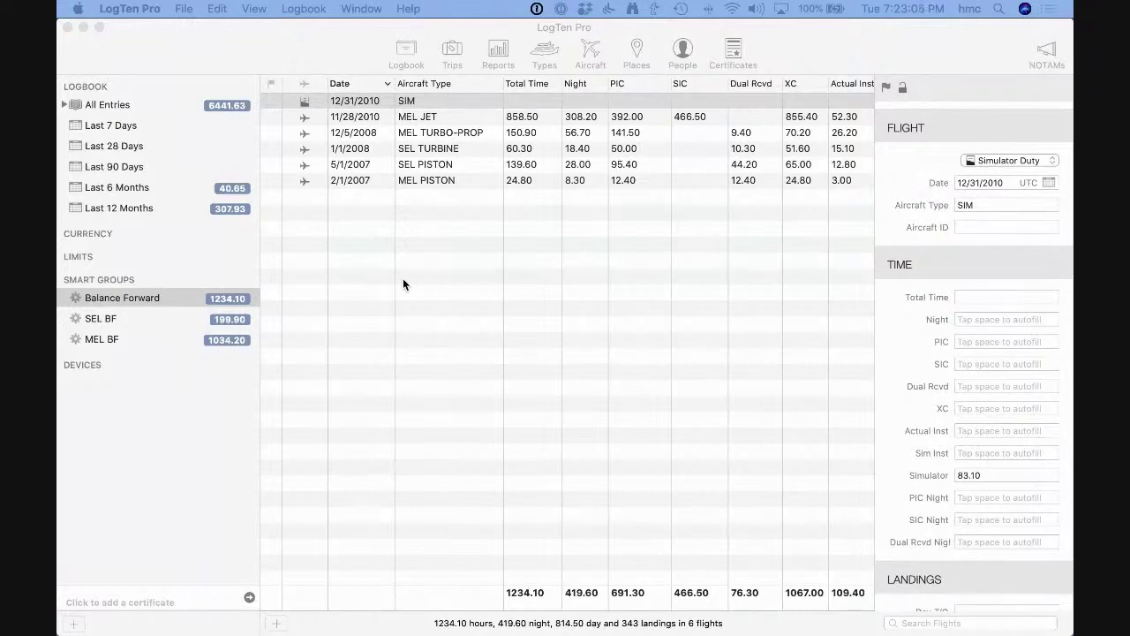
Select MEL TURBO-PROP in the Types list and review its Turbo-prop engine type without changing it.
{"action": "left_click", "coordinate": [539, 50]}
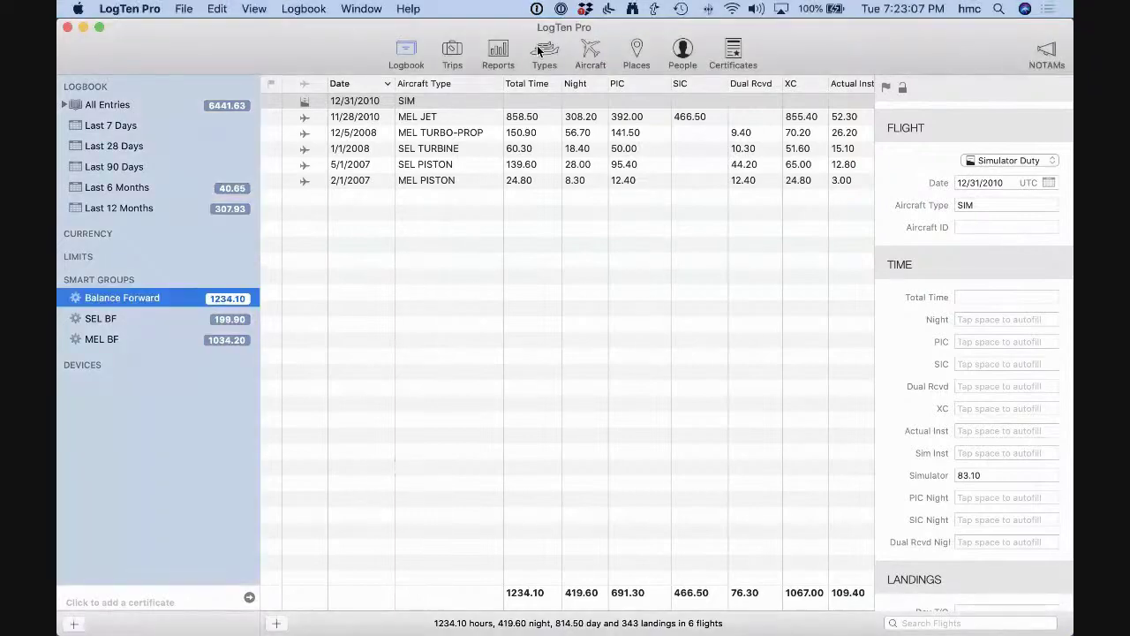
{"action": "left_click", "coordinate": [539, 50]}
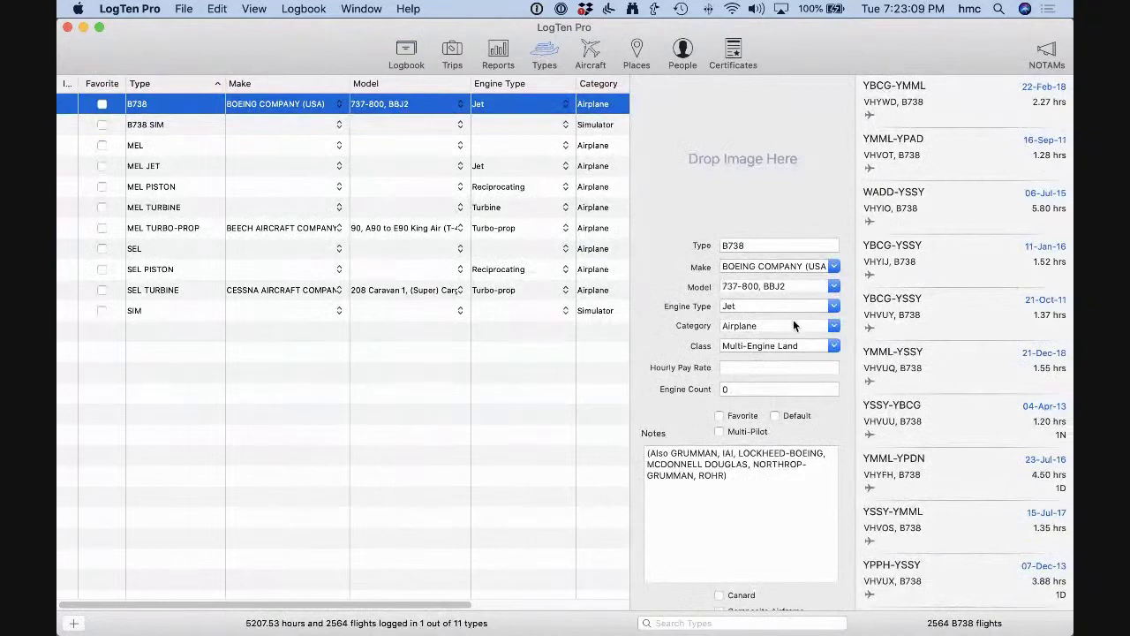
{"action": "left_click", "coordinate": [202, 228]}
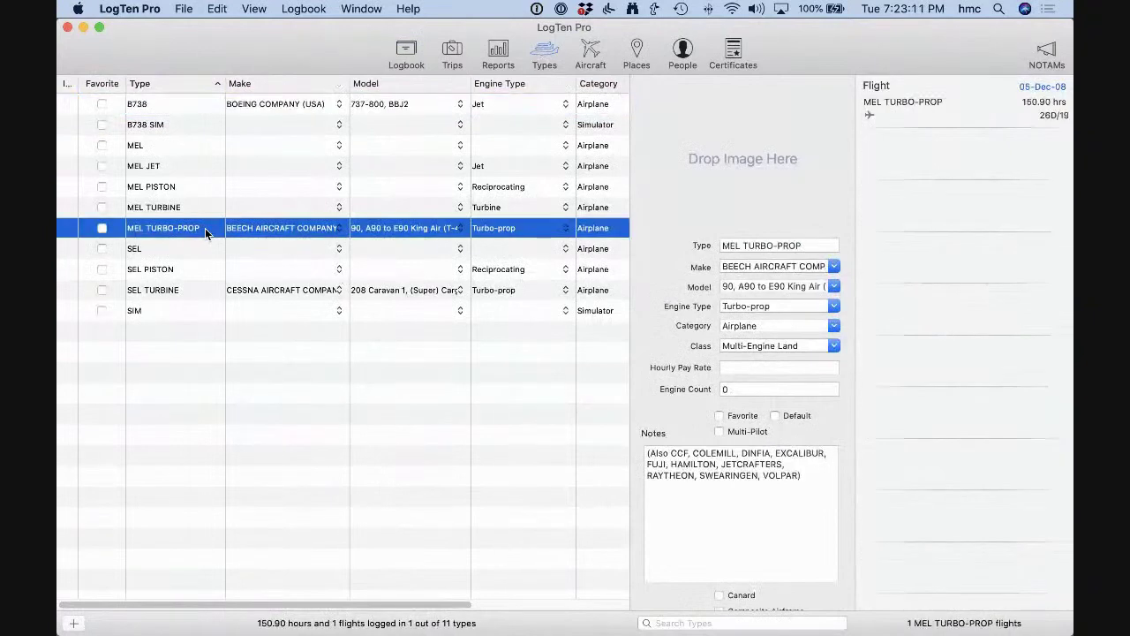
{"action": "left_click", "coordinate": [834, 307]}
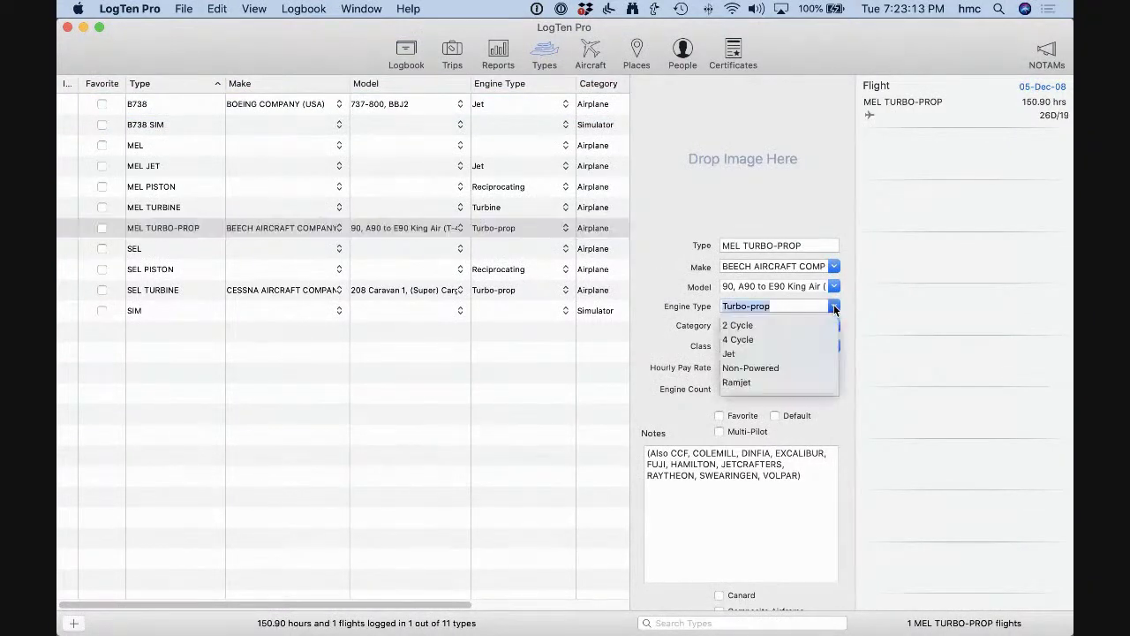
{"action": "scroll", "coordinate": [795, 344], "scroll_direction": "down", "scroll_amount": 1}
{"action": "scroll", "coordinate": [795, 341], "scroll_direction": "down", "scroll_amount": 1}
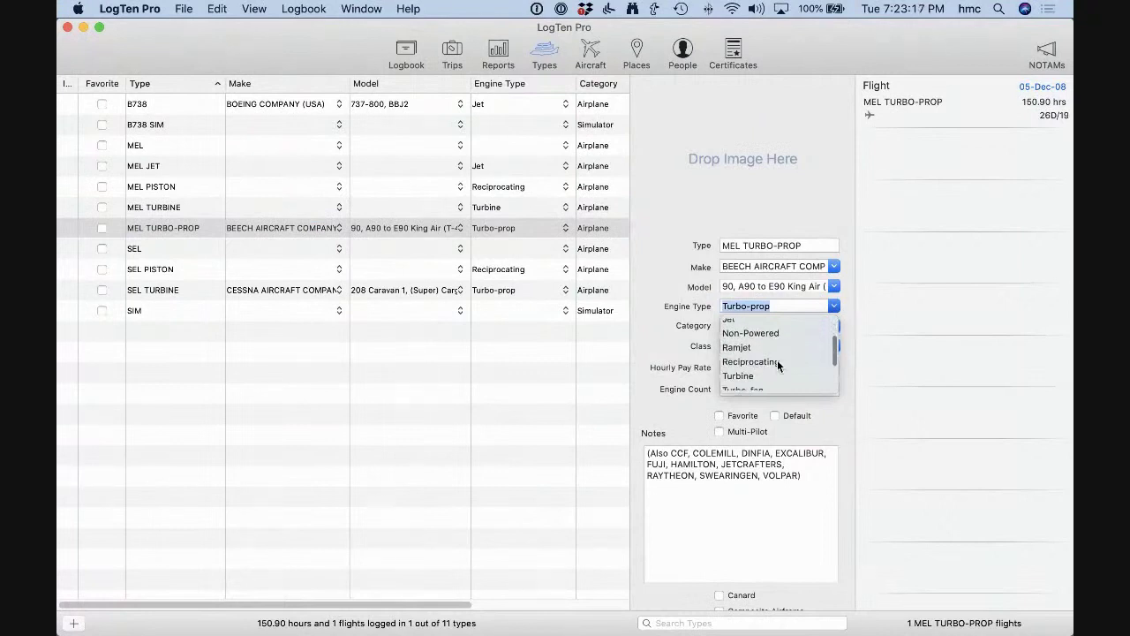
{"action": "scroll", "coordinate": [777, 359], "scroll_direction": "up", "scroll_amount": 2}
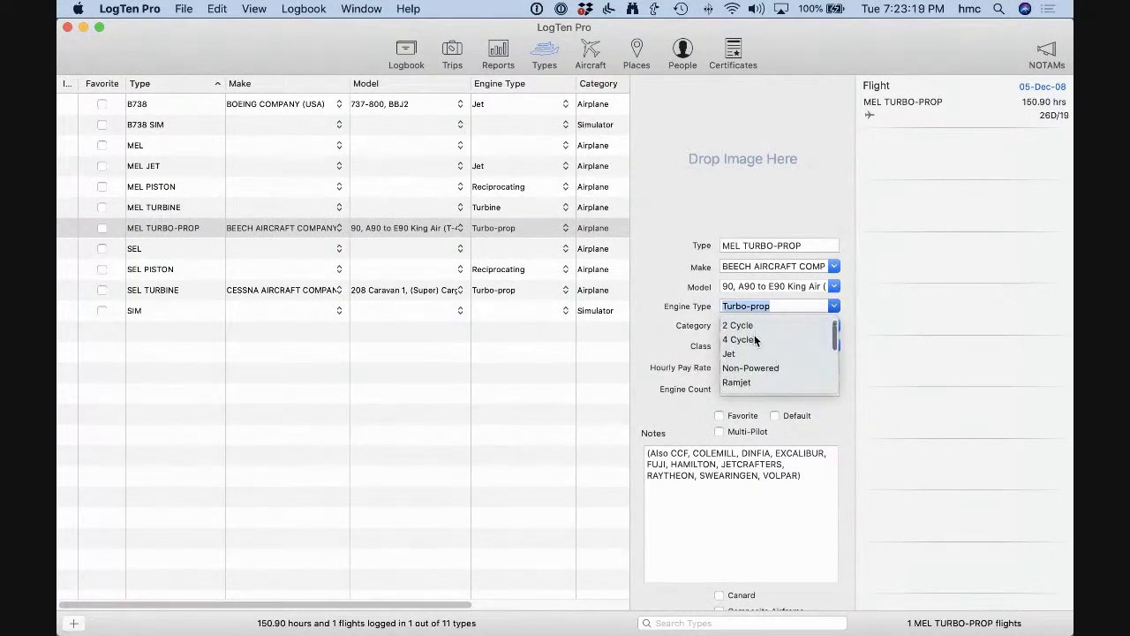
{"action": "scroll", "coordinate": [781, 351], "scroll_direction": "down", "scroll_amount": 5}
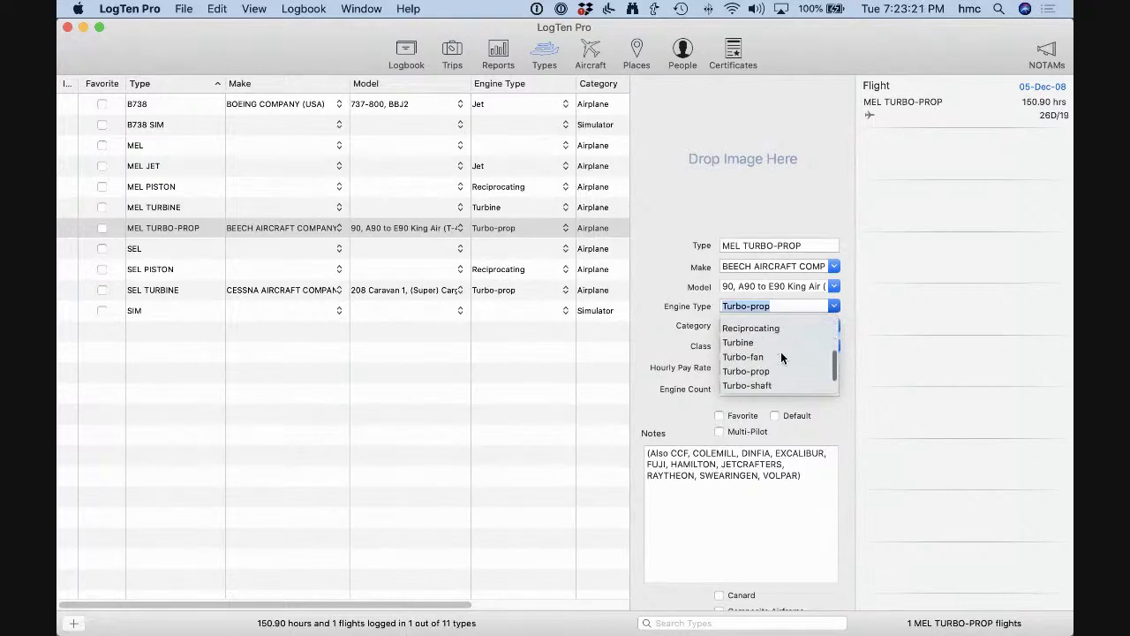
{"action": "scroll", "coordinate": [785, 356], "scroll_direction": "down", "scroll_amount": 1}
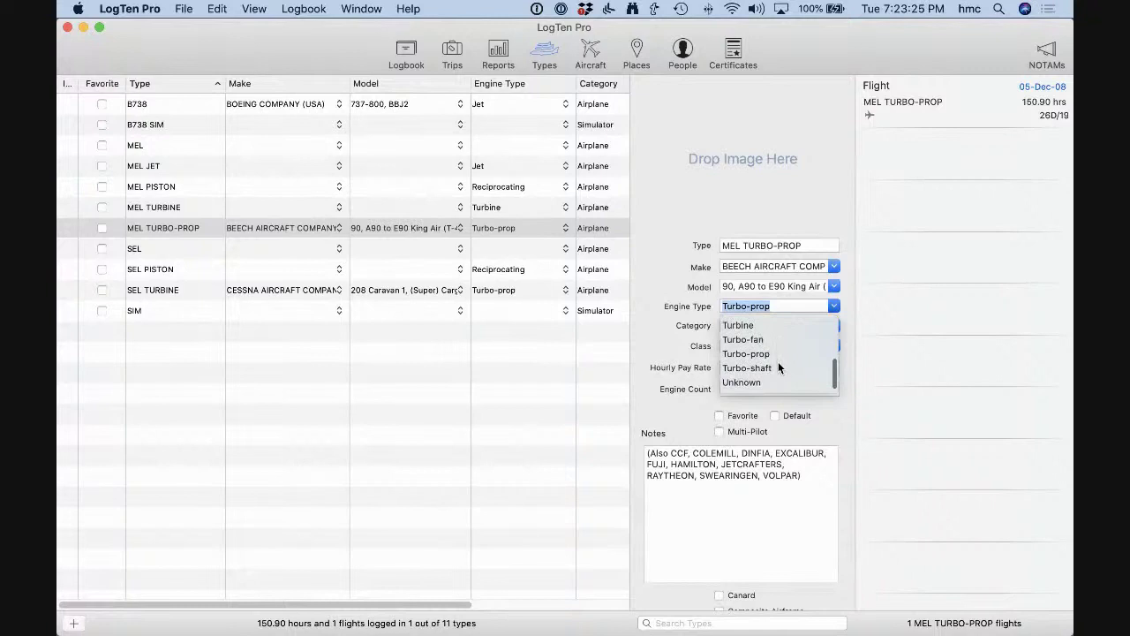
{"action": "left_click", "coordinate": [687, 314]}
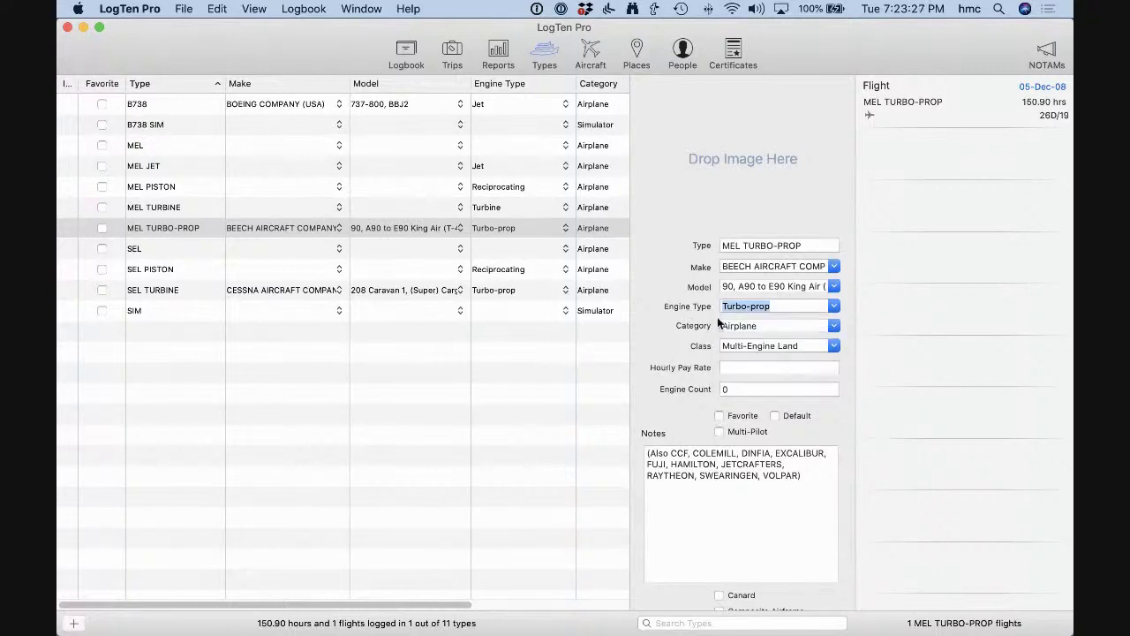
Review the Airplane category and Multi-Engine Land class choices, leaving both unchanged.
{"action": "left_click", "coordinate": [834, 326]}
{"action": "scroll", "coordinate": [805, 362], "scroll_direction": "down", "scroll_amount": 2}
{"action": "scroll", "coordinate": [805, 362], "scroll_direction": "down", "scroll_amount": 3}
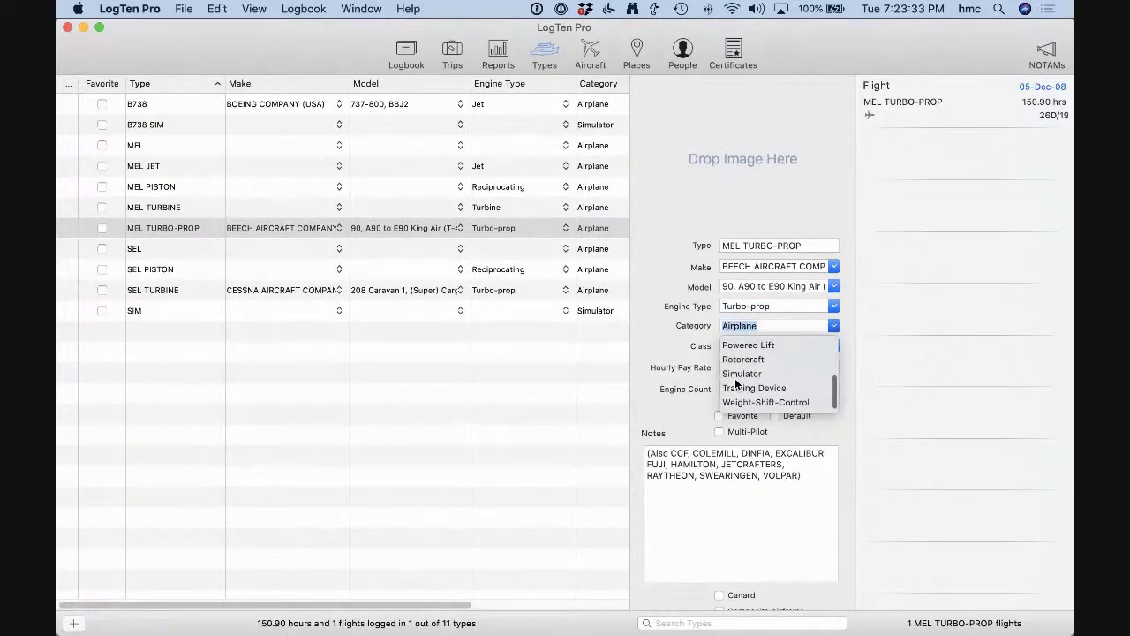
{"action": "scroll", "coordinate": [758, 382], "scroll_direction": "up", "scroll_amount": 1}
{"action": "scroll", "coordinate": [760, 381], "scroll_direction": "up", "scroll_amount": 1}
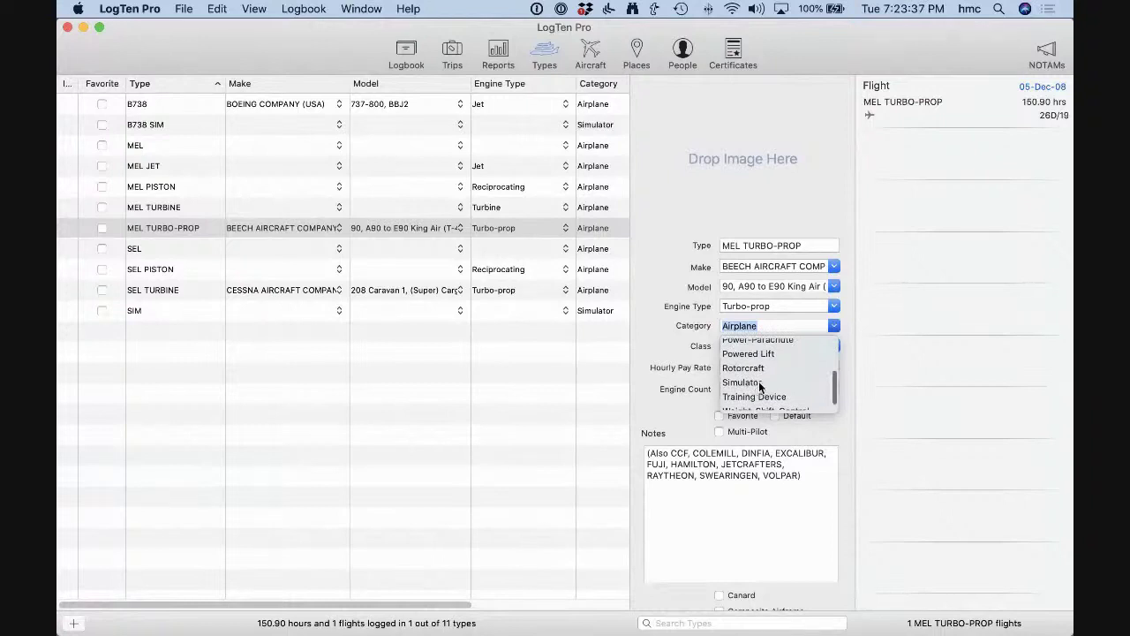
{"action": "scroll", "coordinate": [760, 383], "scroll_direction": "up", "scroll_amount": 2}
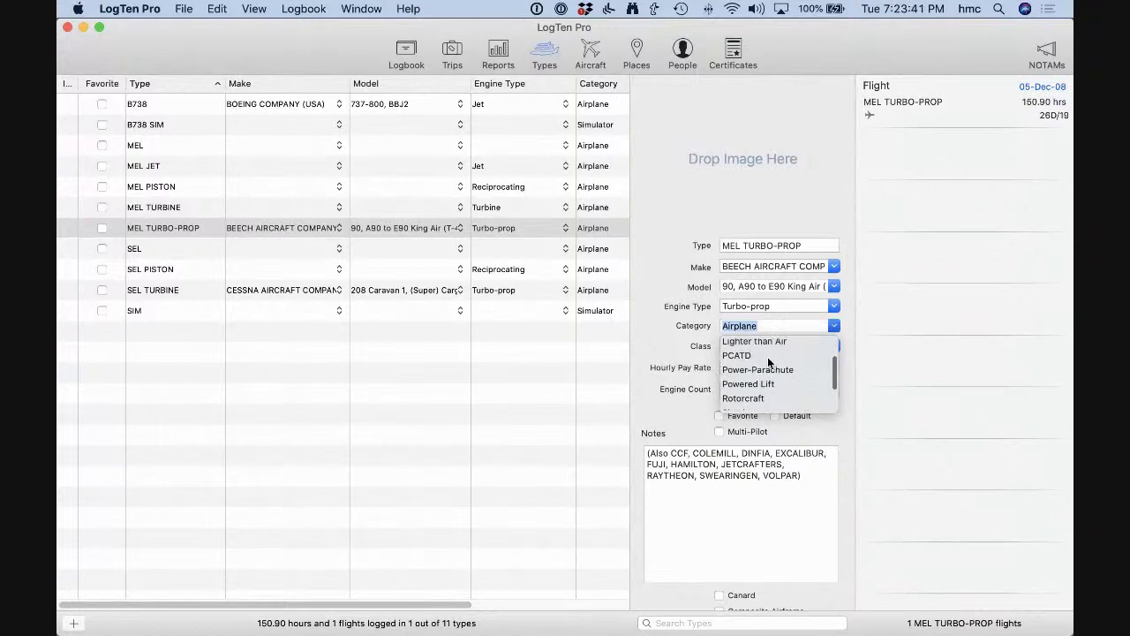
{"action": "scroll", "coordinate": [778, 361], "scroll_direction": "down", "scroll_amount": 3}
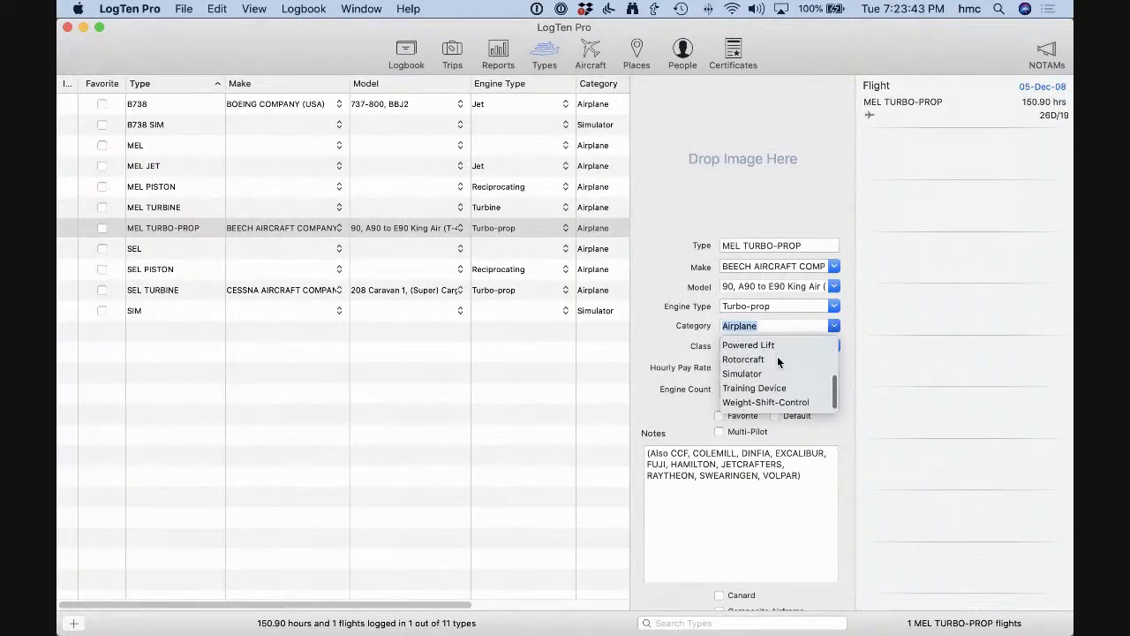
{"action": "left_click", "coordinate": [675, 355]}
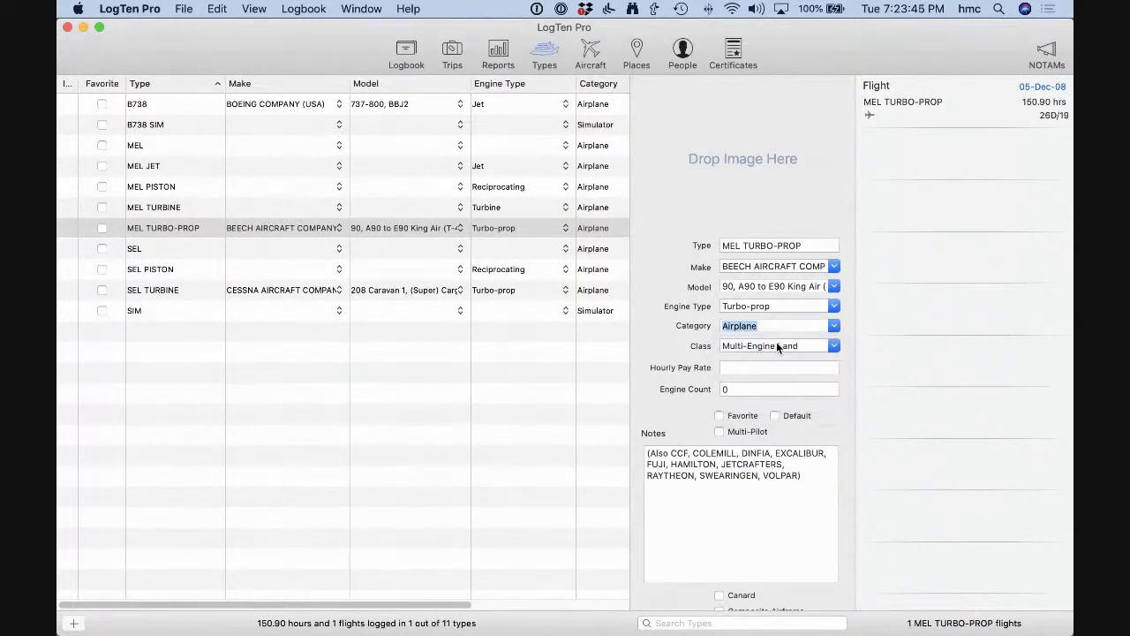
{"action": "left_click", "coordinate": [831, 345]}
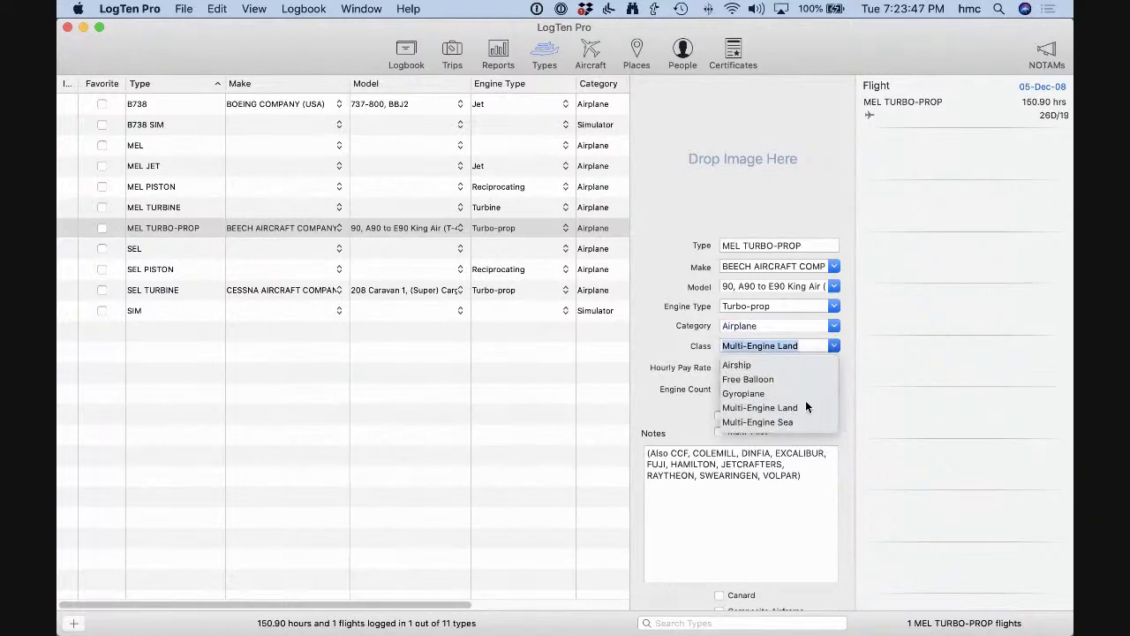
{"action": "scroll", "coordinate": [805, 413], "scroll_direction": "down", "scroll_amount": 2}
{"action": "scroll", "coordinate": [805, 413], "scroll_direction": "up", "scroll_amount": 2}
{"action": "scroll", "coordinate": [773, 381], "scroll_direction": "down", "scroll_amount": 2}
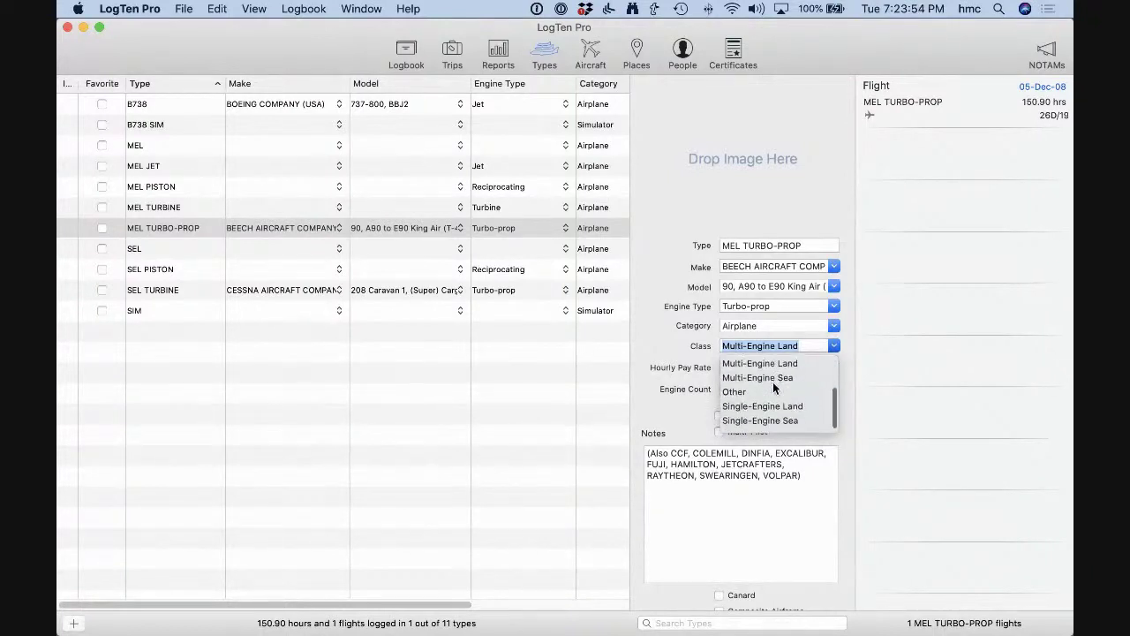
{"action": "left_click", "coordinate": [677, 344]}
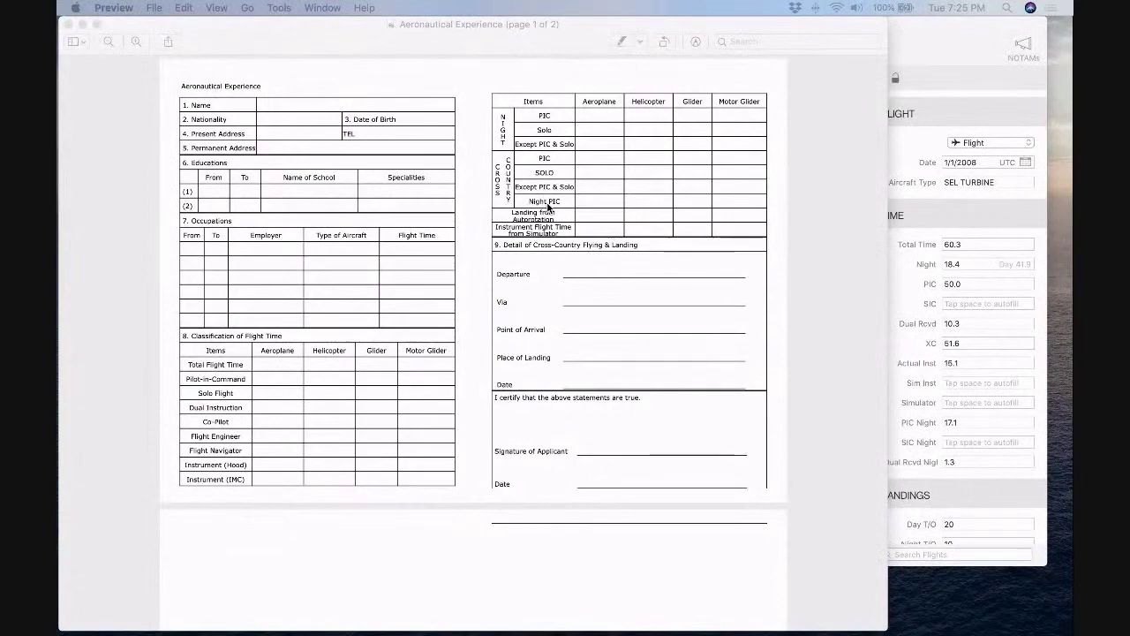
Bring the LogTen Pro logbook back in front of Preview's Aeronautical Experience form.
{"action": "left_click", "coordinate": [918, 38]}
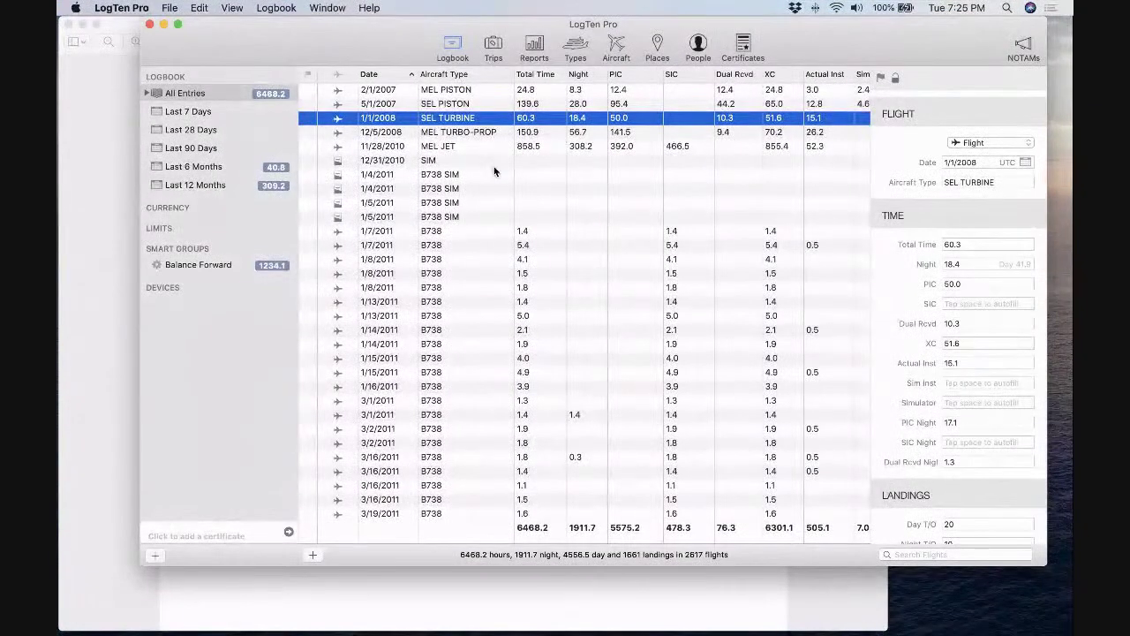
{"action": "scroll", "coordinate": [494, 170], "scroll_direction": "down", "scroll_amount": 1}
{"action": "left_click", "coordinate": [459, 105]}
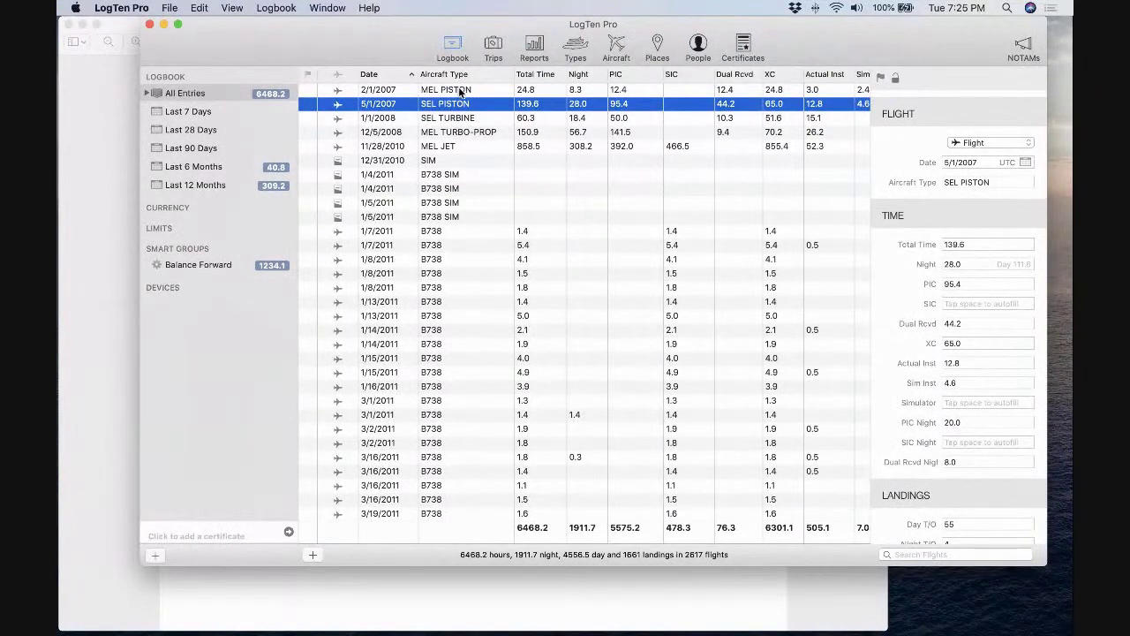
{"action": "left_click", "coordinate": [454, 151]}
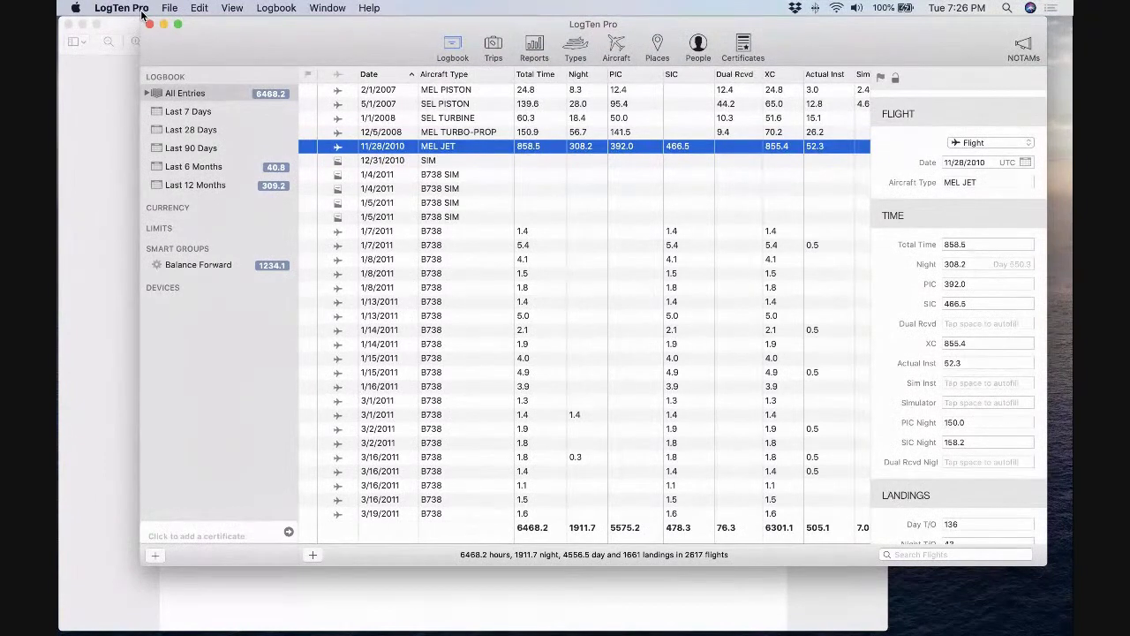
Duplicate the MEL JET balance-forward entry and change the copy's date to 11/28.
{"action": "left_click", "coordinate": [168, 8]}
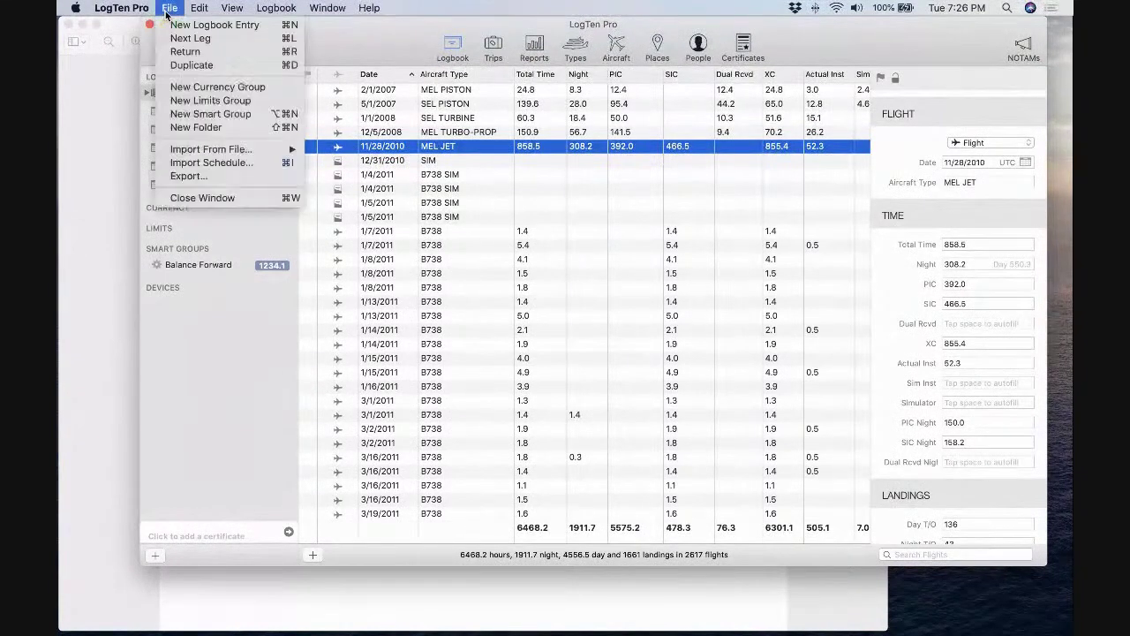
{"action": "left_click", "coordinate": [178, 68]}
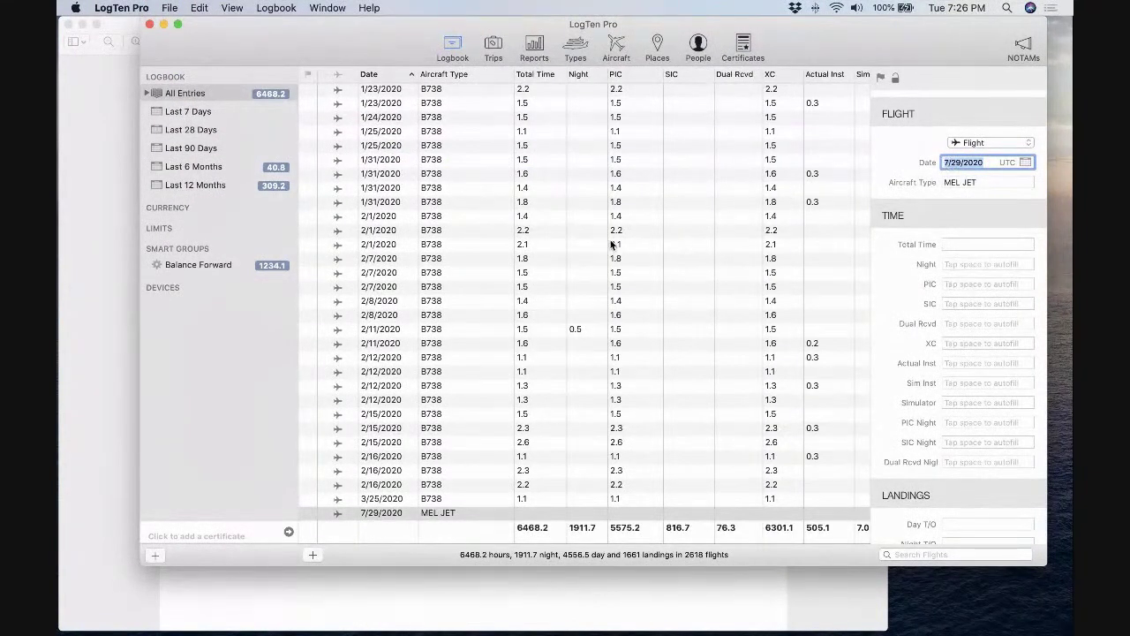
{"action": "scroll", "coordinate": [606, 207], "scroll_direction": "up", "scroll_amount": 20}
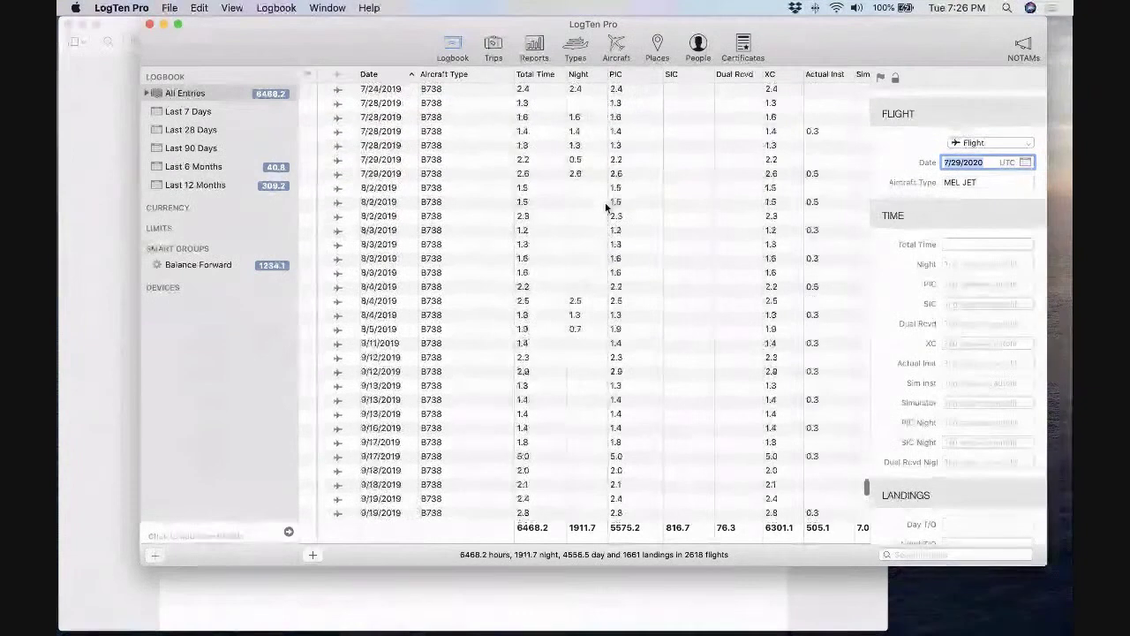
{"action": "scroll", "coordinate": [606, 207], "scroll_direction": "up", "scroll_amount": 10}
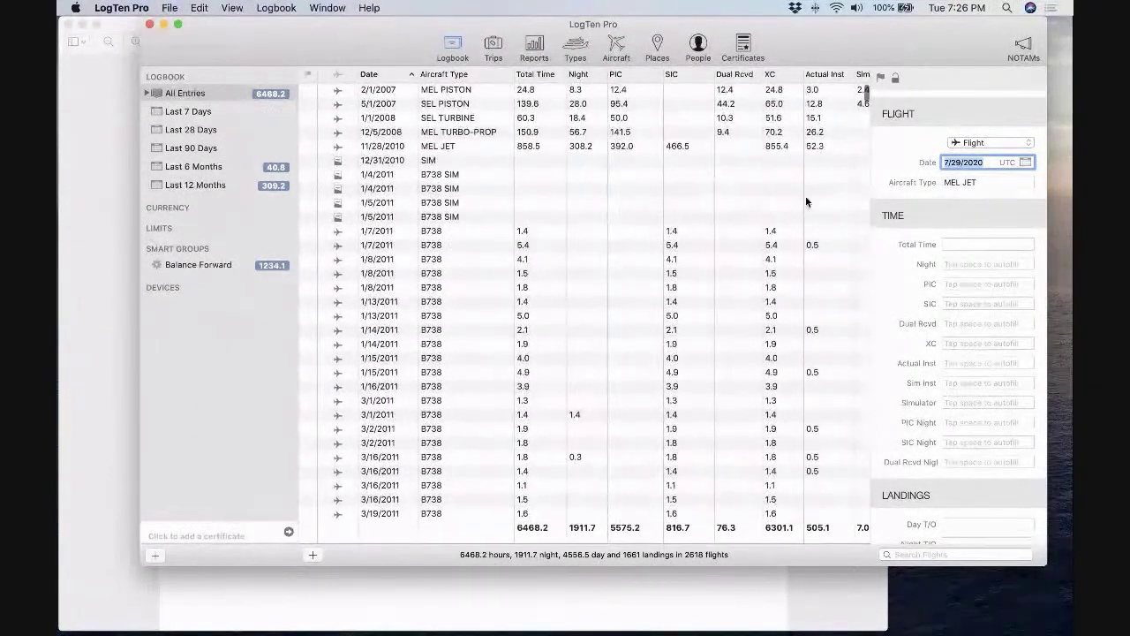
{"action": "left_click", "coordinate": [946, 163]}
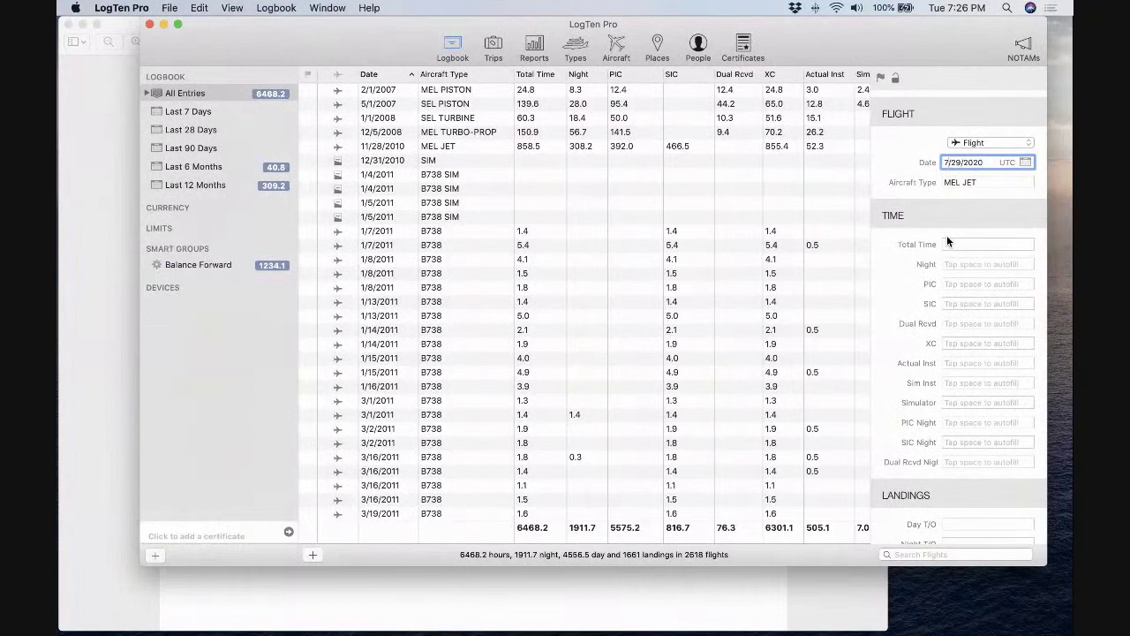
{"action": "type", "text": "11"}
{"action": "key", "text": "Right"}
{"action": "key", "text": "Right"}
{"action": "key", "text": "Right"}
{"action": "key", "text": "BackSpace"}
{"action": "type", "text": "8"}
Sort the logbook by aircraft type and select only the blank 11/28/2010 MEL JET entry.
{"action": "left_click", "coordinate": [571, 175]}
{"action": "left_click", "coordinate": [489, 75]}
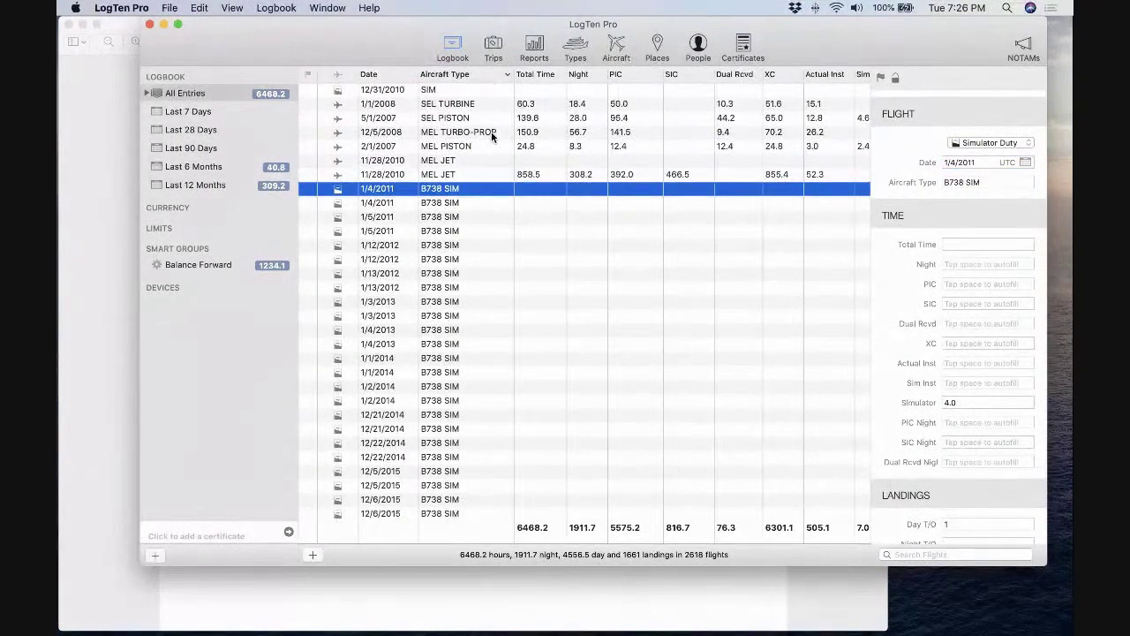
{"action": "left_click", "coordinate": [482, 159]}
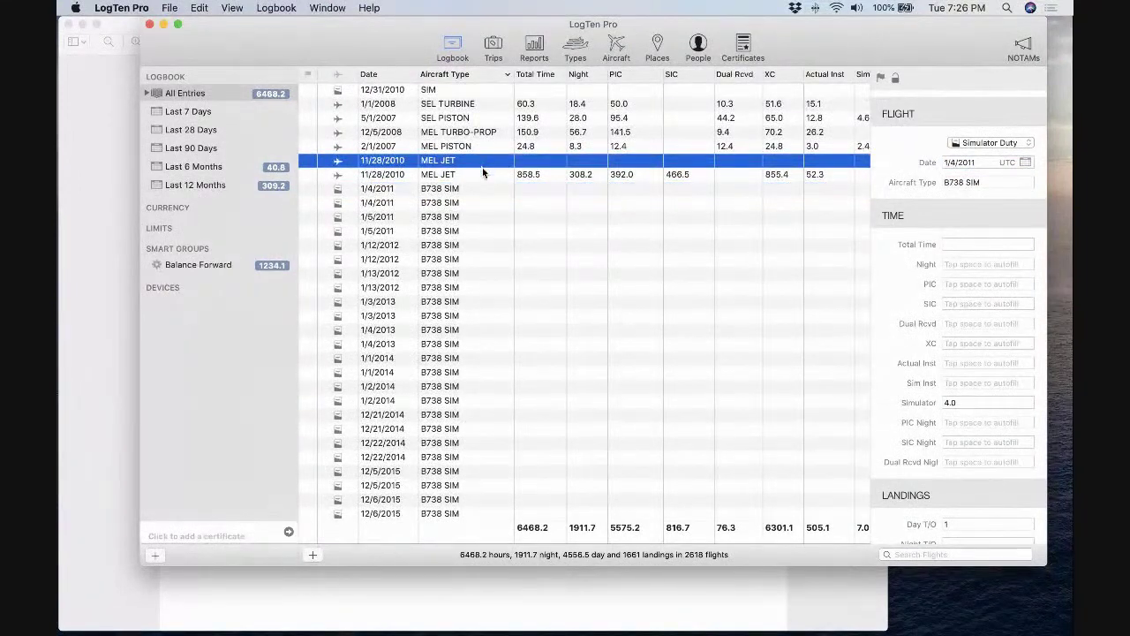
{"action": "left_click", "coordinate": [481, 174], "text": "shift"}
{"action": "scroll", "coordinate": [649, 181], "scroll_direction": "right", "scroll_amount": 3}
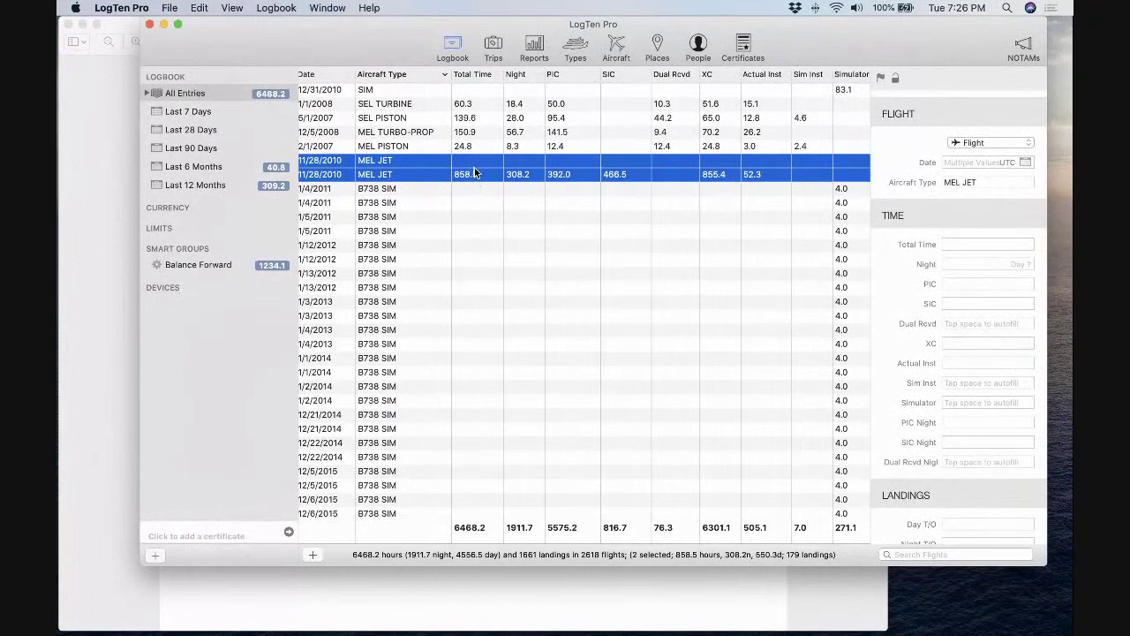
{"action": "left_click", "coordinate": [612, 164]}
Enter 466.5 hours of SIC time on the blank MEL JET entry.
{"action": "left_click", "coordinate": [612, 164]}
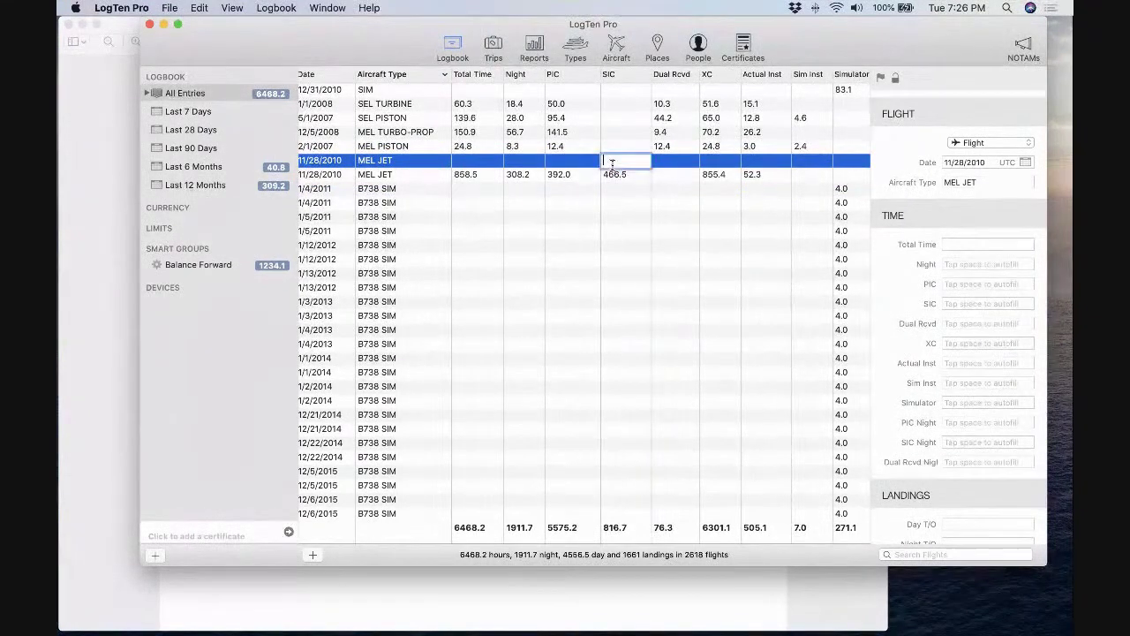
{"action": "type", "text": "466.5"}
{"action": "left_click", "coordinate": [614, 174]}
{"action": "left_click", "coordinate": [614, 174]}
{"action": "key", "text": "BackSpace"}
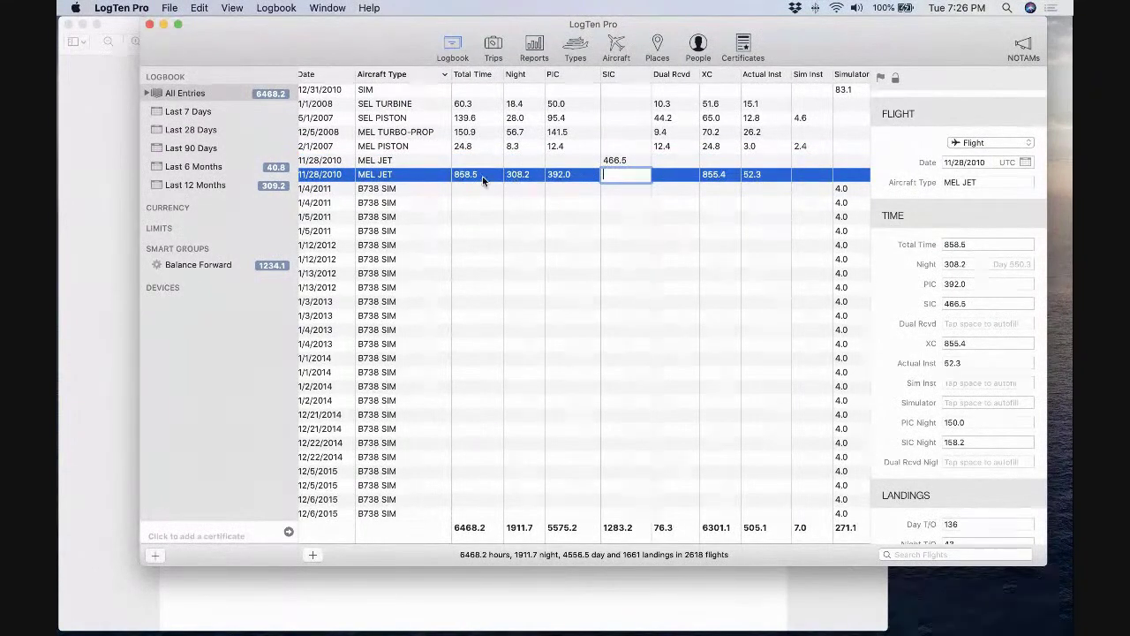
{"action": "scroll", "coordinate": [553, 180], "scroll_direction": "right", "scroll_amount": 2}
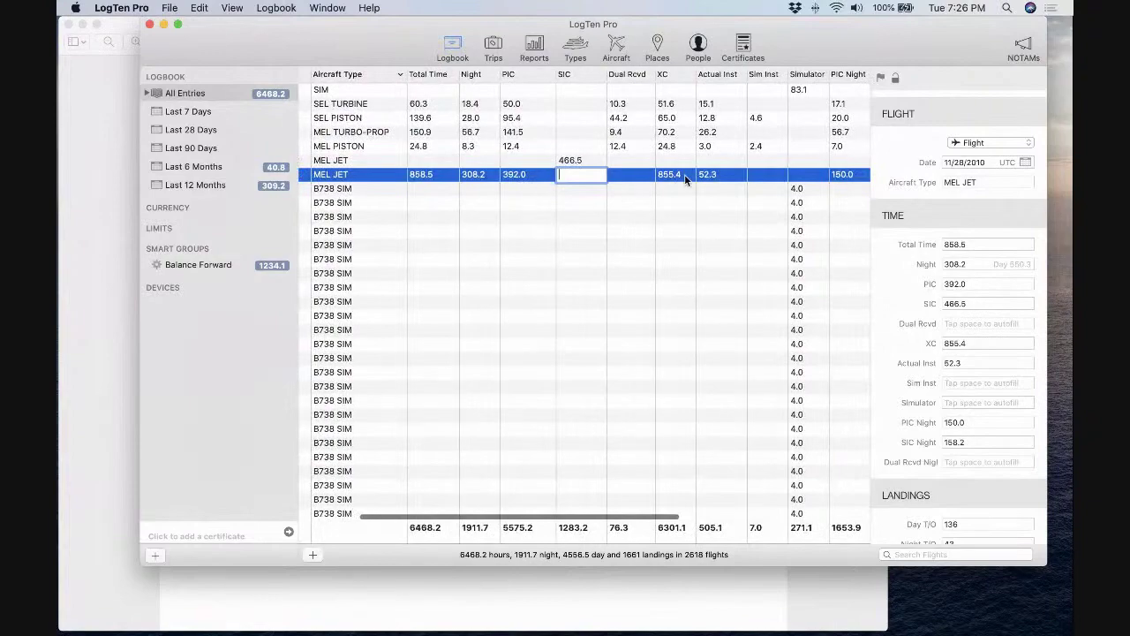
{"action": "scroll", "coordinate": [685, 174], "scroll_direction": "right", "scroll_amount": 3}
{"action": "scroll", "coordinate": [591, 176], "scroll_direction": "left", "scroll_amount": 5}
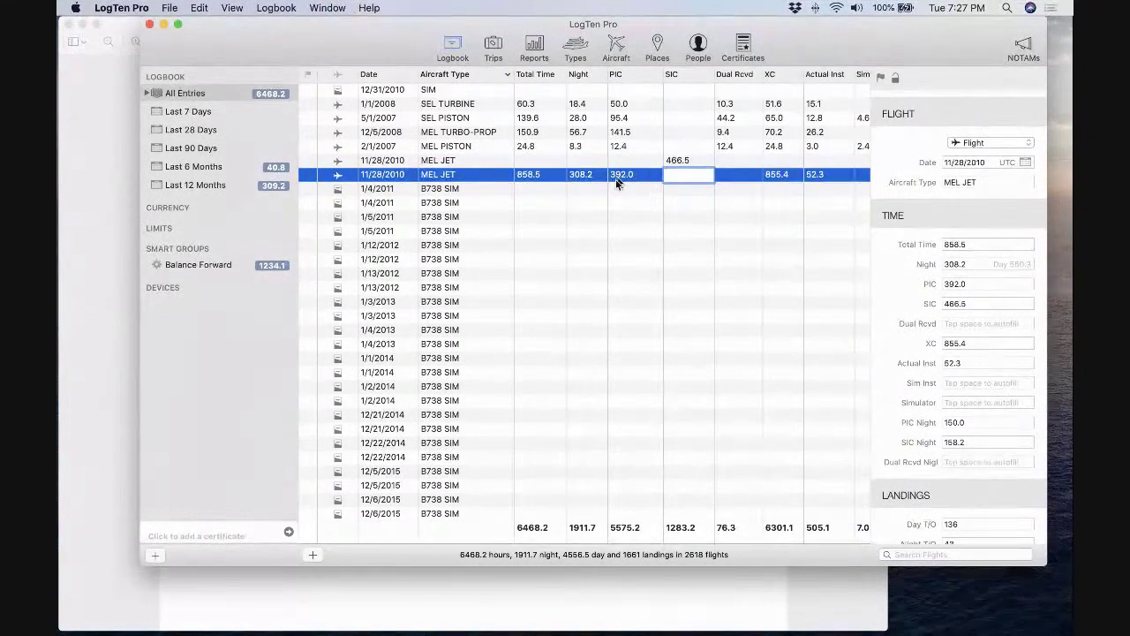
{"action": "left_click", "coordinate": [592, 198]}
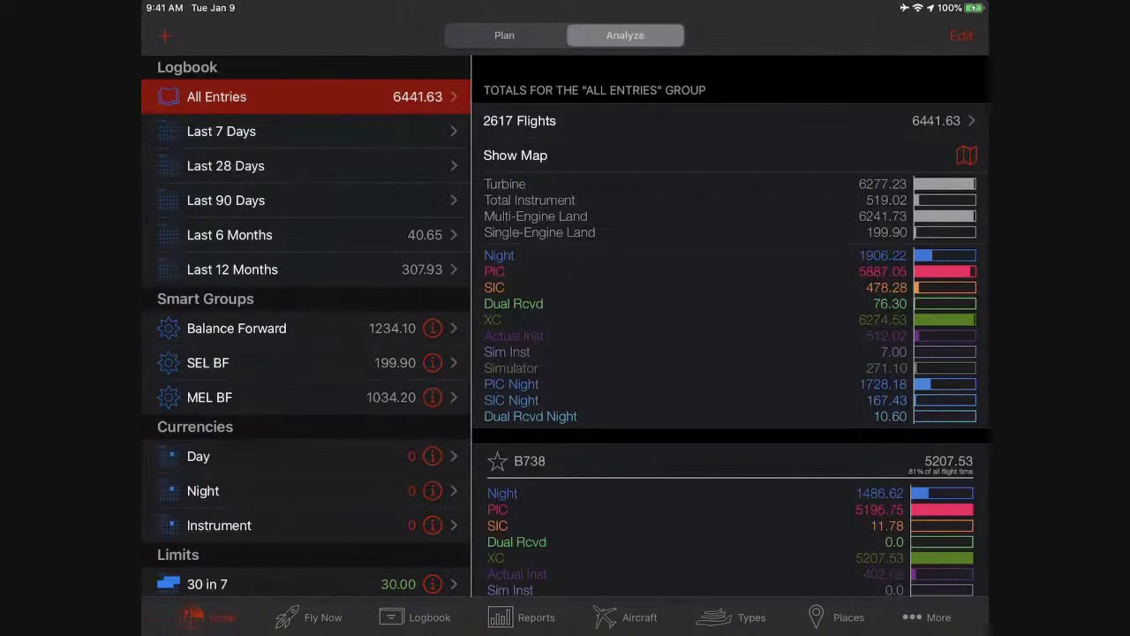
Show the iPad Aircraft Types list with the B738 type's details.
{"action": "left_click", "coordinate": [732, 618]}
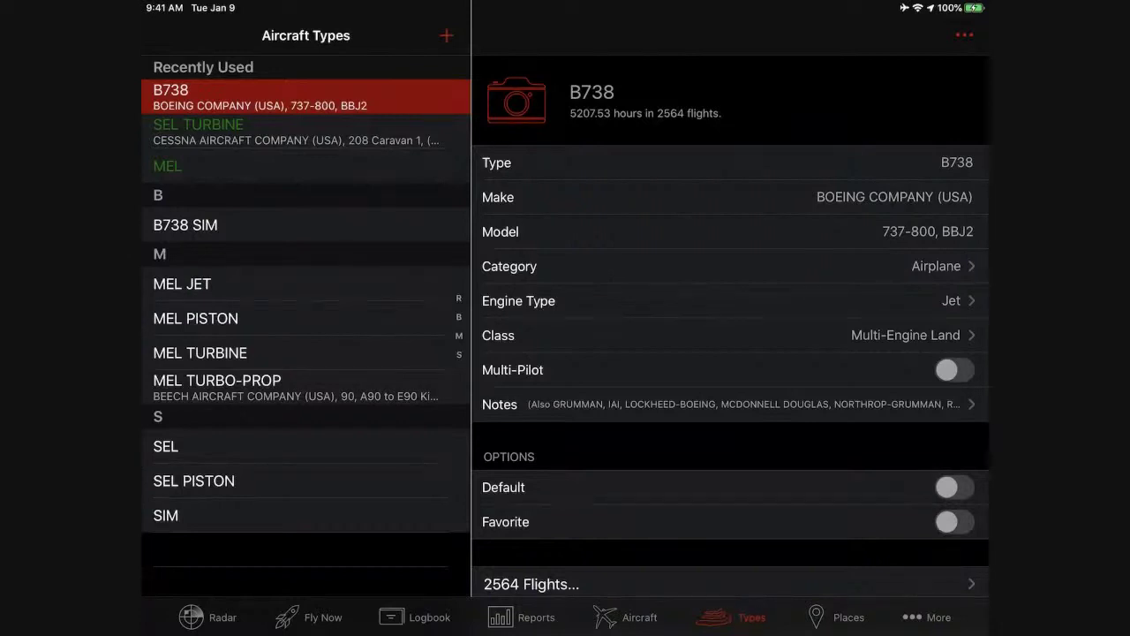
{"action": "scroll", "coordinate": [306, 345], "scroll_direction": "up", "scroll_amount": 2}
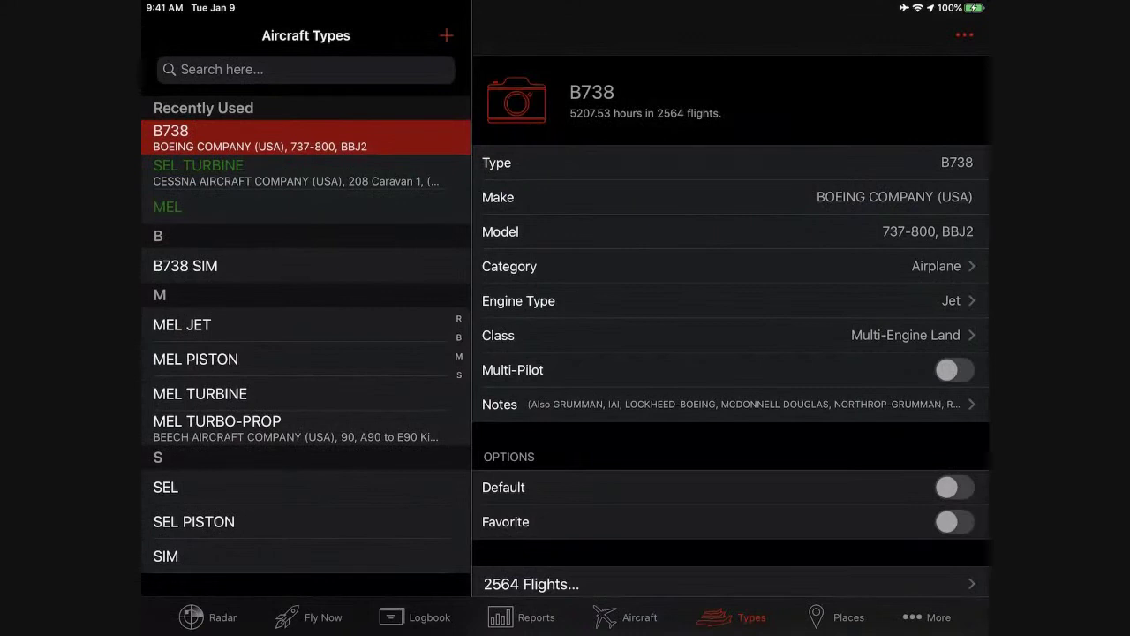
Add a new aircraft type named C150, correcting the typos along the way.
{"action": "left_click", "coordinate": [446, 36]}
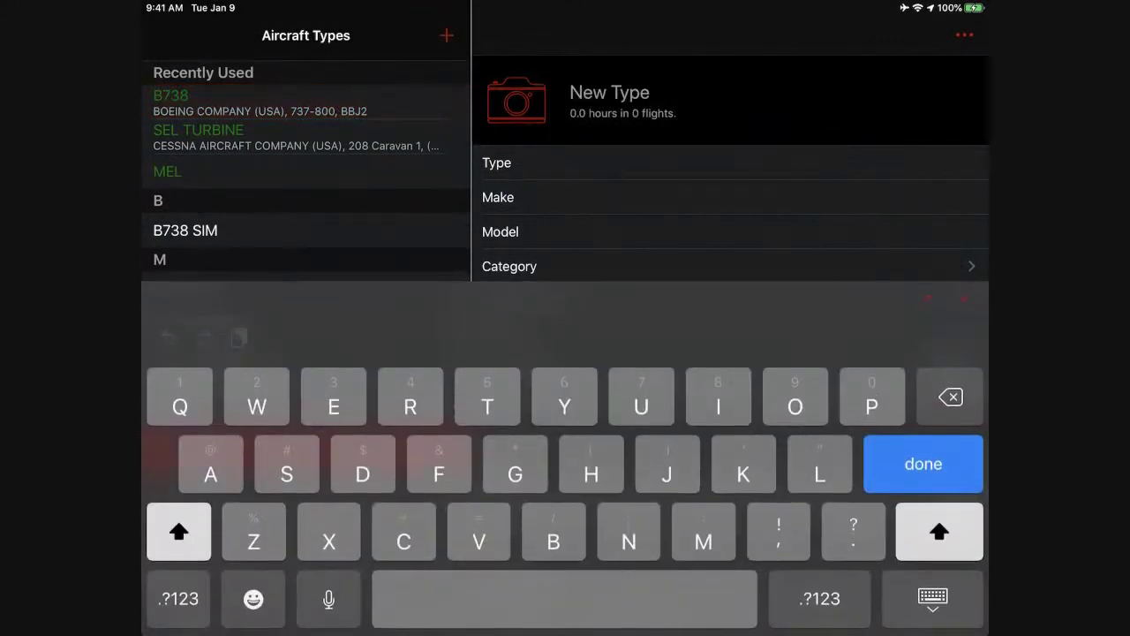
{"action": "type", "text": "C1"}
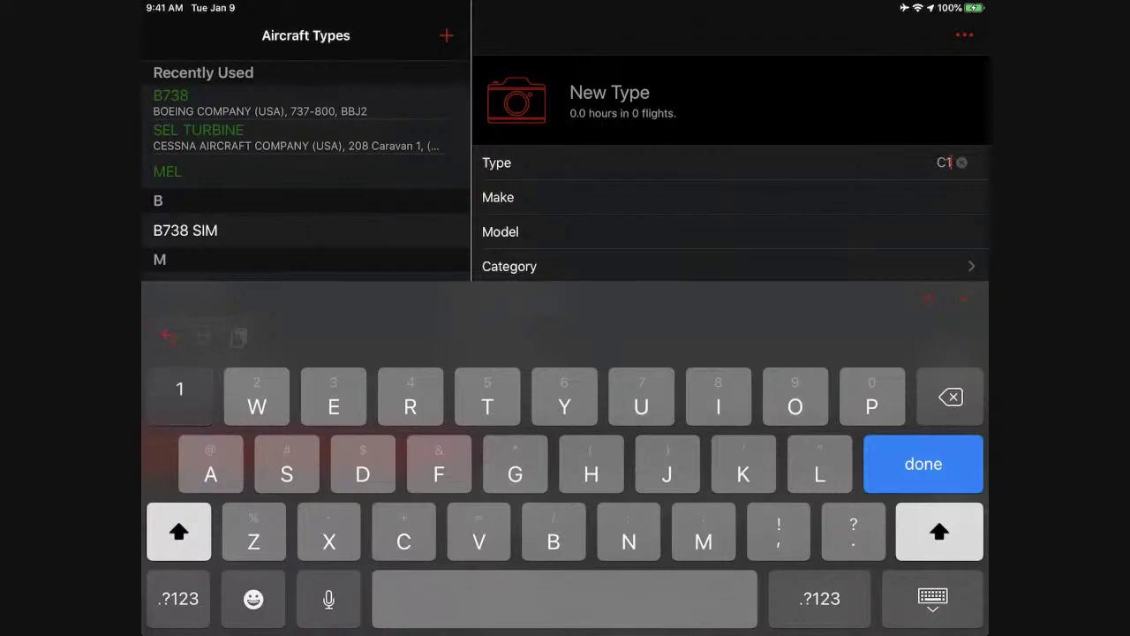
{"action": "type", "text": "59"}
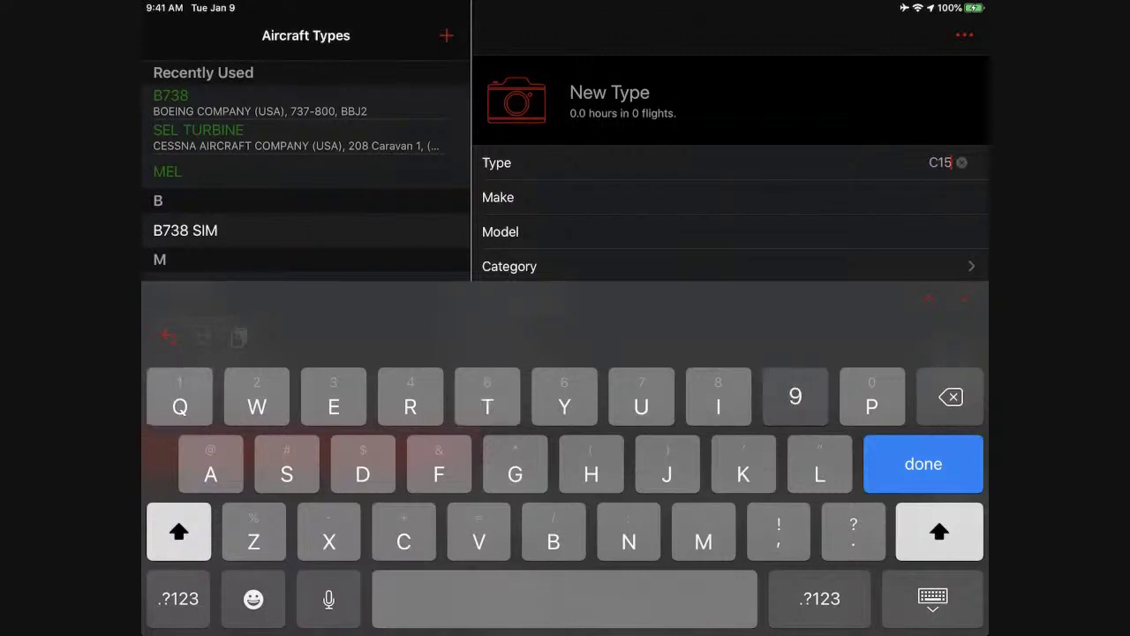
{"action": "key", "text": "BackSpace"}
{"action": "type", "text": "P0"}
{"action": "key", "text": "BackSpace"}
{"action": "key", "text": "BackSpace"}
{"action": "type", "text": "0"}
{"action": "key", "text": "Return"}
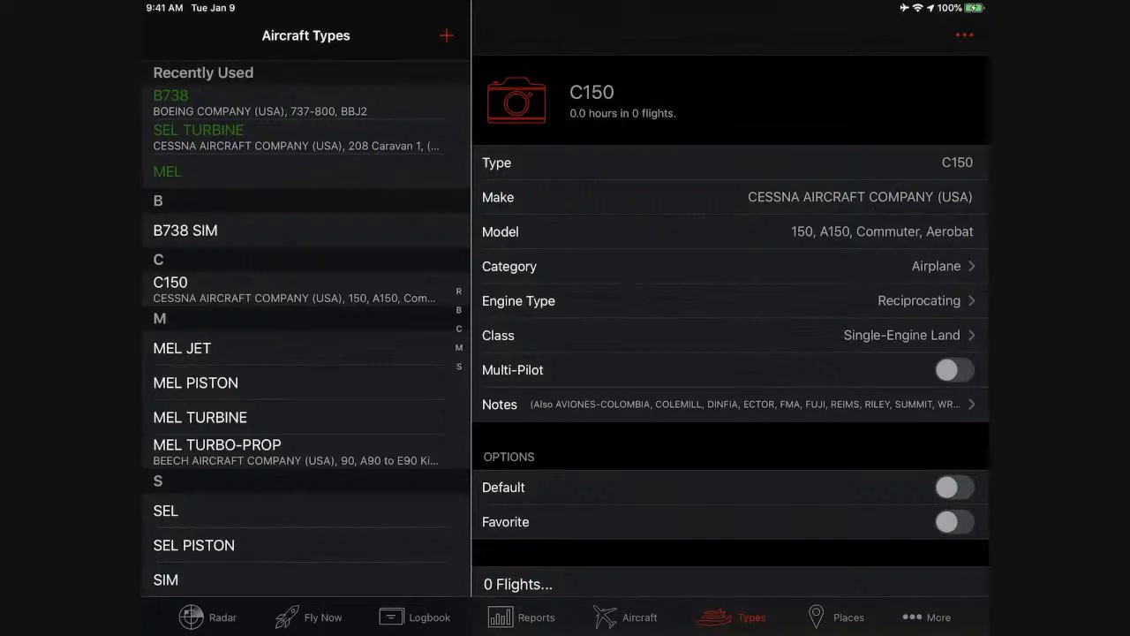
Rename the C150 type to C150 BF.
{"action": "left_click", "coordinate": [945, 163]}
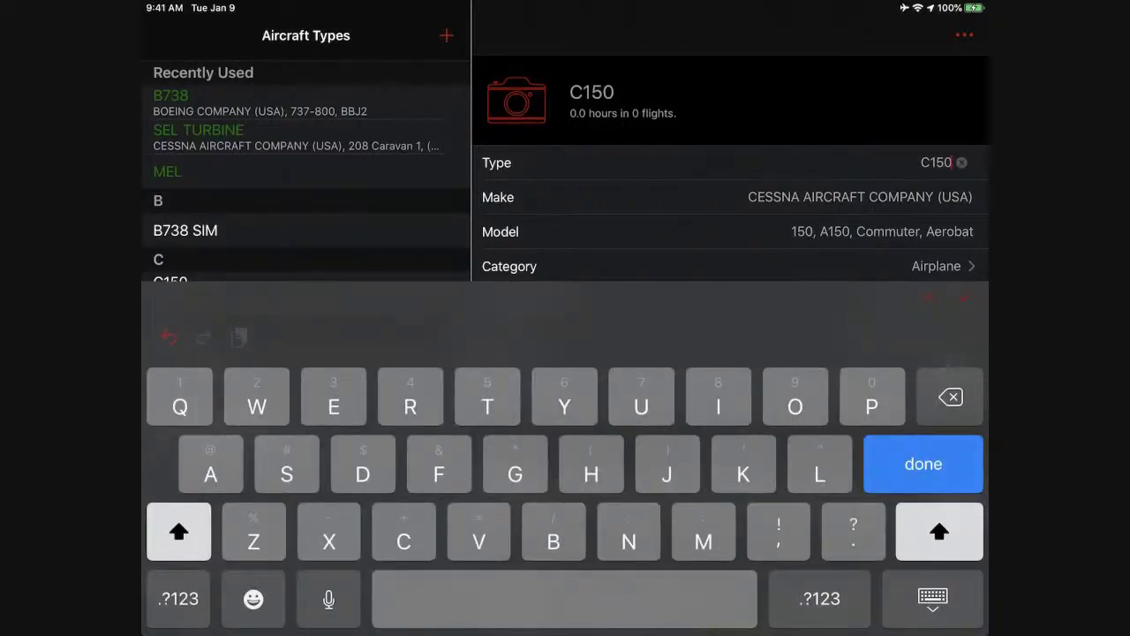
{"action": "type", "text": "BR"}
{"action": "key", "text": "Return"}
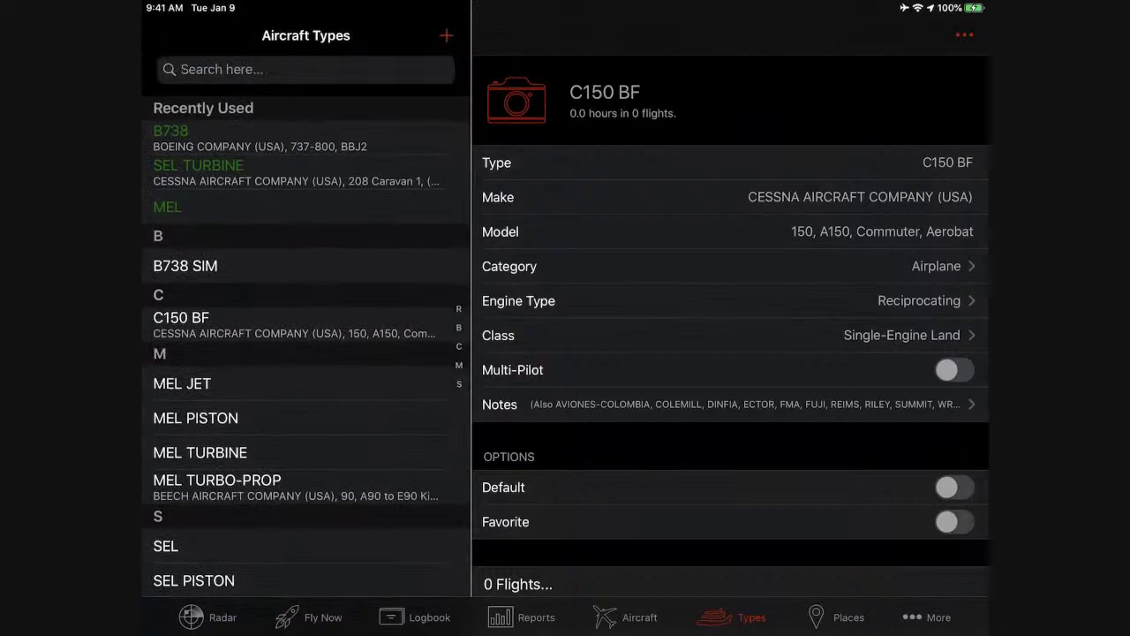
{"action": "left_click", "coordinate": [274, 69]}
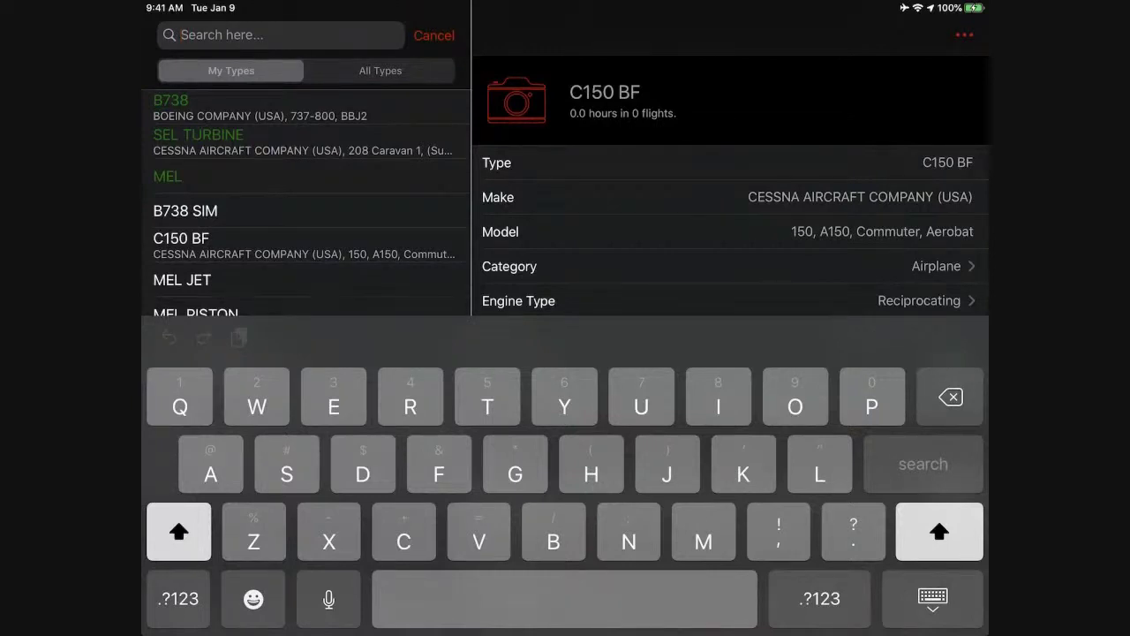
Search 'King air' in All Types, add BE9L and rename it BE9L BF.
{"action": "type", "text": "King"}
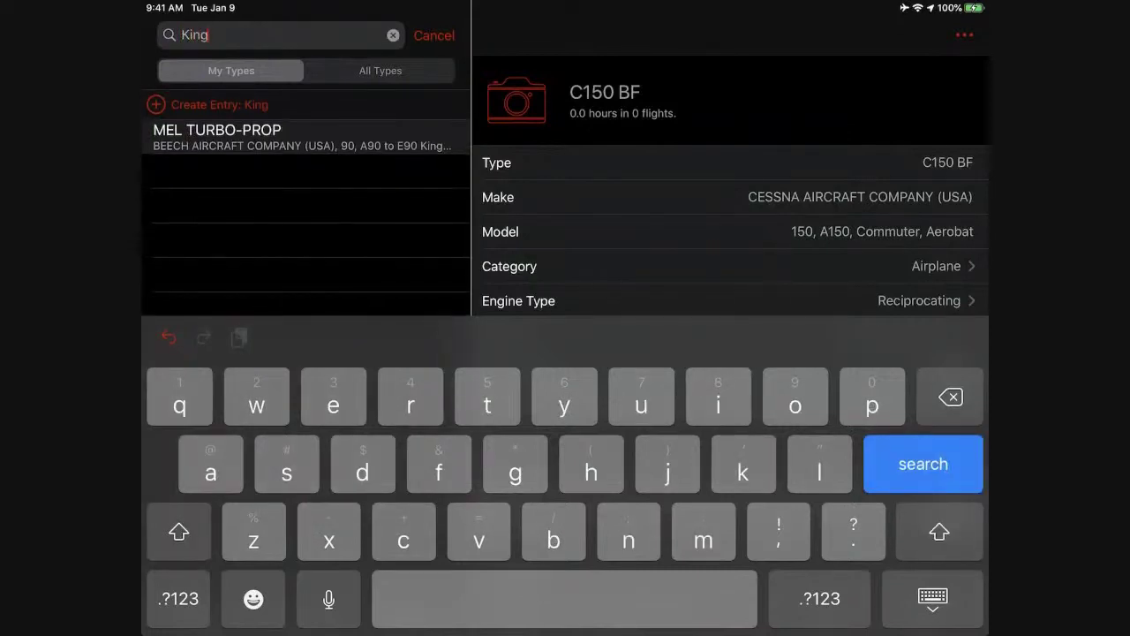
{"action": "type", "text": " air"}
{"action": "left_click", "coordinate": [380, 70]}
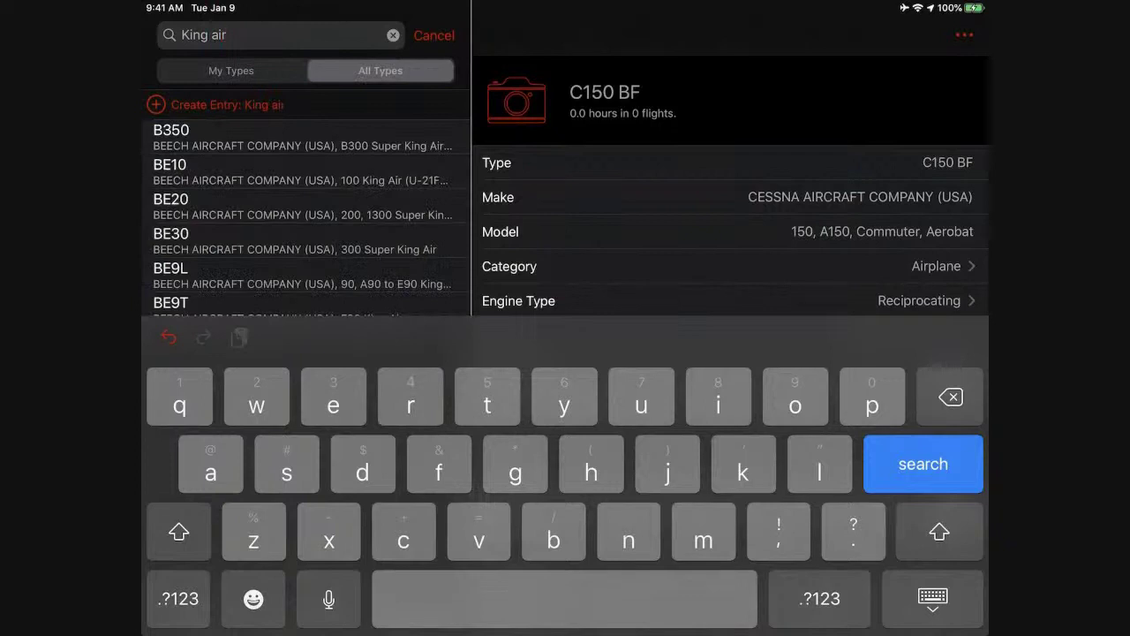
{"action": "key", "text": "Return"}
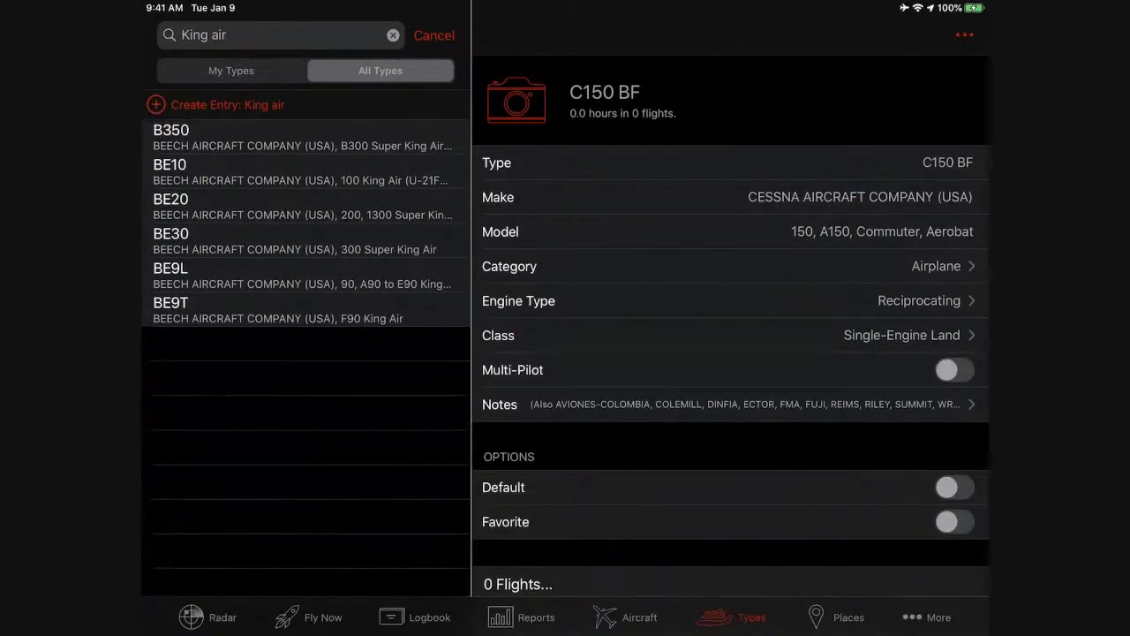
{"action": "left_click", "coordinate": [265, 275]}
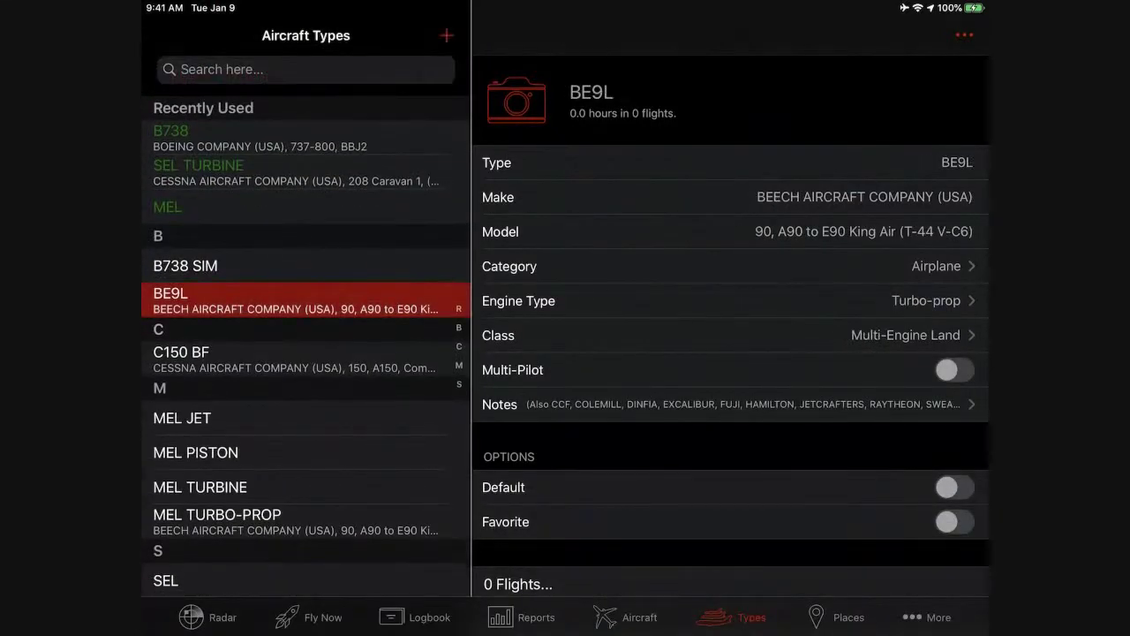
{"action": "left_click", "coordinate": [954, 162]}
{"action": "type", "text": "BF"}
{"action": "key", "text": "Return"}
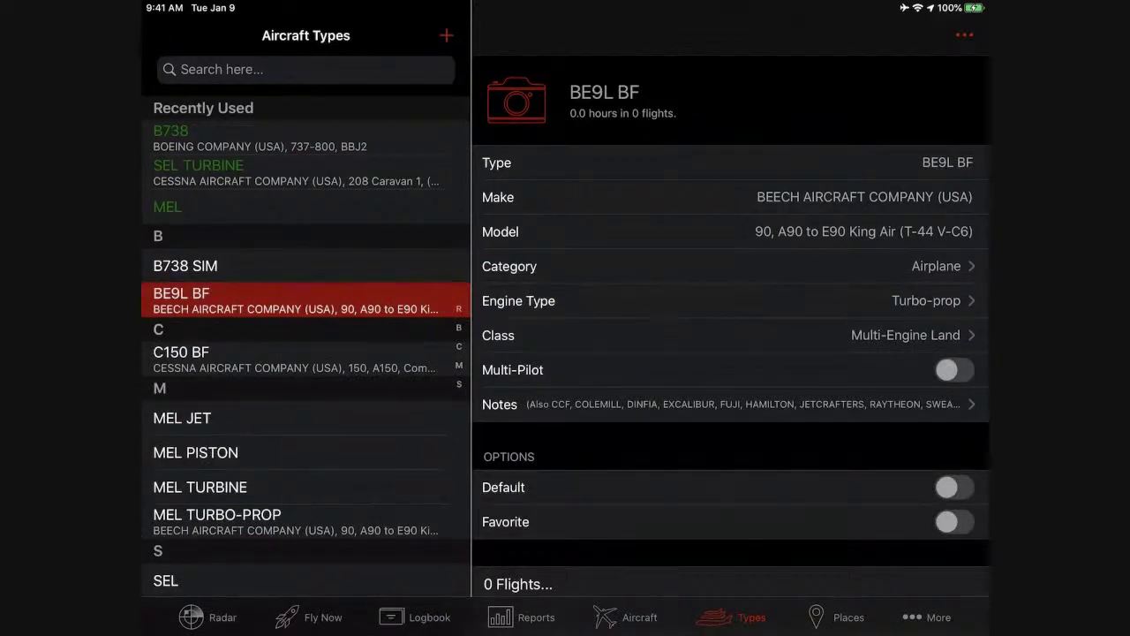
Switch to the Aircraft list, showing VHBZG.
{"action": "scroll", "coordinate": [306, 354], "scroll_direction": "down", "scroll_amount": 3}
{"action": "scroll", "coordinate": [306, 353], "scroll_direction": "up", "scroll_amount": 3}
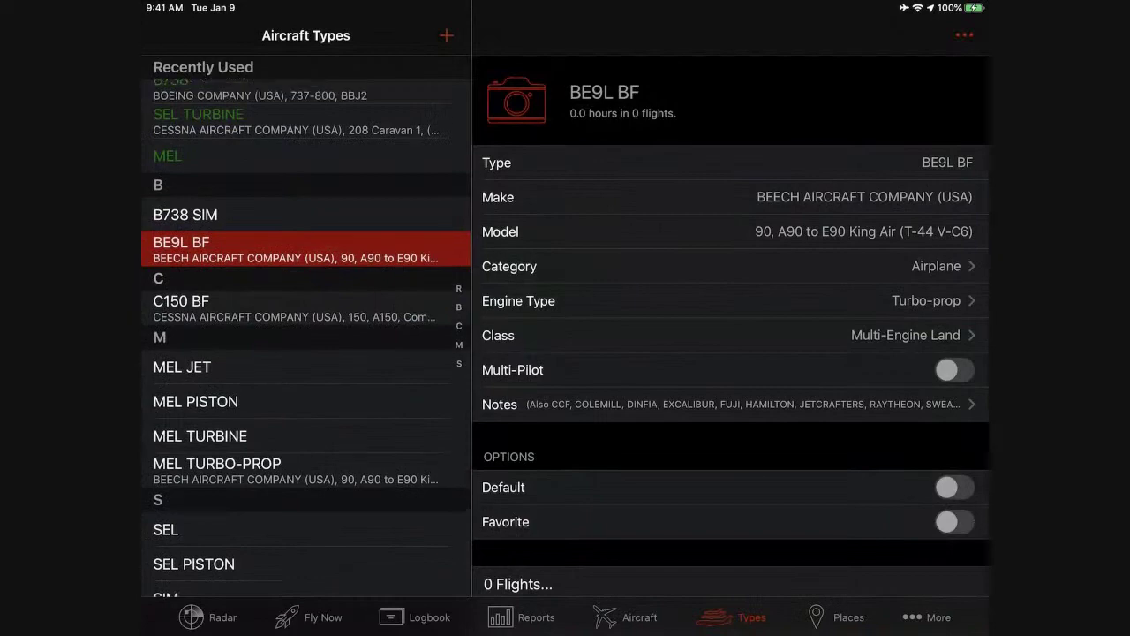
{"action": "left_click", "coordinate": [625, 617]}
{"action": "left_click", "coordinate": [734, 618]}
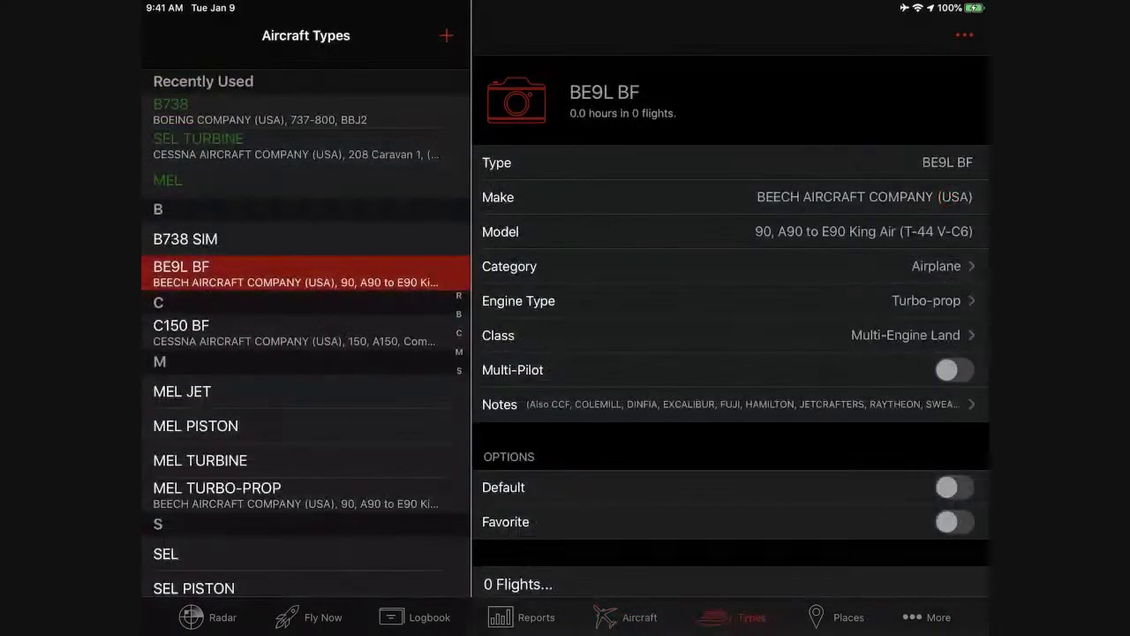
{"action": "left_click", "coordinate": [625, 617]}
{"action": "scroll", "coordinate": [306, 353], "scroll_direction": "up", "scroll_amount": 3}
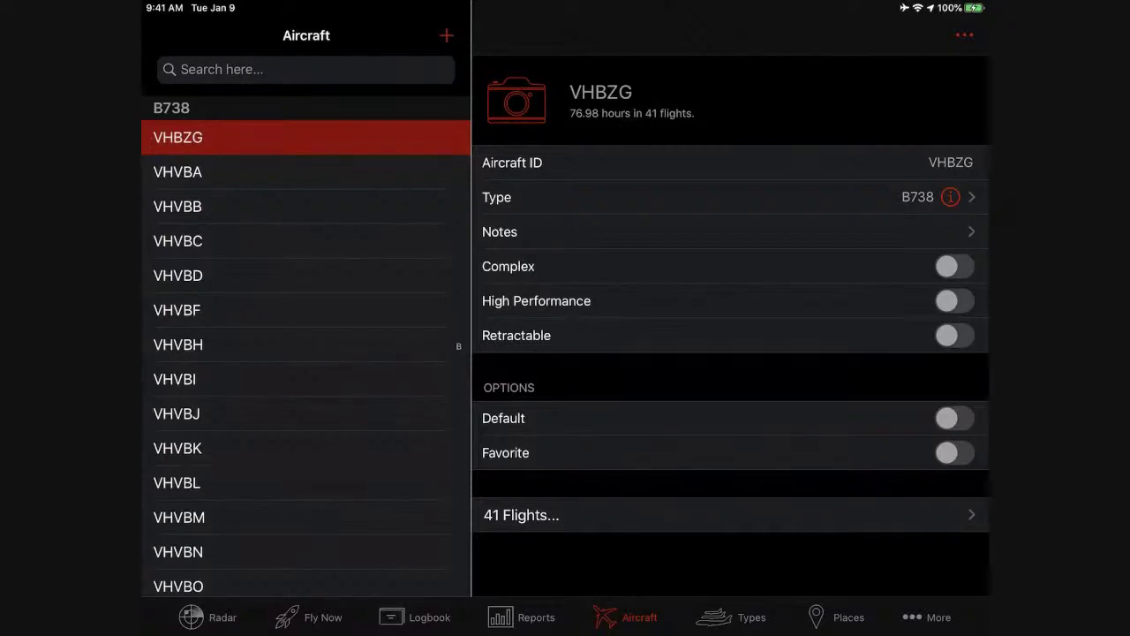
Return to Types and search the All Types catalogue, listing A10, A109, A124 onward.
{"action": "left_click", "coordinate": [415, 618]}
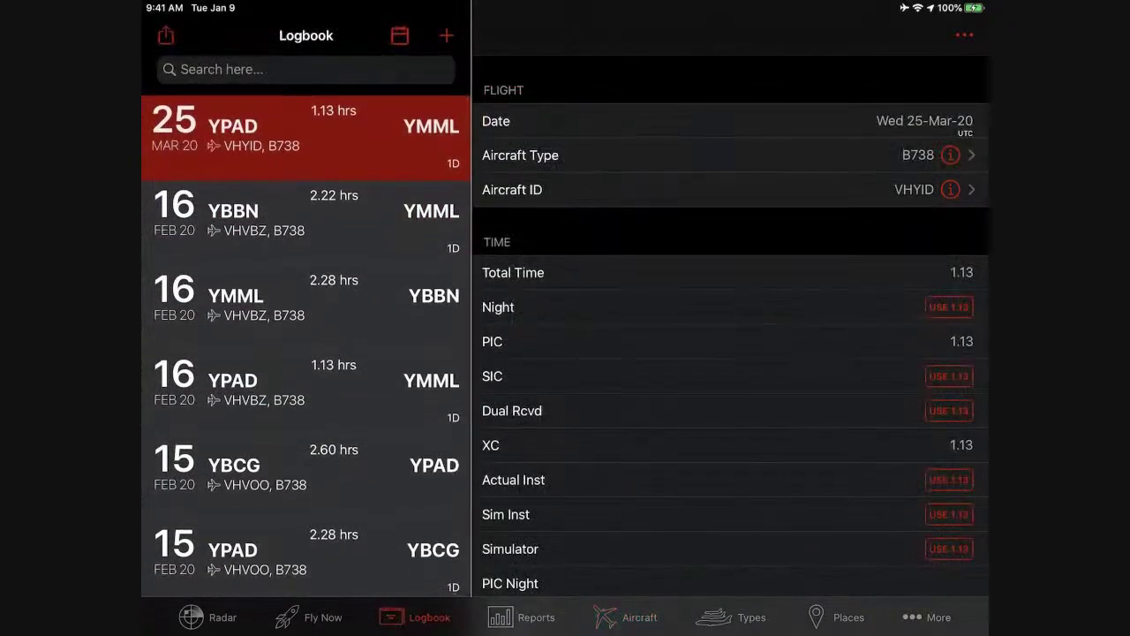
{"action": "left_click", "coordinate": [731, 617]}
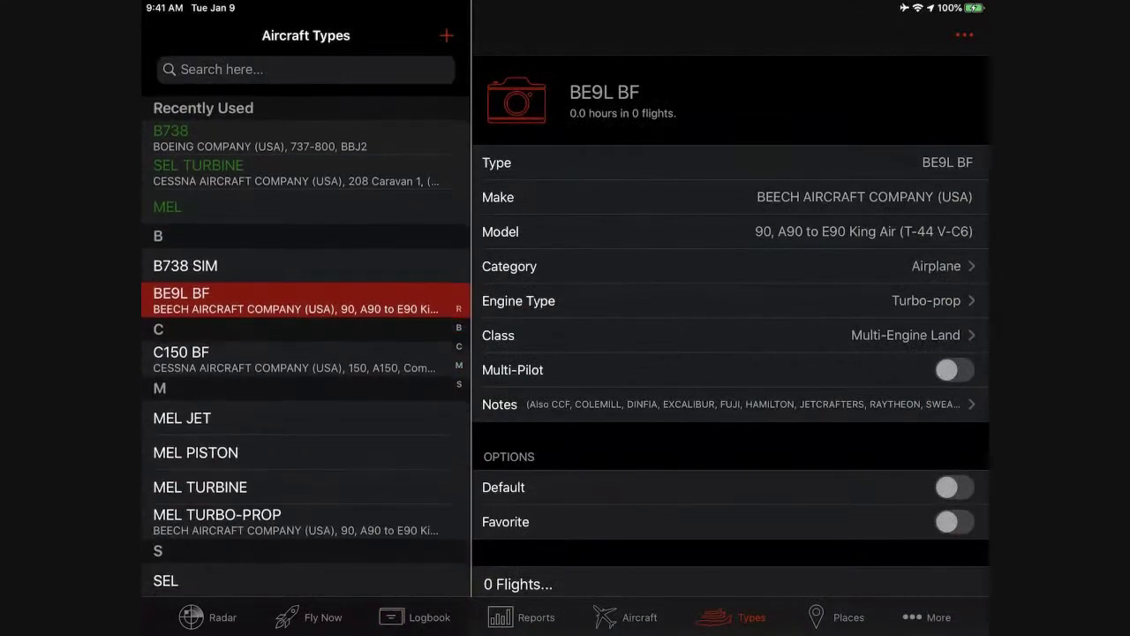
{"action": "left_click", "coordinate": [306, 69]}
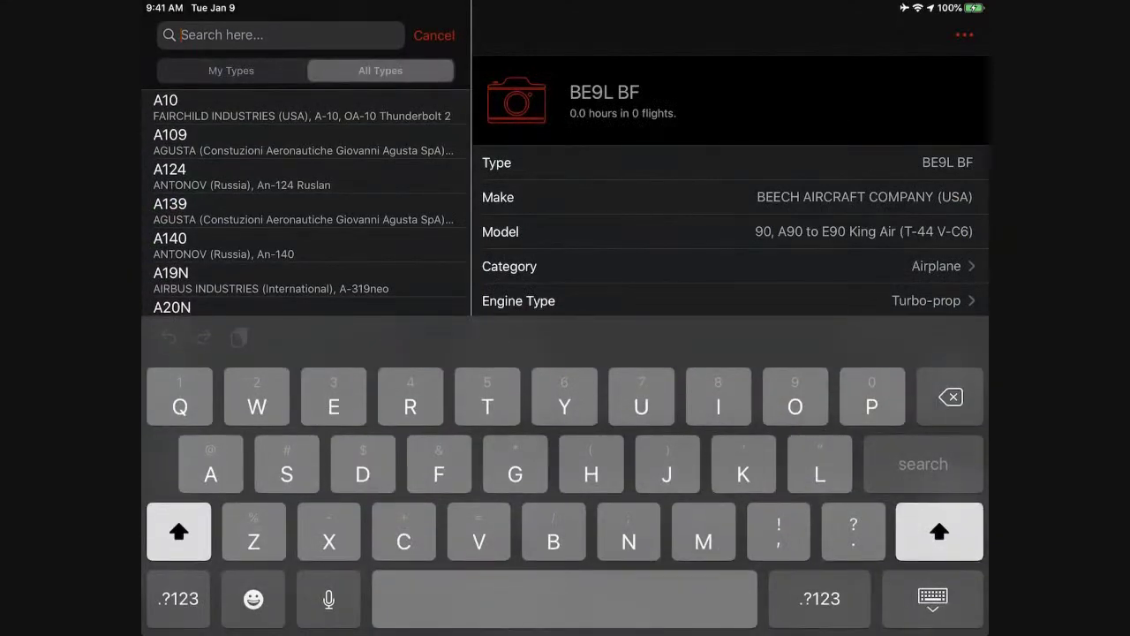
{"action": "left_click", "coordinate": [231, 71]}
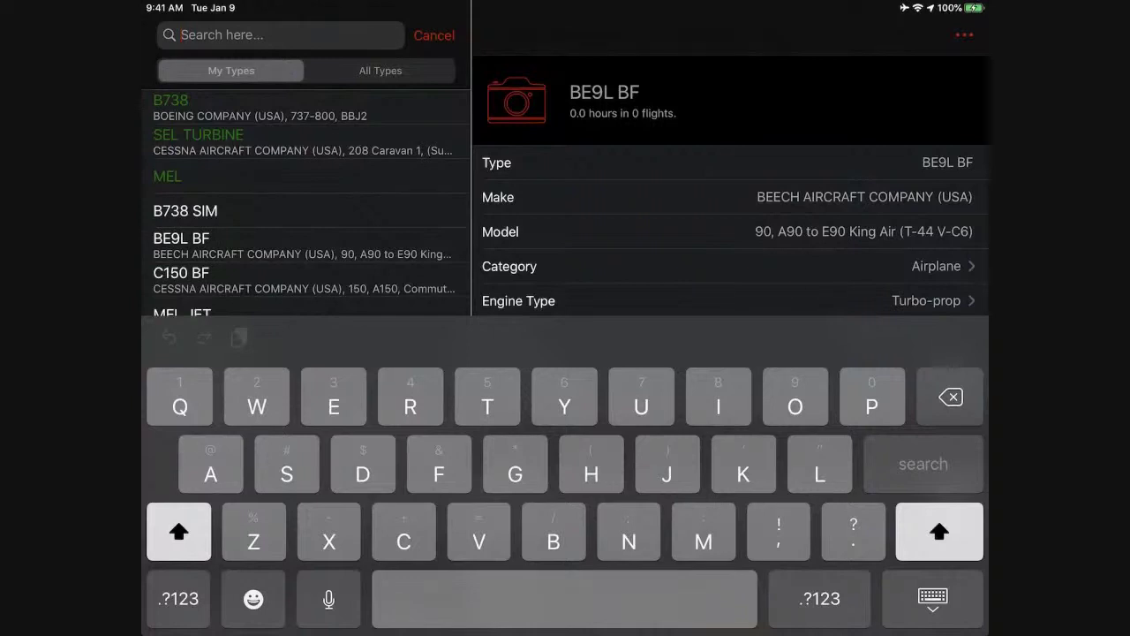
{"action": "left_click", "coordinate": [380, 71]}
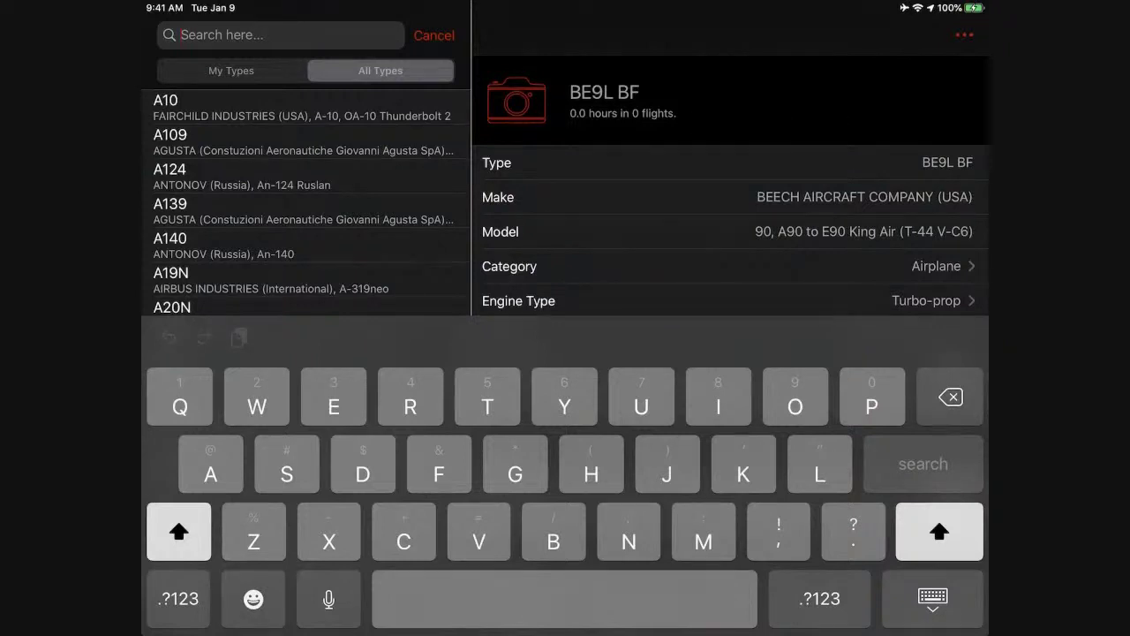
Show the Balance Forward totals in Analyze, including the MEL Jet, Piston and Turbo-prop breakdowns.
{"action": "left_click", "coordinate": [434, 35]}
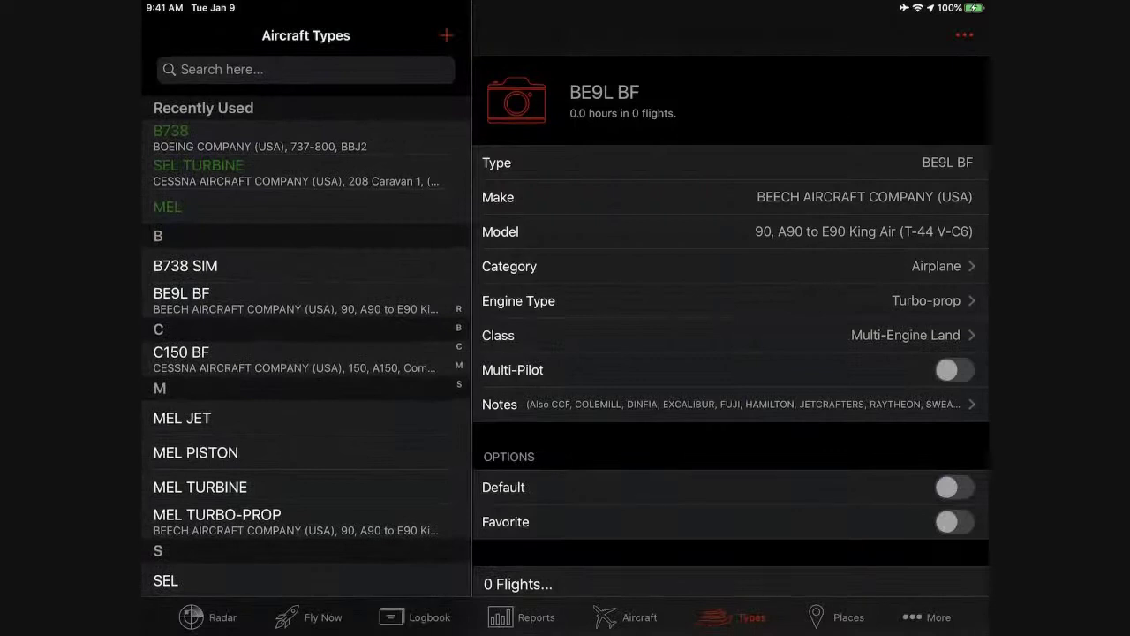
{"action": "left_click", "coordinate": [207, 617]}
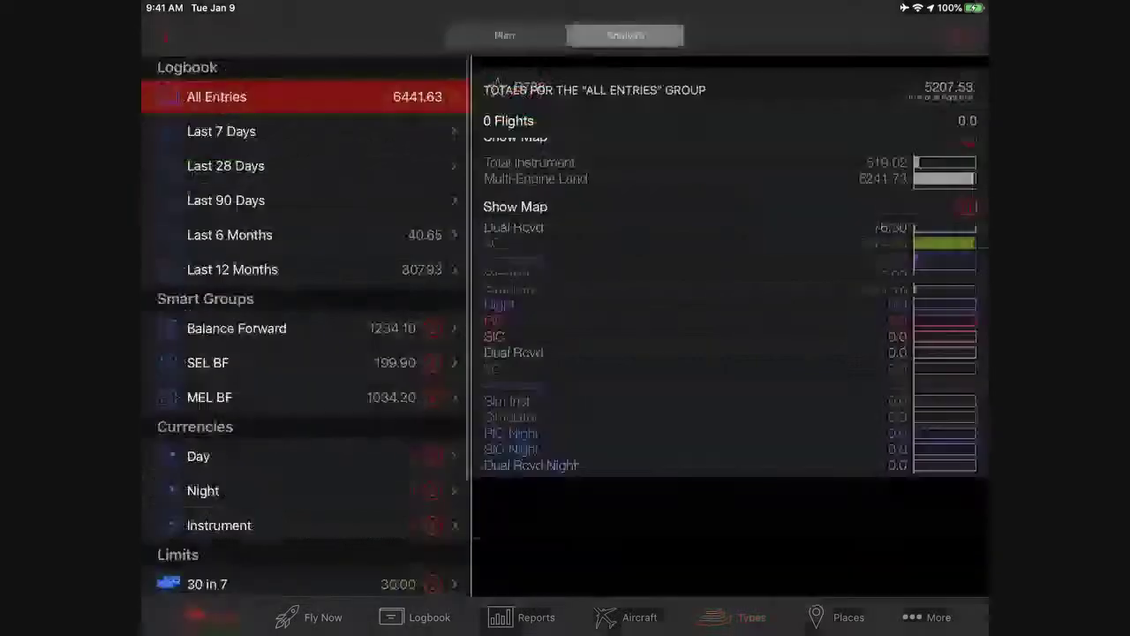
{"action": "left_click", "coordinate": [236, 328]}
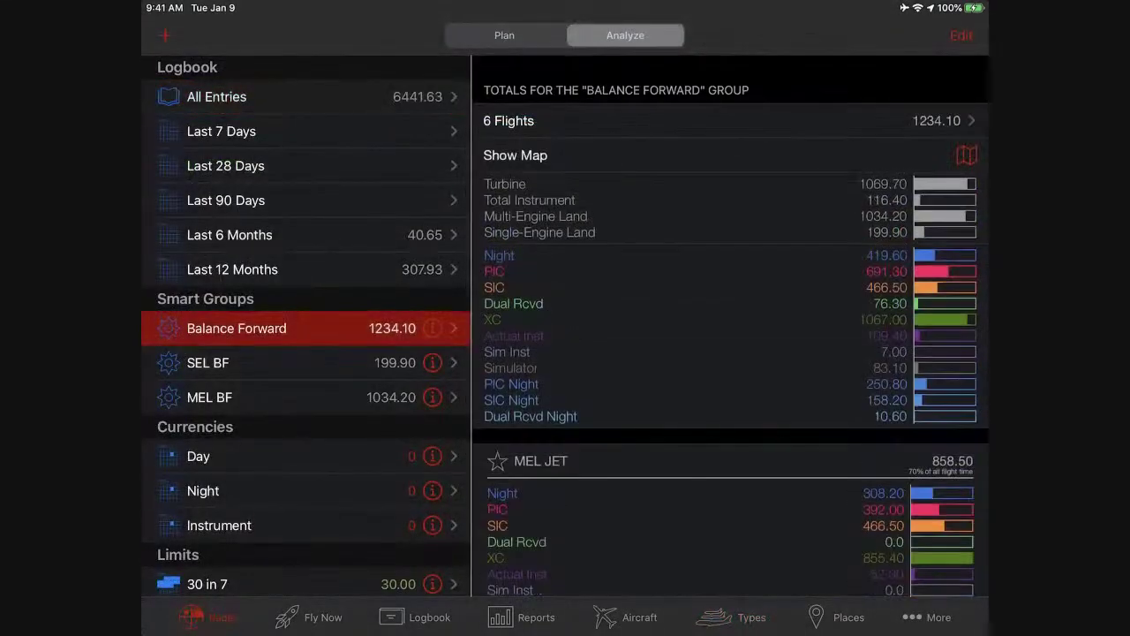
{"action": "scroll", "coordinate": [731, 327], "scroll_direction": "down", "scroll_amount": 4}
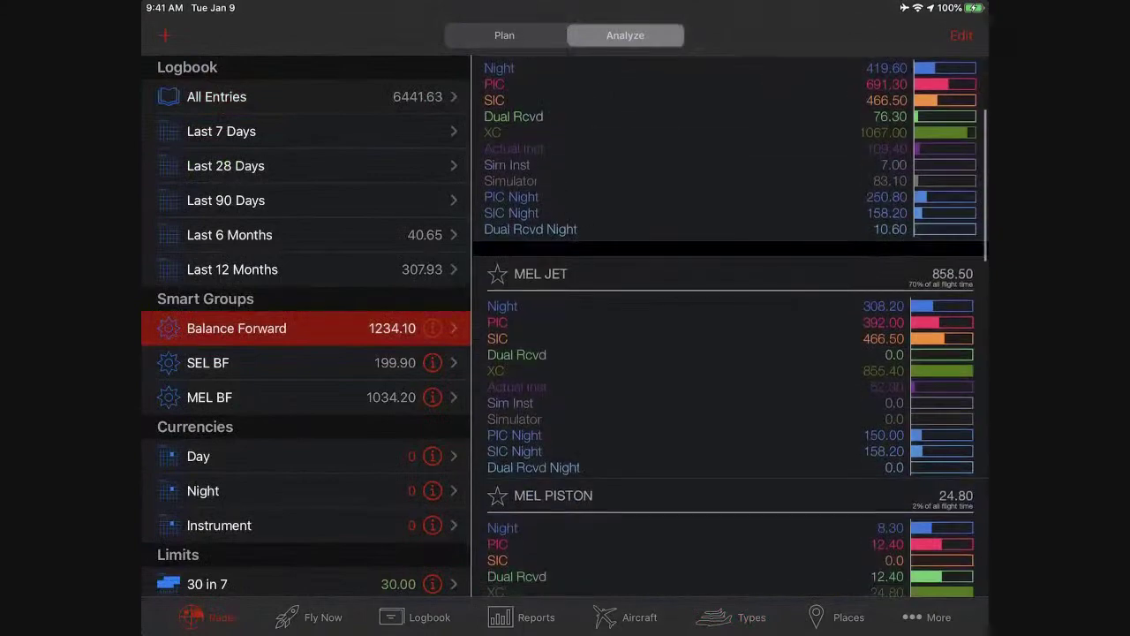
{"action": "scroll", "coordinate": [731, 327], "scroll_direction": "down", "scroll_amount": 4}
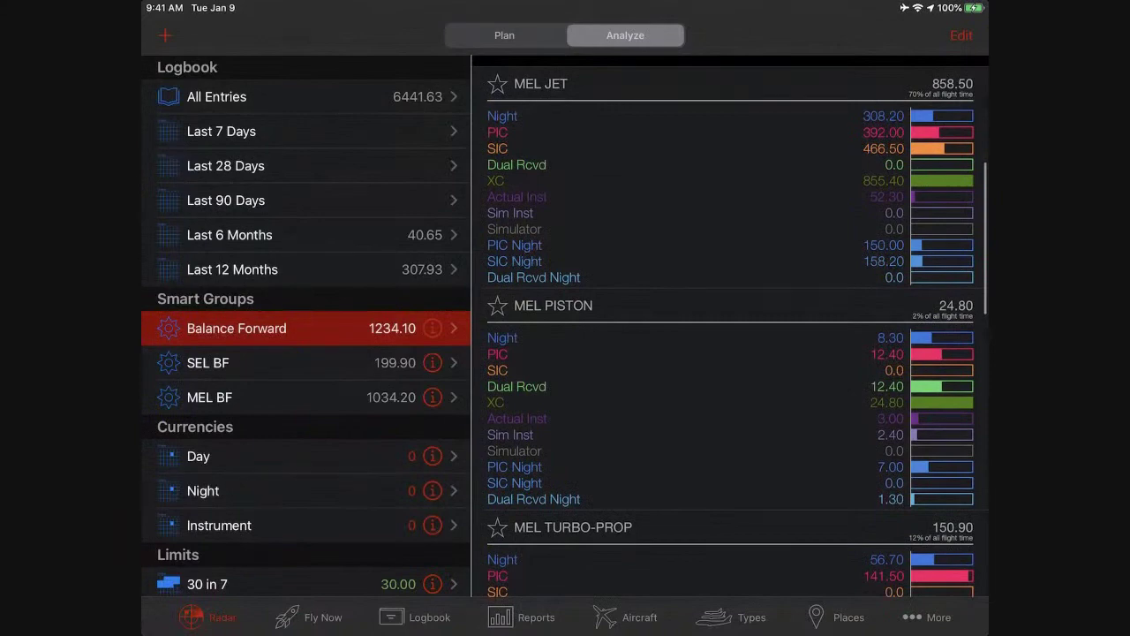
{"action": "left_click", "coordinate": [733, 618]}
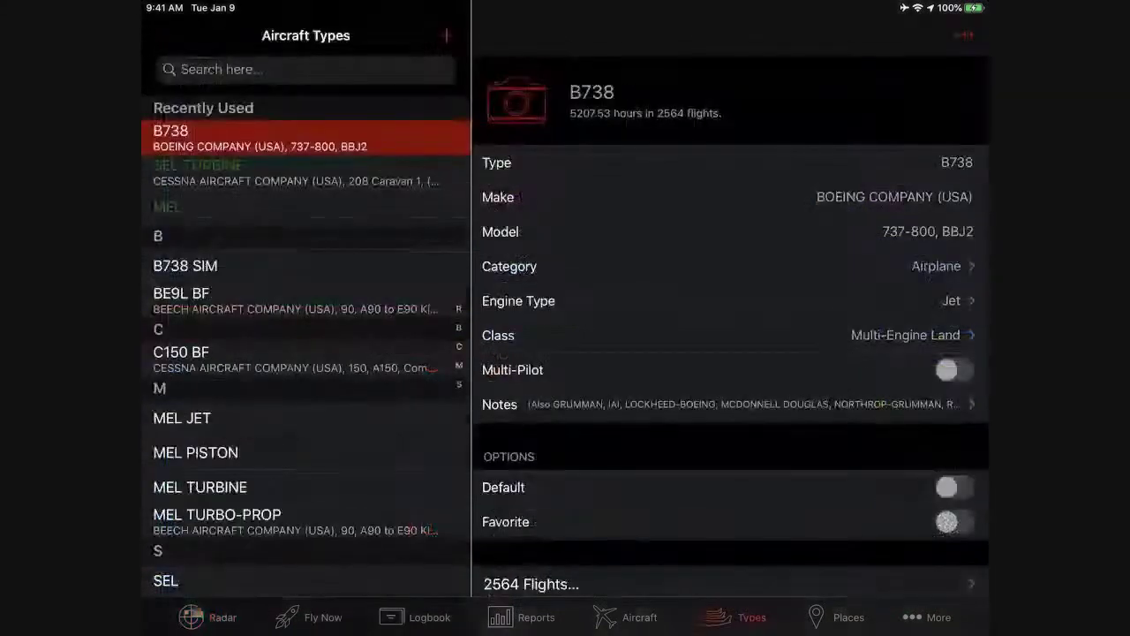
{"action": "left_click", "coordinate": [306, 69]}
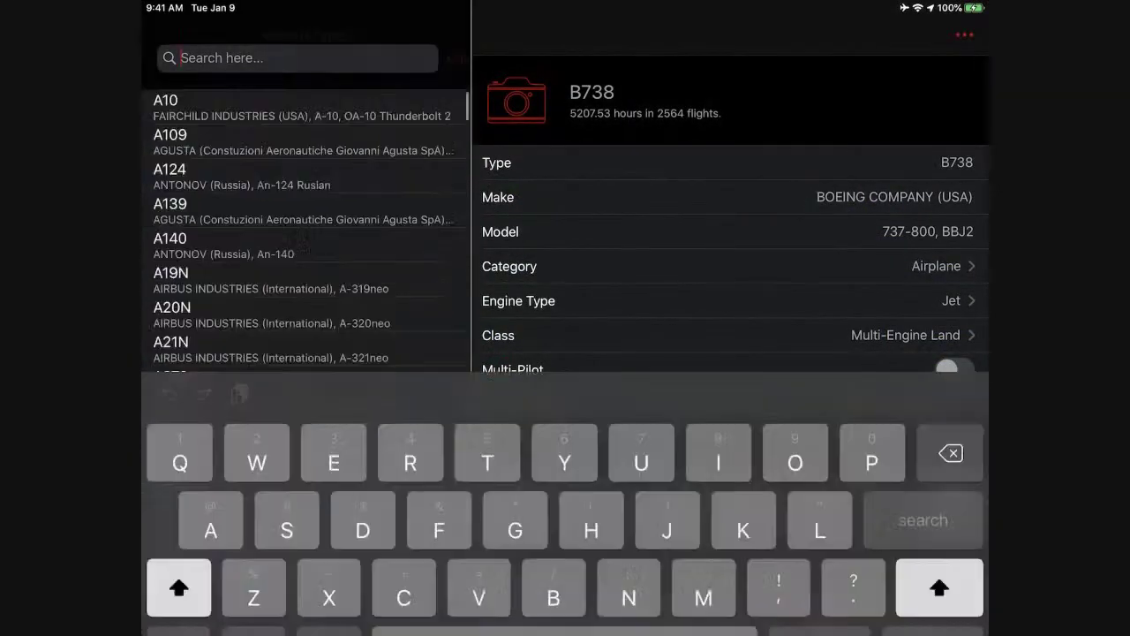
{"action": "type", "text": "Sem"}
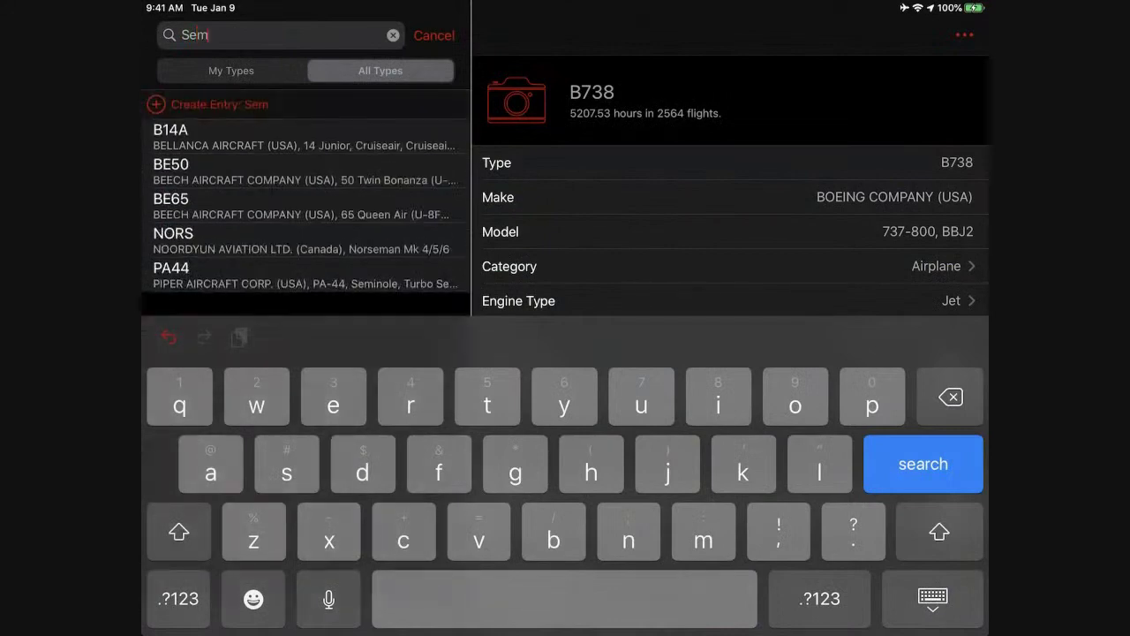
{"action": "type", "text": "inole"}
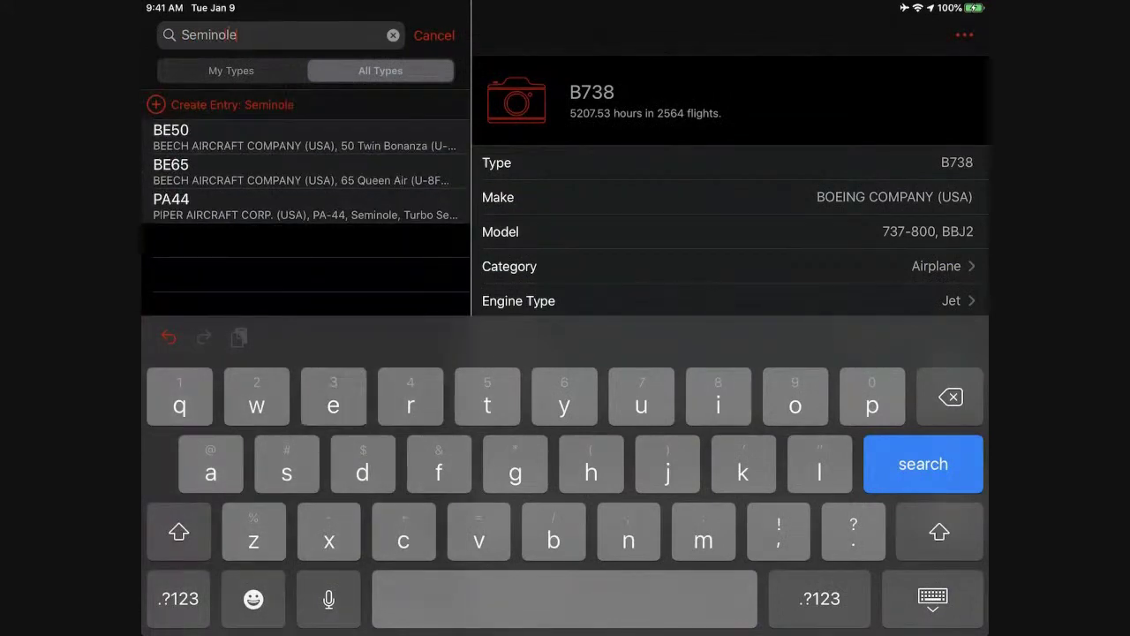
{"action": "left_click", "coordinate": [933, 598]}
{"action": "left_click", "coordinate": [230, 70]}
{"action": "left_click", "coordinate": [380, 71]}
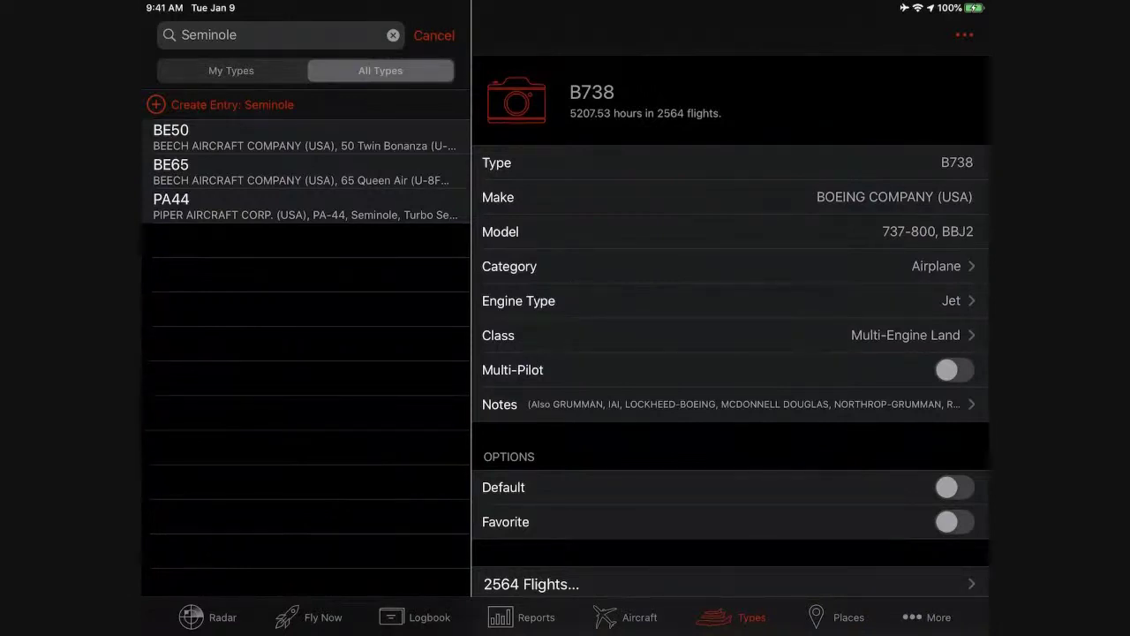
{"action": "left_click", "coordinate": [192, 618]}
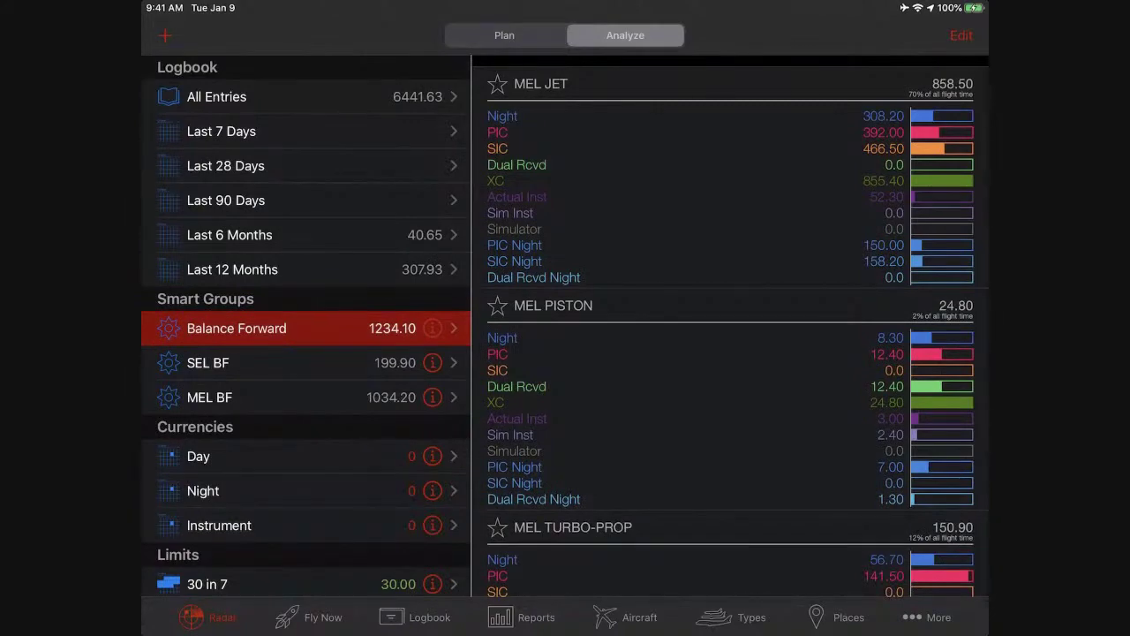
{"action": "scroll", "coordinate": [730, 325], "scroll_direction": "up", "scroll_amount": 5}
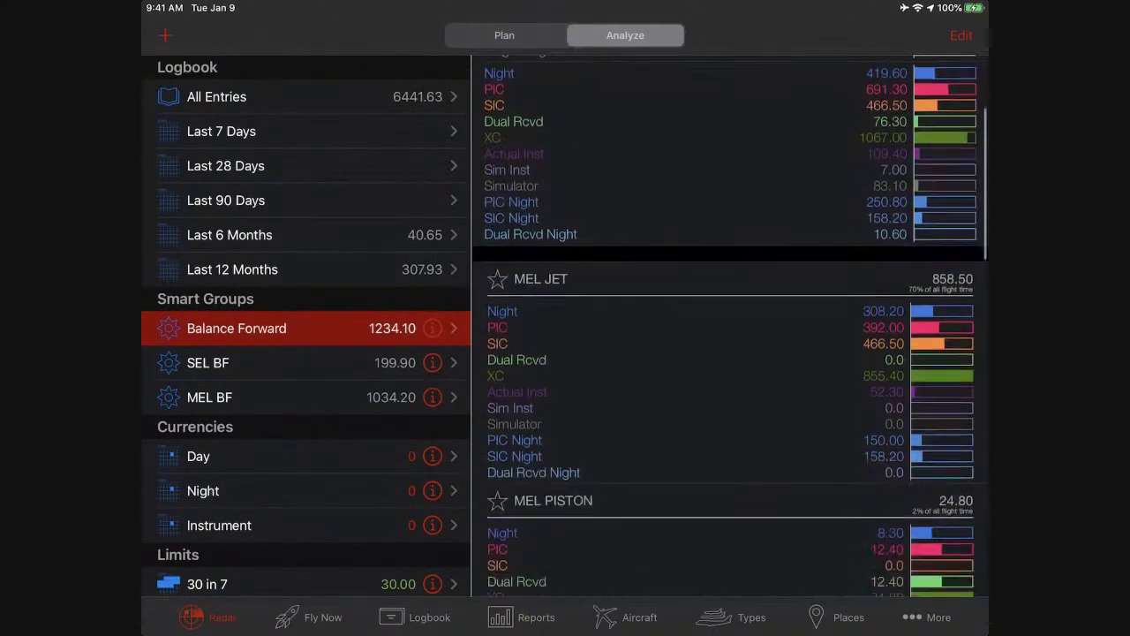
{"action": "scroll", "coordinate": [731, 325], "scroll_direction": "down", "scroll_amount": 1}
{"action": "scroll", "coordinate": [731, 325], "scroll_direction": "down", "scroll_amount": 5}
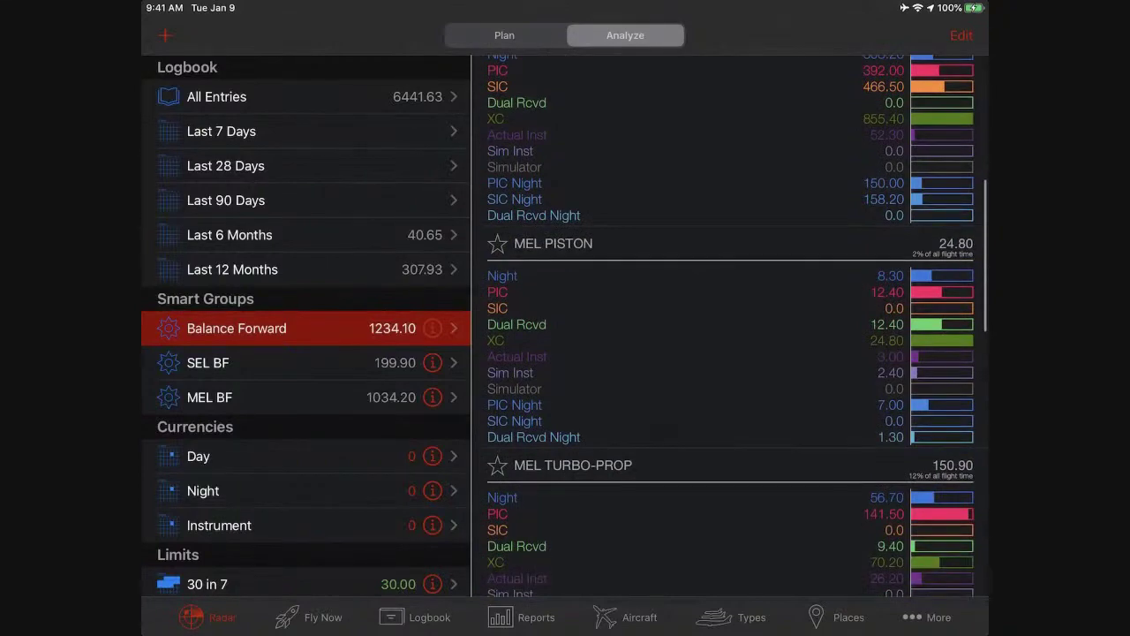
{"action": "scroll", "coordinate": [730, 325], "scroll_direction": "down", "scroll_amount": 5}
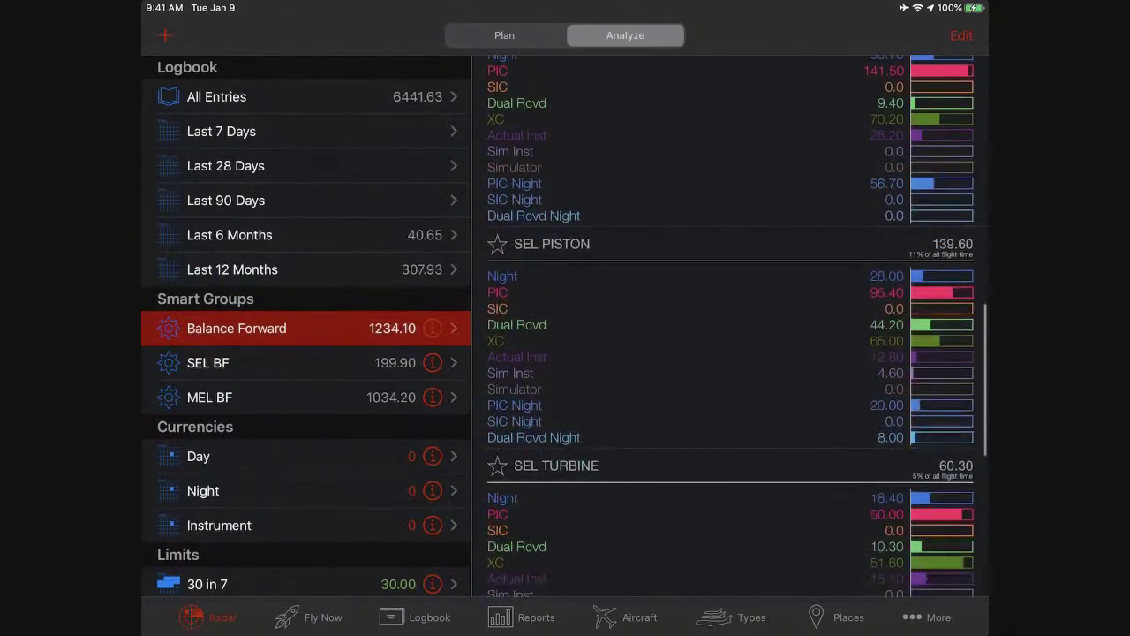
{"action": "scroll", "coordinate": [730, 325], "scroll_direction": "down", "scroll_amount": 3}
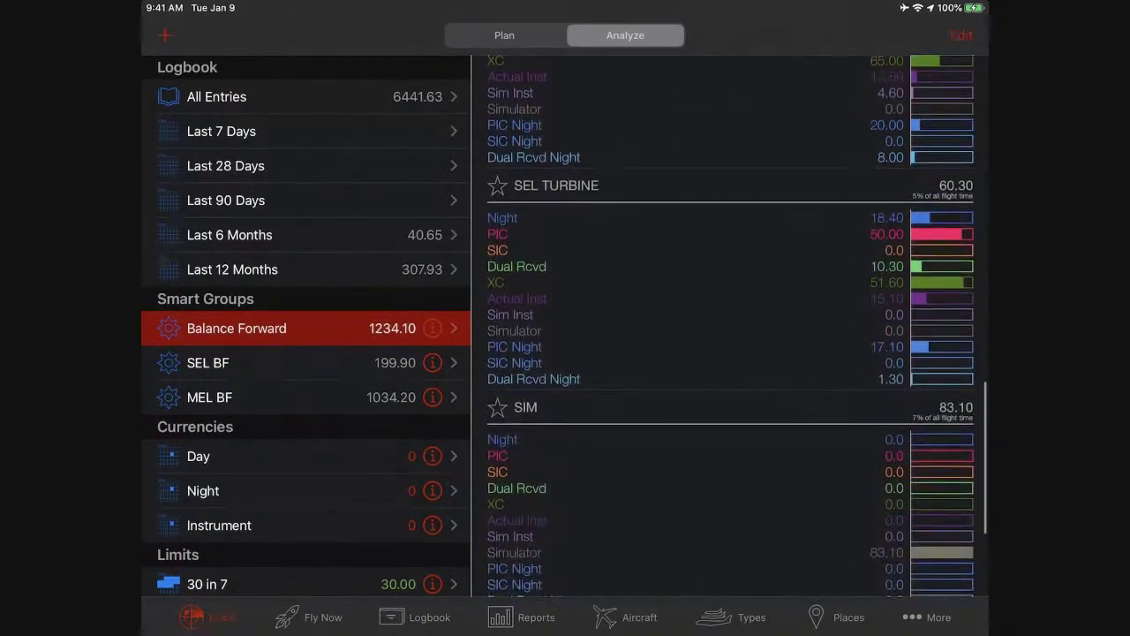
{"action": "scroll", "coordinate": [731, 325], "scroll_direction": "up", "scroll_amount": 10}
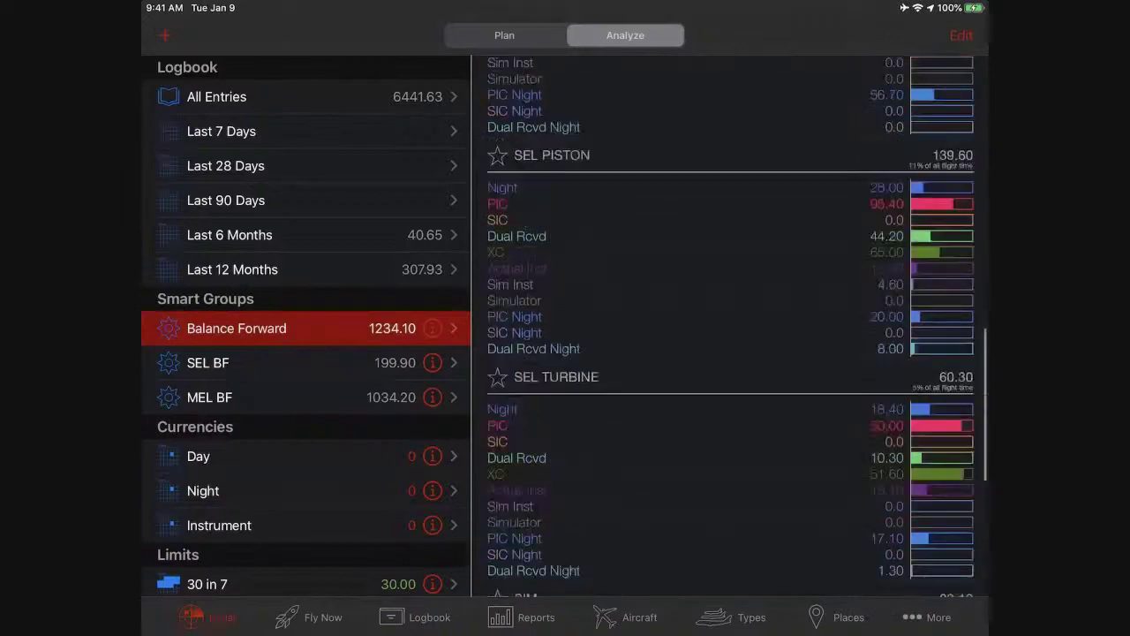
{"action": "scroll", "coordinate": [731, 325], "scroll_direction": "up", "scroll_amount": 5}
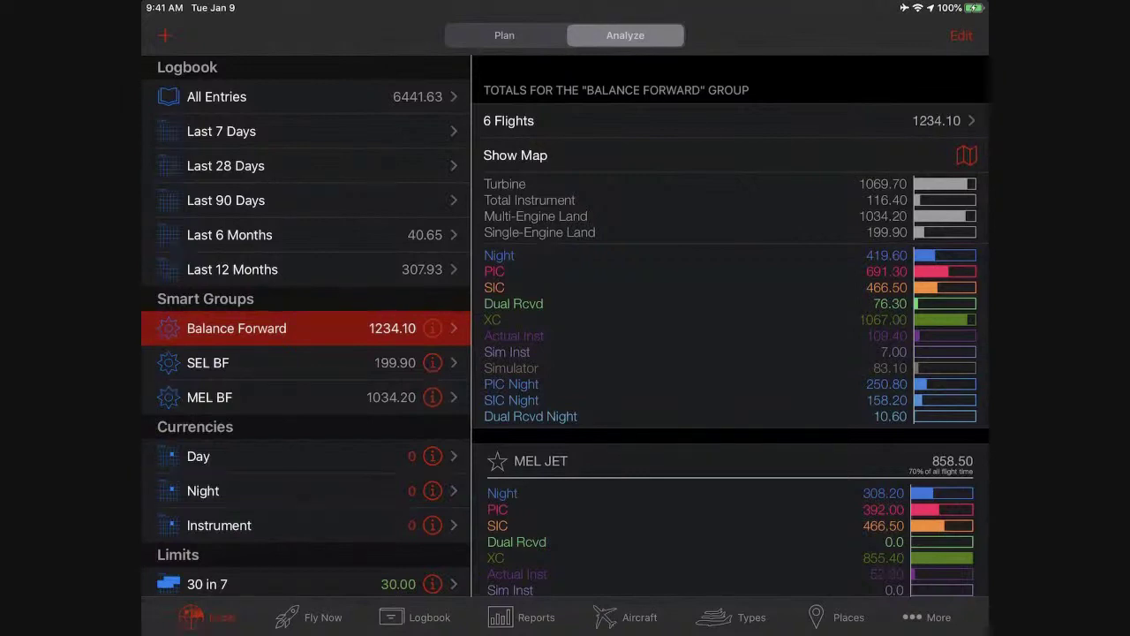
Generate the Flight Experience (Resumé) report filtered to the Balance Forward group, accepting the warning.
{"action": "left_click", "coordinate": [525, 617]}
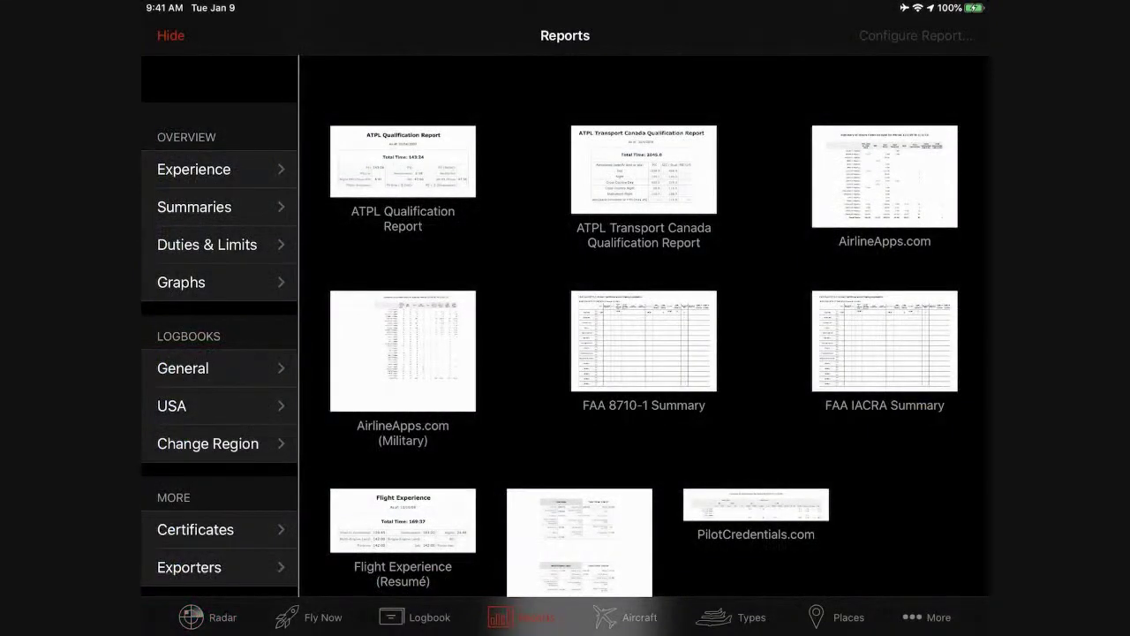
{"action": "scroll", "coordinate": [658, 354], "scroll_direction": "down", "scroll_amount": 2}
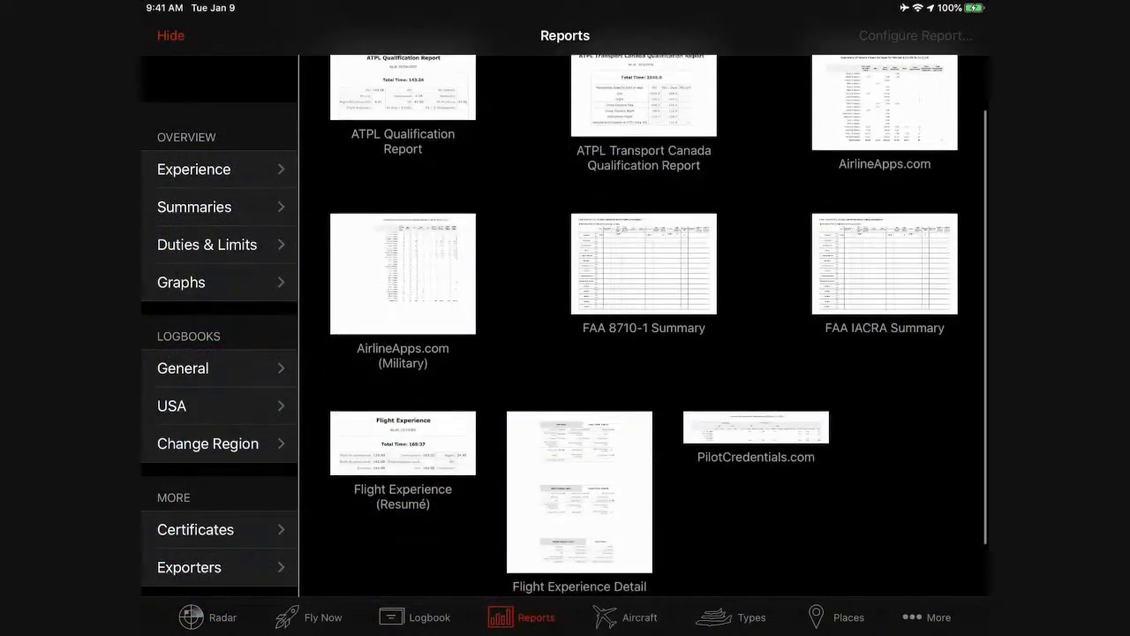
{"action": "left_click", "coordinate": [403, 455]}
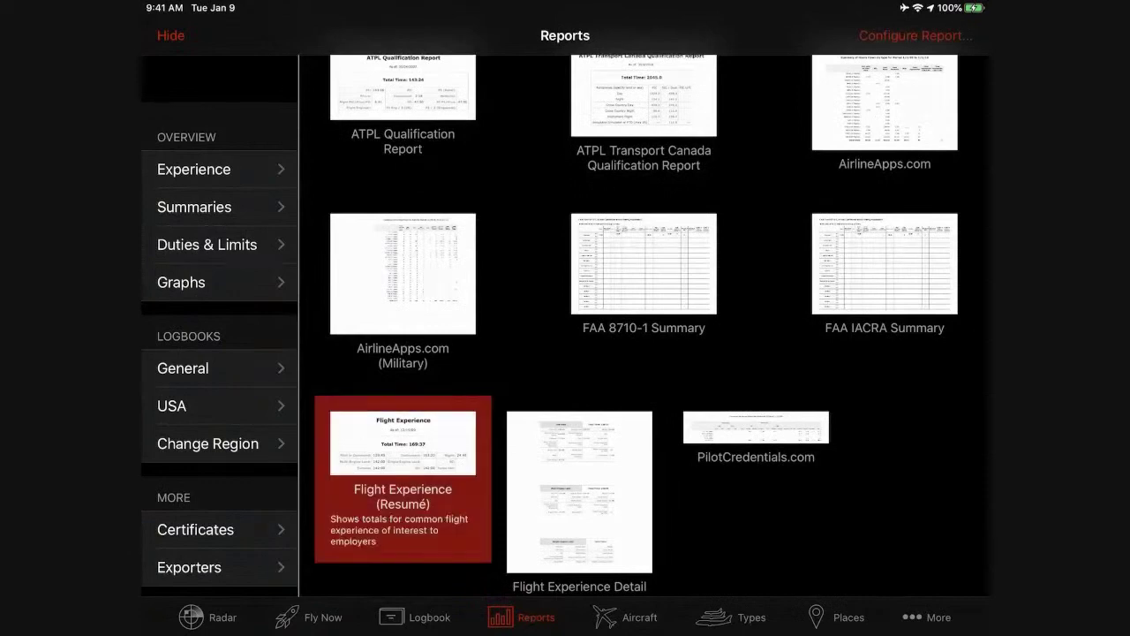
{"action": "left_click", "coordinate": [916, 35]}
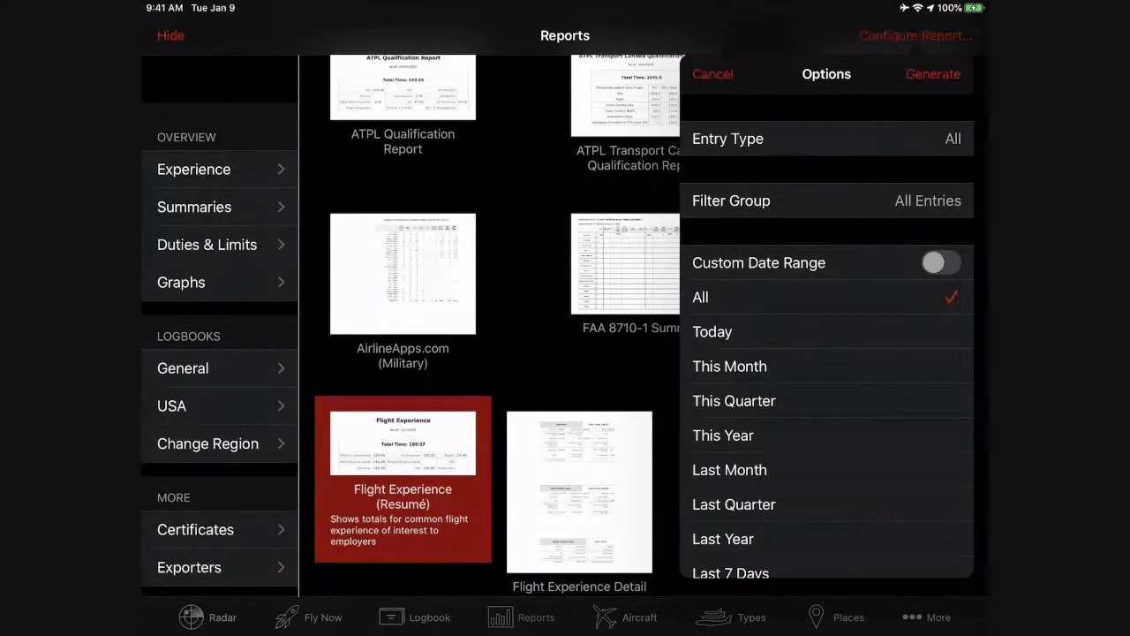
{"action": "left_click", "coordinate": [827, 201]}
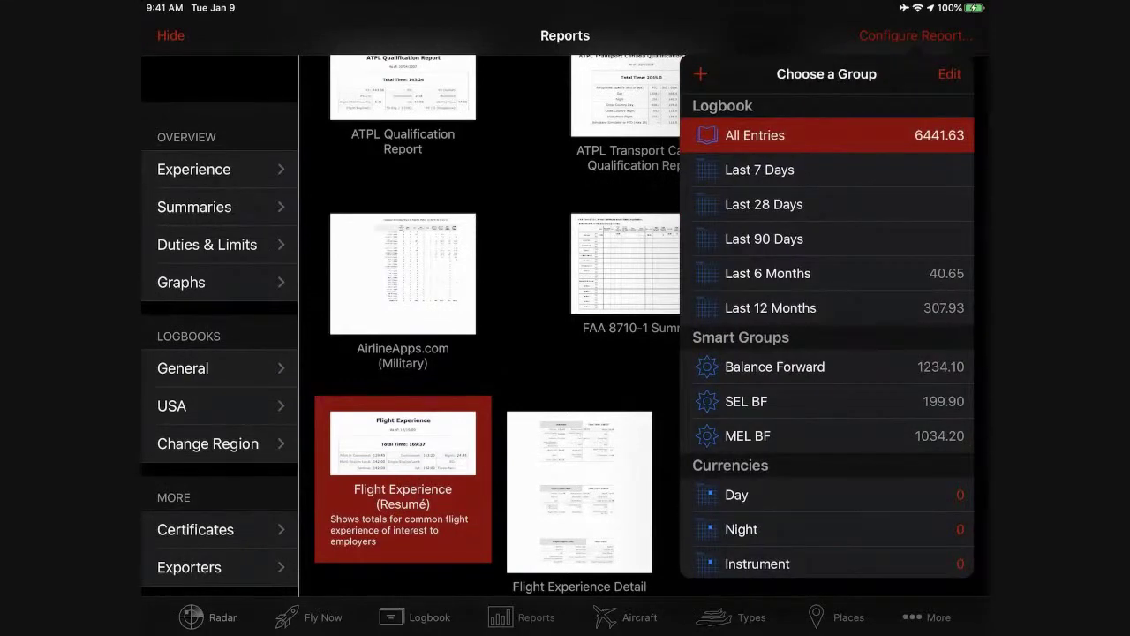
{"action": "left_click", "coordinate": [775, 367]}
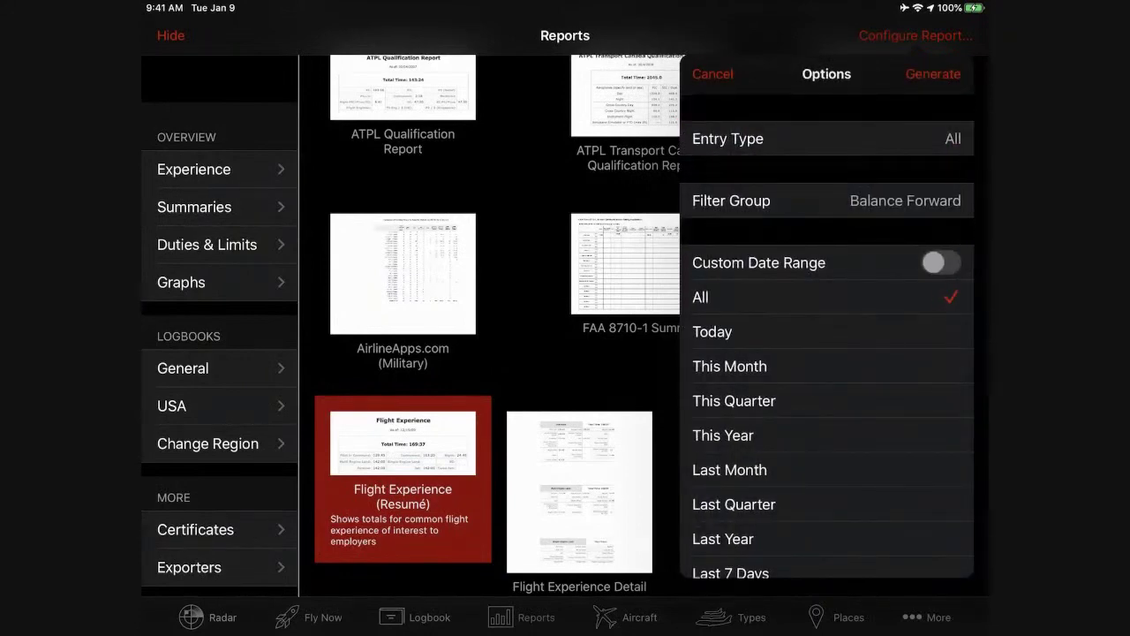
{"action": "left_click", "coordinate": [934, 73]}
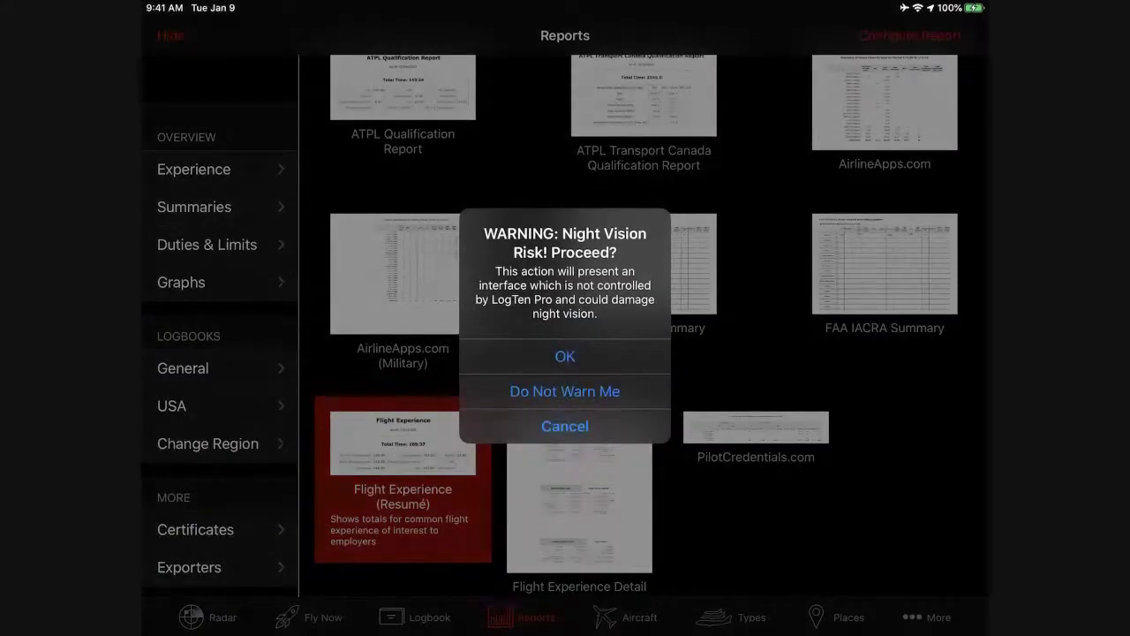
{"action": "key", "text": "Return"}
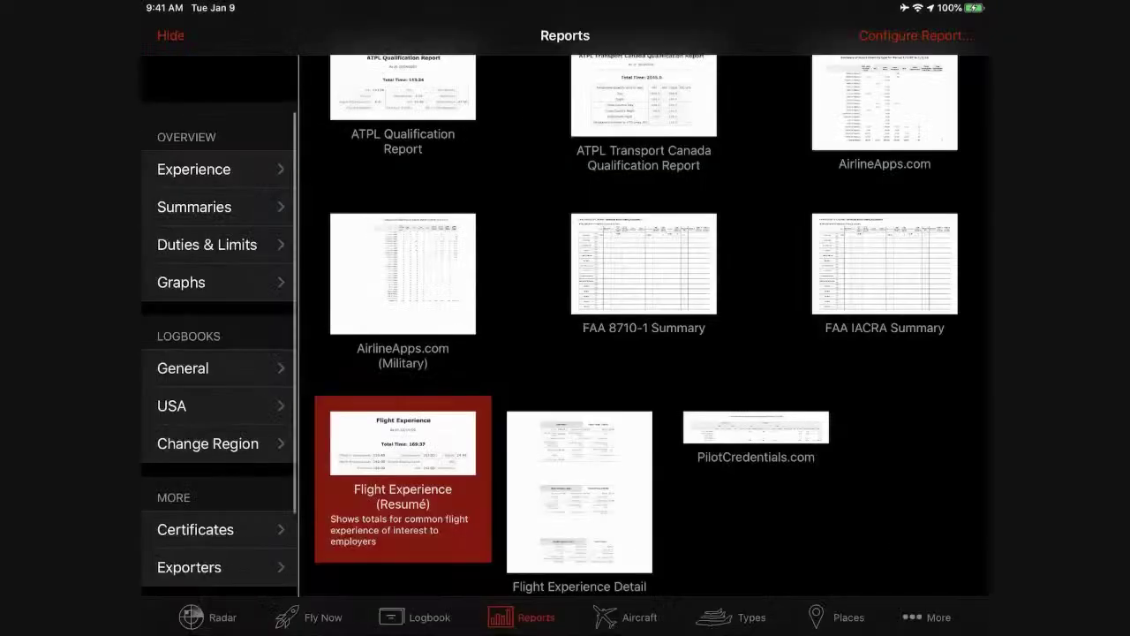
Generate the Coradine International Logbook report filtered to Balance Forward, accepting the night vision warning.
{"action": "left_click", "coordinate": [203, 368]}
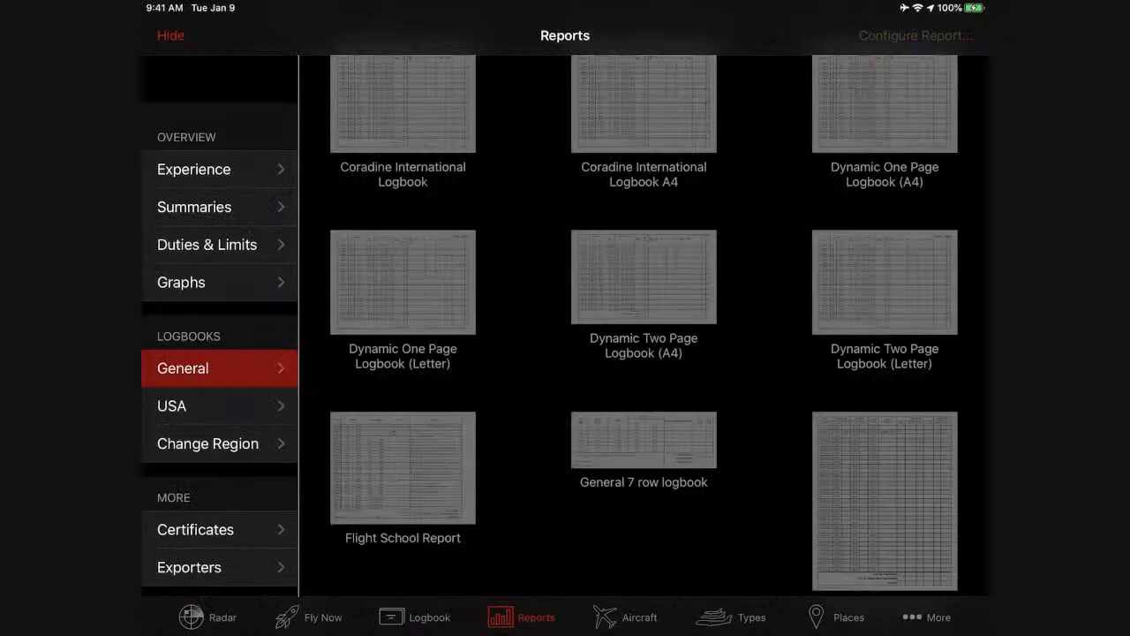
{"action": "scroll", "coordinate": [644, 327], "scroll_direction": "up", "scroll_amount": 2}
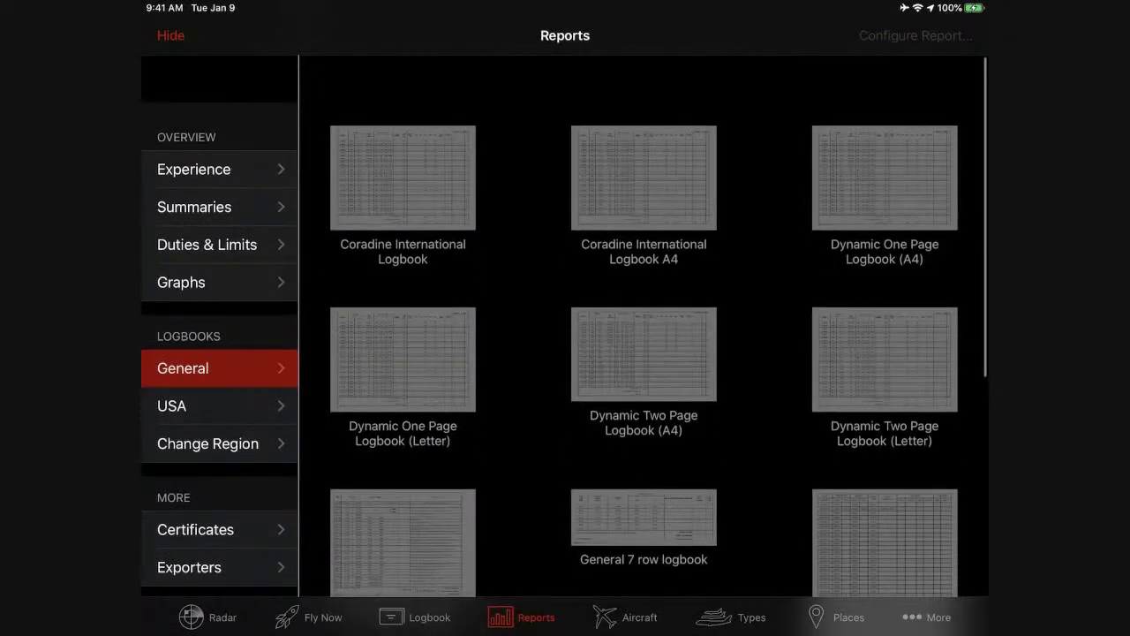
{"action": "left_click", "coordinate": [403, 177]}
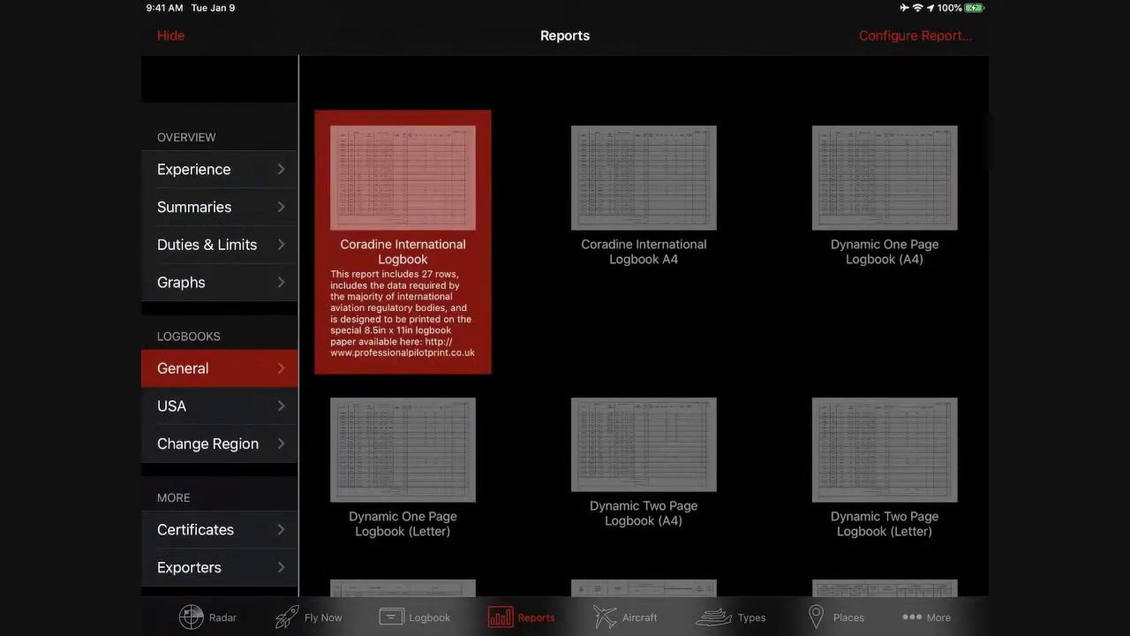
{"action": "left_click", "coordinate": [916, 35]}
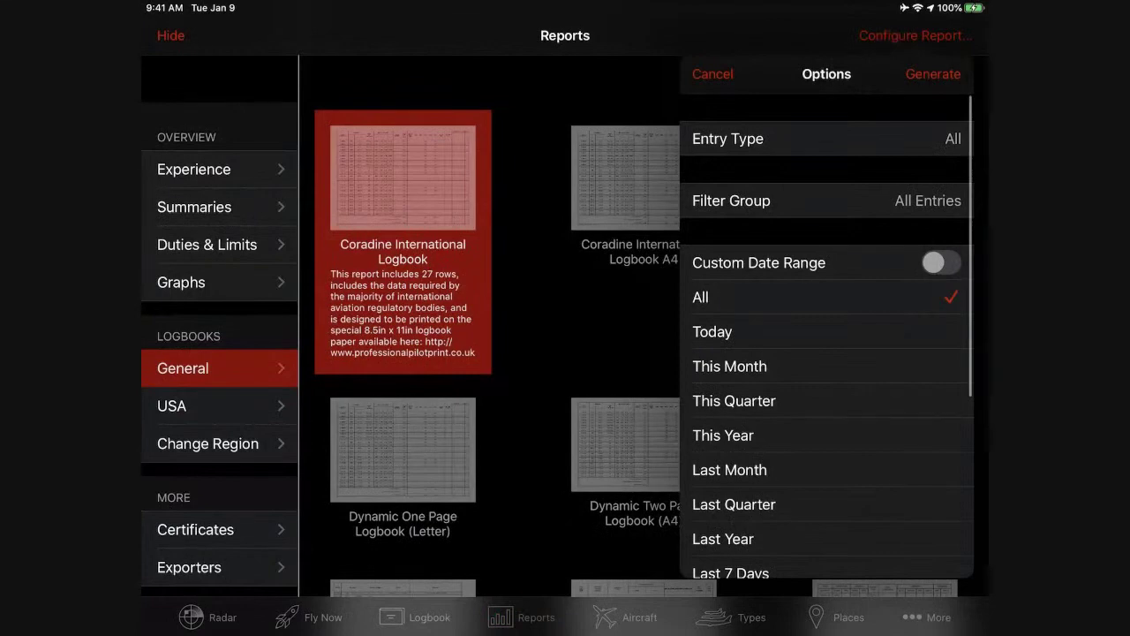
{"action": "left_click", "coordinate": [731, 201]}
{"action": "left_click", "coordinate": [768, 429]}
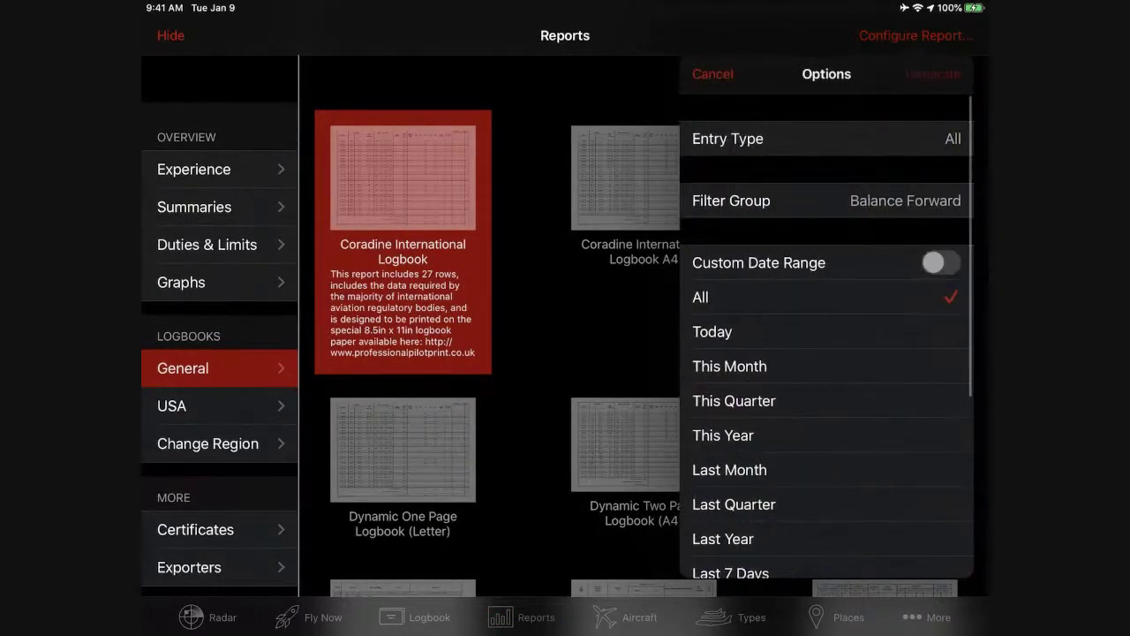
{"action": "left_click", "coordinate": [934, 75]}
{"action": "left_click", "coordinate": [565, 355]}
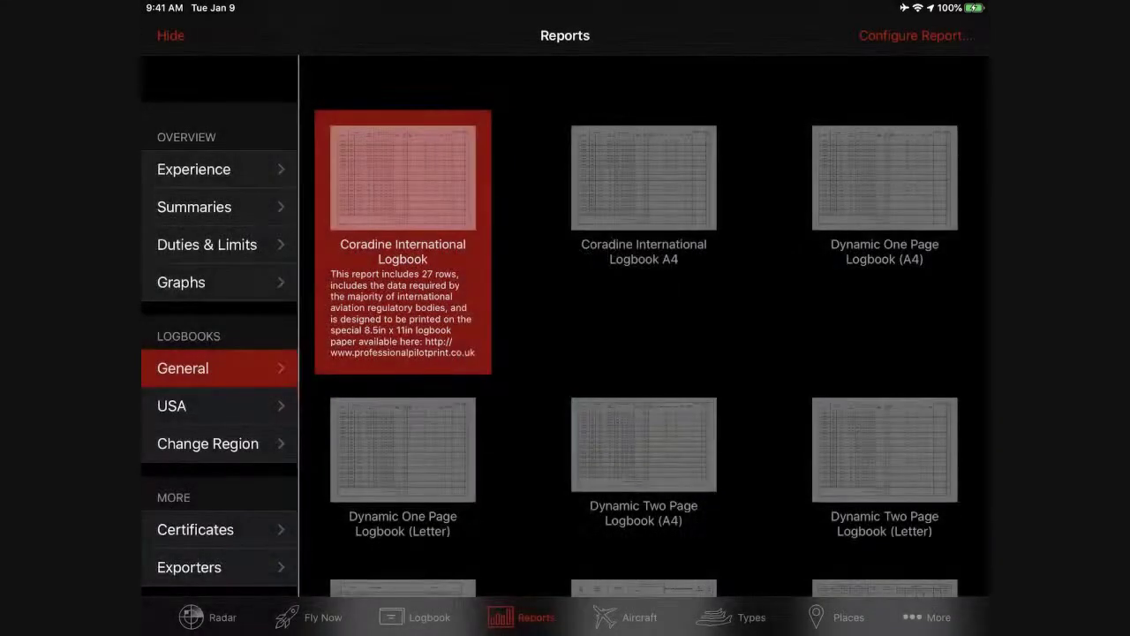
Review the report preview showing 1234.10 total hours, then return to the logbook totals.
{"action": "scroll", "coordinate": [565, 353], "scroll_direction": "down", "scroll_amount": 5}
{"action": "scroll", "coordinate": [565, 398], "scroll_direction": "down", "scroll_amount": 2}
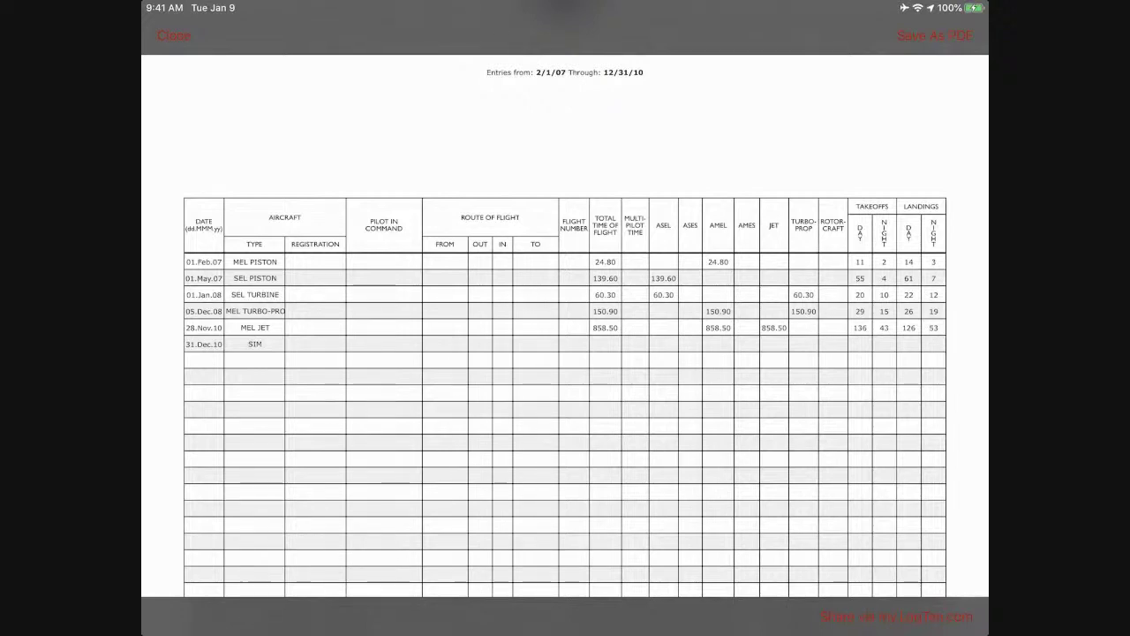
{"action": "scroll", "coordinate": [565, 353], "scroll_direction": "down", "scroll_amount": 3}
{"action": "scroll", "coordinate": [566, 353], "scroll_direction": "down", "scroll_amount": 8}
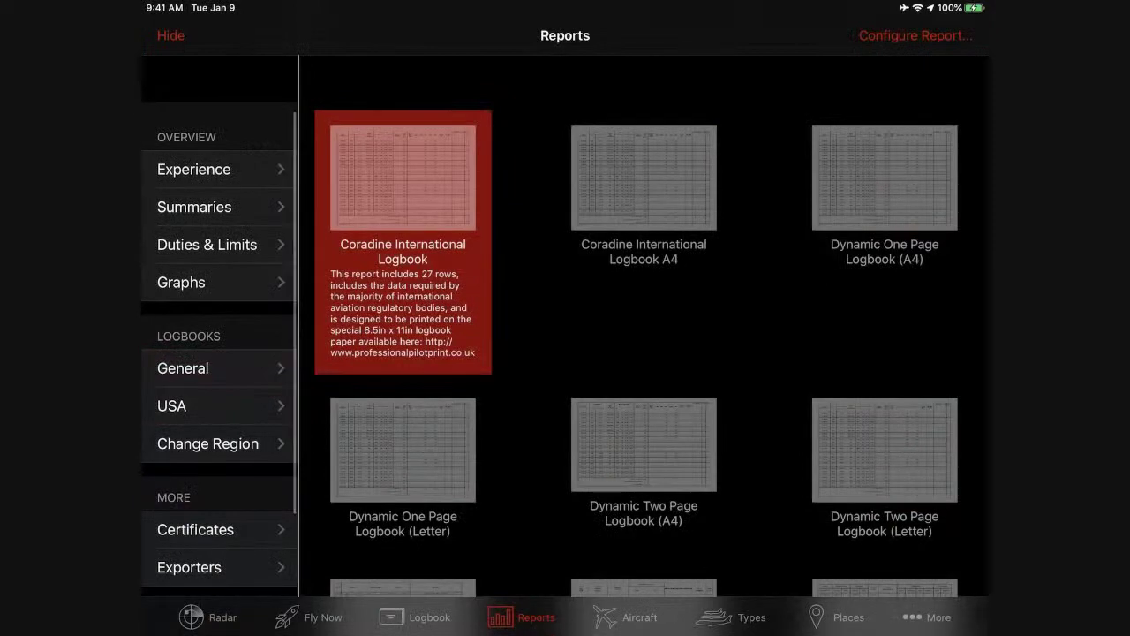
{"action": "left_click", "coordinate": [205, 618]}
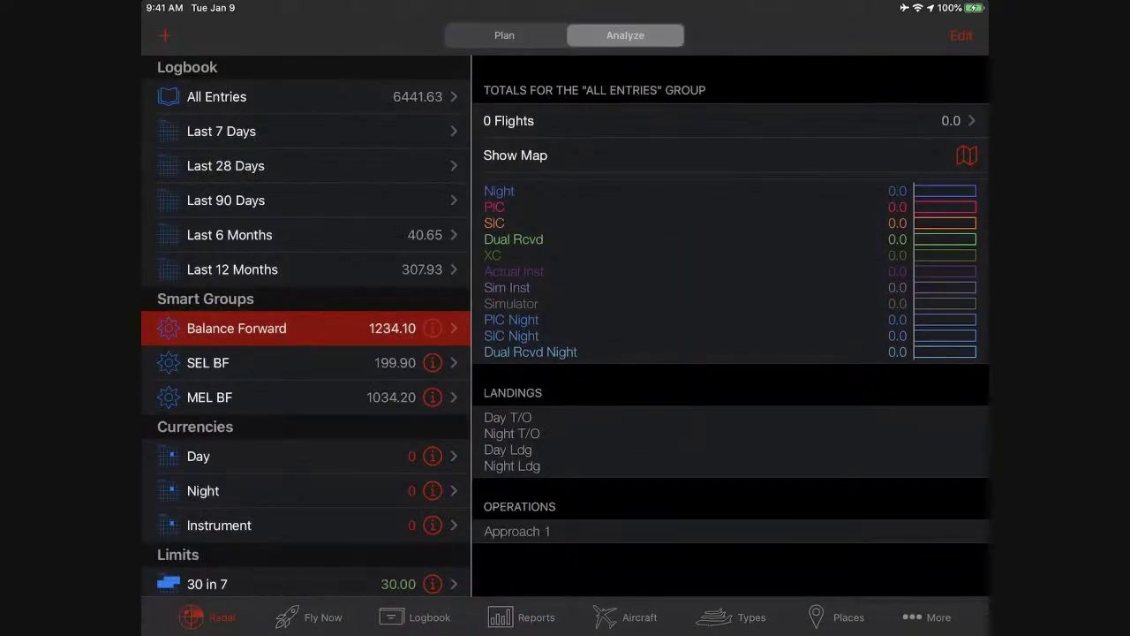
In Balance Forward's settings, check the Display as choices, then start a new criterion.
{"action": "left_click", "coordinate": [432, 328]}
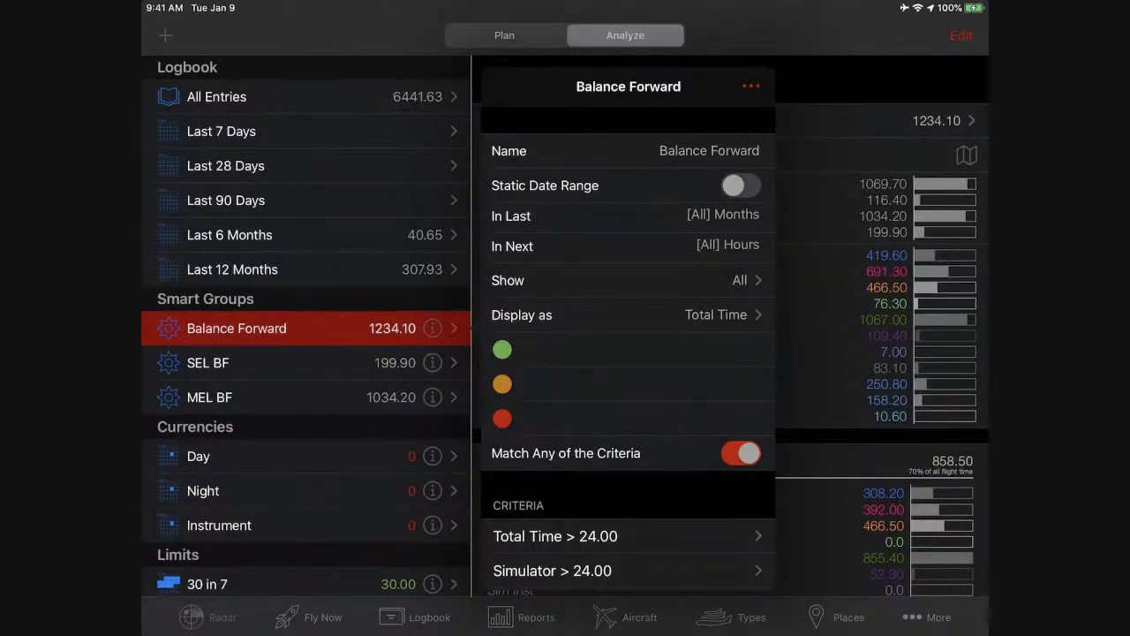
{"action": "scroll", "coordinate": [628, 353], "scroll_direction": "down", "scroll_amount": 2}
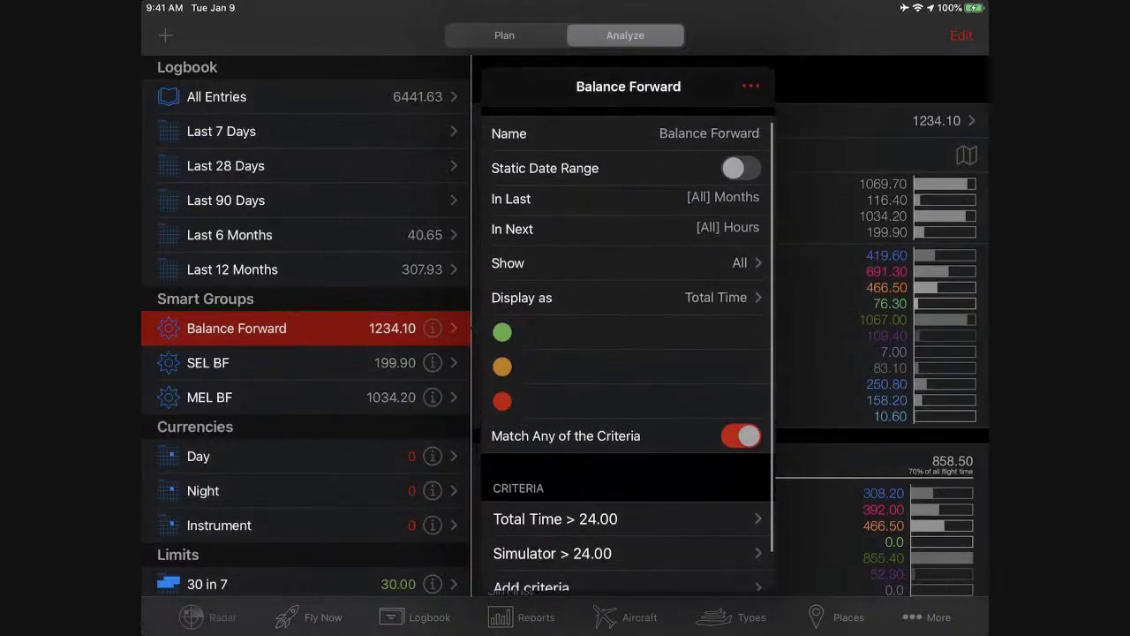
{"action": "scroll", "coordinate": [628, 354], "scroll_direction": "down", "scroll_amount": 2}
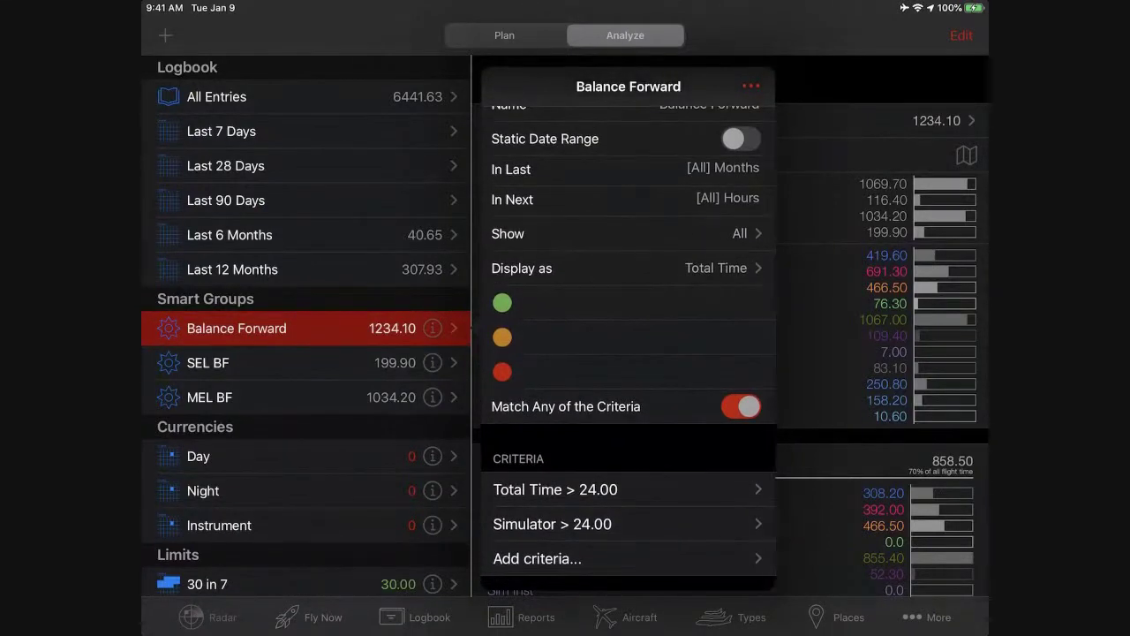
{"action": "left_click", "coordinate": [628, 267]}
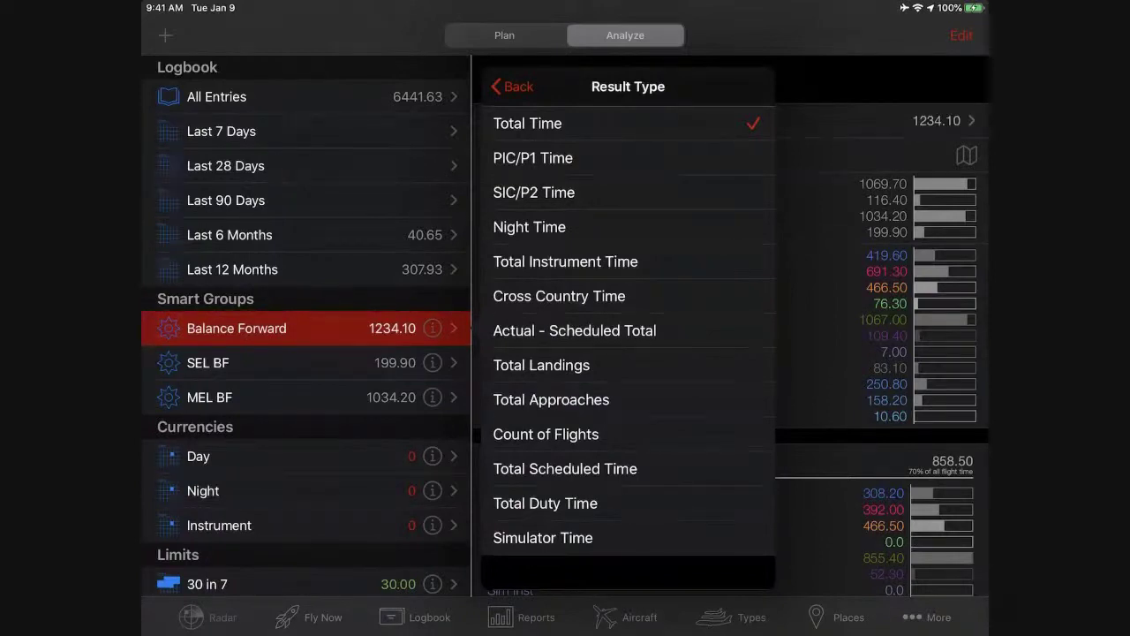
{"action": "left_click", "coordinate": [513, 87]}
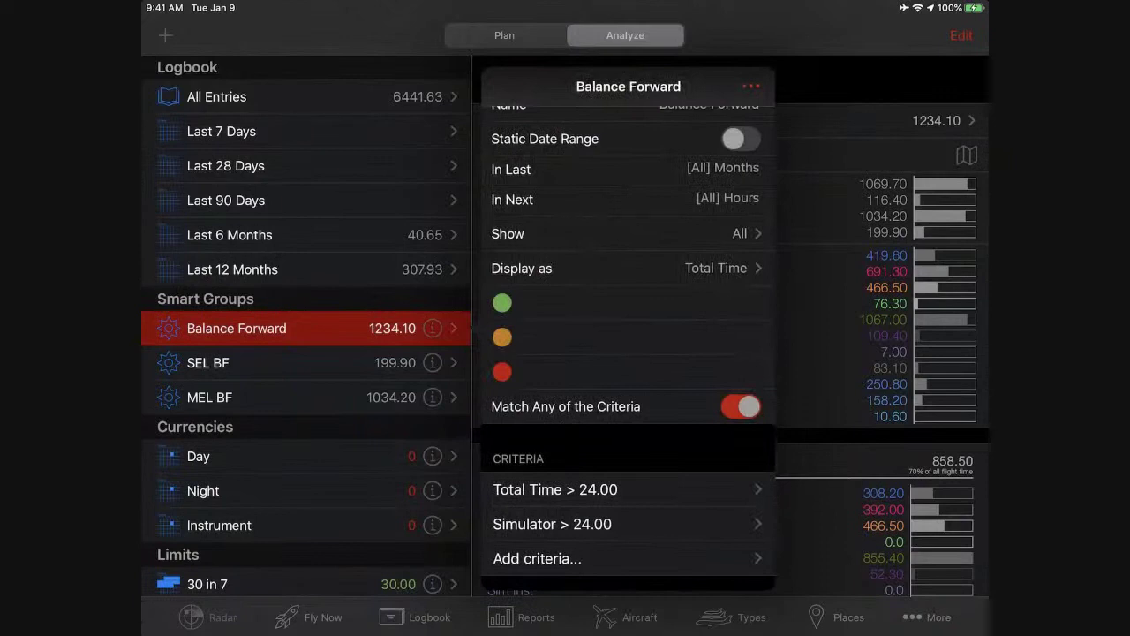
{"action": "scroll", "coordinate": [628, 353], "scroll_direction": "down", "scroll_amount": 2}
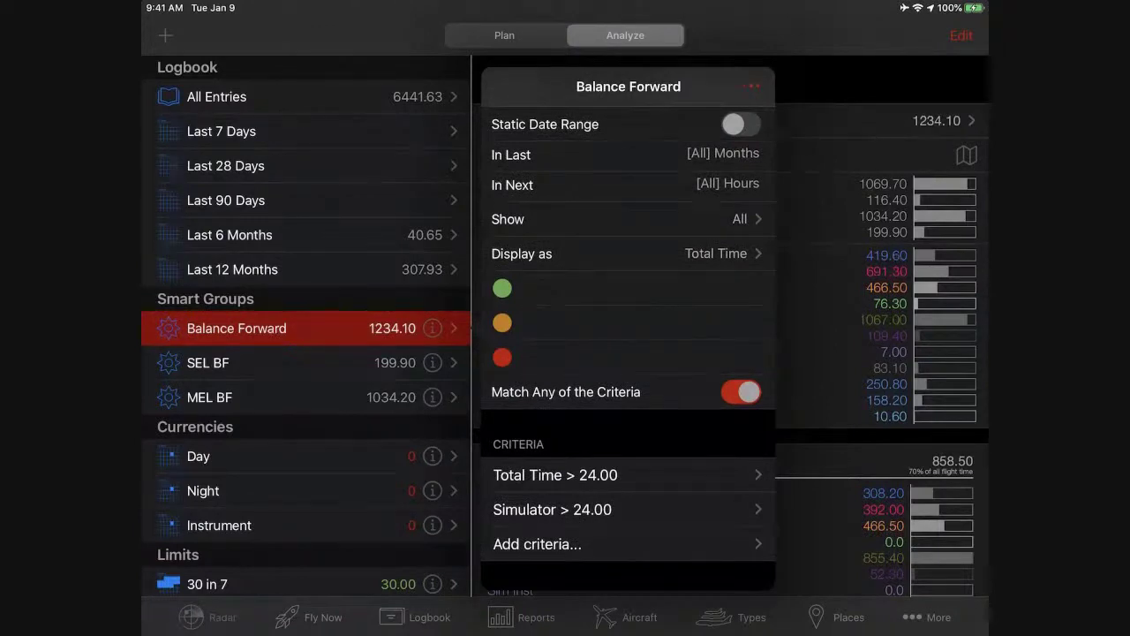
{"action": "left_click", "coordinate": [537, 544]}
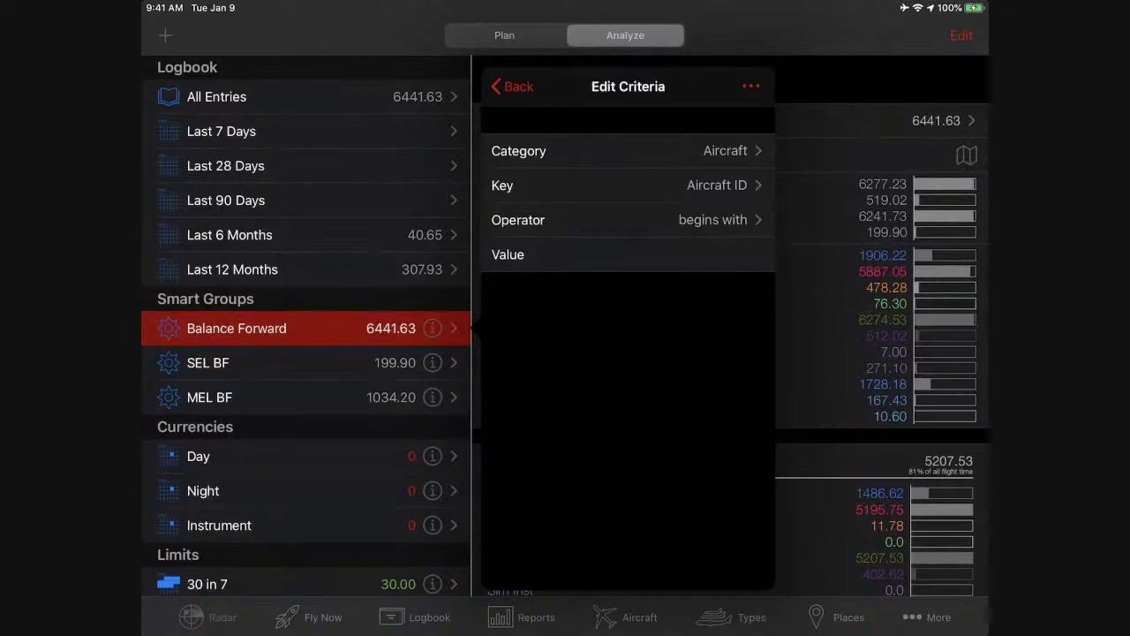
Add a Time criterion 'Actual Inst <' to the Balance Forward smart group.
{"action": "left_click", "coordinate": [618, 151]}
{"action": "left_click", "coordinate": [610, 537]}
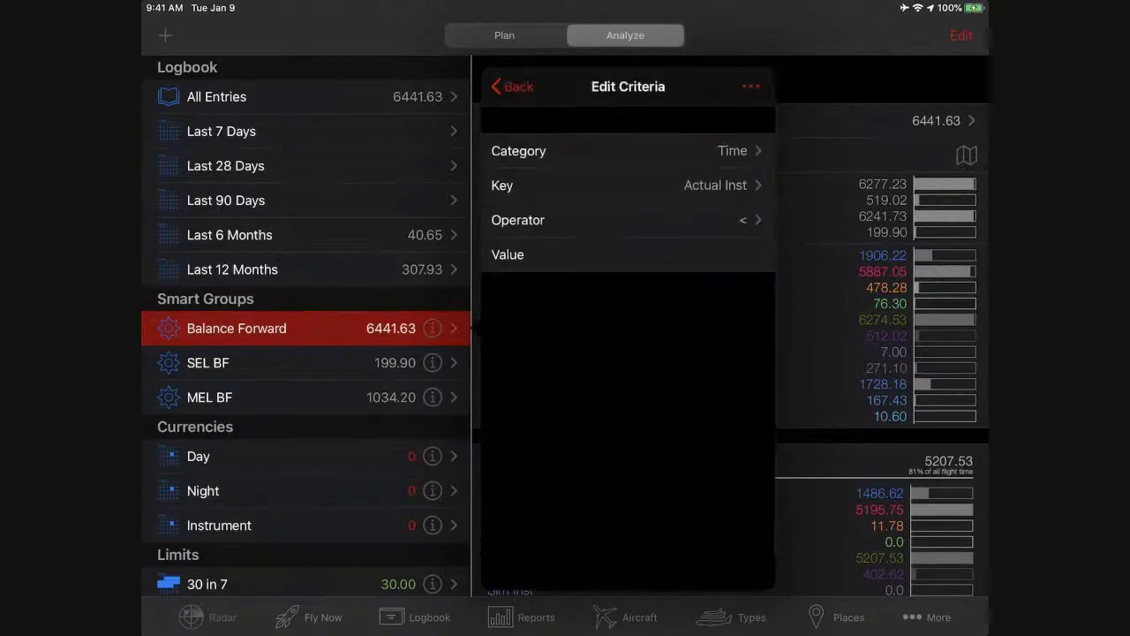
{"action": "left_click", "coordinate": [618, 185]}
{"action": "scroll", "coordinate": [628, 353], "scroll_direction": "down", "scroll_amount": 5}
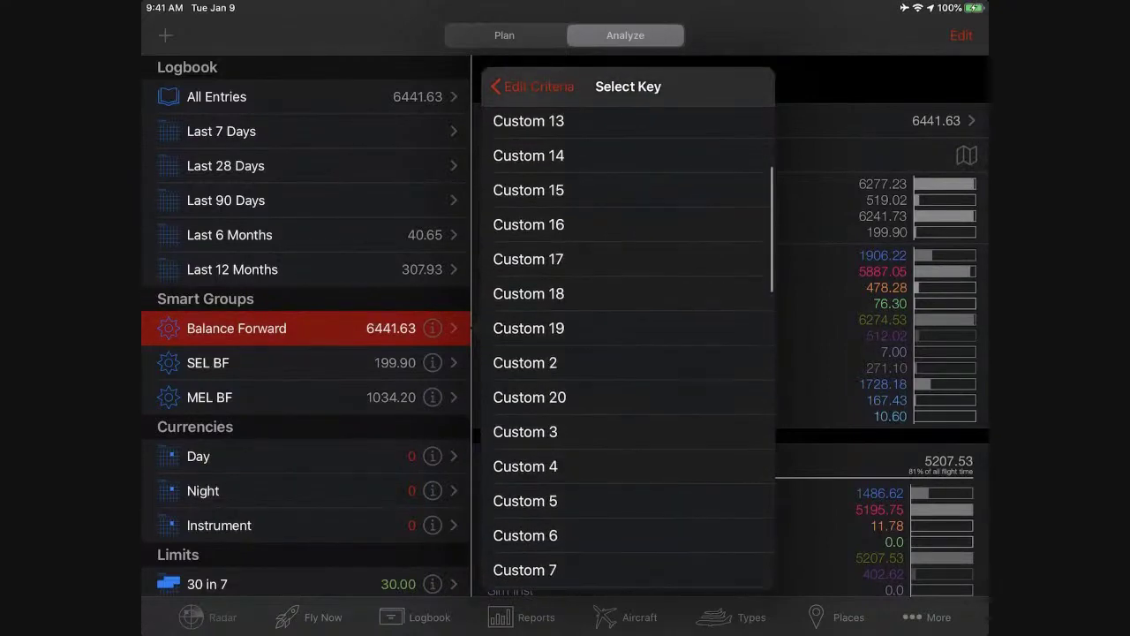
{"action": "scroll", "coordinate": [628, 353], "scroll_direction": "down", "scroll_amount": 10}
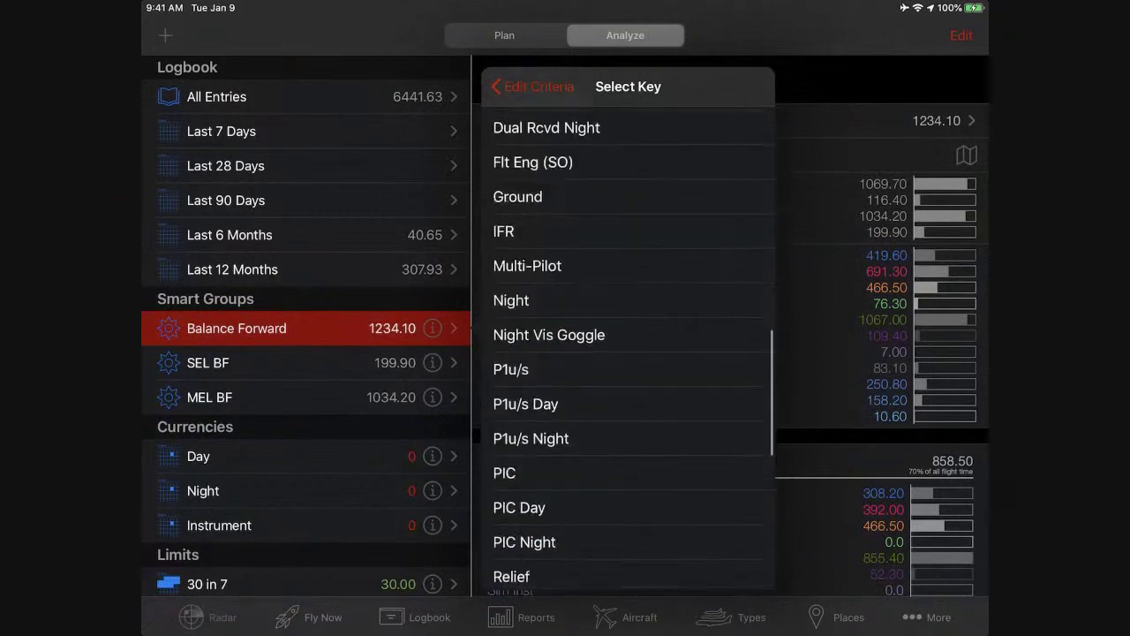
{"action": "left_click", "coordinate": [504, 472]}
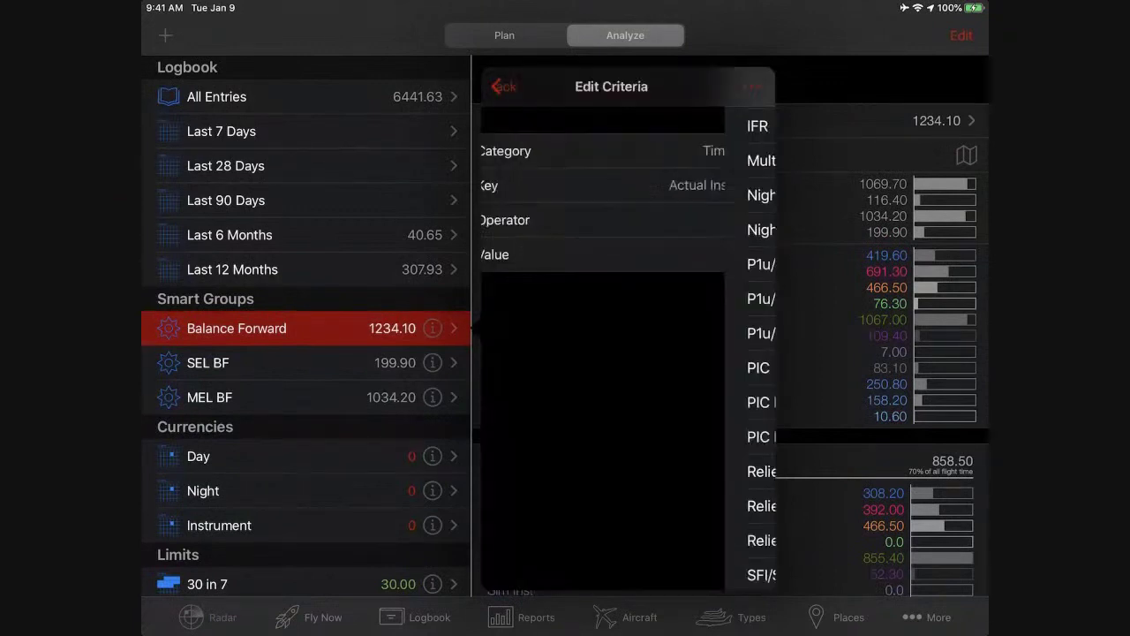
{"action": "left_click", "coordinate": [628, 220]}
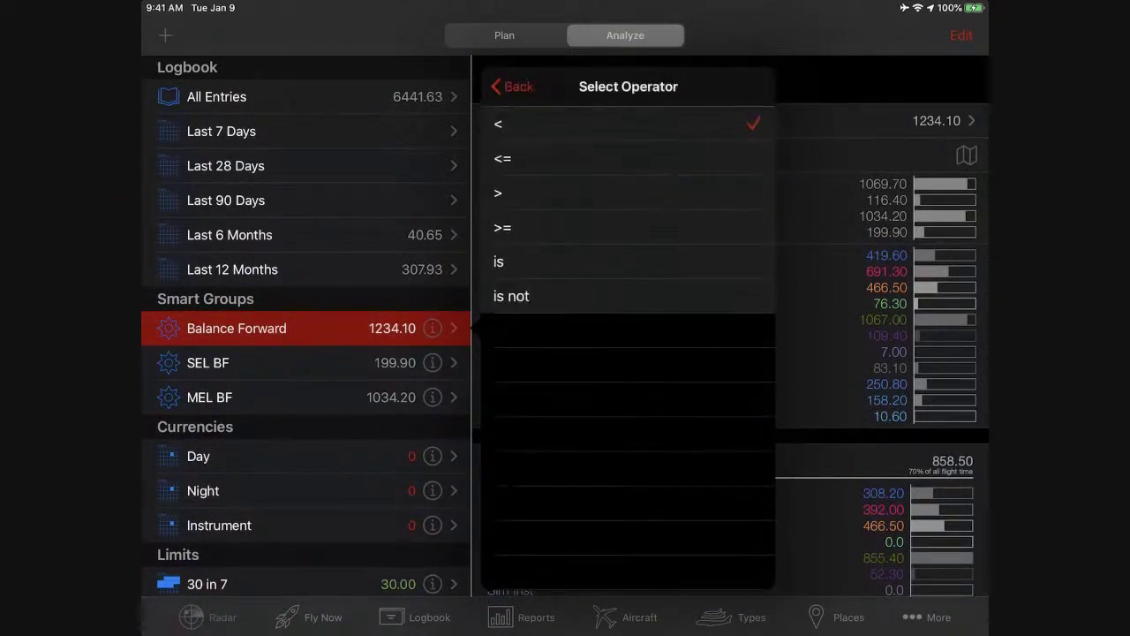
{"action": "left_click", "coordinate": [530, 123]}
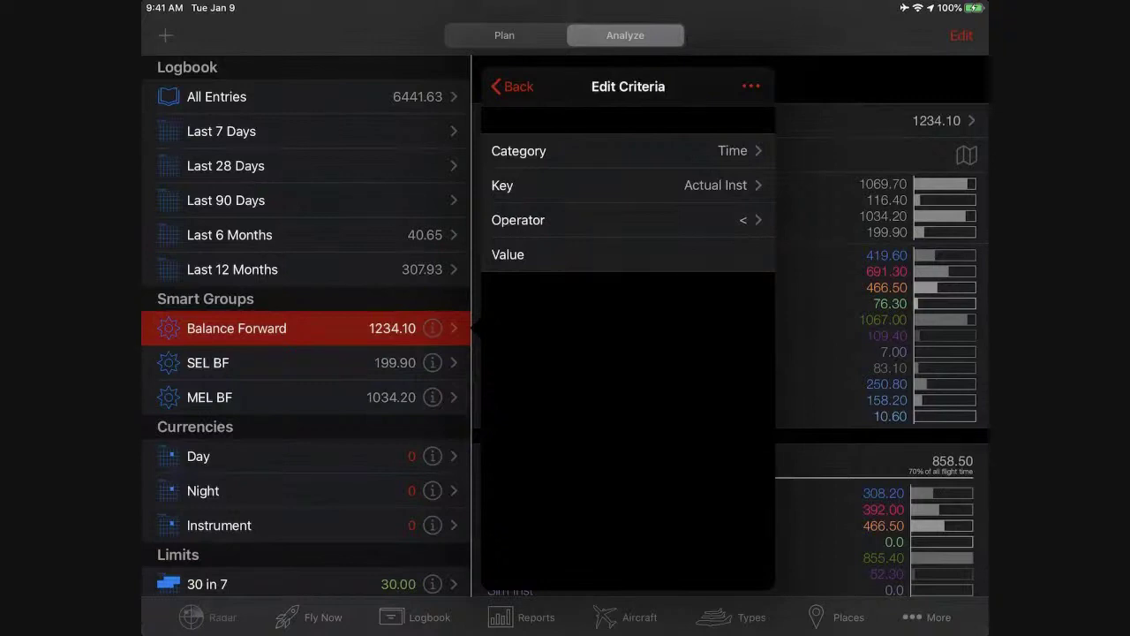
{"action": "left_click", "coordinate": [512, 86]}
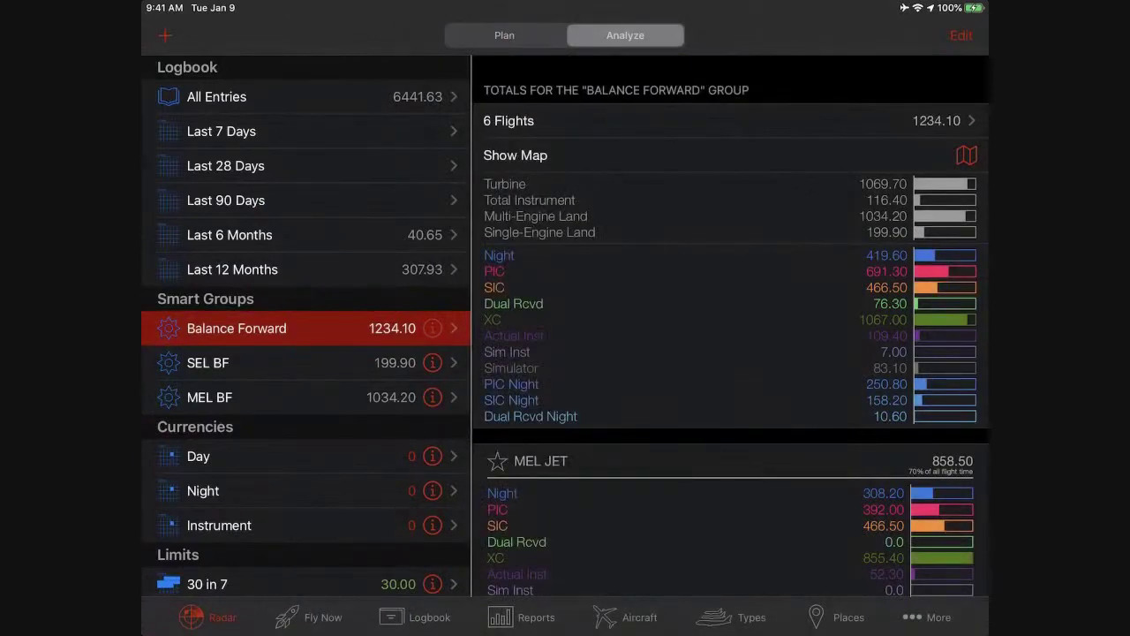
Open the 31 Dec 10 Simulator entry from Balance Forward's 6 flights.
{"action": "left_click", "coordinate": [731, 120]}
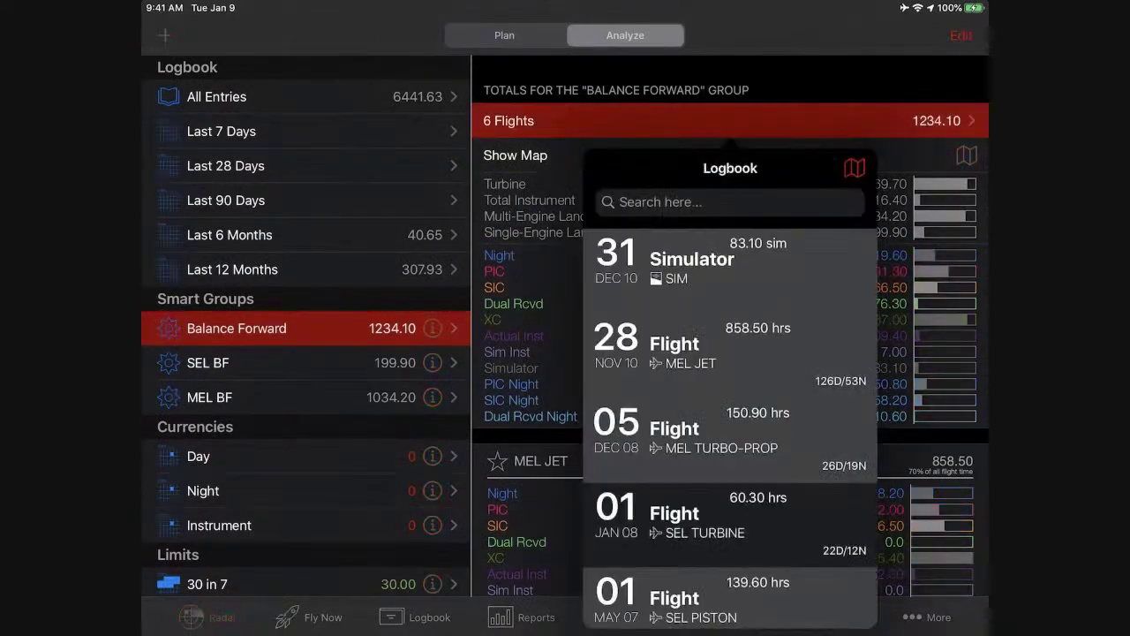
{"action": "left_click", "coordinate": [707, 261]}
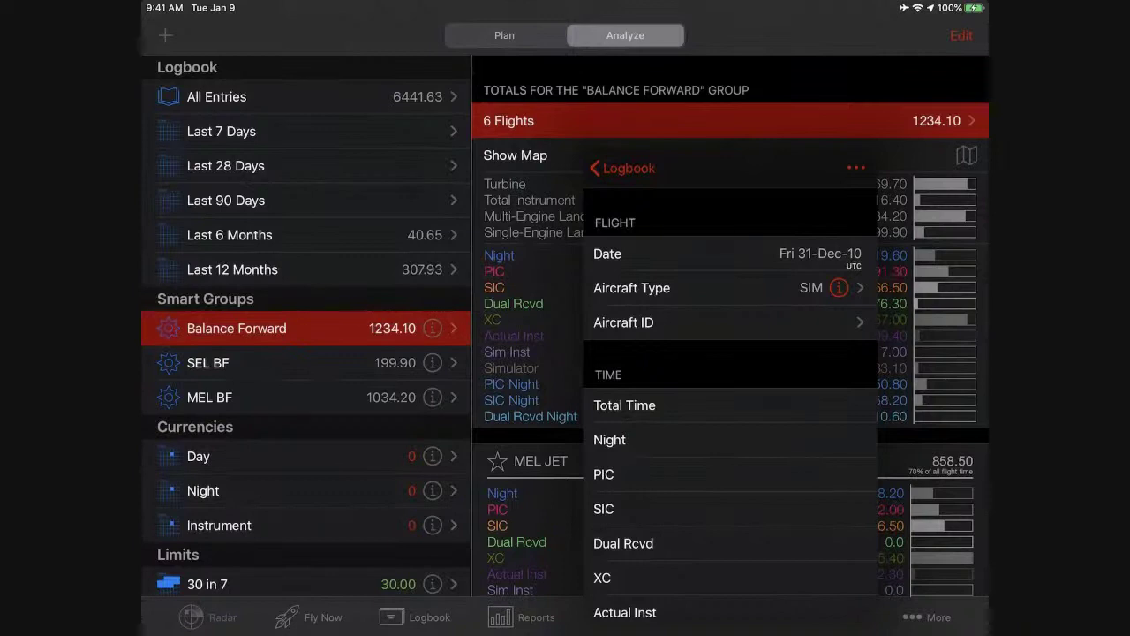
Open the field configuration for this entry's DUTY section.
{"action": "left_click", "coordinate": [856, 168]}
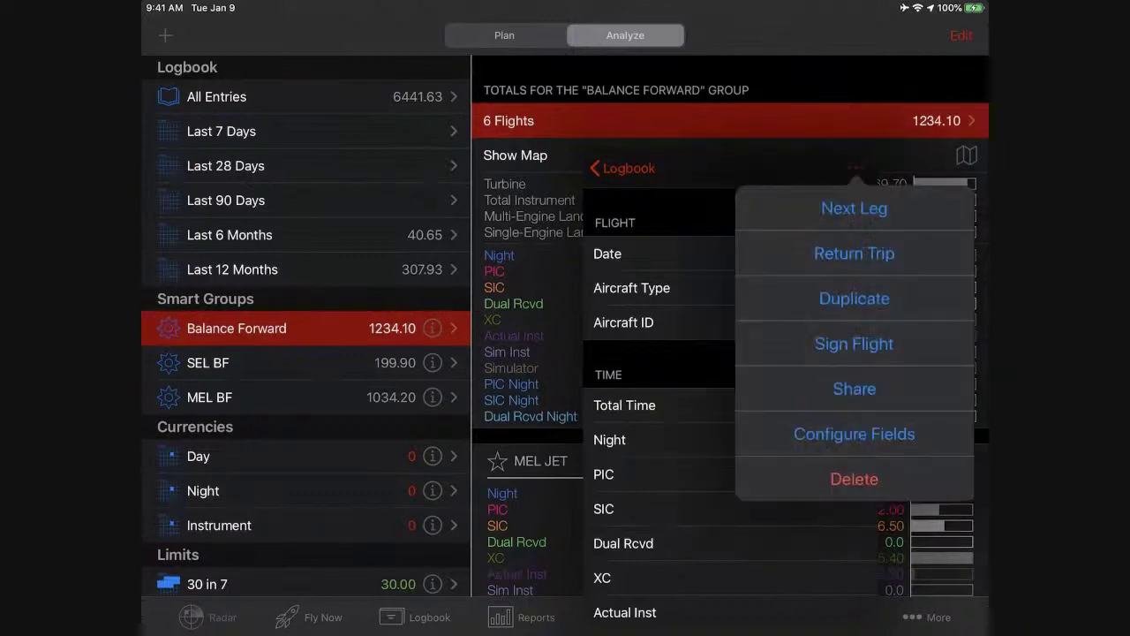
{"action": "left_click", "coordinate": [854, 433]}
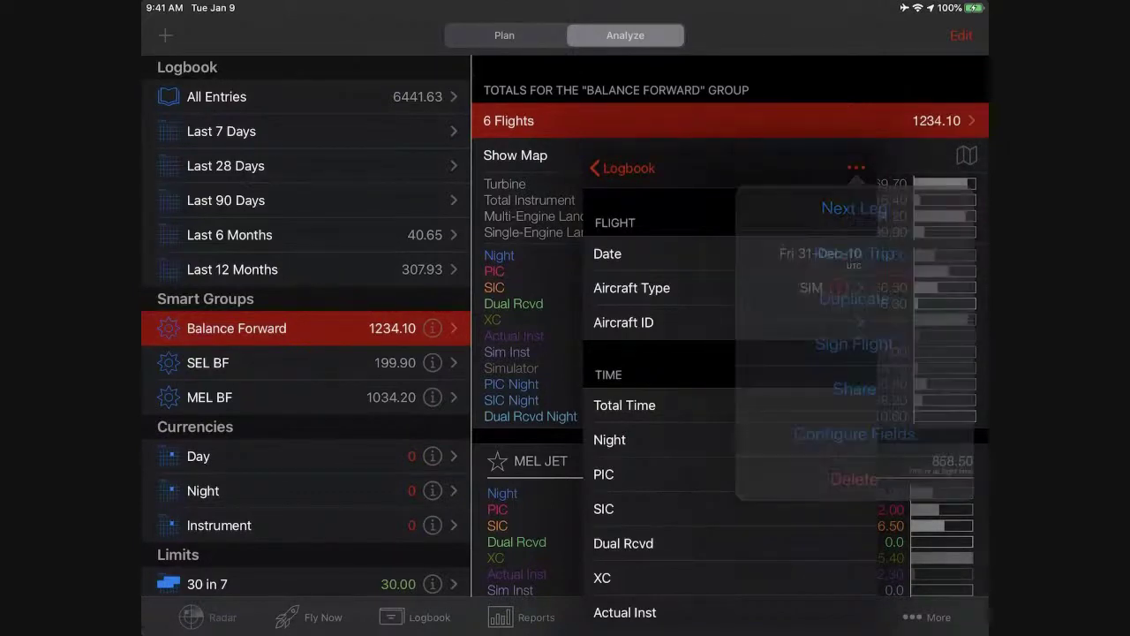
{"action": "scroll", "coordinate": [730, 389], "scroll_direction": "down", "scroll_amount": 5}
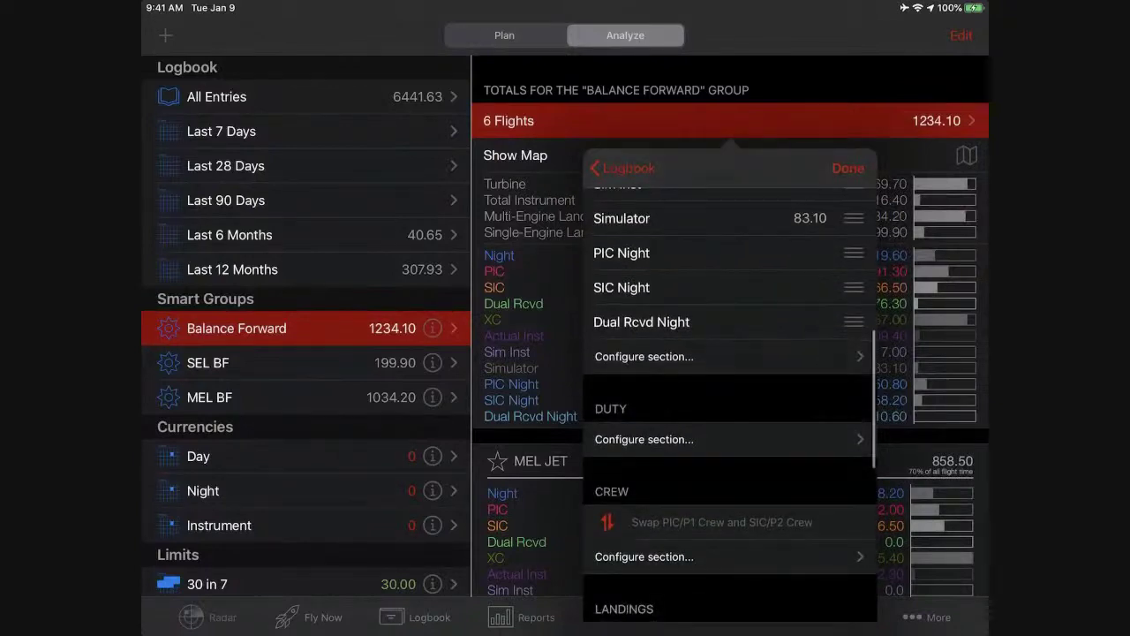
{"action": "left_click", "coordinate": [651, 439]}
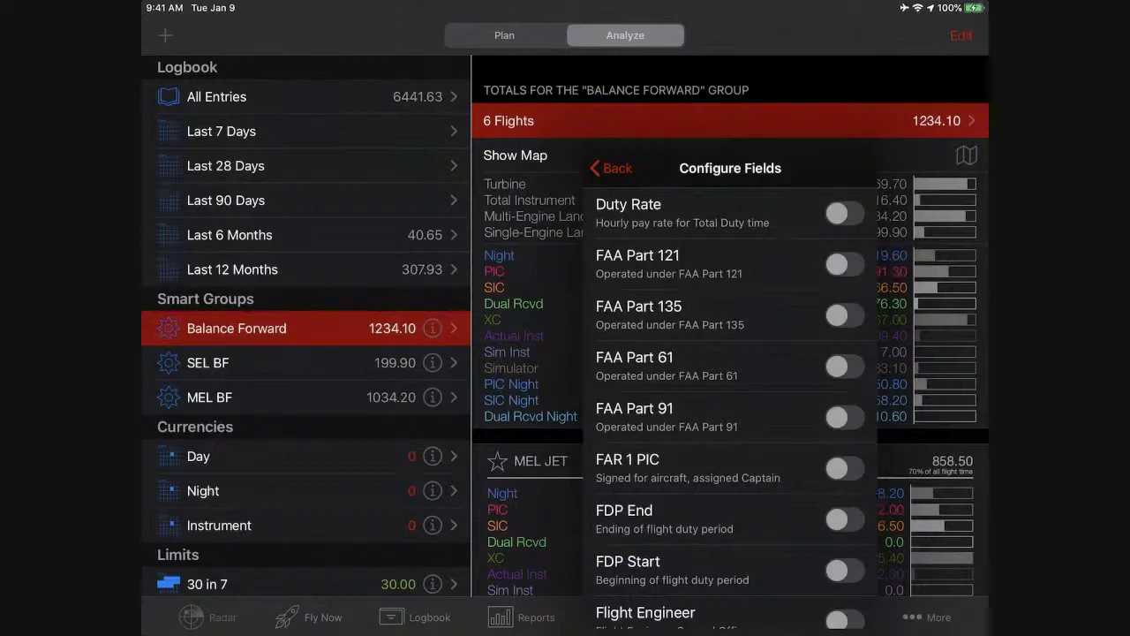
{"action": "scroll", "coordinate": [730, 393], "scroll_direction": "down", "scroll_amount": 10}
{"action": "scroll", "coordinate": [730, 393], "scroll_direction": "down", "scroll_amount": 10}
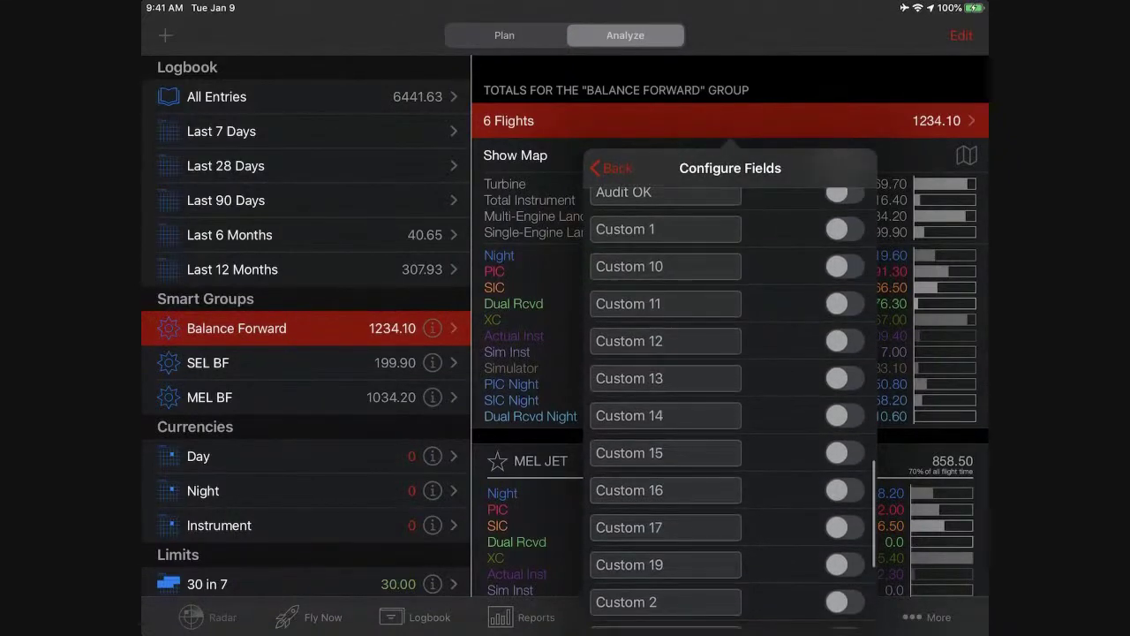
Rename the Custom 13 field to 'bf' and switch it on.
{"action": "left_click", "coordinate": [665, 378]}
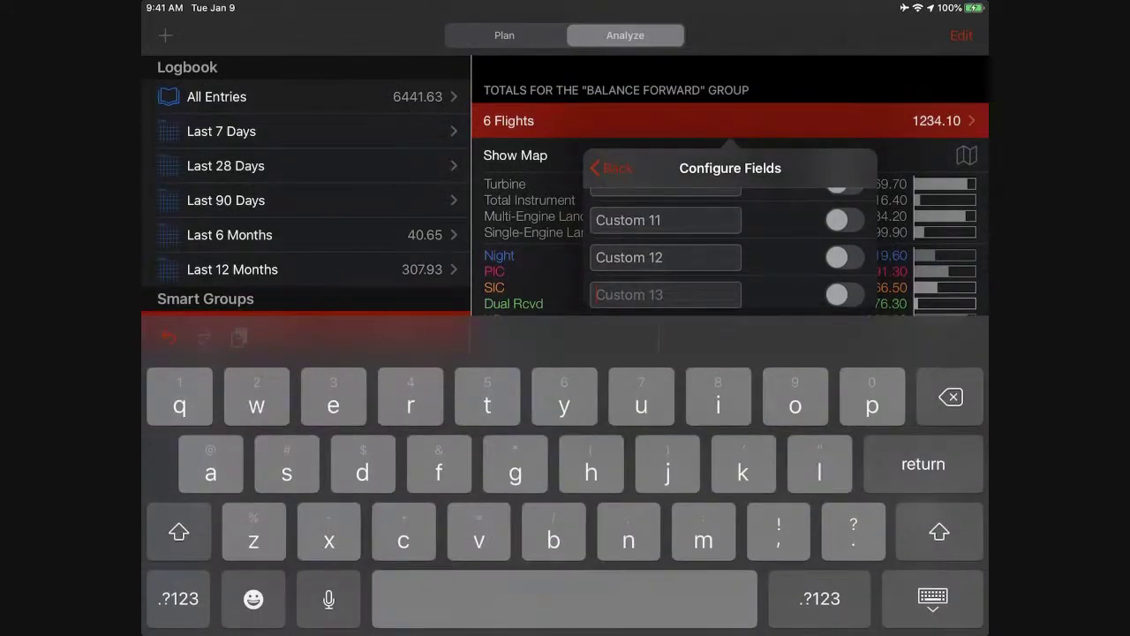
{"action": "type", "text": "ba"}
{"action": "key", "text": "BackSpace"}
{"action": "type", "text": "f"}
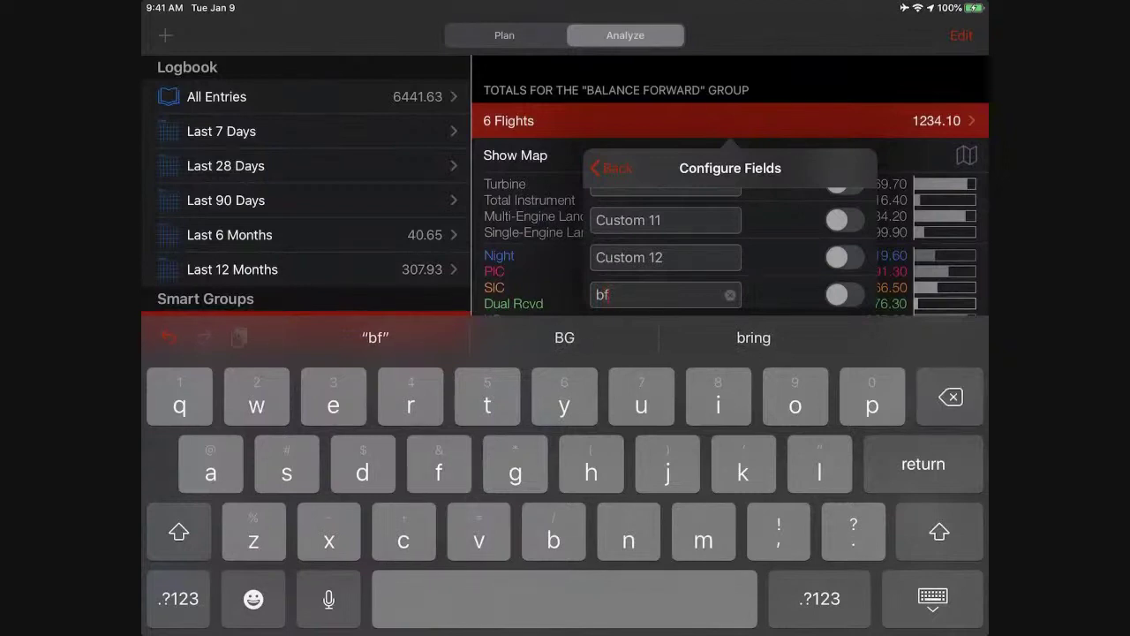
{"action": "key", "text": "Return"}
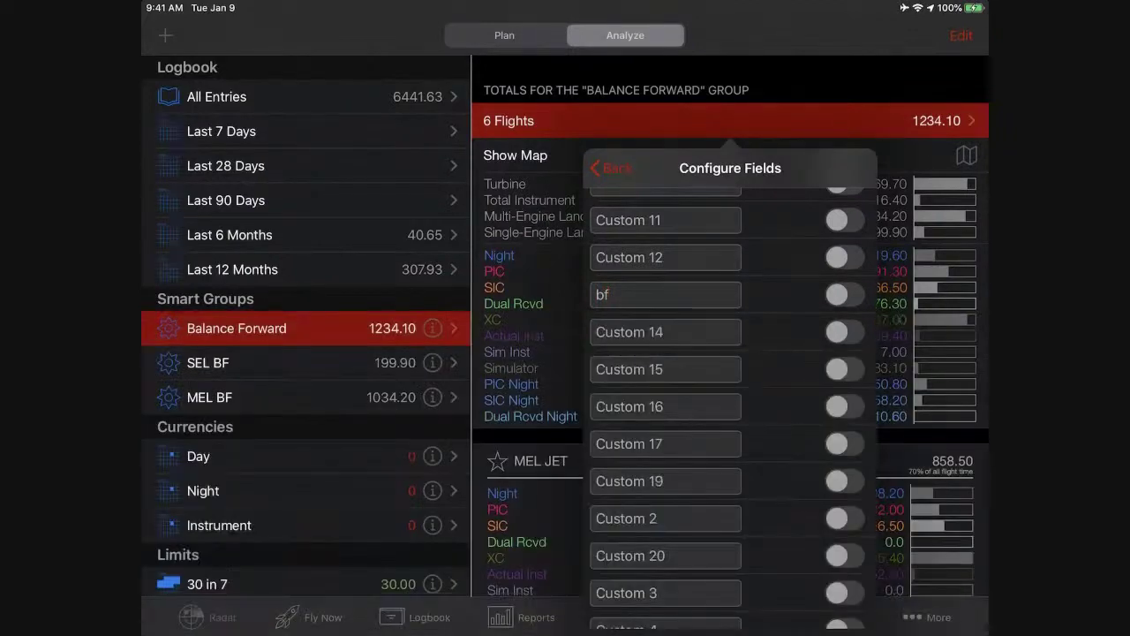
{"action": "left_click", "coordinate": [844, 294]}
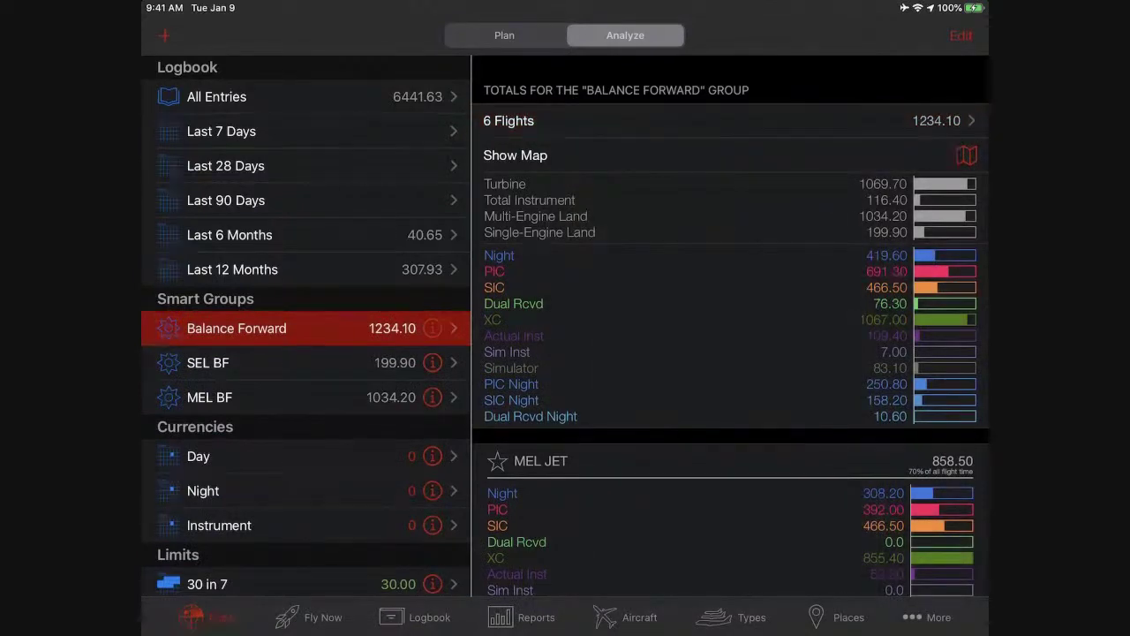
Turn bf on for the Simulator, 858.50 MEL JET and 150.90 MEL TURBO-PROP flights.
{"action": "left_click", "coordinate": [508, 120]}
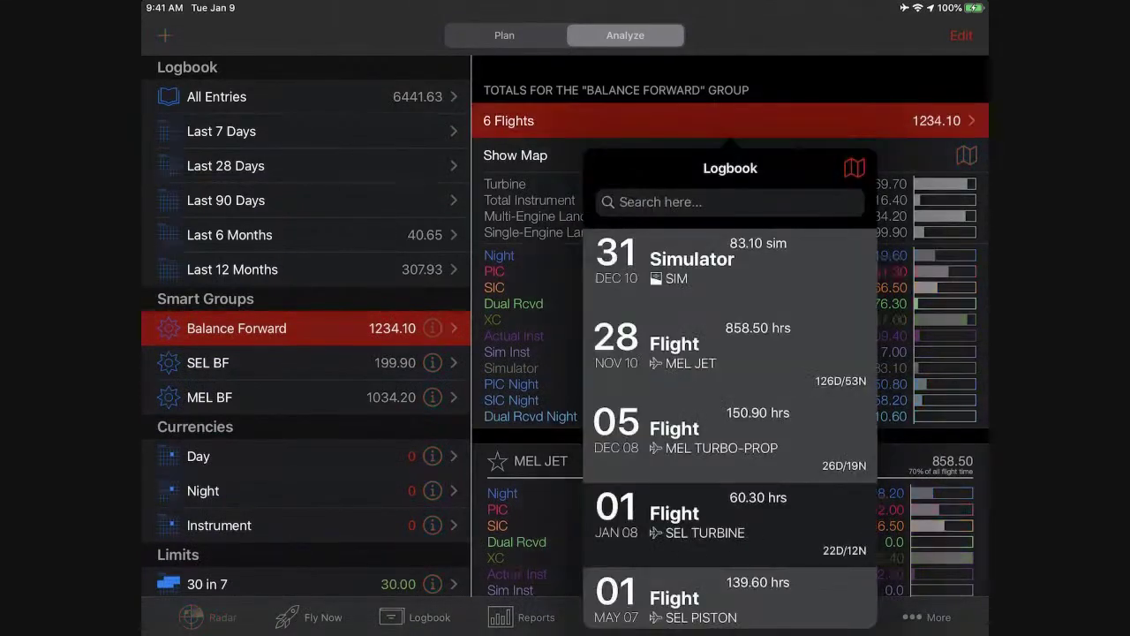
{"action": "left_click", "coordinate": [689, 253]}
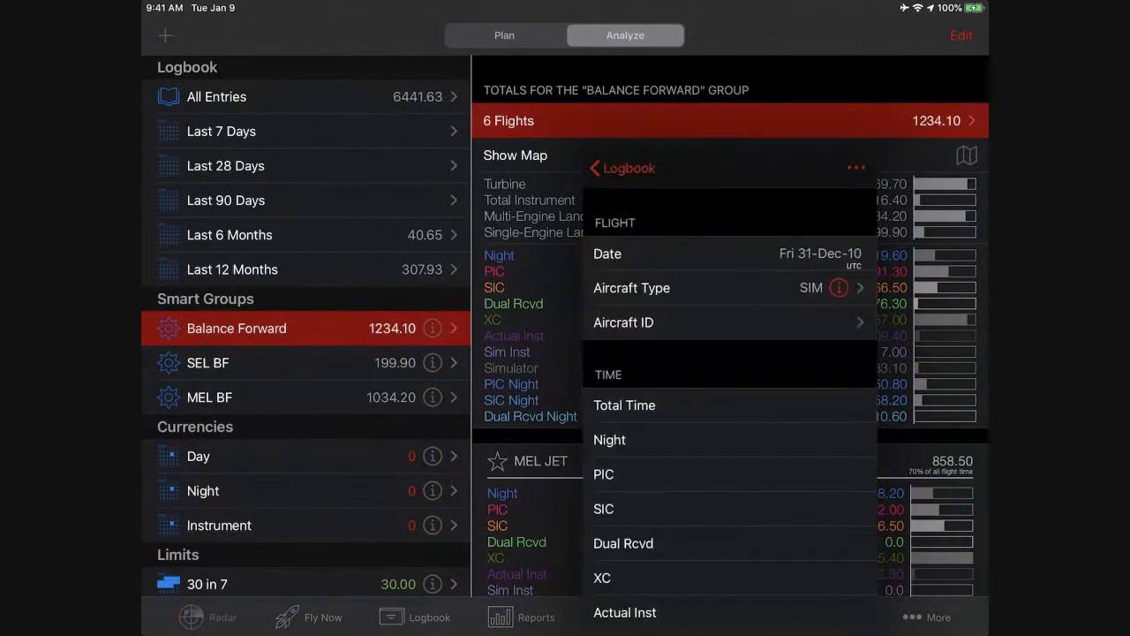
{"action": "scroll", "coordinate": [730, 406], "scroll_direction": "down", "scroll_amount": 5}
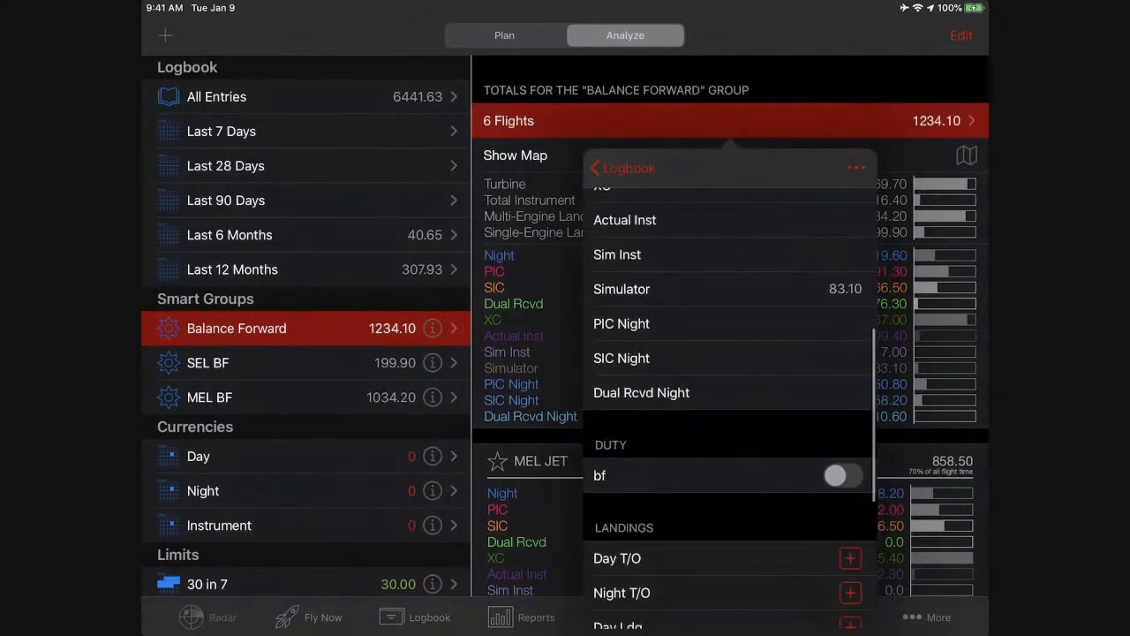
{"action": "left_click", "coordinate": [844, 474]}
{"action": "left_click", "coordinate": [623, 168]}
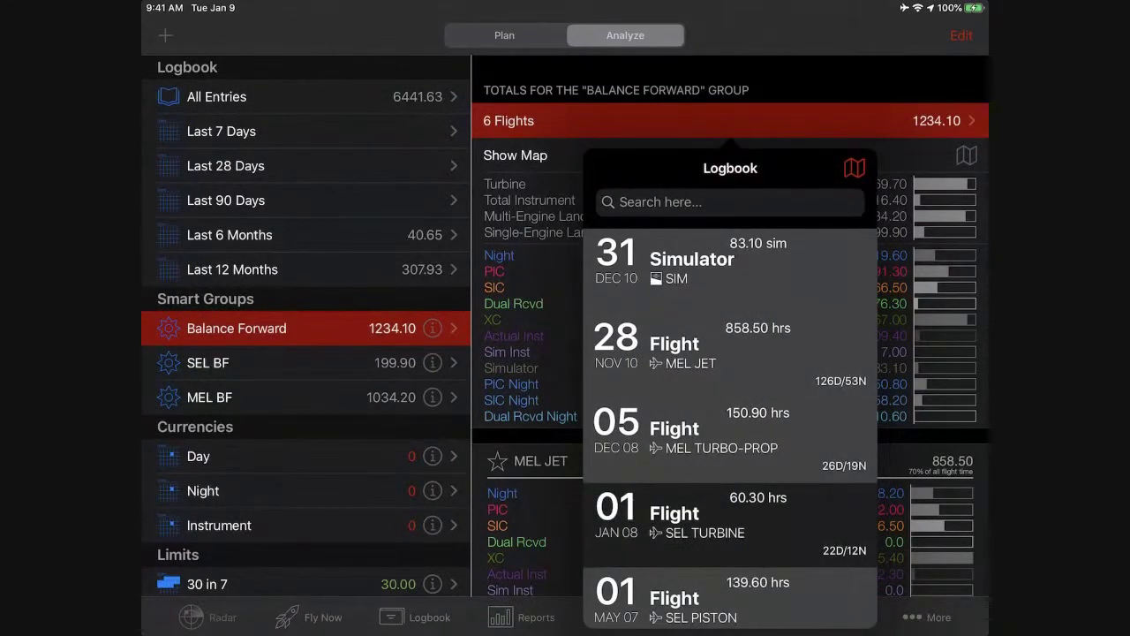
{"action": "left_click", "coordinate": [729, 349]}
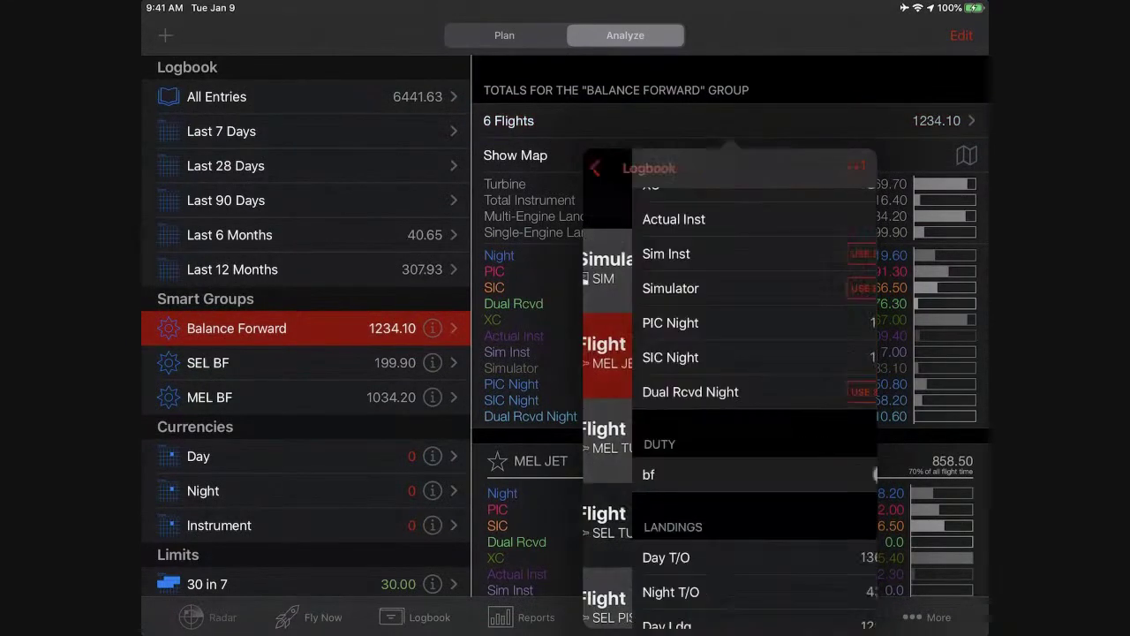
{"action": "left_click", "coordinate": [844, 474]}
{"action": "left_click", "coordinate": [622, 168]}
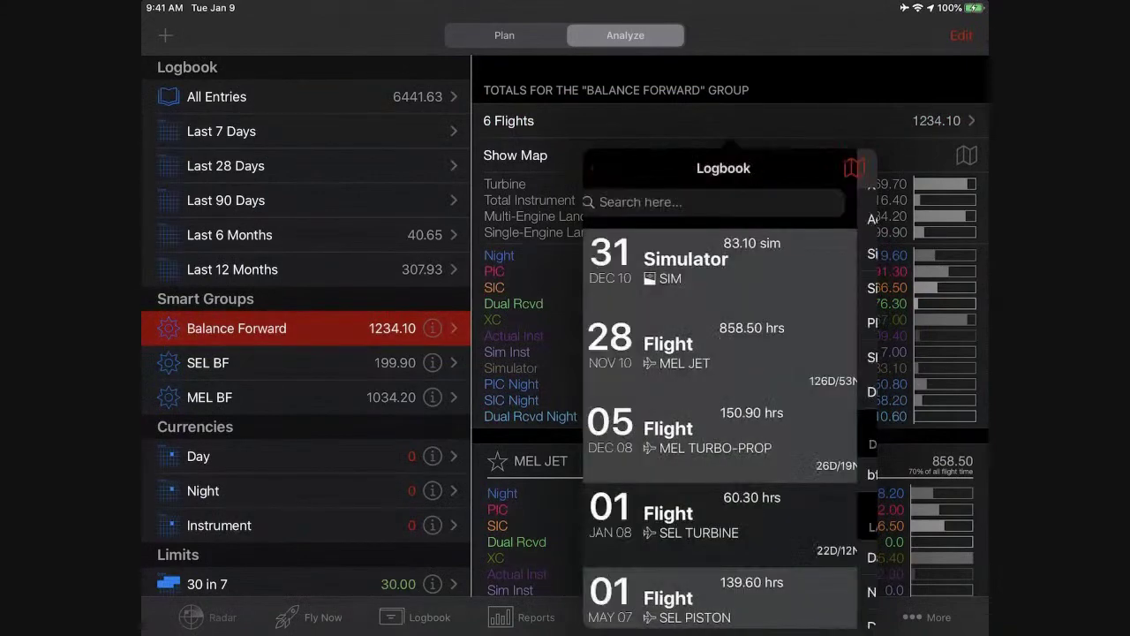
{"action": "left_click", "coordinate": [729, 417]}
{"action": "left_click", "coordinate": [843, 474]}
{"action": "left_click", "coordinate": [623, 168]}
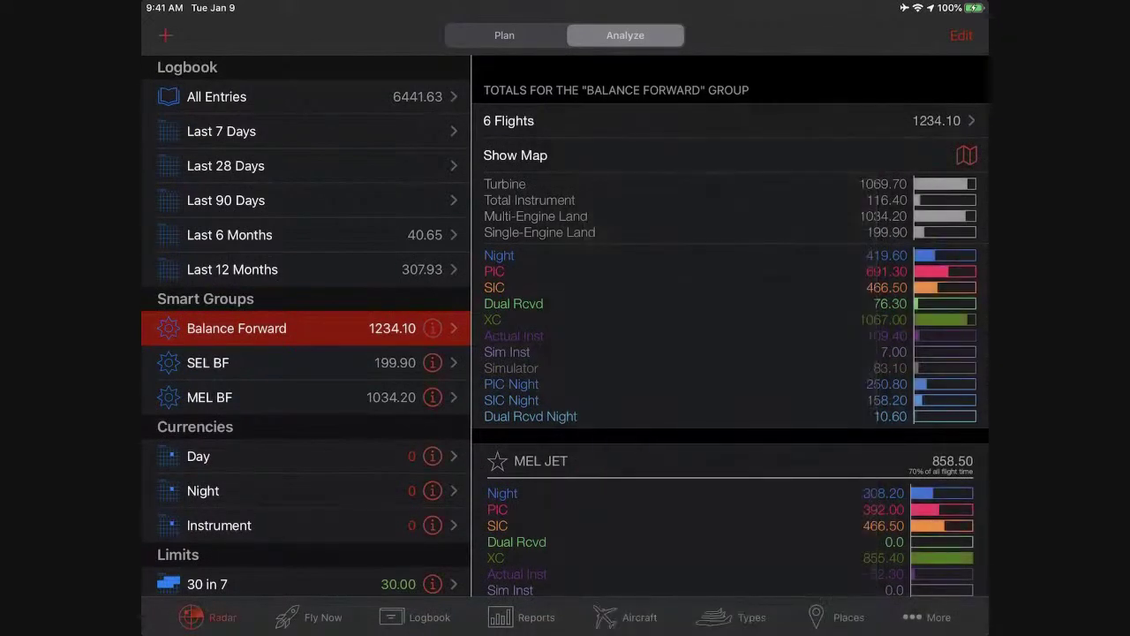
{"action": "left_click", "coordinate": [165, 36]}
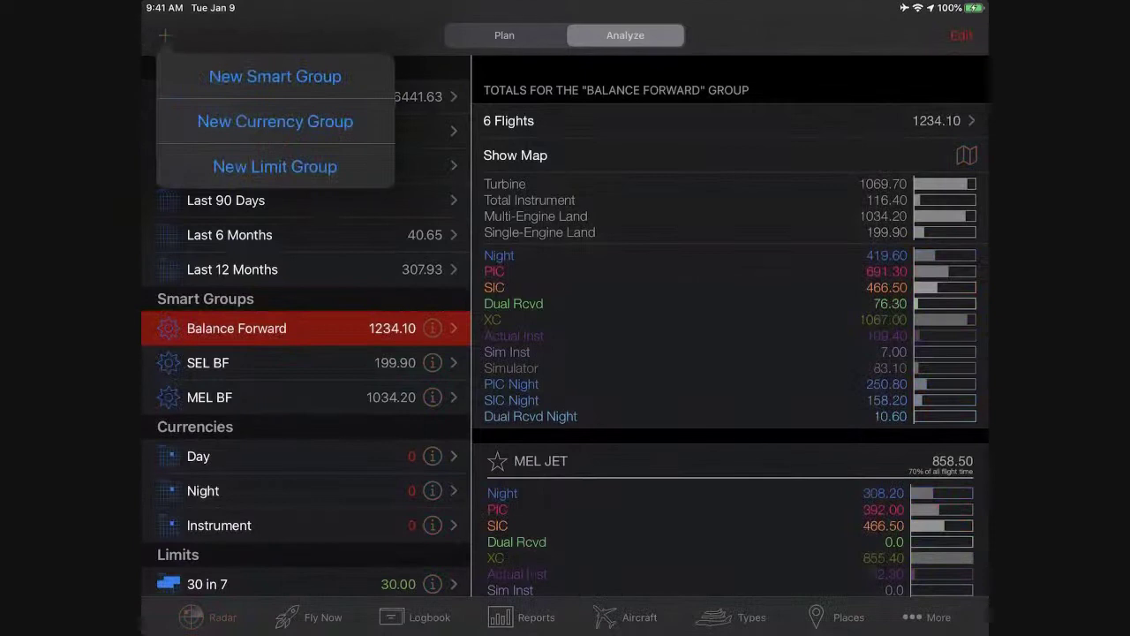
Create a new smart group named New bf.
{"action": "left_click", "coordinate": [274, 76]}
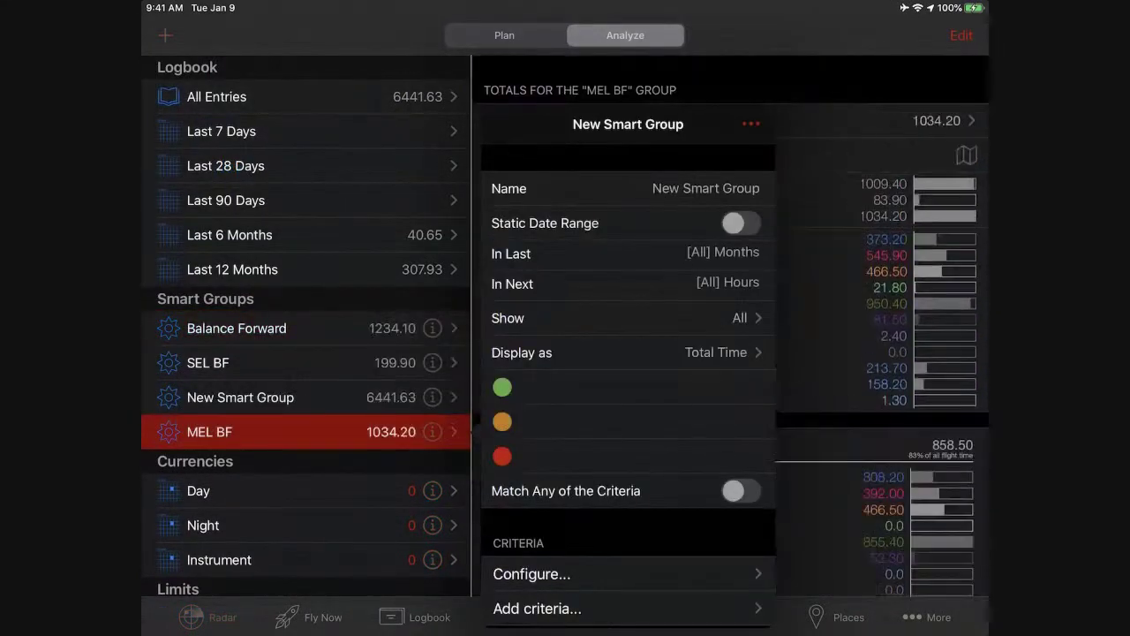
{"action": "left_click", "coordinate": [707, 188]}
{"action": "type", "text": "Ne"}
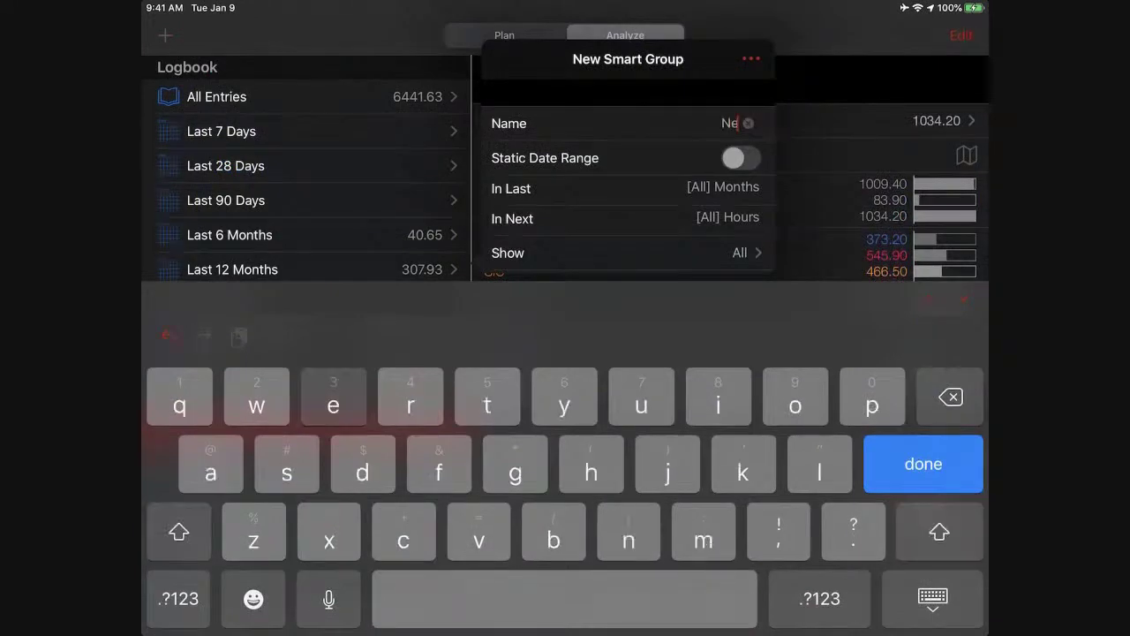
{"action": "type", "text": "w Sm"}
{"action": "key", "text": "Return"}
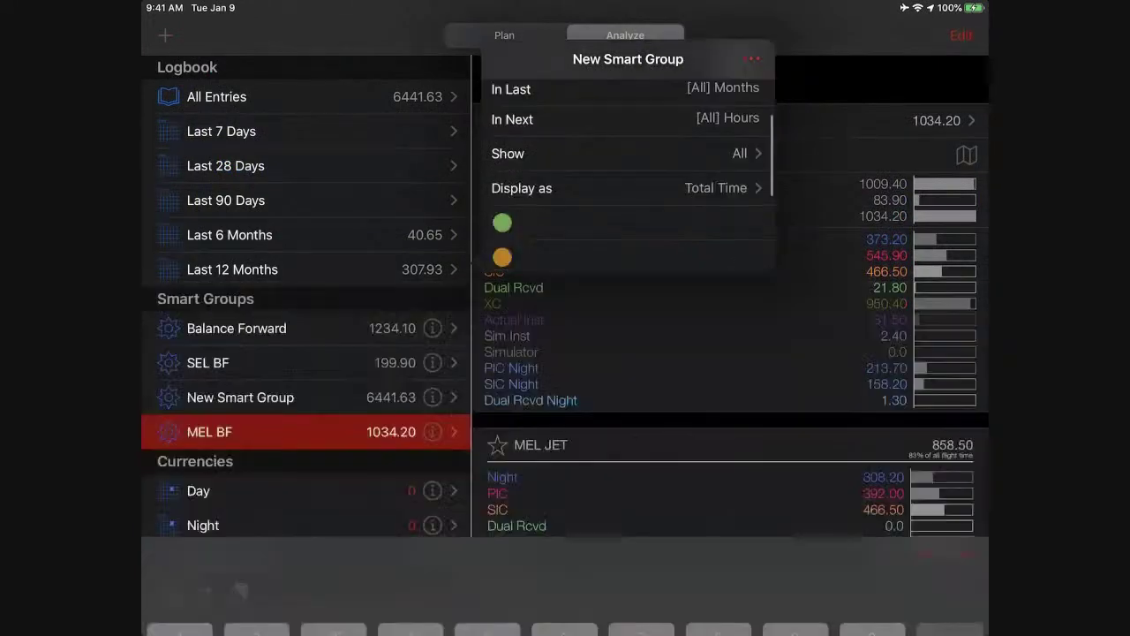
Give New bf the criterion Duty: bf is on, then return to the totals view.
{"action": "left_click", "coordinate": [535, 580]}
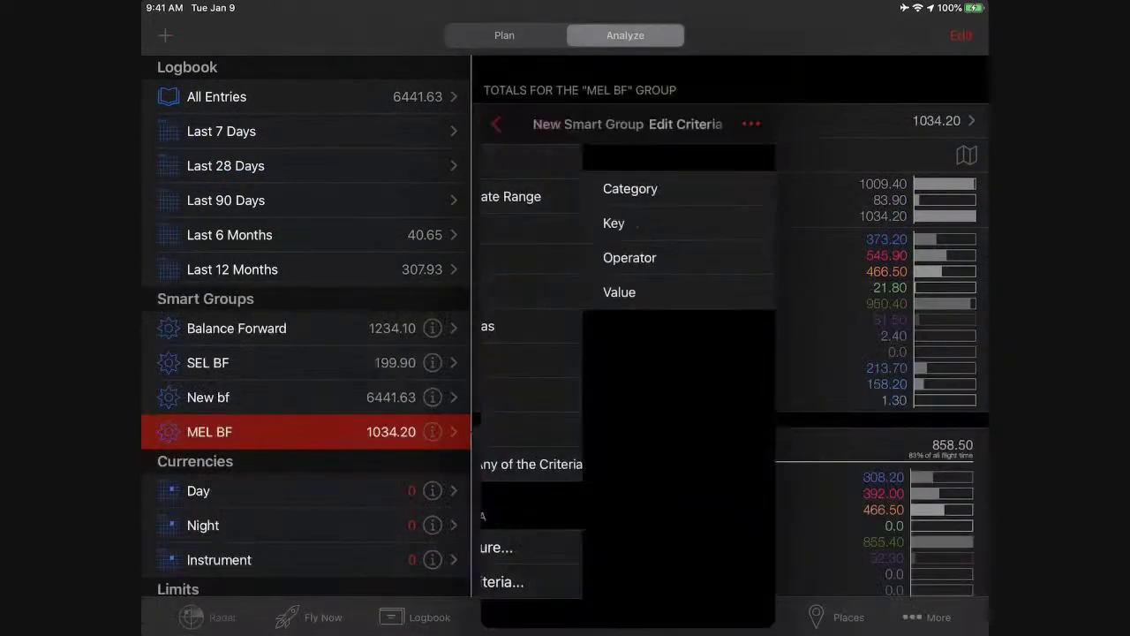
{"action": "left_click", "coordinate": [627, 188]}
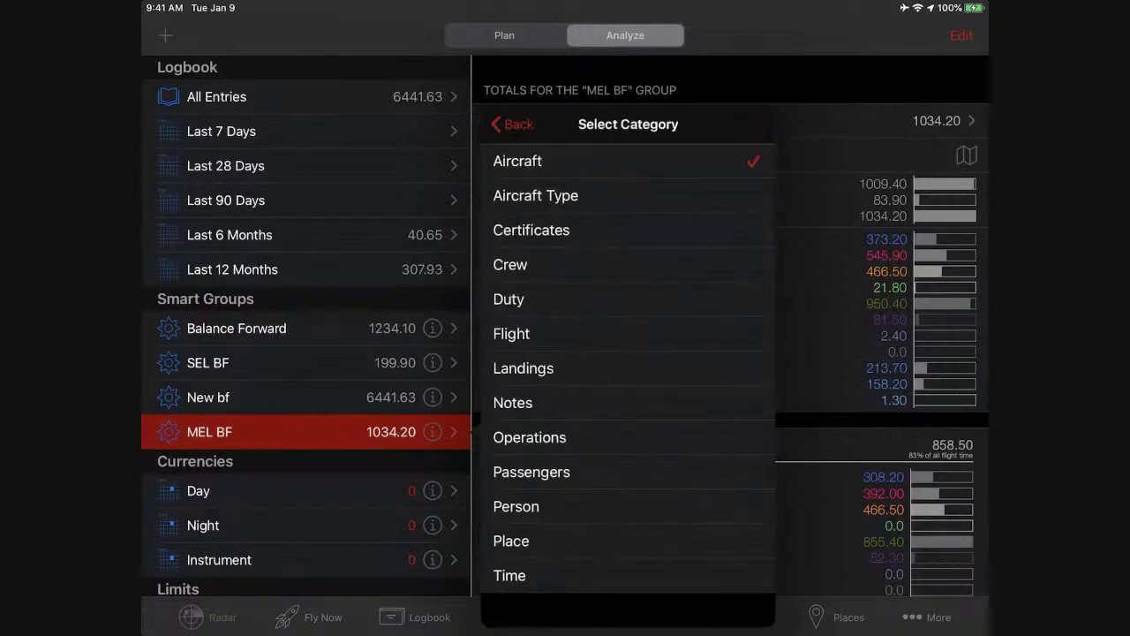
{"action": "left_click", "coordinate": [583, 297]}
{"action": "left_click", "coordinate": [627, 222]}
{"action": "scroll", "coordinate": [627, 380], "scroll_direction": "down", "scroll_amount": 1}
{"action": "scroll", "coordinate": [633, 388], "scroll_direction": "down", "scroll_amount": 10}
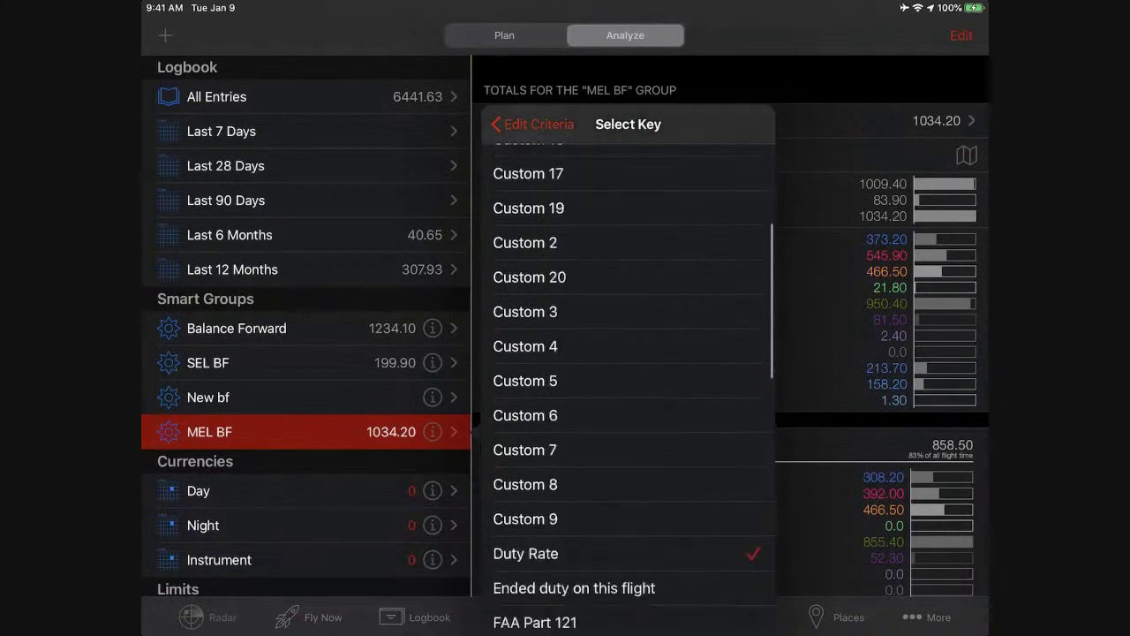
{"action": "scroll", "coordinate": [632, 389], "scroll_direction": "down", "scroll_amount": 8}
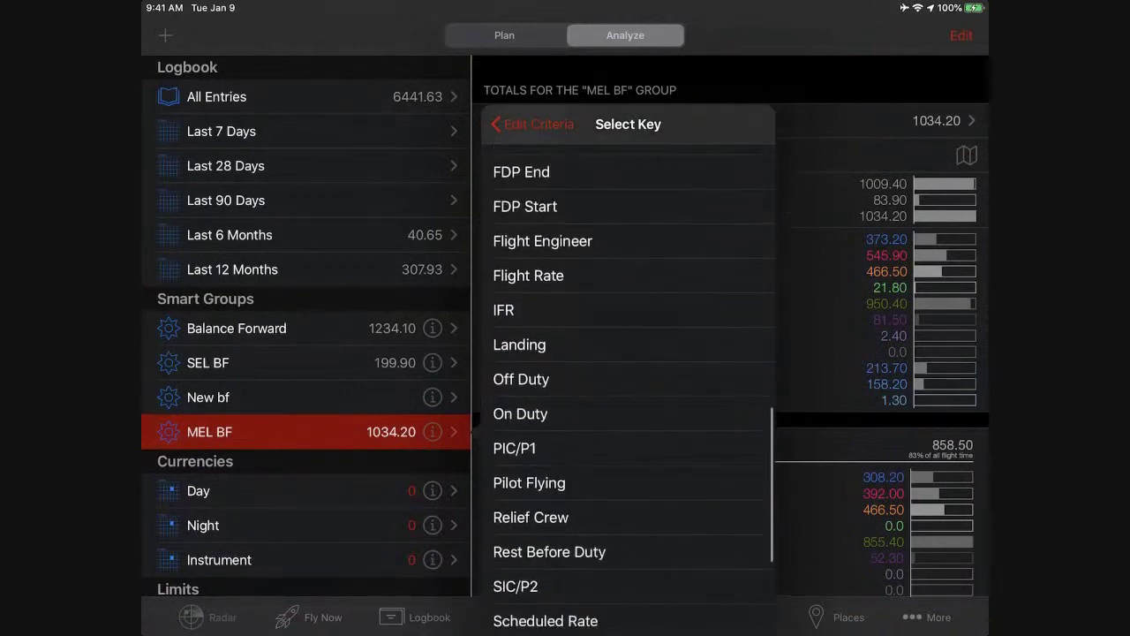
{"action": "scroll", "coordinate": [633, 389], "scroll_direction": "down", "scroll_amount": 2}
{"action": "scroll", "coordinate": [627, 389], "scroll_direction": "down", "scroll_amount": 5}
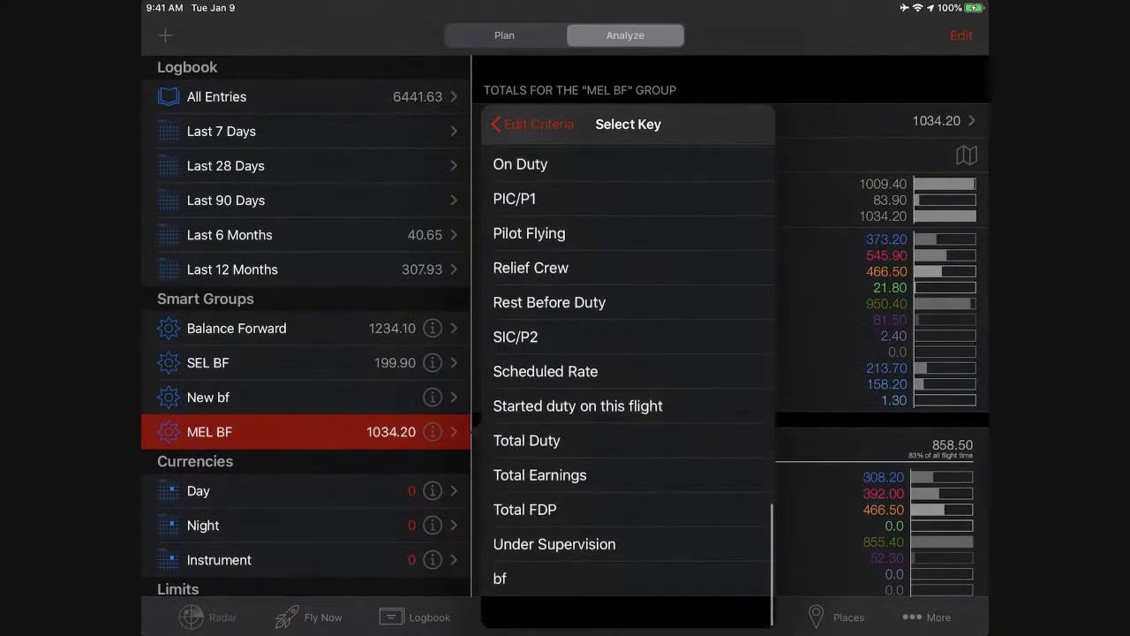
{"action": "left_click", "coordinate": [627, 610]}
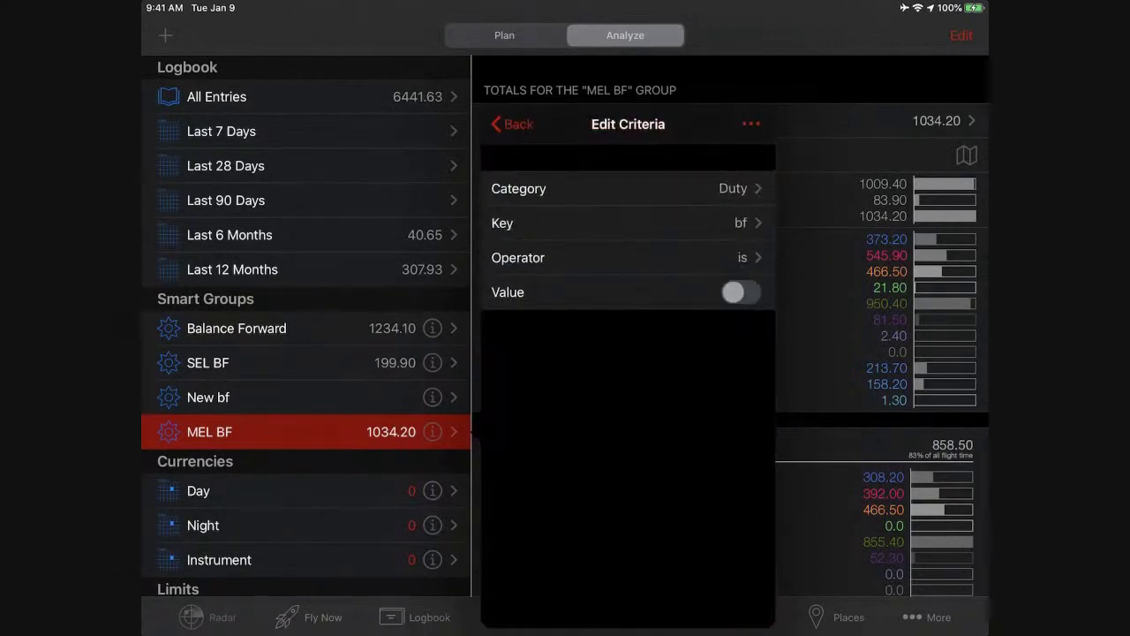
{"action": "left_click", "coordinate": [740, 291]}
{"action": "left_click", "coordinate": [512, 123]}
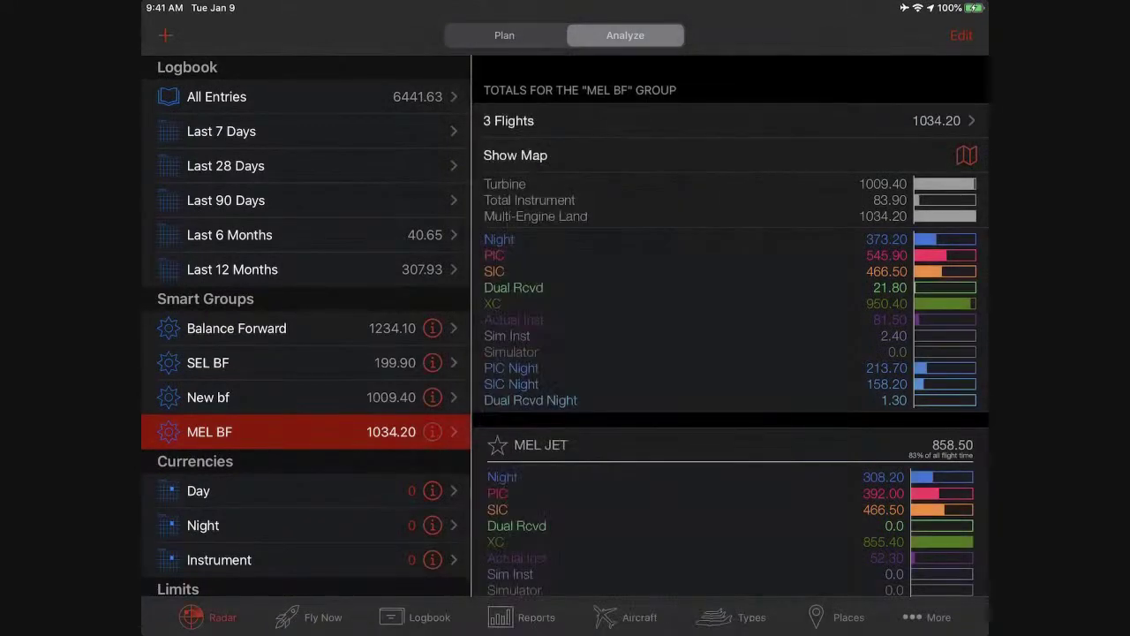
{"action": "left_click", "coordinate": [205, 617]}
List MEL BF's three flights: MEL JET 858.50, MEL TURBO-PROP 150.90, MEL PISTON 24.80.
{"action": "left_click", "coordinate": [530, 120]}
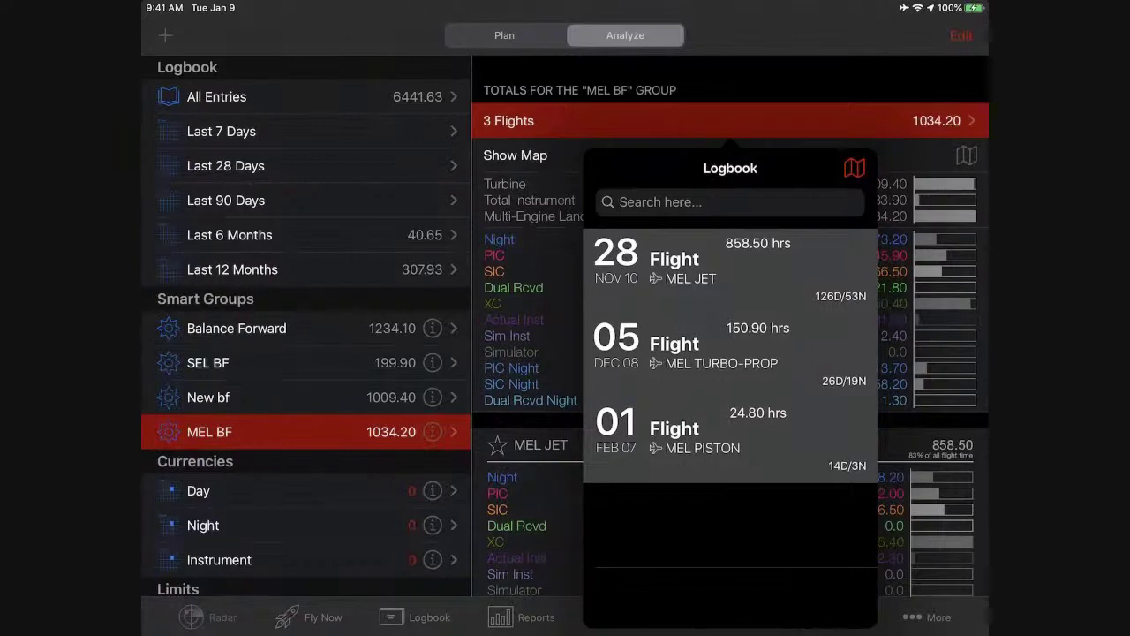
Show the BE50 Beech 50 Twin Bonanza details in the Aircraft Types list.
{"action": "left_click", "coordinate": [733, 618]}
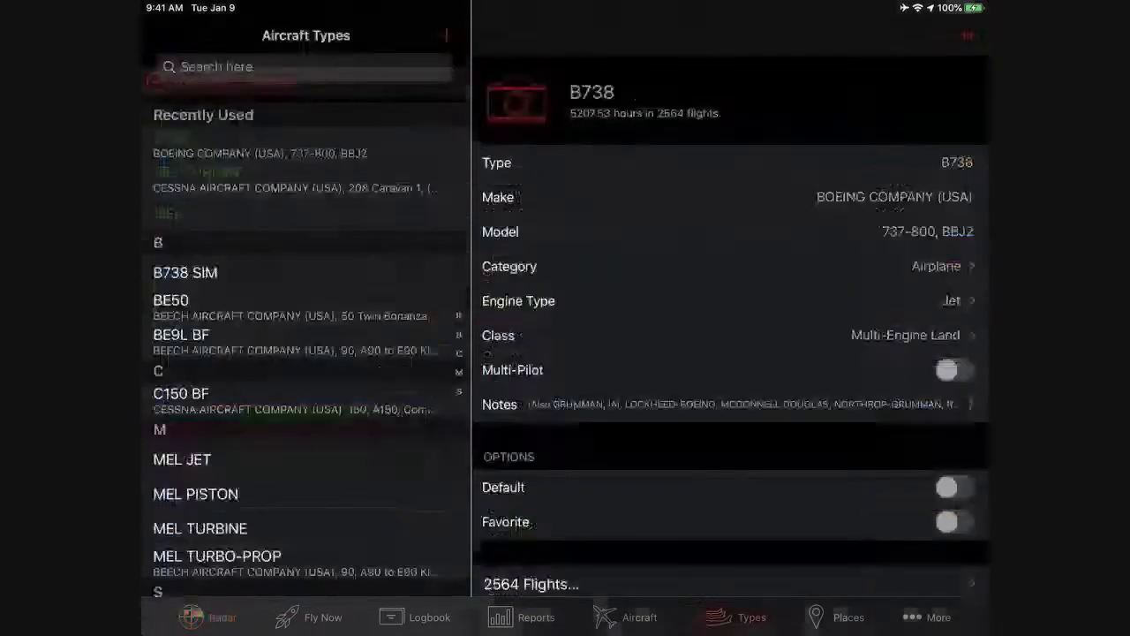
{"action": "left_click", "coordinate": [294, 301]}
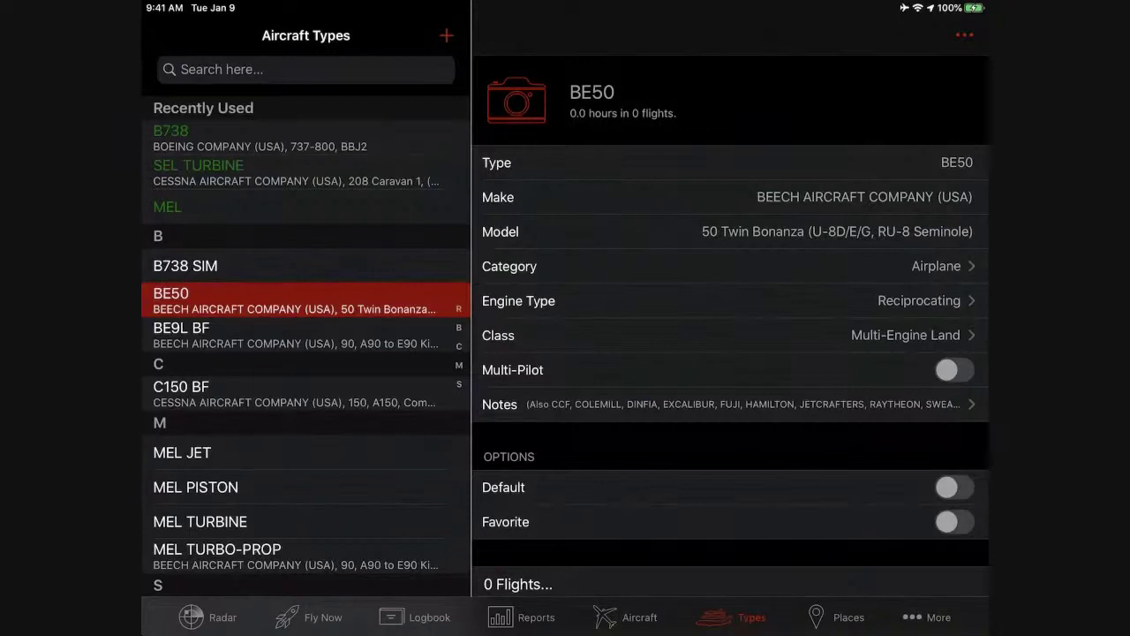
{"action": "left_click", "coordinate": [306, 69]}
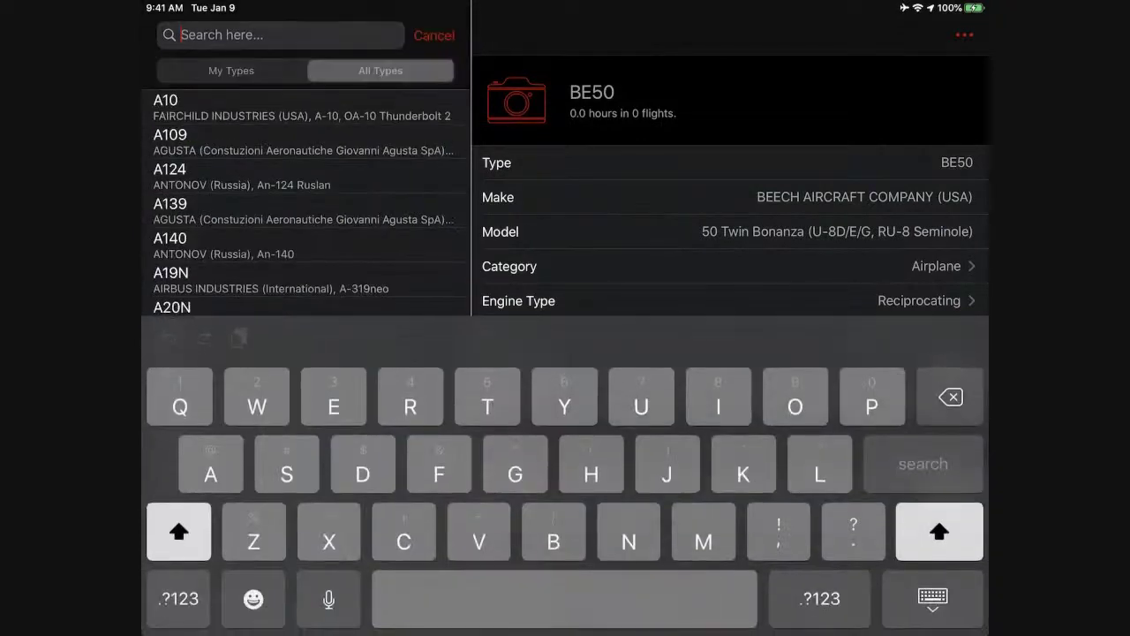
Try searching the aircraft types for '32', then cancel the search.
{"action": "type", "text": "A"}
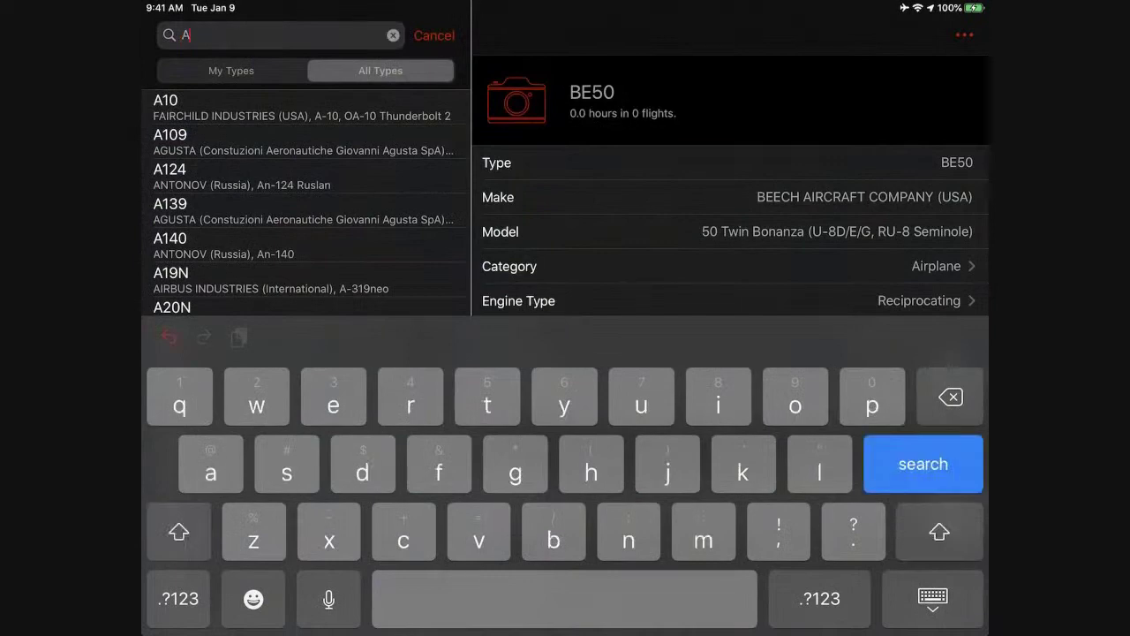
{"action": "type", "text": "er"}
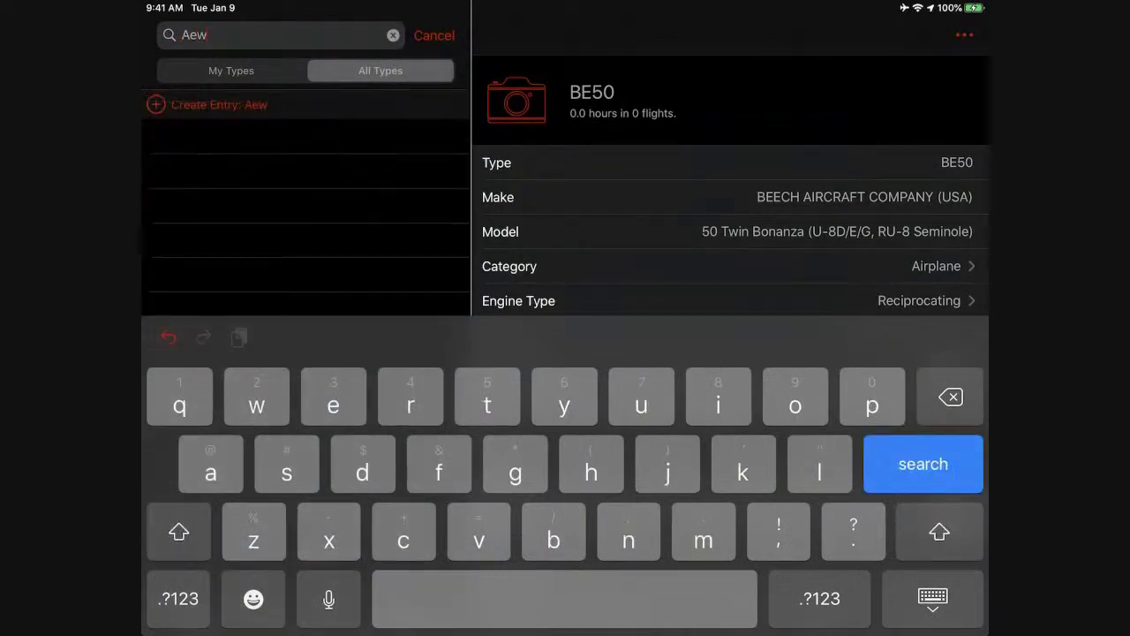
{"action": "key", "text": "BackSpace"}
{"action": "key", "text": "BackSpace"}
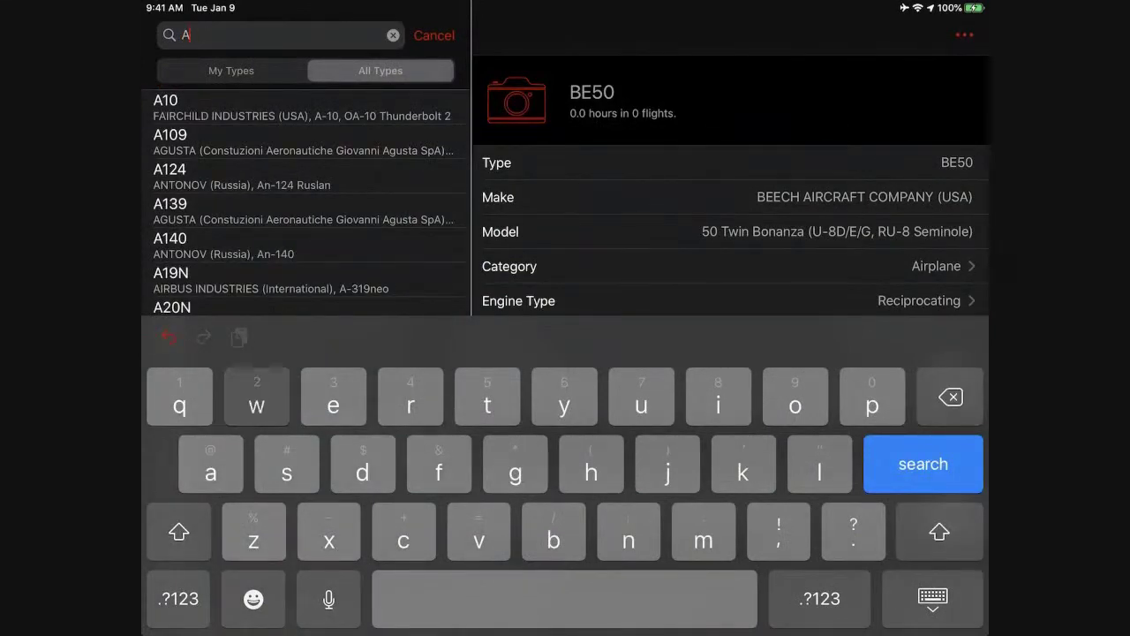
{"action": "type", "text": "w"}
{"action": "key", "text": "BackSpace"}
{"action": "type", "text": "32"}
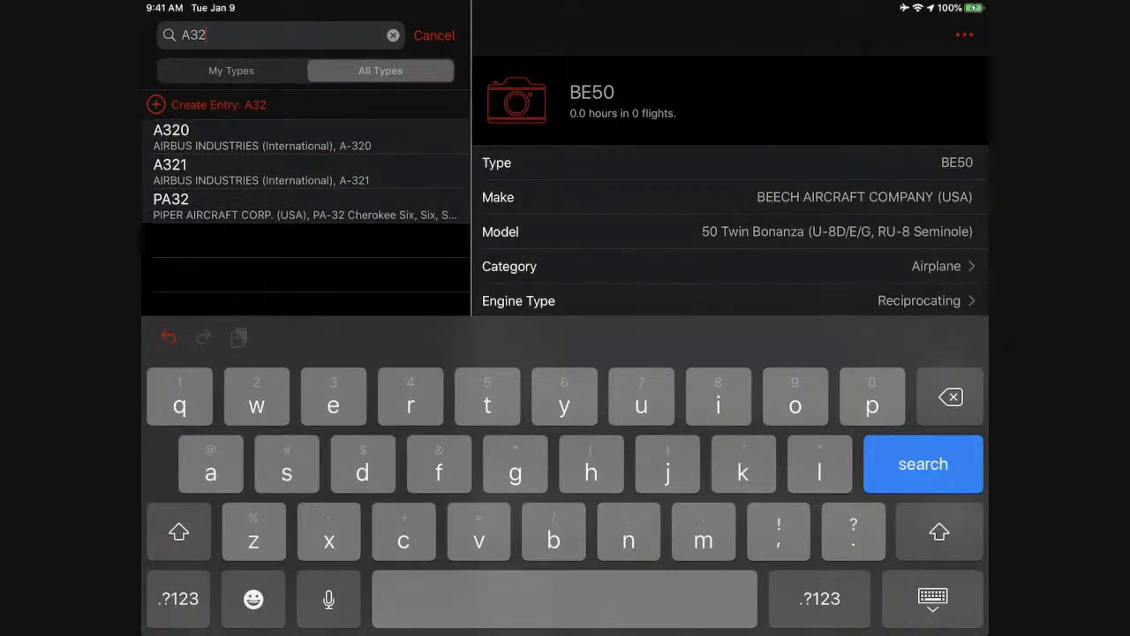
{"action": "left_click", "coordinate": [433, 35]}
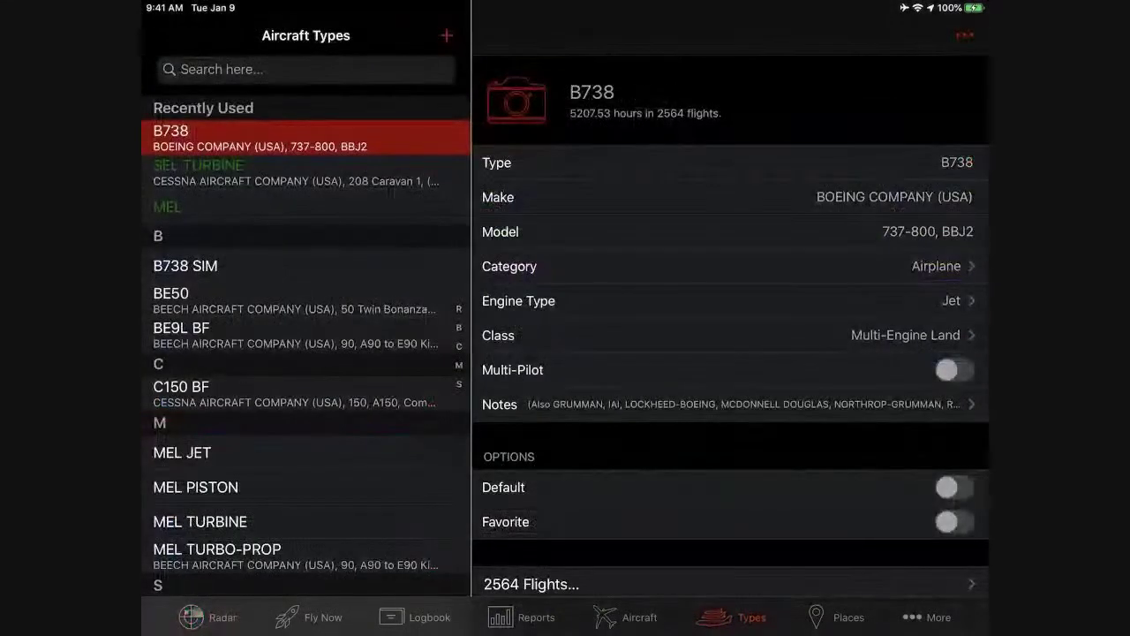
{"action": "scroll", "coordinate": [306, 353], "scroll_direction": "down", "scroll_amount": 2}
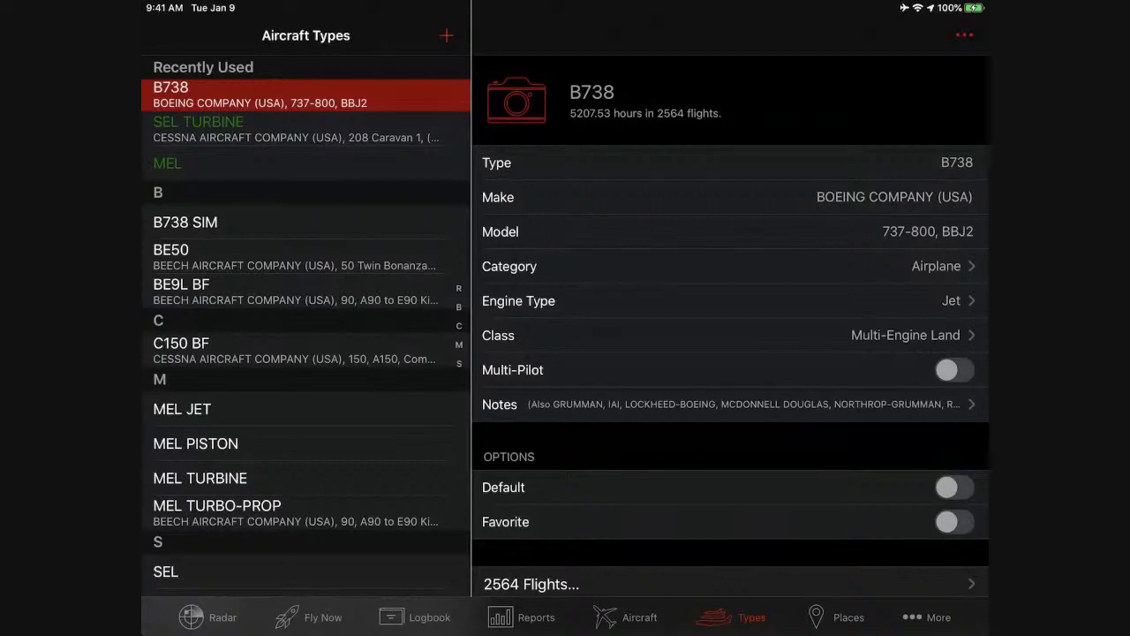
{"action": "scroll", "coordinate": [306, 353], "scroll_direction": "up", "scroll_amount": 2}
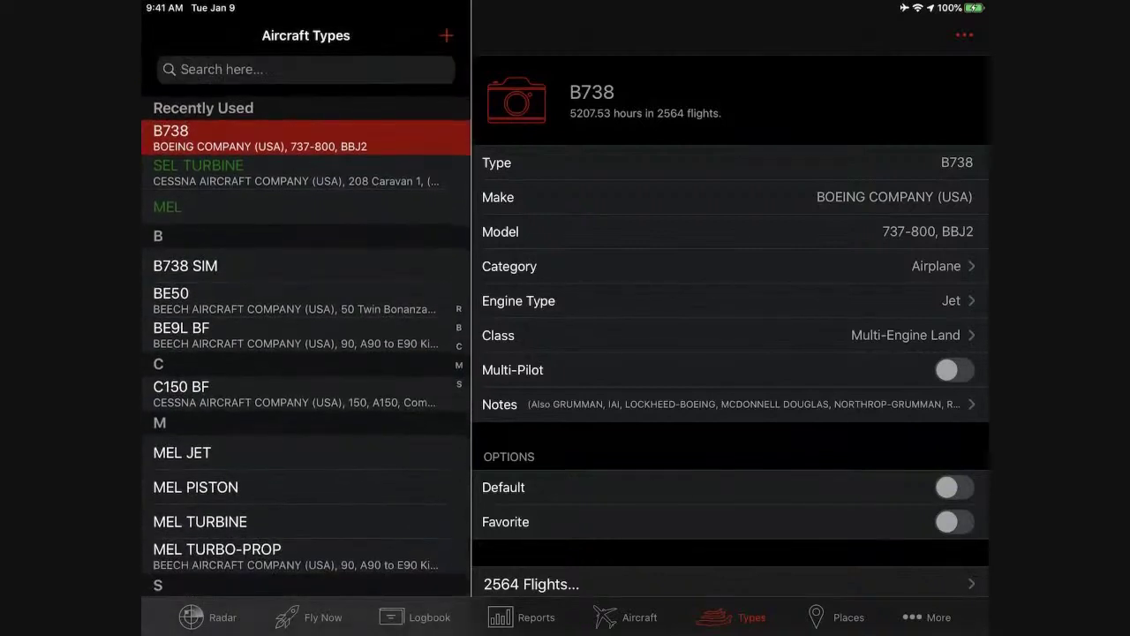
Search all aircraft types for 'A32' and add the Airbus A321 type.
{"action": "left_click", "coordinate": [306, 69]}
{"action": "type", "text": "A"}
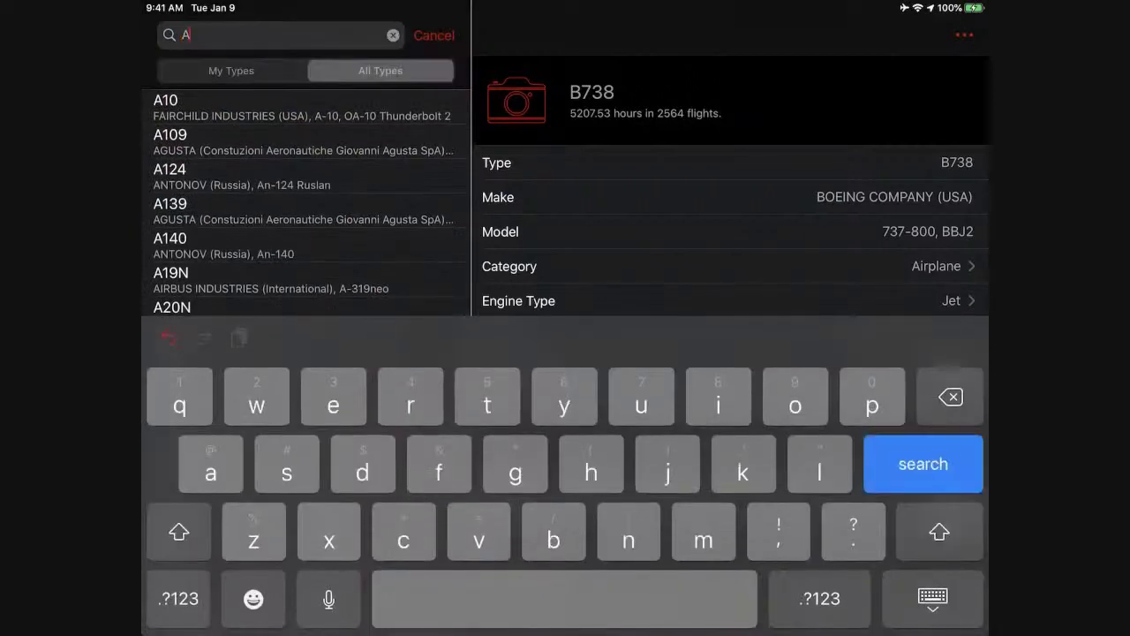
{"action": "type", "text": "32"}
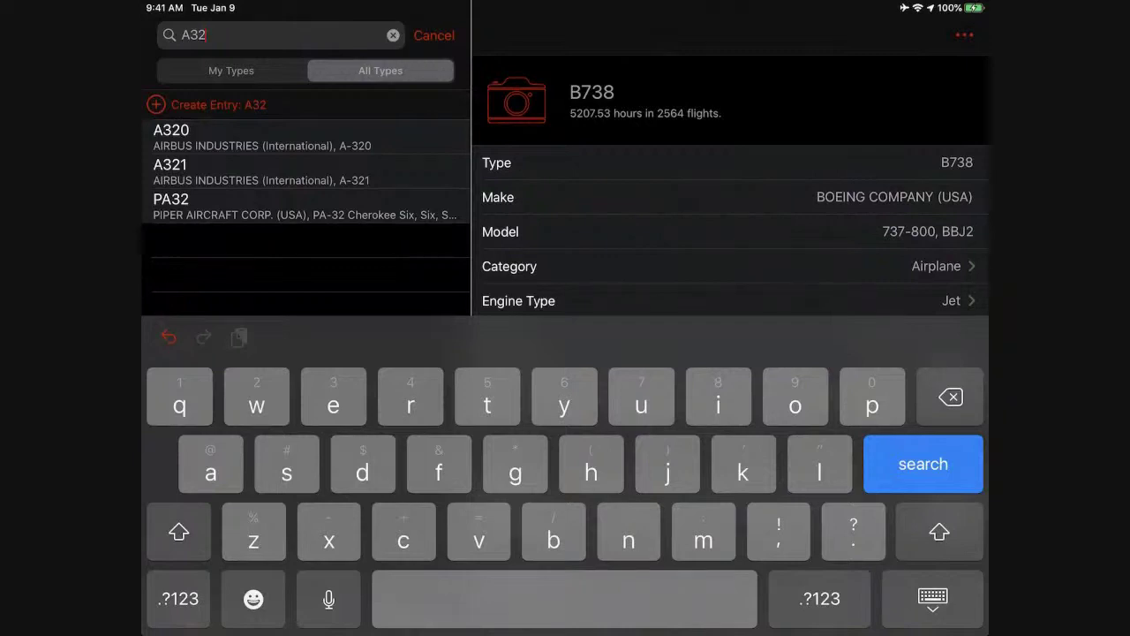
{"action": "left_click", "coordinate": [262, 171]}
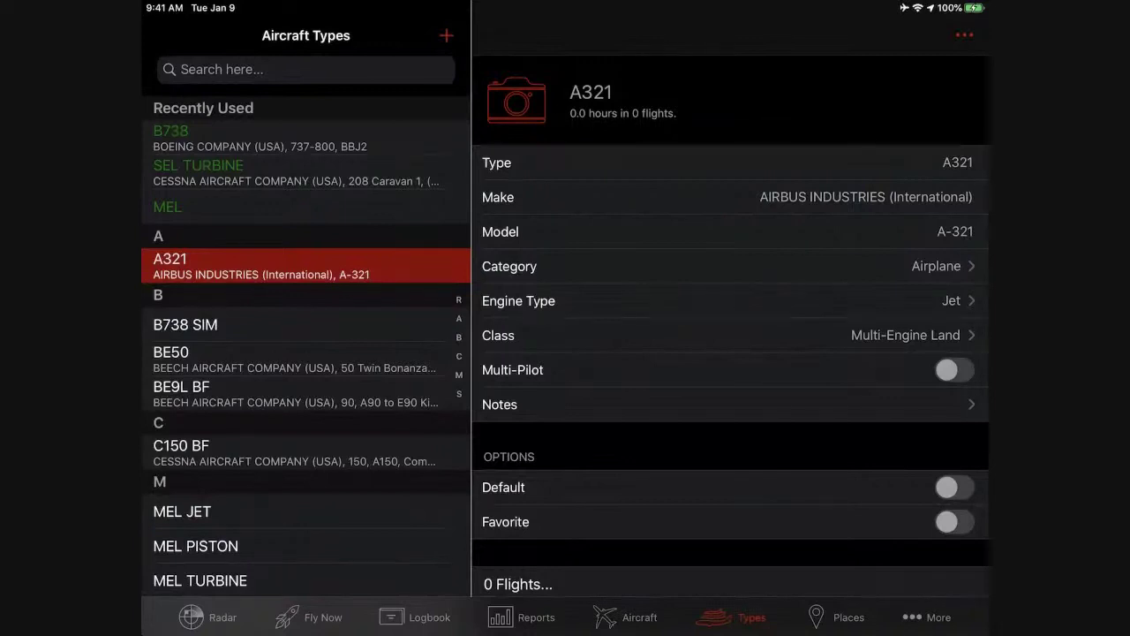
{"action": "left_click", "coordinate": [926, 618]}
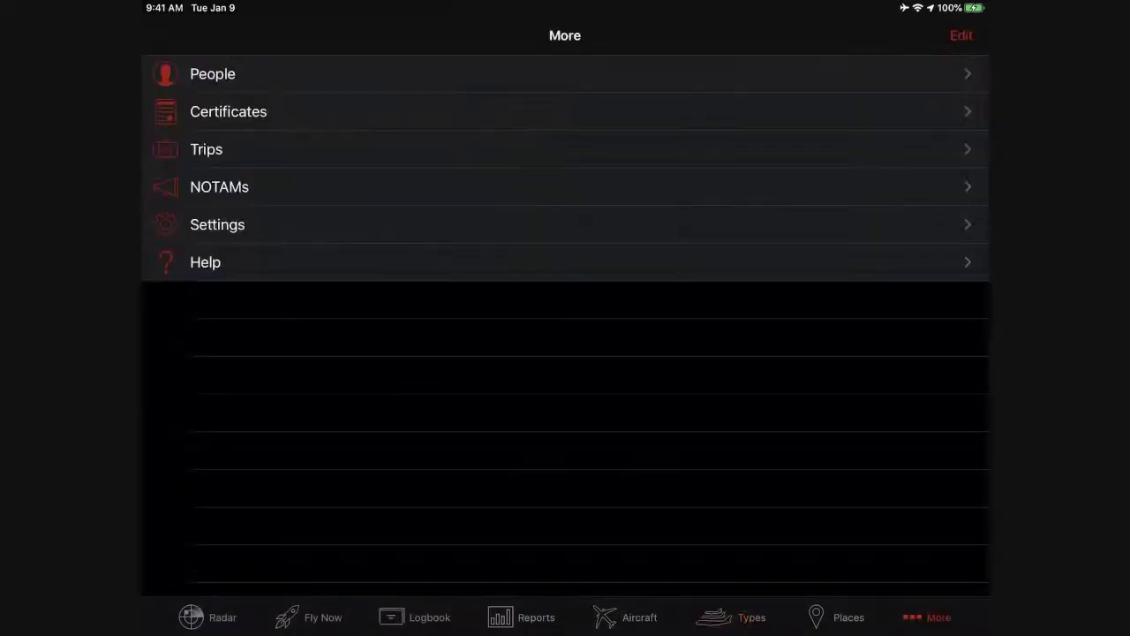
{"action": "left_click", "coordinate": [212, 74]}
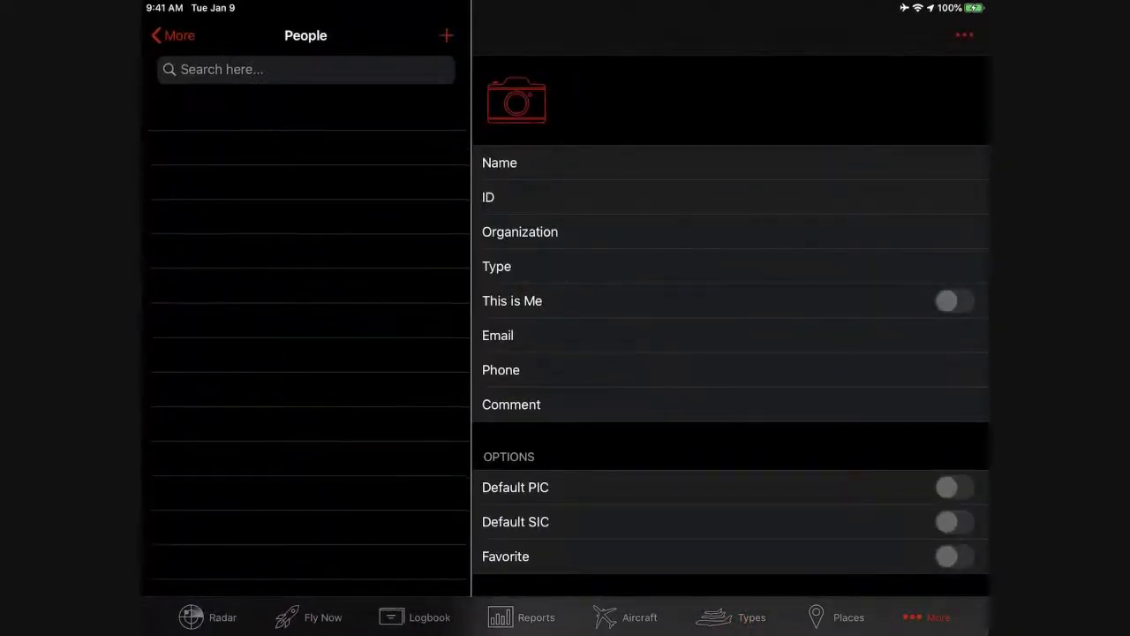
{"action": "left_click", "coordinate": [626, 617]}
{"action": "scroll", "coordinate": [306, 326], "scroll_direction": "down", "scroll_amount": 1}
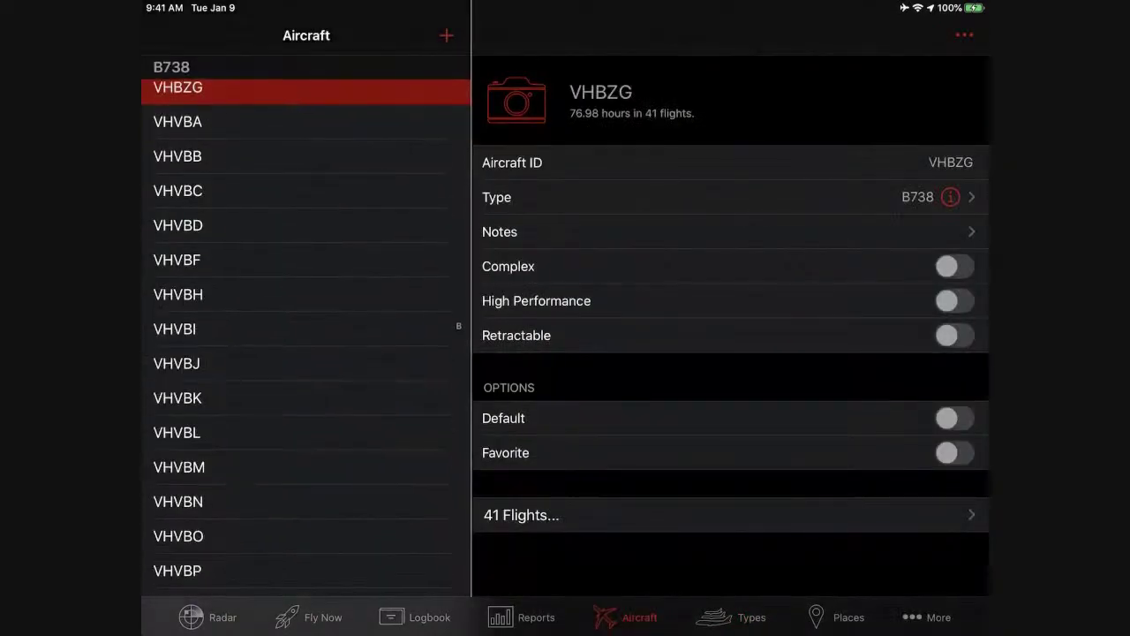
{"action": "left_click", "coordinate": [415, 618]}
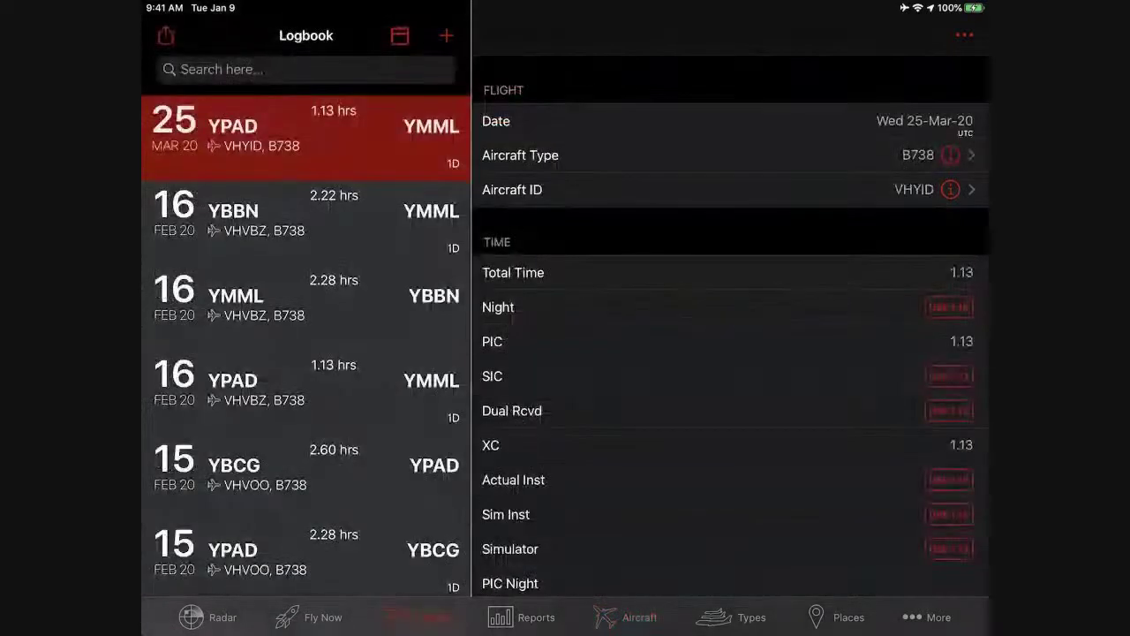
{"action": "left_click", "coordinate": [625, 617]}
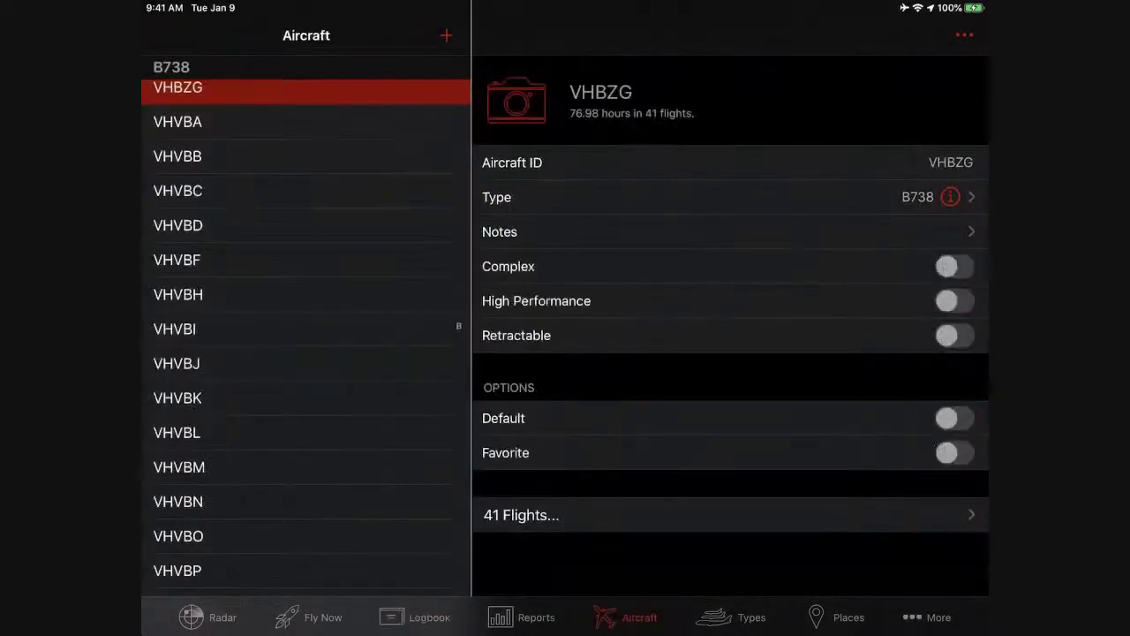
{"action": "left_click", "coordinate": [733, 617]}
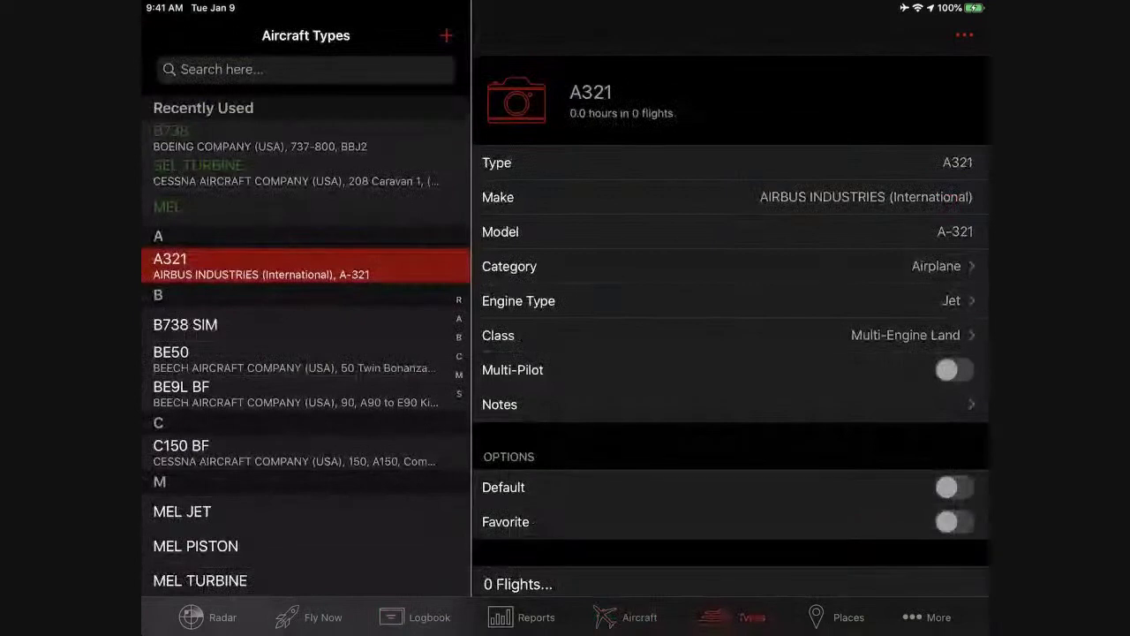
{"action": "scroll", "coordinate": [307, 326], "scroll_direction": "down", "scroll_amount": 1}
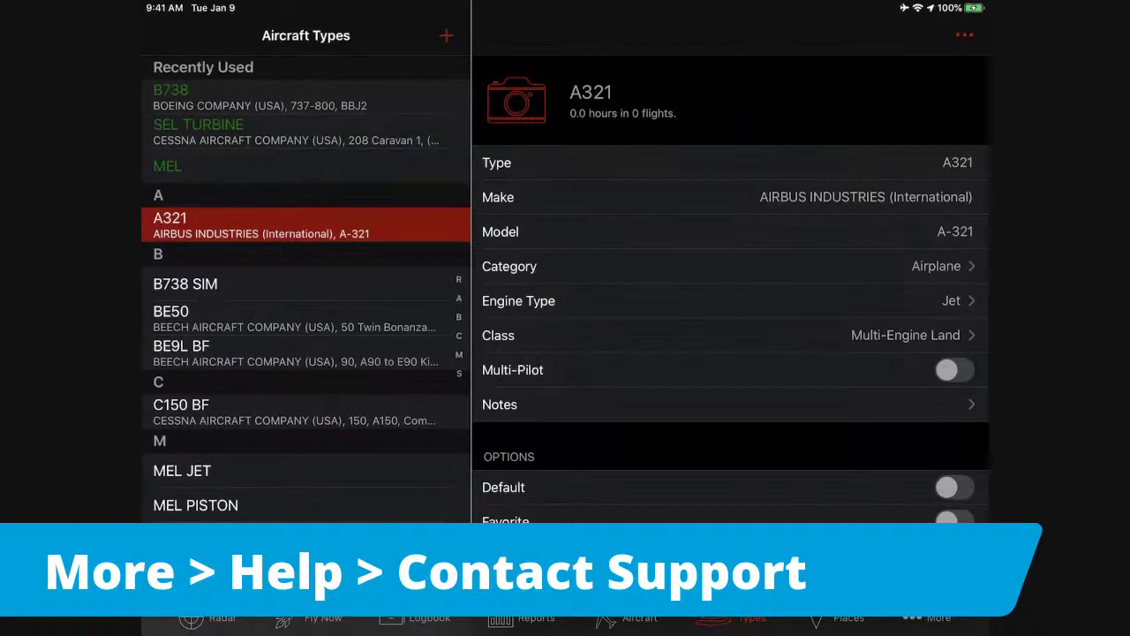
Look at the Contact Support form under More > Help, then return to Help.
{"action": "left_click", "coordinate": [927, 618]}
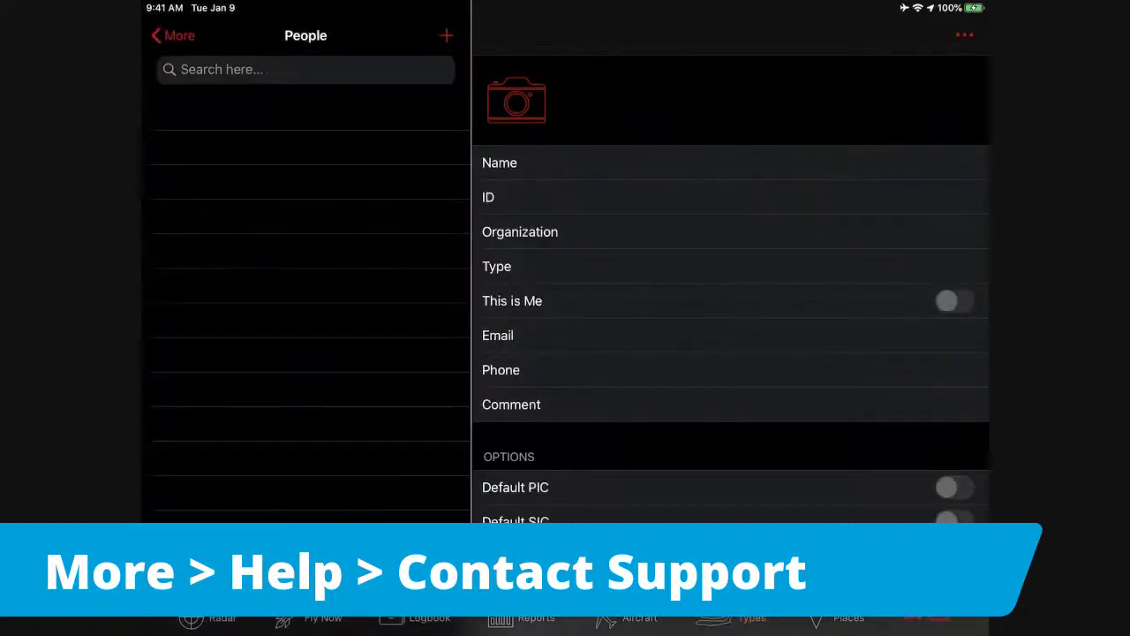
{"action": "left_click", "coordinate": [174, 36]}
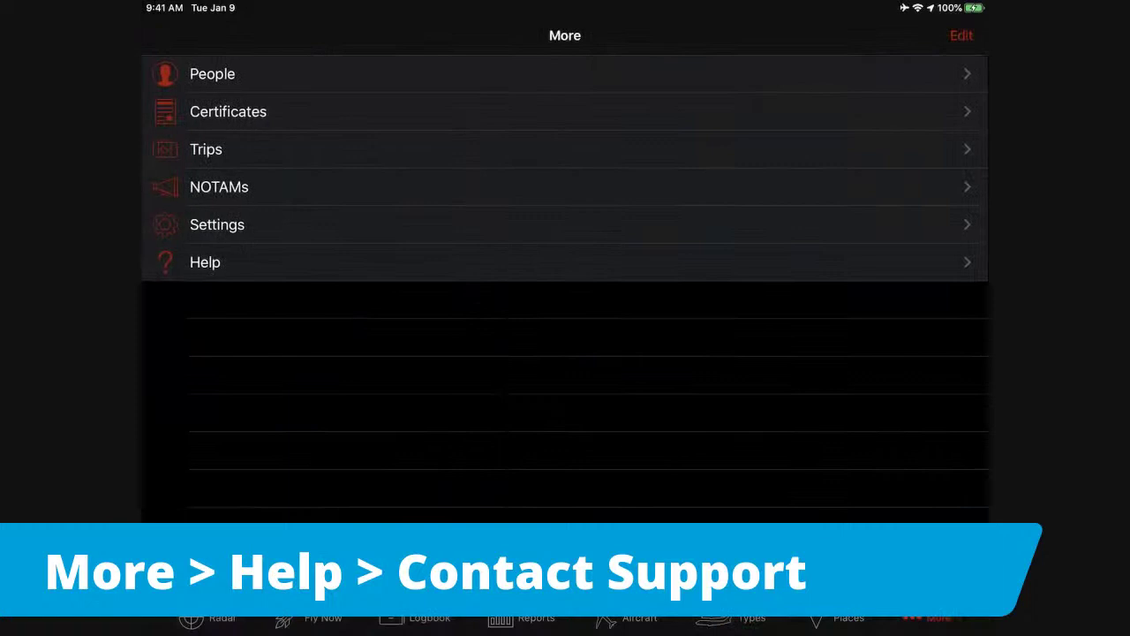
{"action": "left_click", "coordinate": [203, 259]}
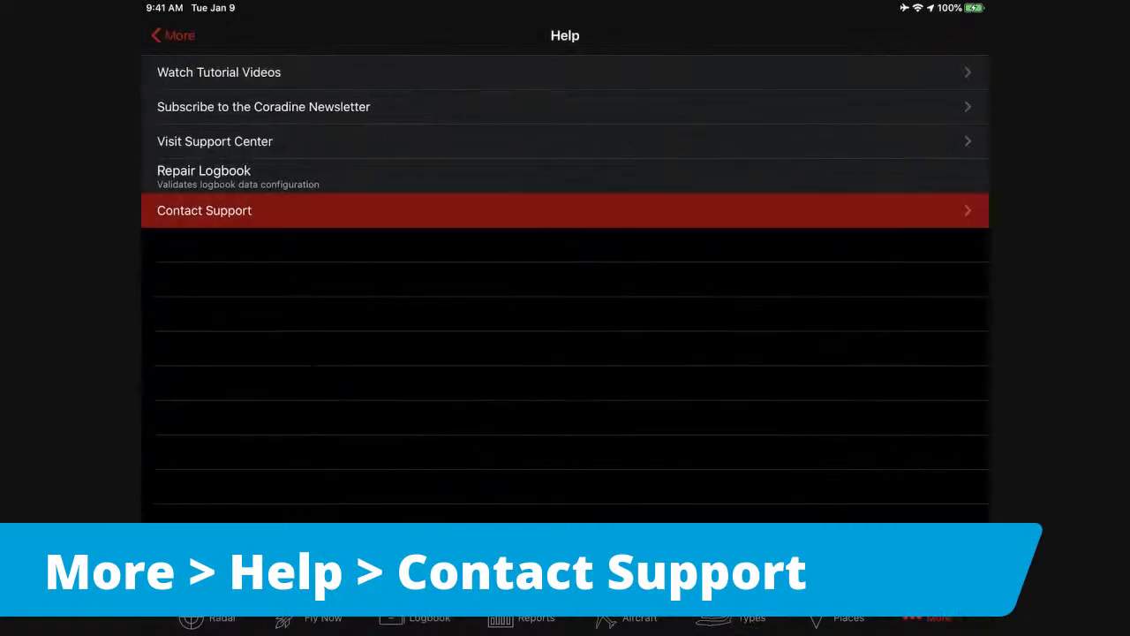
{"action": "left_click", "coordinate": [204, 210]}
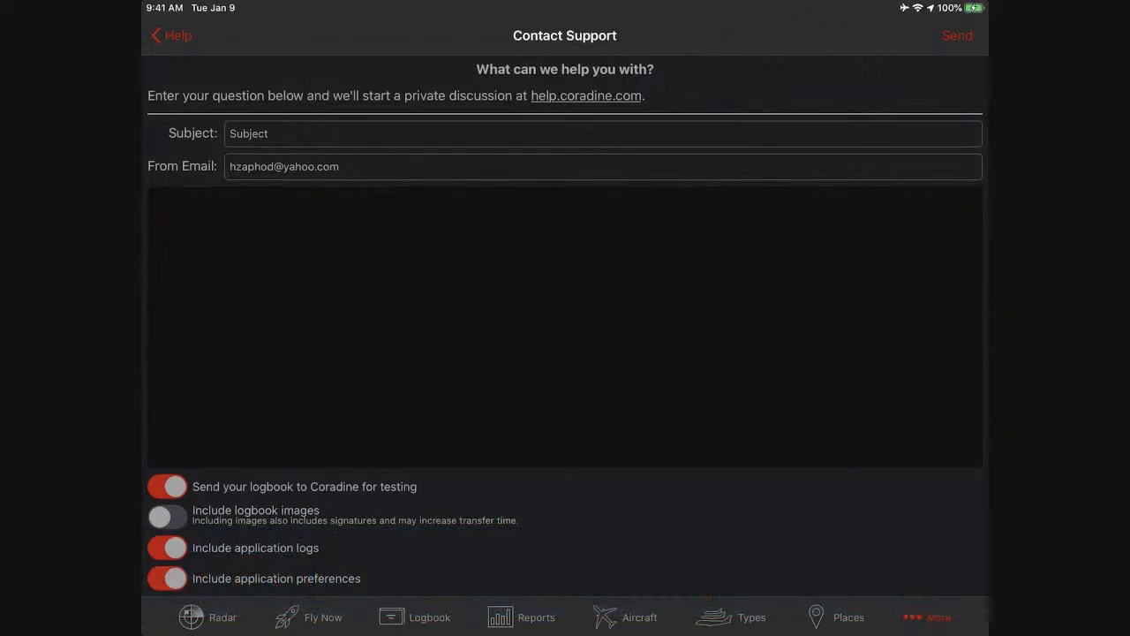
{"action": "left_click", "coordinate": [173, 35]}
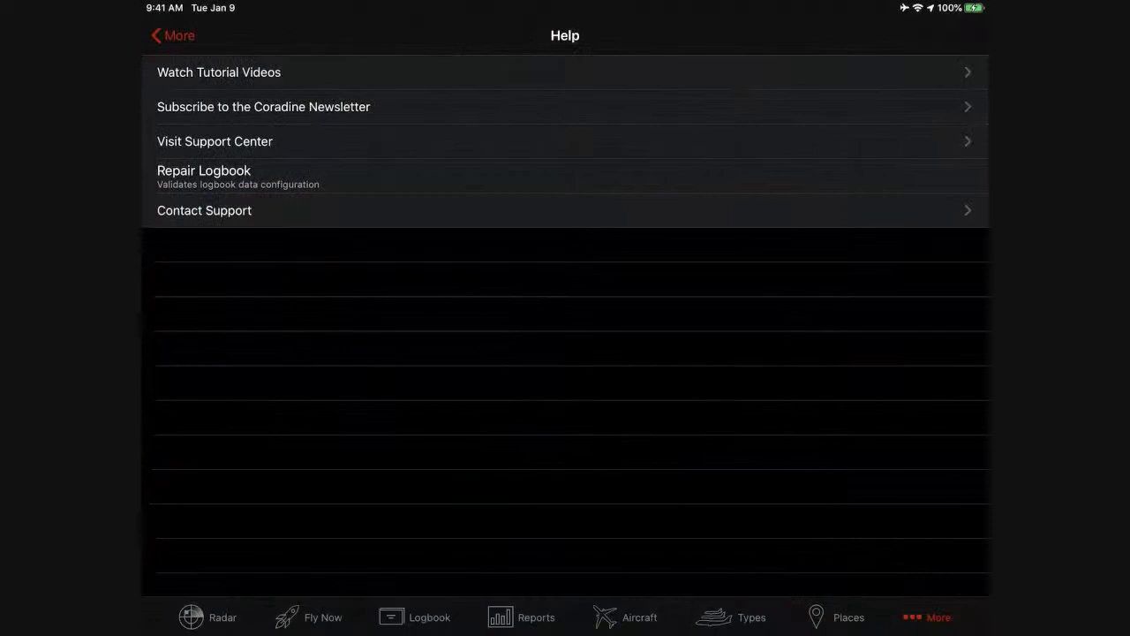
Run Repair Logbook from the Help options.
{"action": "left_click", "coordinate": [174, 35]}
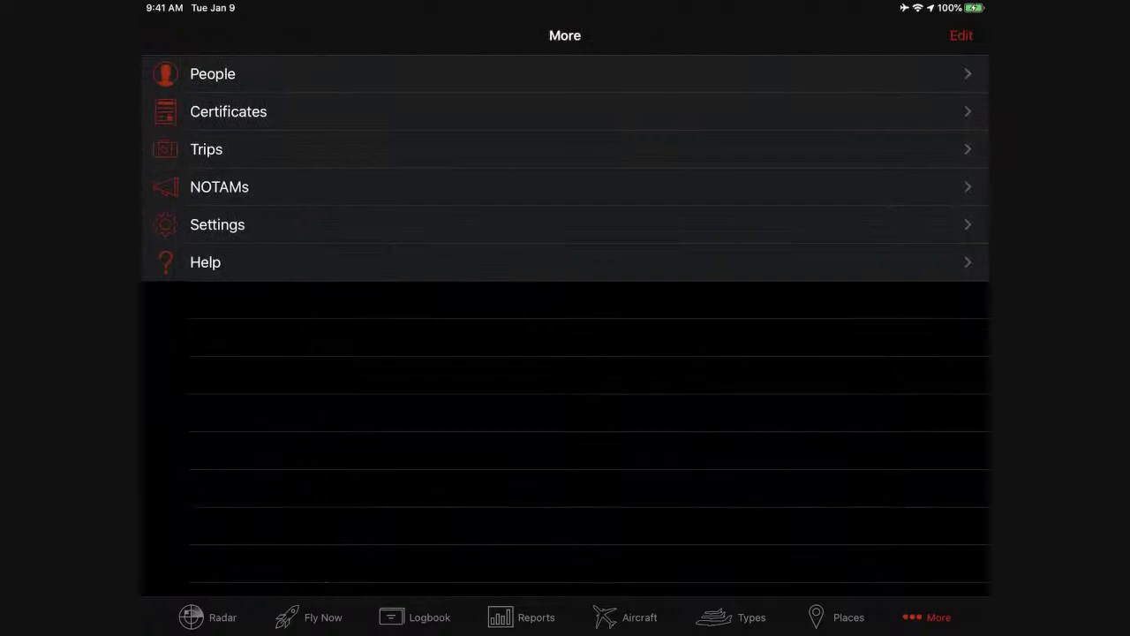
{"action": "left_click", "coordinate": [205, 263]}
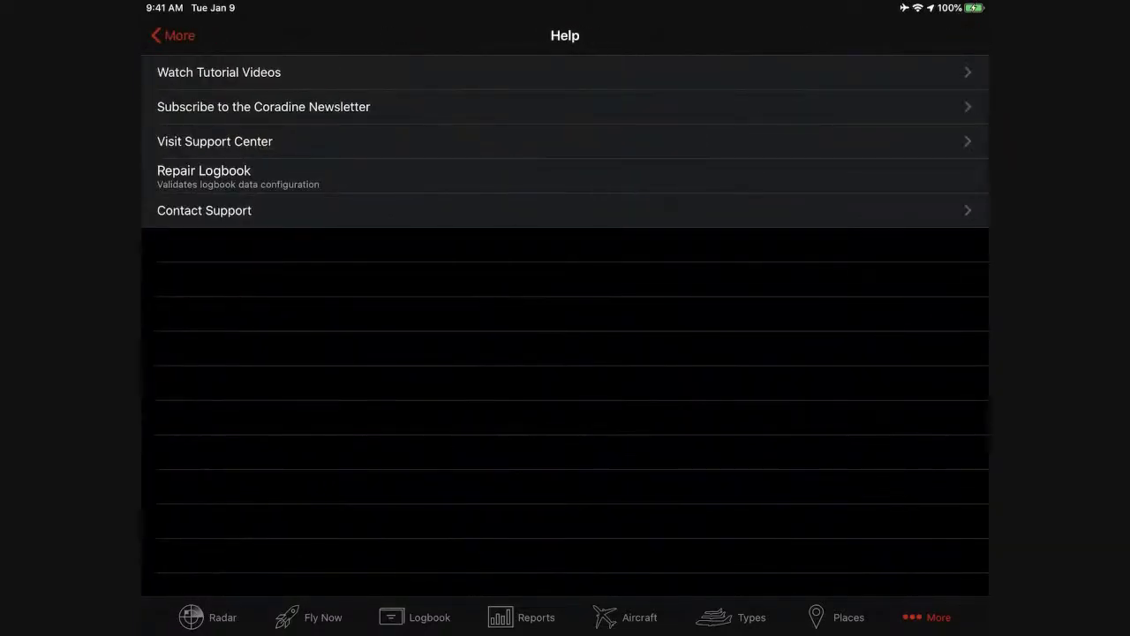
{"action": "left_click", "coordinate": [204, 175]}
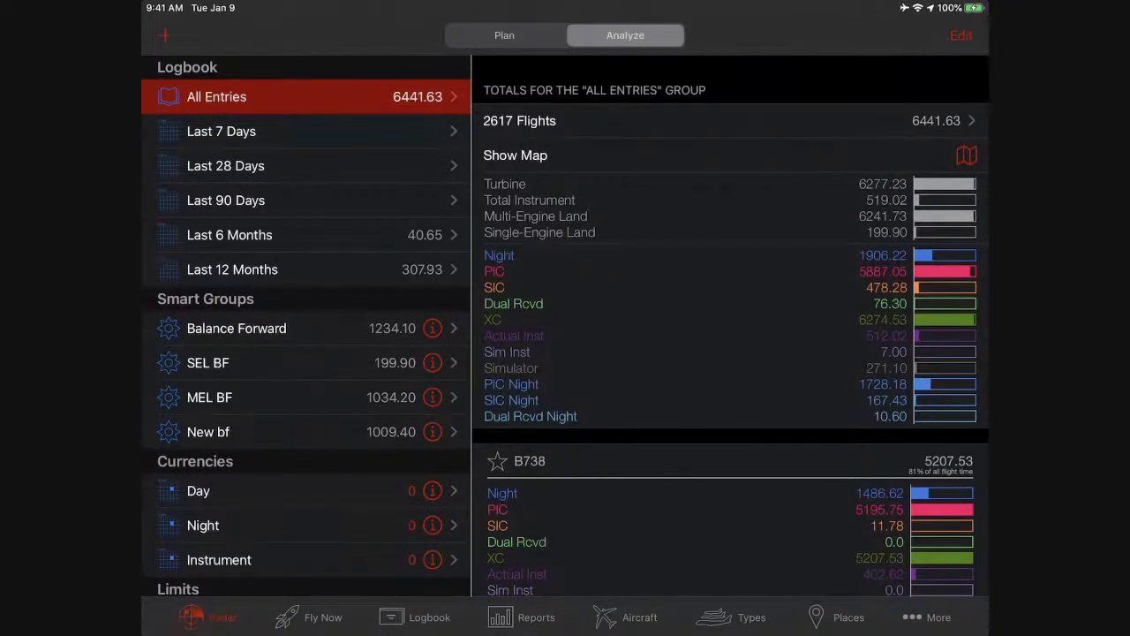
Bring up the new group options with +, then dismiss them.
{"action": "scroll", "coordinate": [306, 336], "scroll_direction": "down", "scroll_amount": 3}
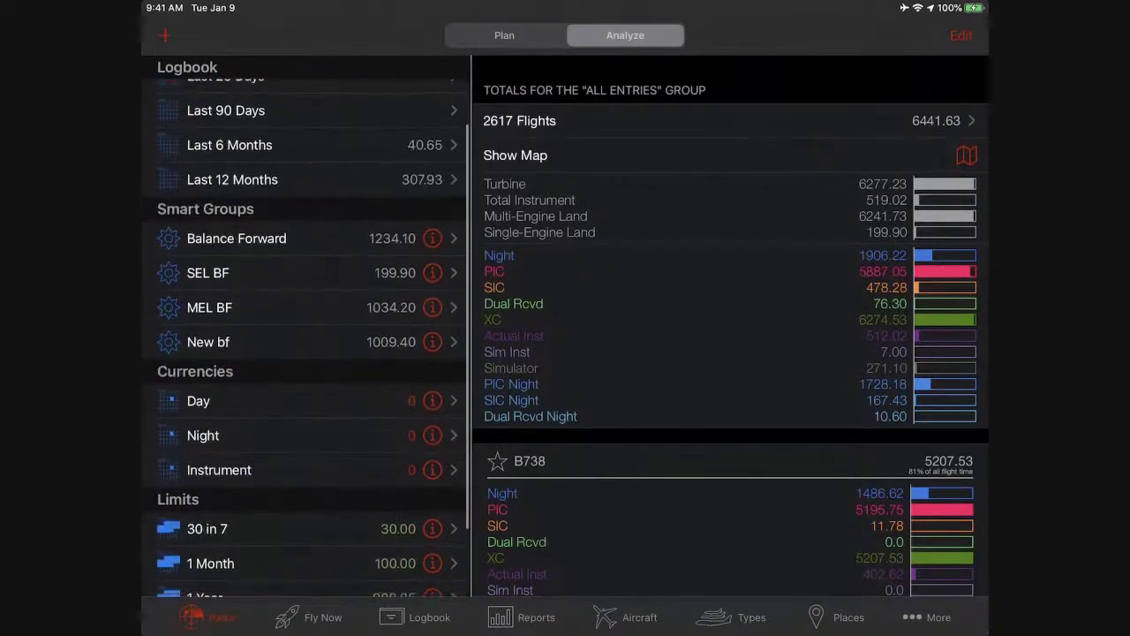
{"action": "scroll", "coordinate": [305, 336], "scroll_direction": "up", "scroll_amount": 1}
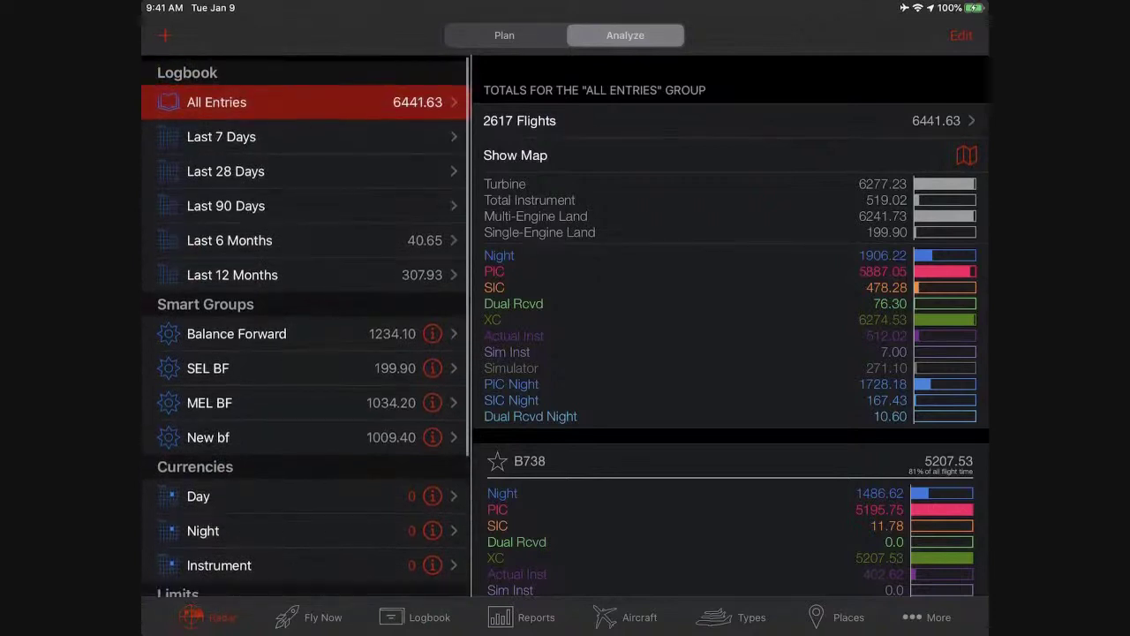
{"action": "left_click", "coordinate": [164, 35]}
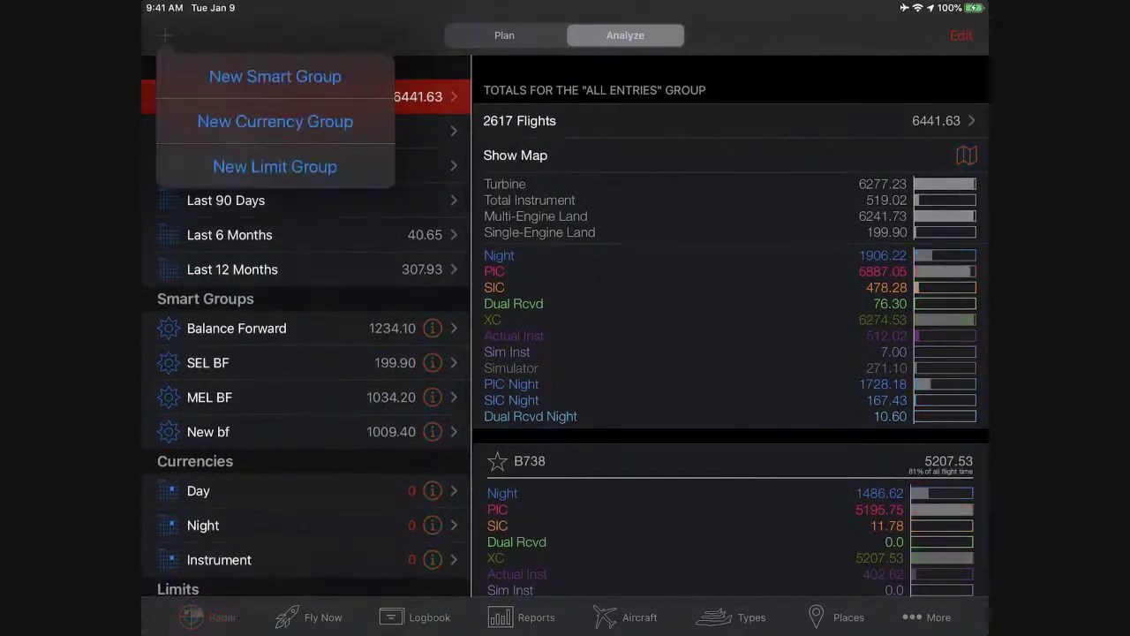
{"action": "key", "text": "Escape"}
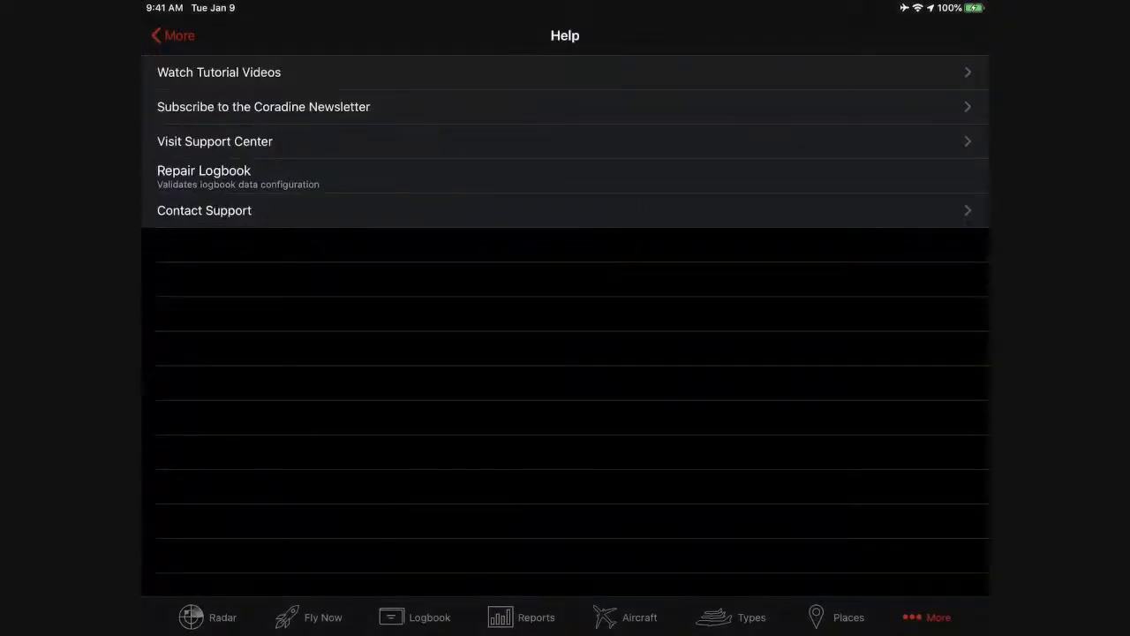
Open Contact Support from Help and clear the existing From Email address.
{"action": "left_click", "coordinate": [172, 35]}
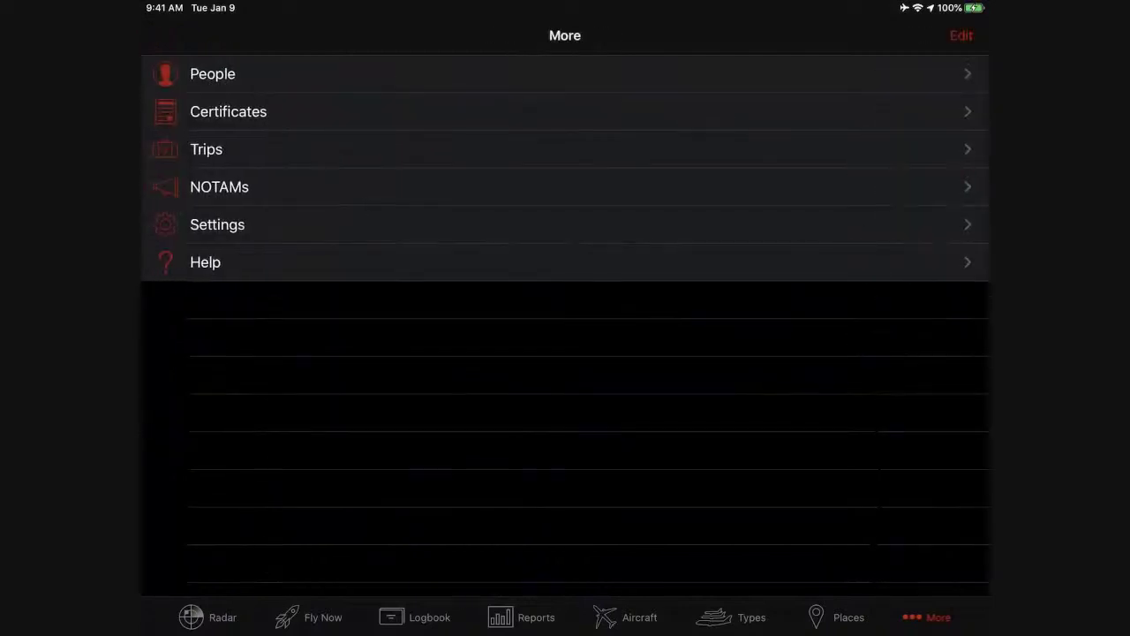
{"action": "left_click", "coordinate": [212, 260]}
{"action": "left_click", "coordinate": [247, 211]}
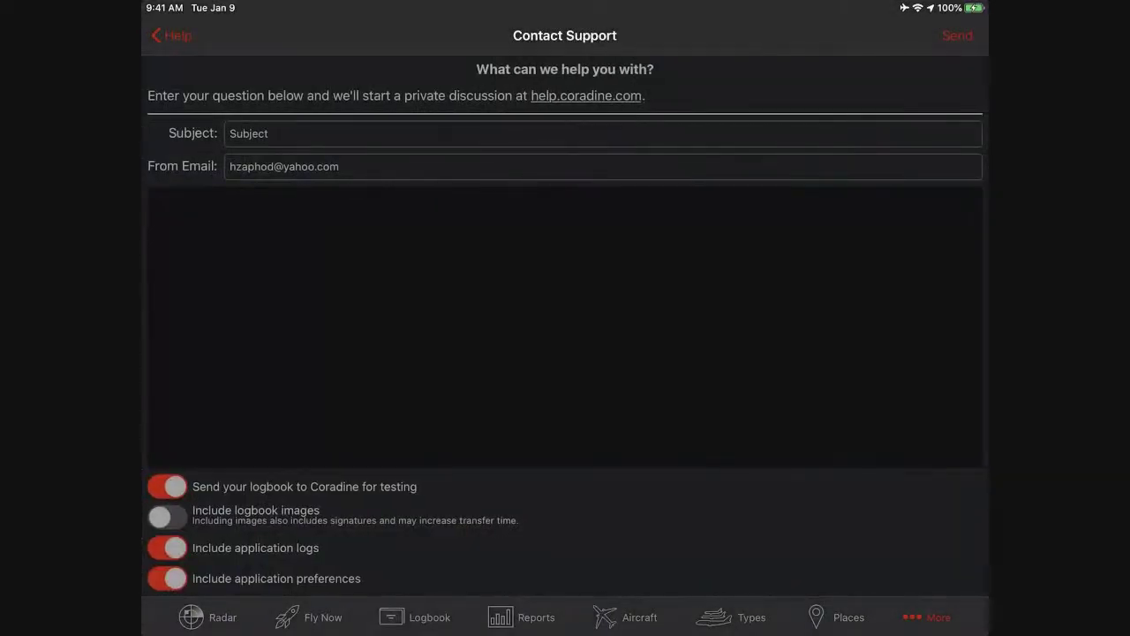
{"action": "left_click", "coordinate": [530, 166]}
{"action": "left_click", "coordinate": [972, 167]}
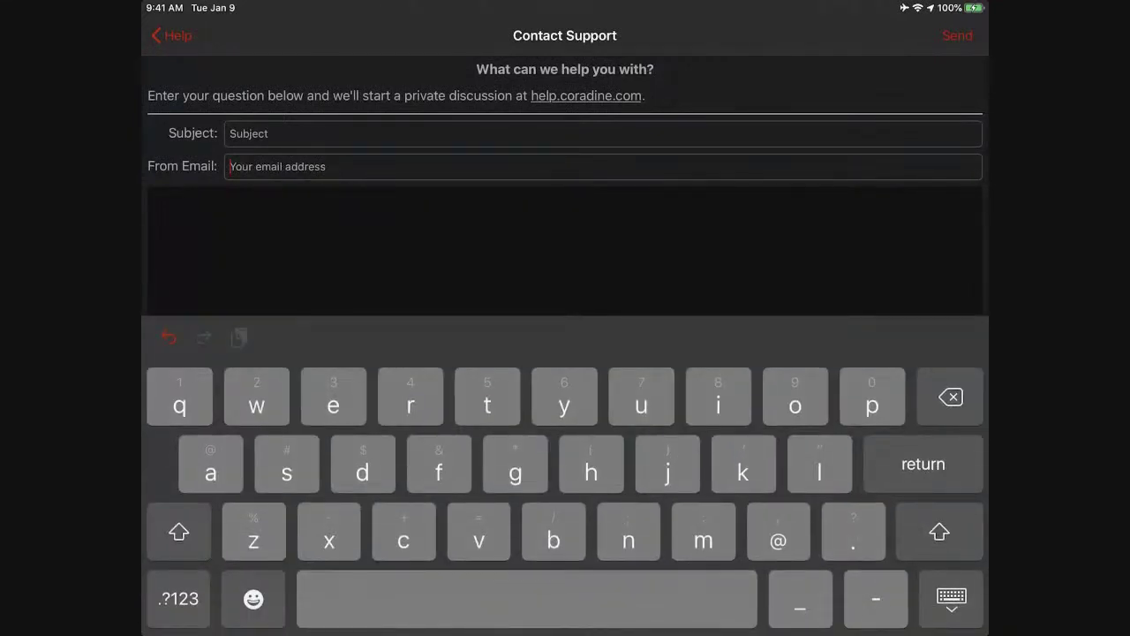
{"action": "scroll", "coordinate": [565, 248], "scroll_direction": "down", "scroll_amount": 1}
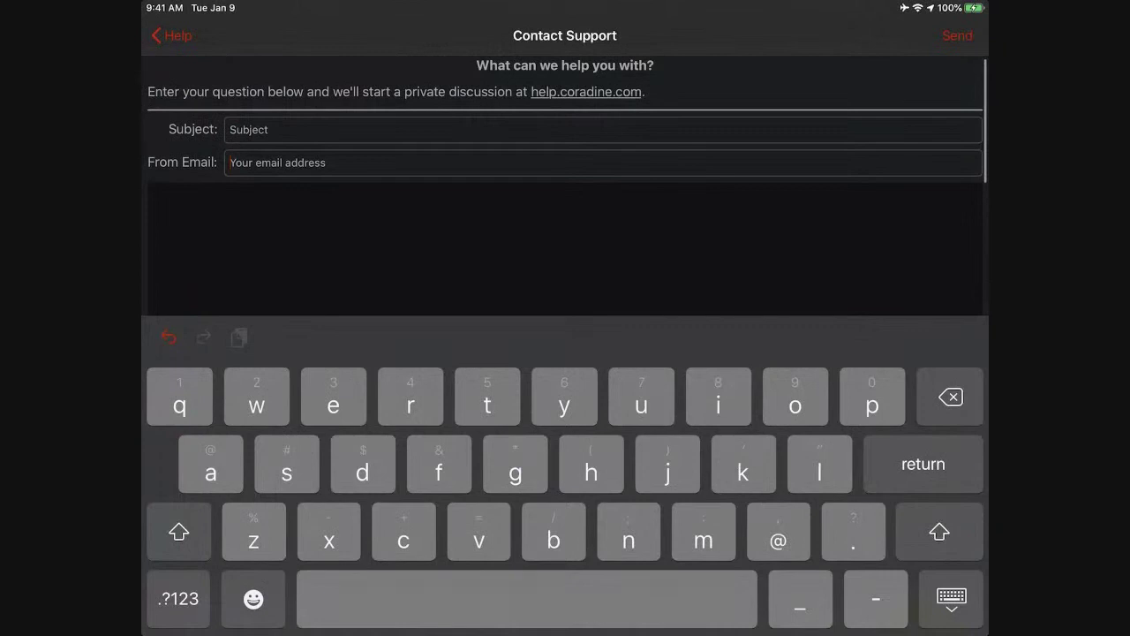
{"action": "left_click", "coordinate": [951, 599]}
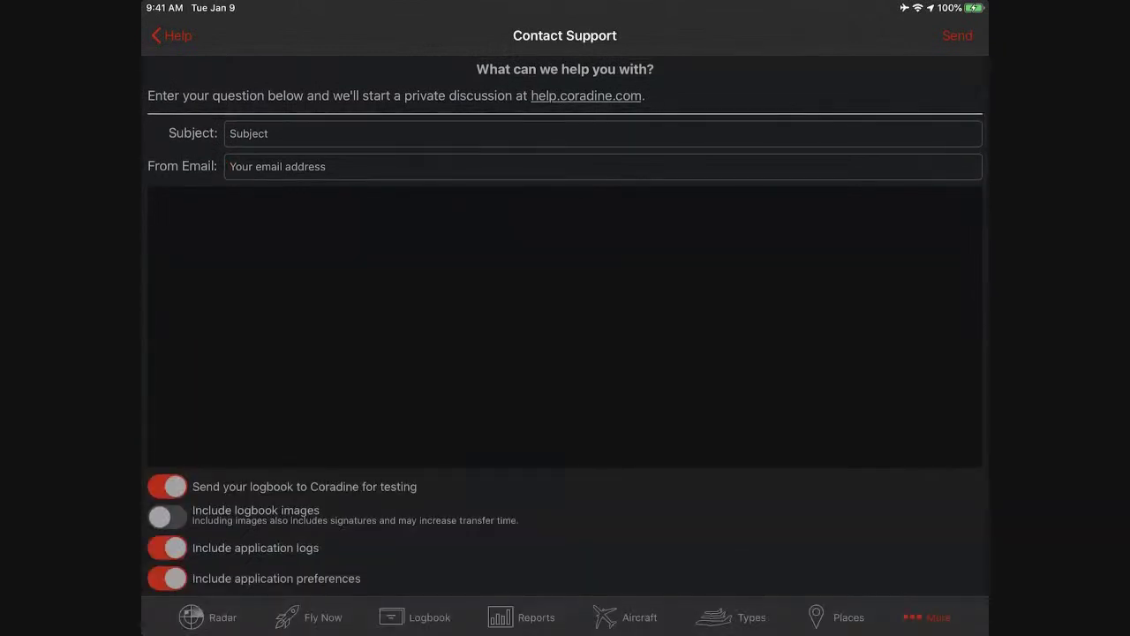
Enter 'Defender' as the support message subject.
{"action": "left_click", "coordinate": [601, 134]}
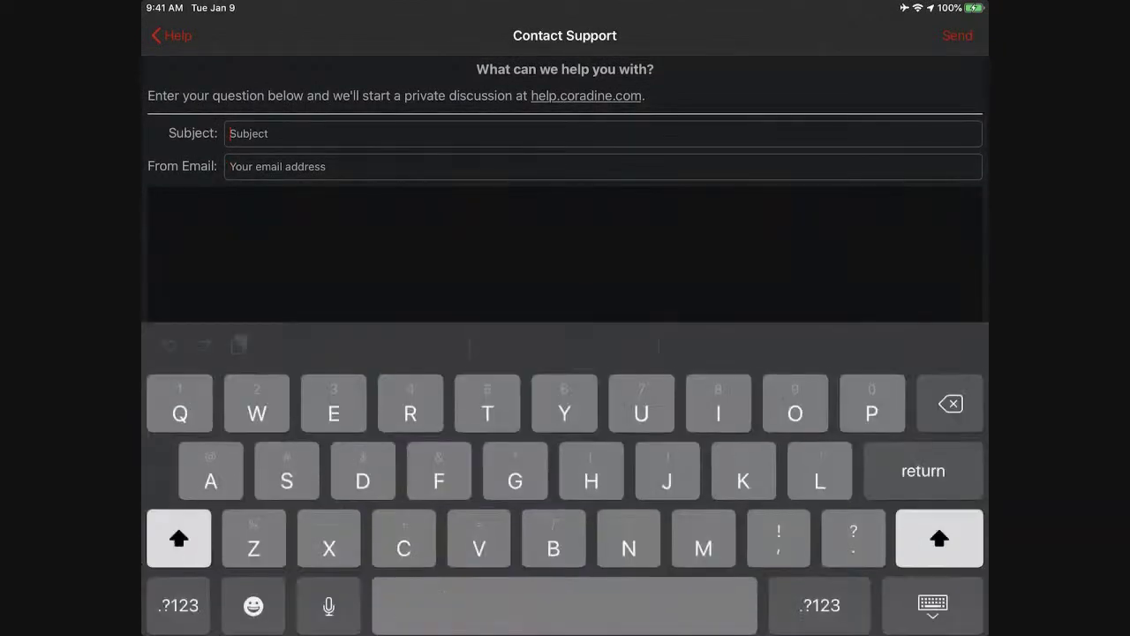
{"action": "type", "text": "Defe"}
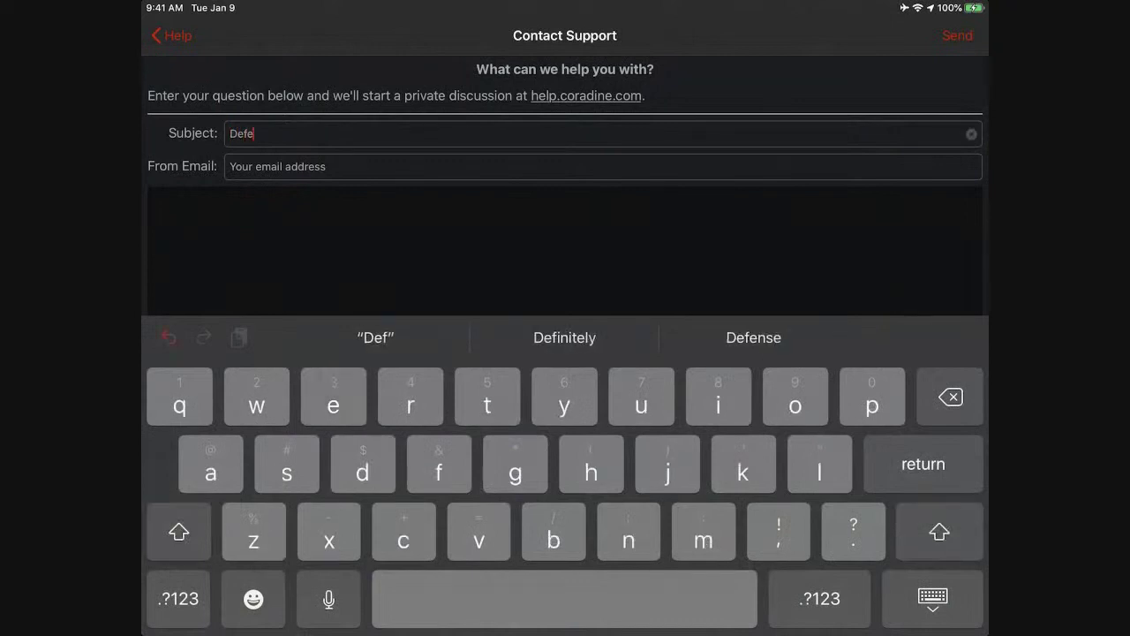
{"action": "type", "text": "nder"}
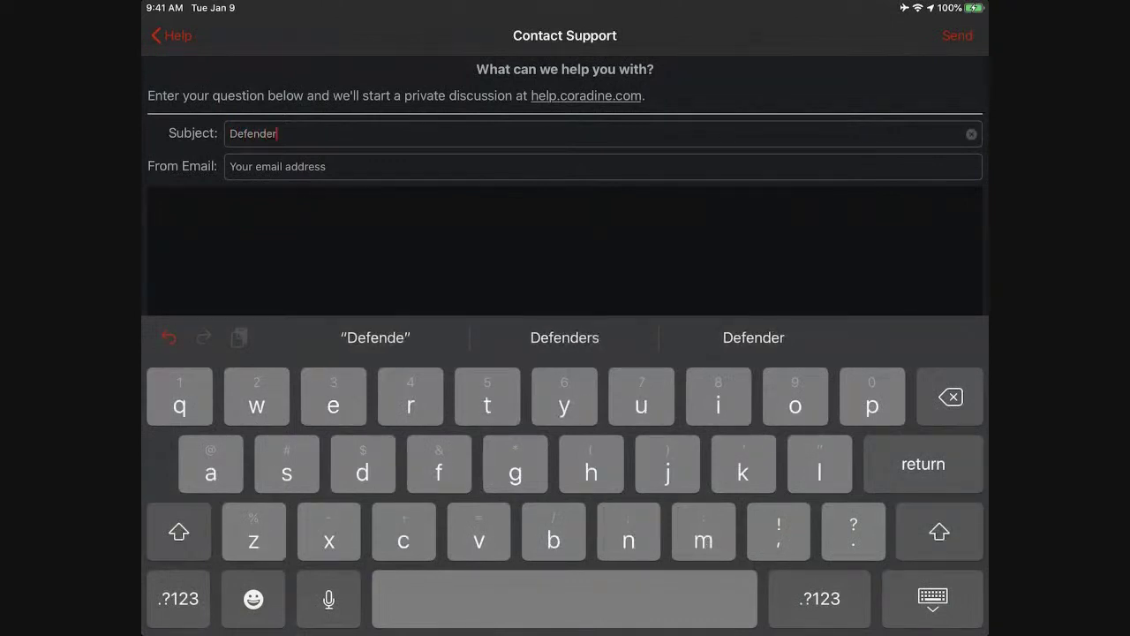
{"action": "left_click", "coordinate": [230, 166]}
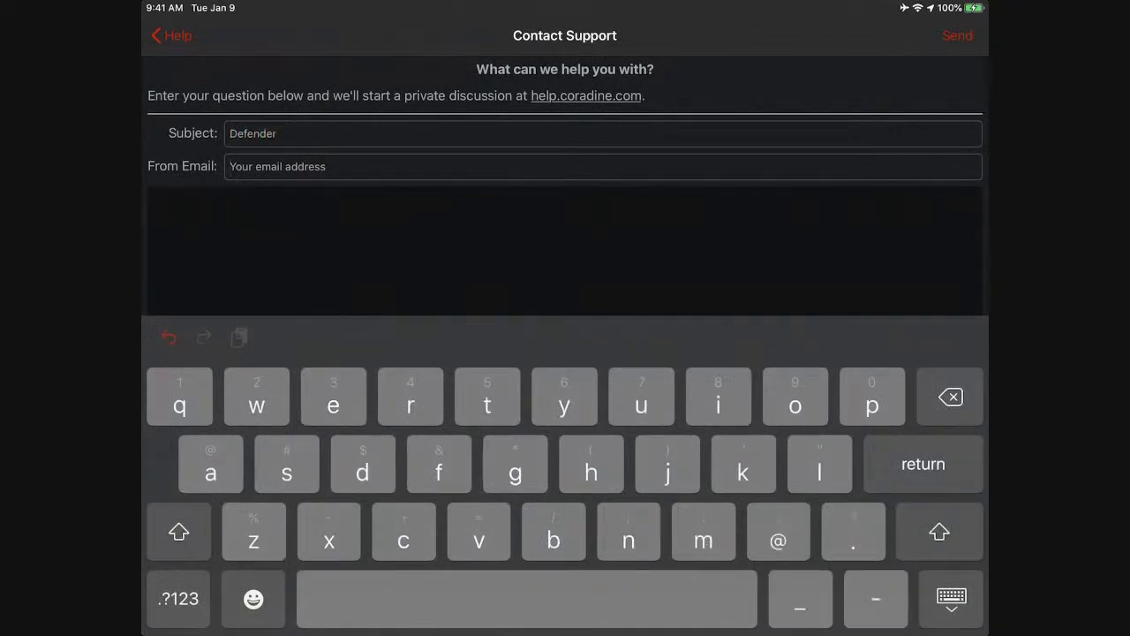
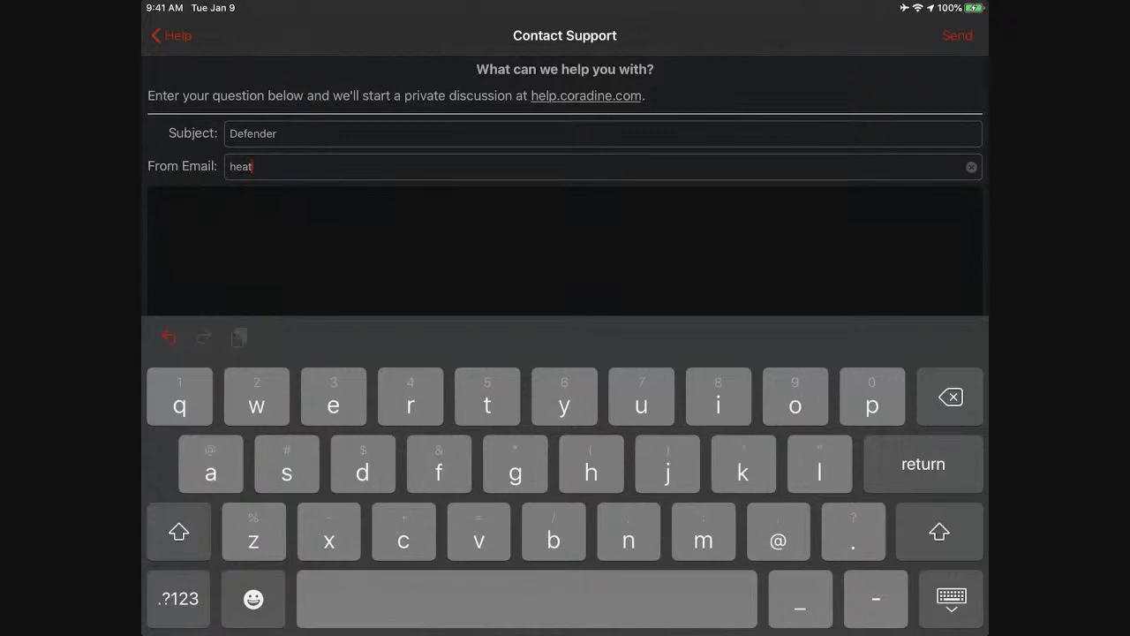
Fill in the sender's e-mail address in the From Email field.
{"action": "key", "text": "Return"}
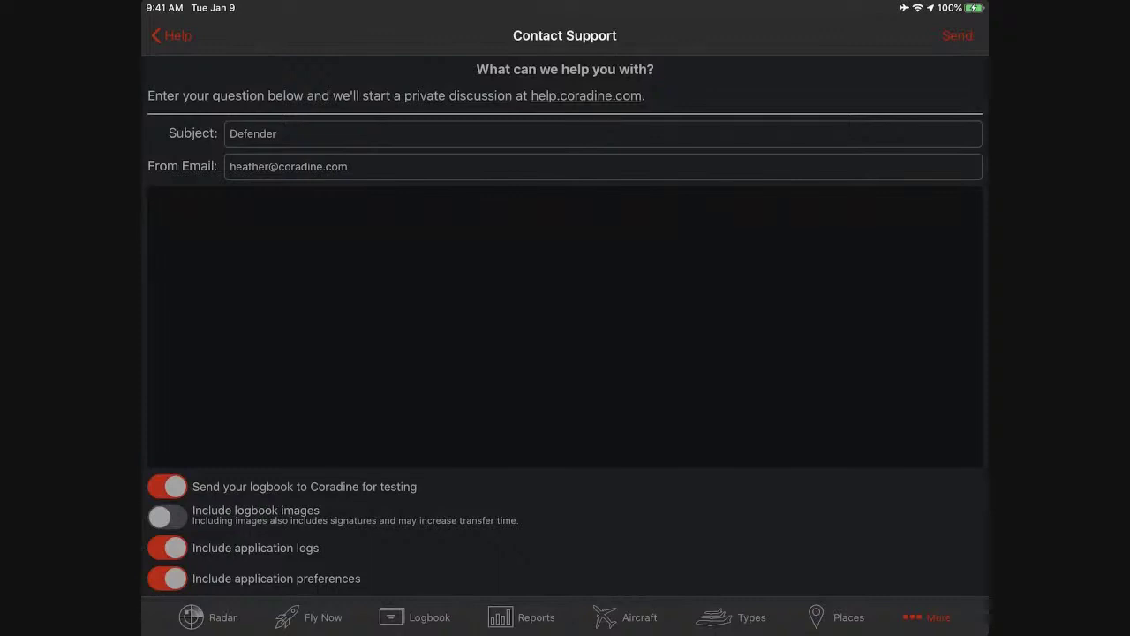
Change the subject to 'DEFENDER', then open Settings on My Logbook.
{"action": "left_click", "coordinate": [277, 133]}
{"action": "left_click", "coordinate": [972, 134]}
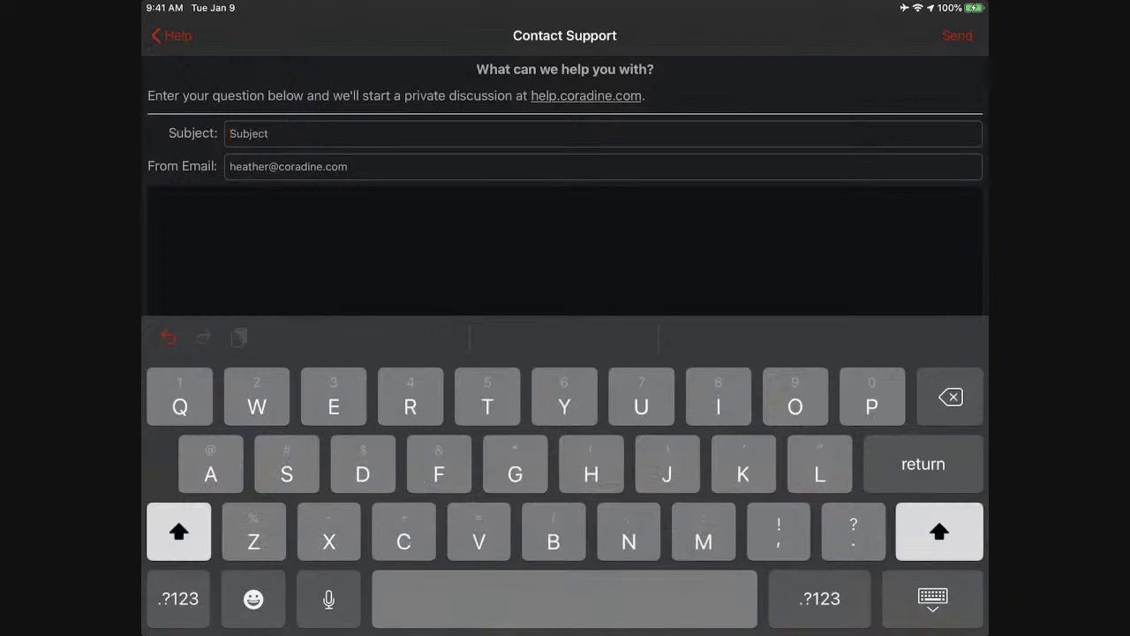
{"action": "type", "text": "DEFENDER"}
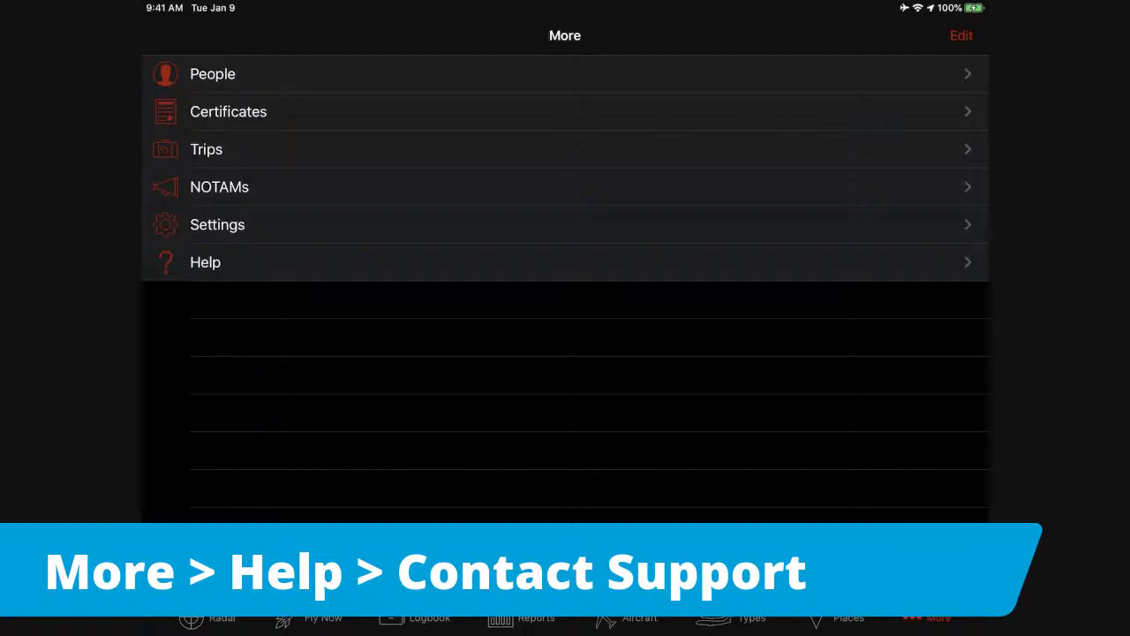
{"action": "left_click", "coordinate": [217, 224]}
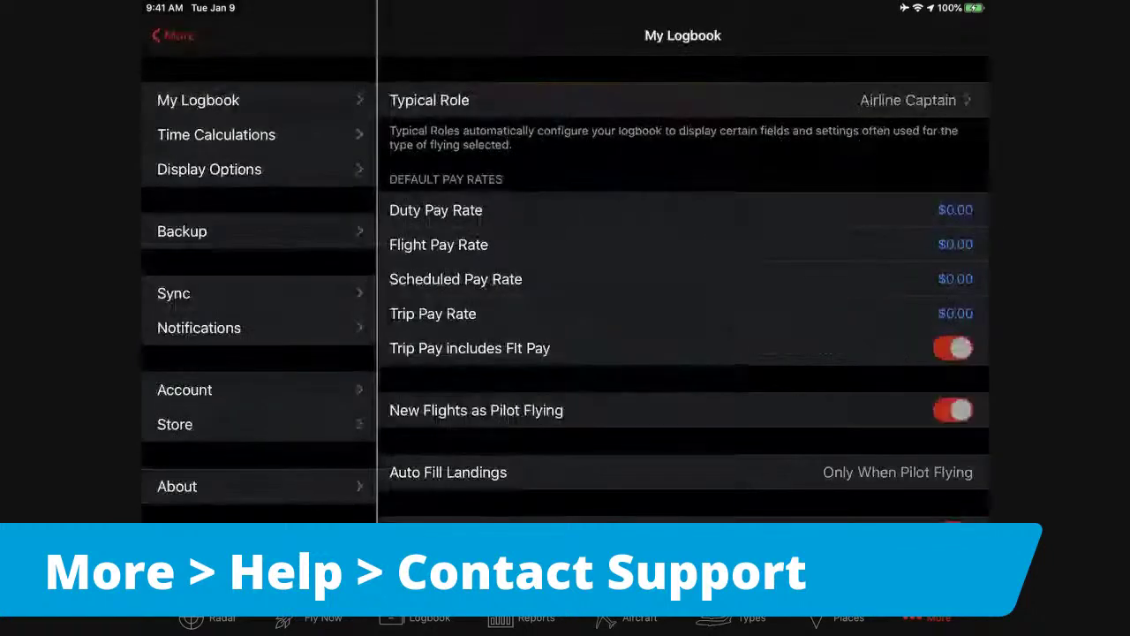
Create a manual backup of the 2617-flight logbook, restore it past the warning, and return to More.
{"action": "left_click", "coordinate": [182, 231]}
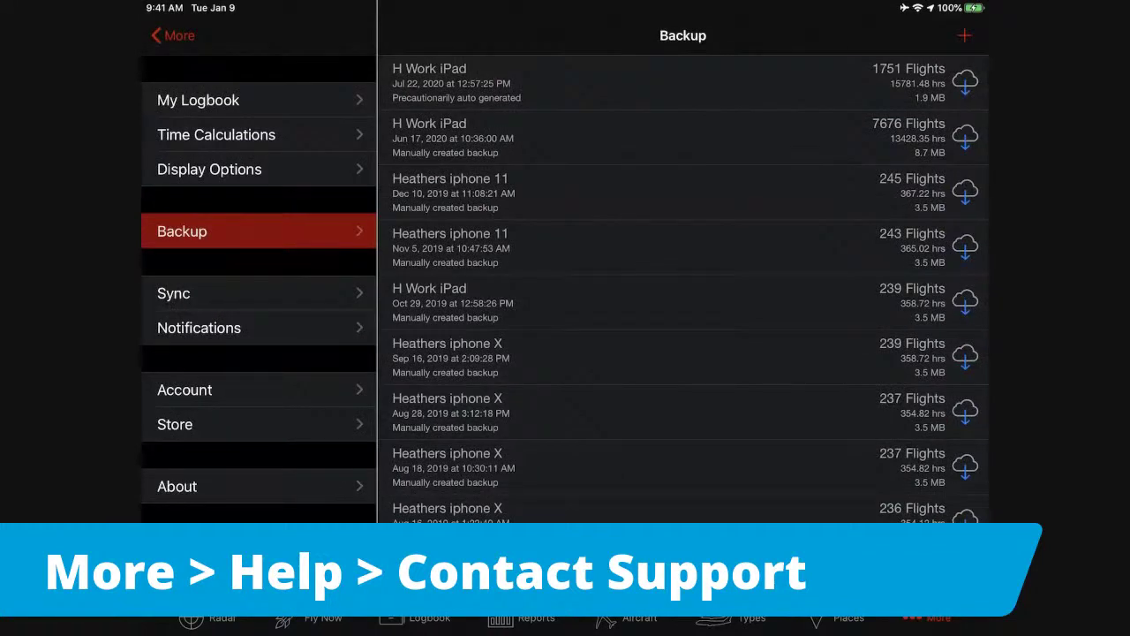
{"action": "left_click", "coordinate": [964, 35]}
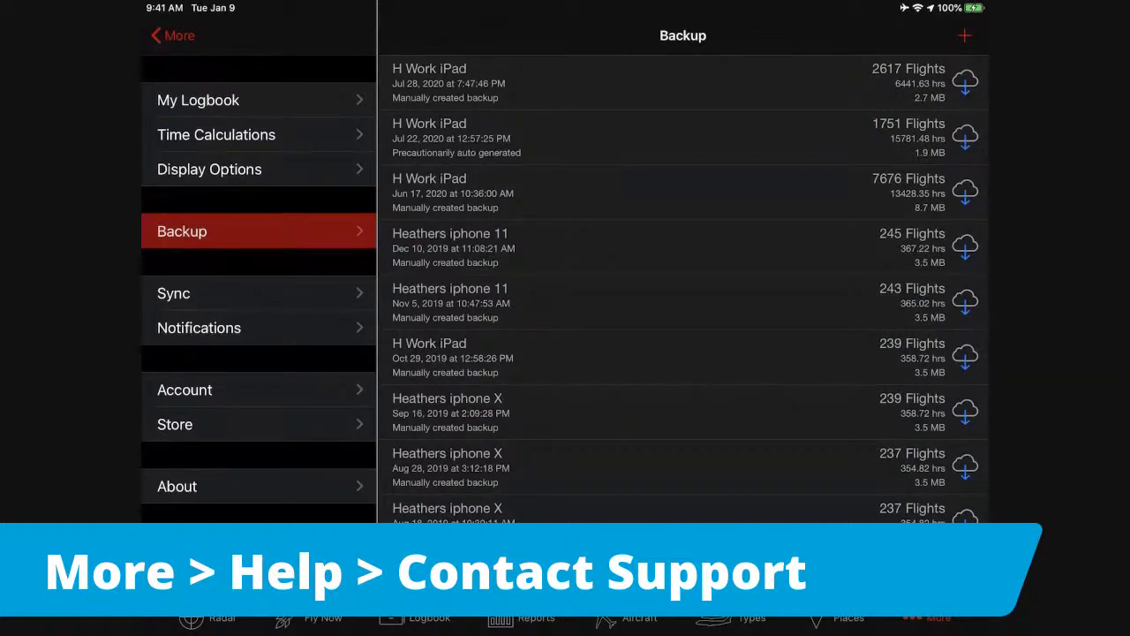
{"action": "left_click_drag", "start_coordinate": [442, 82], "coordinate": [565, 82]}
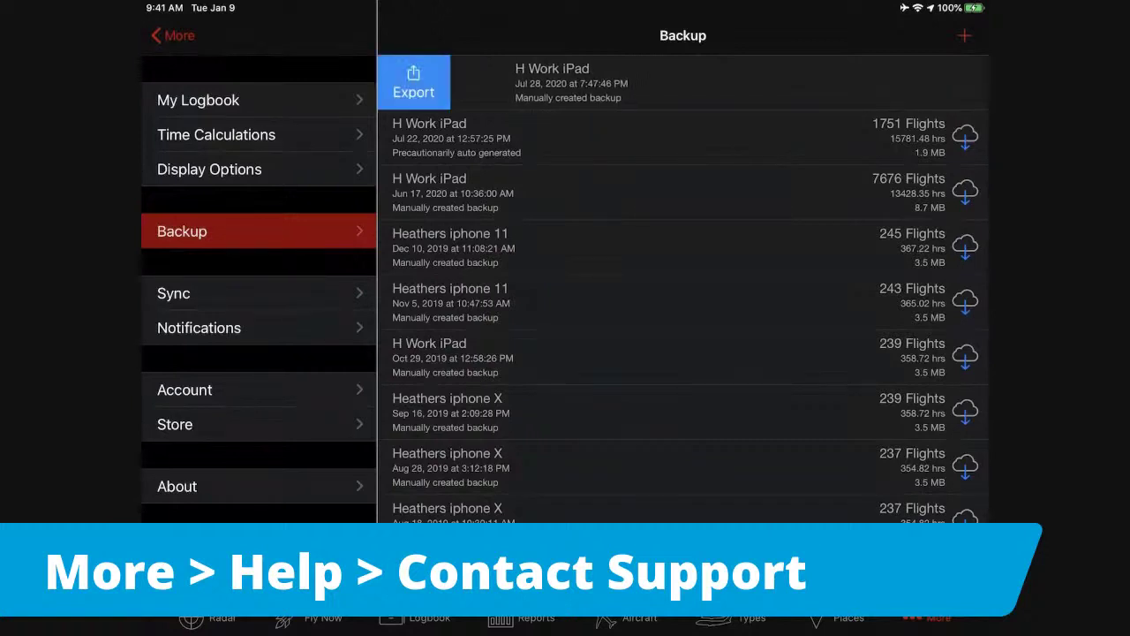
{"action": "left_click", "coordinate": [413, 82]}
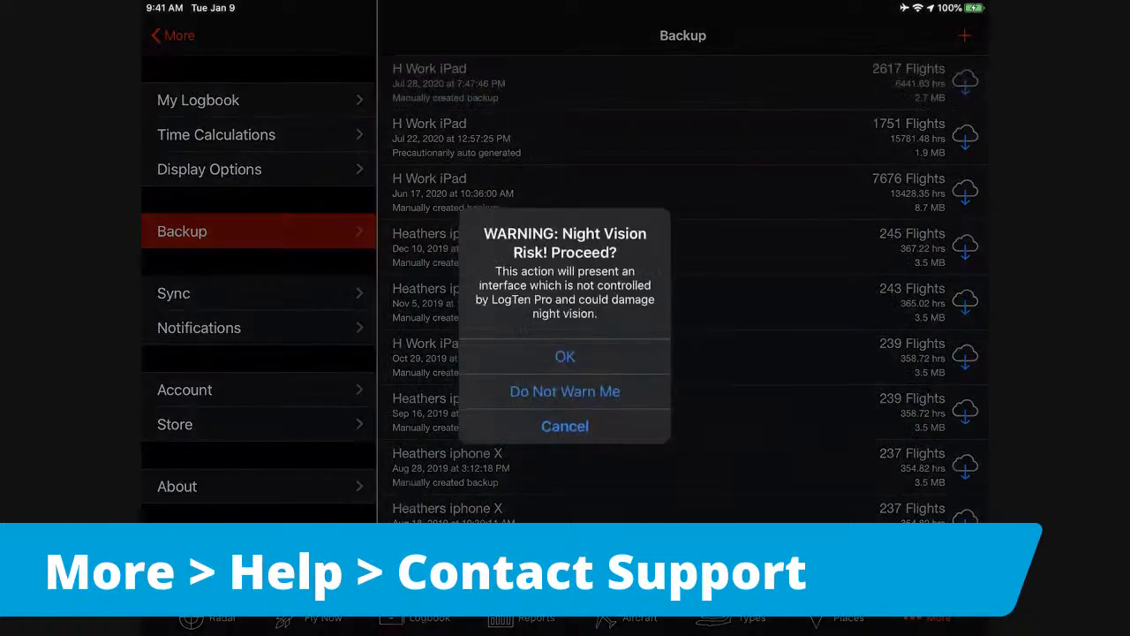
{"action": "left_click", "coordinate": [566, 356]}
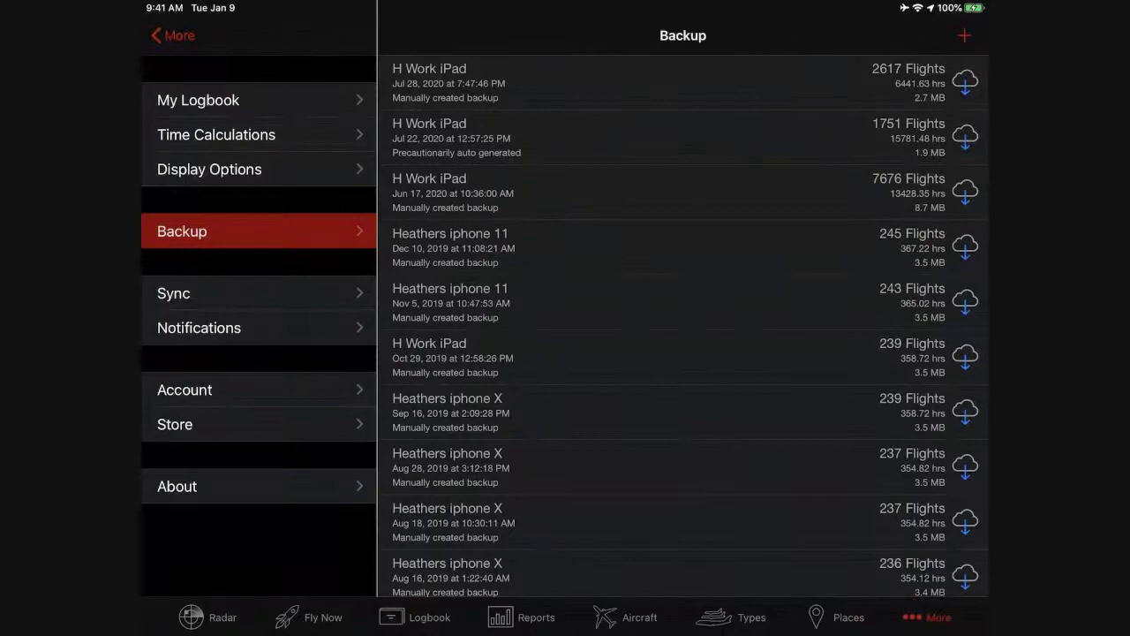
{"action": "left_click", "coordinate": [173, 36]}
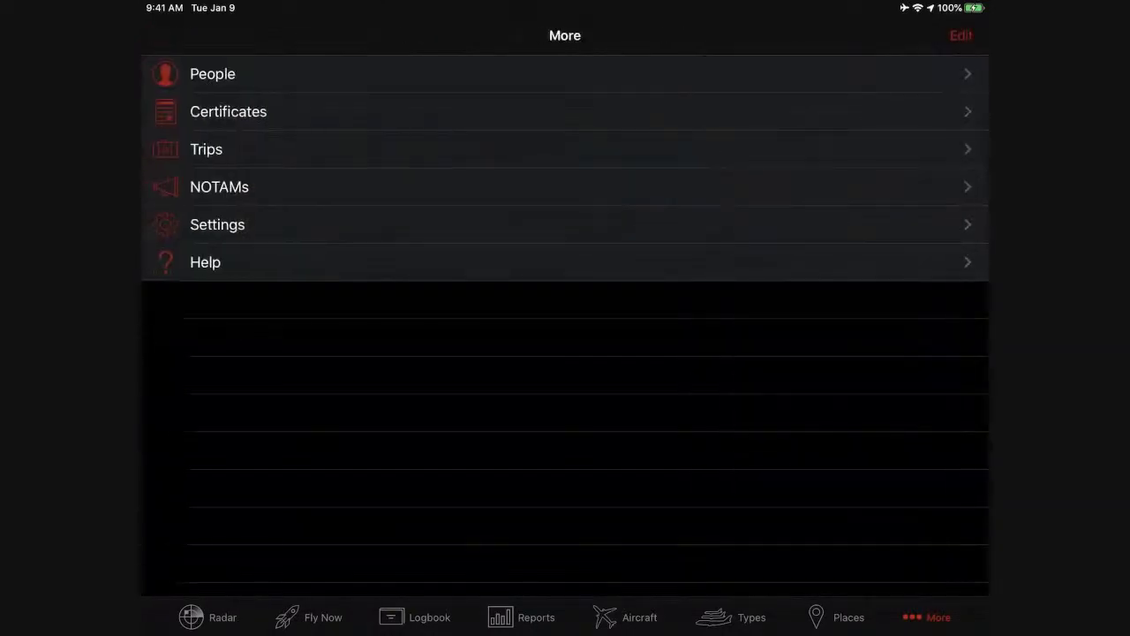
Return to the backup settings and wait while the app reloads.
{"action": "left_click", "coordinate": [218, 225]}
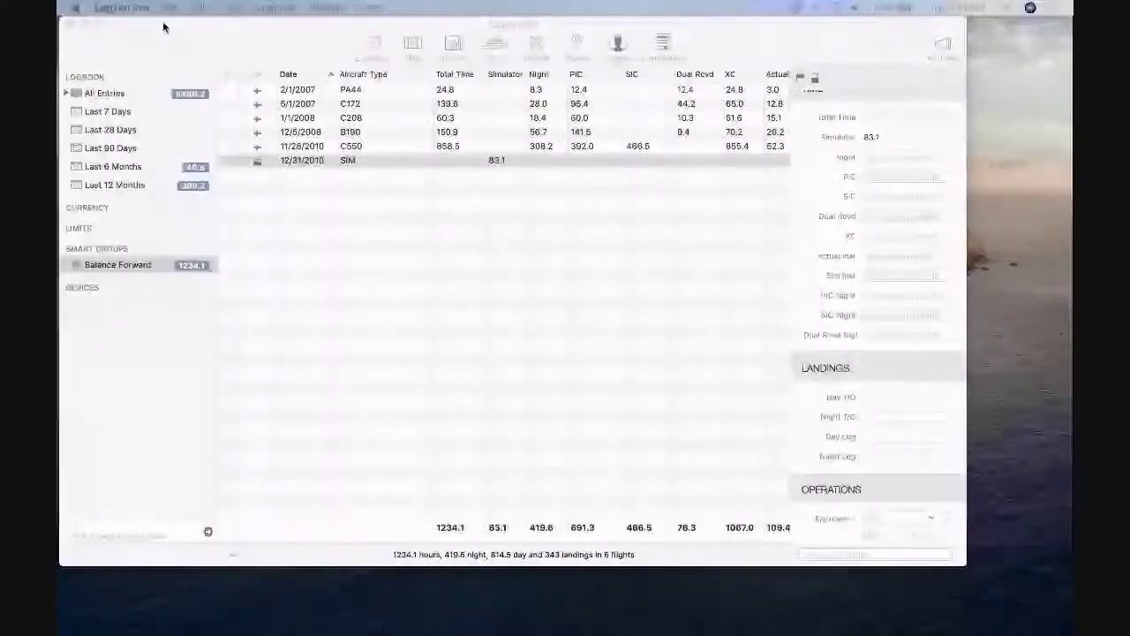
Enable On Duty and Off Duty time logging in the Duty preferences.
{"action": "left_click", "coordinate": [141, 10]}
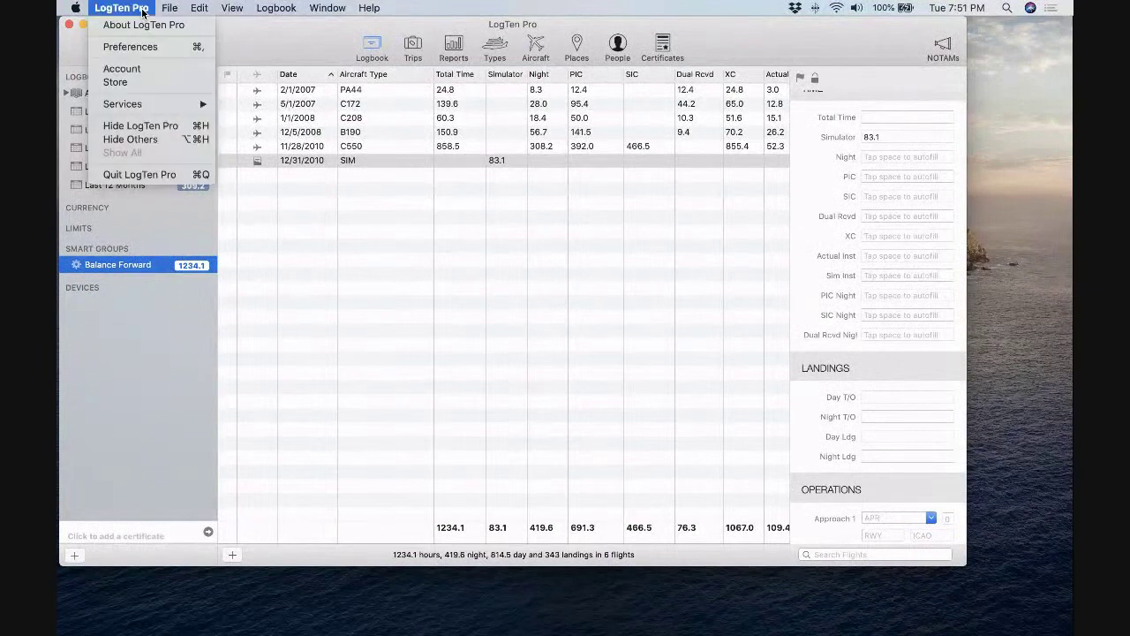
{"action": "left_click", "coordinate": [131, 47]}
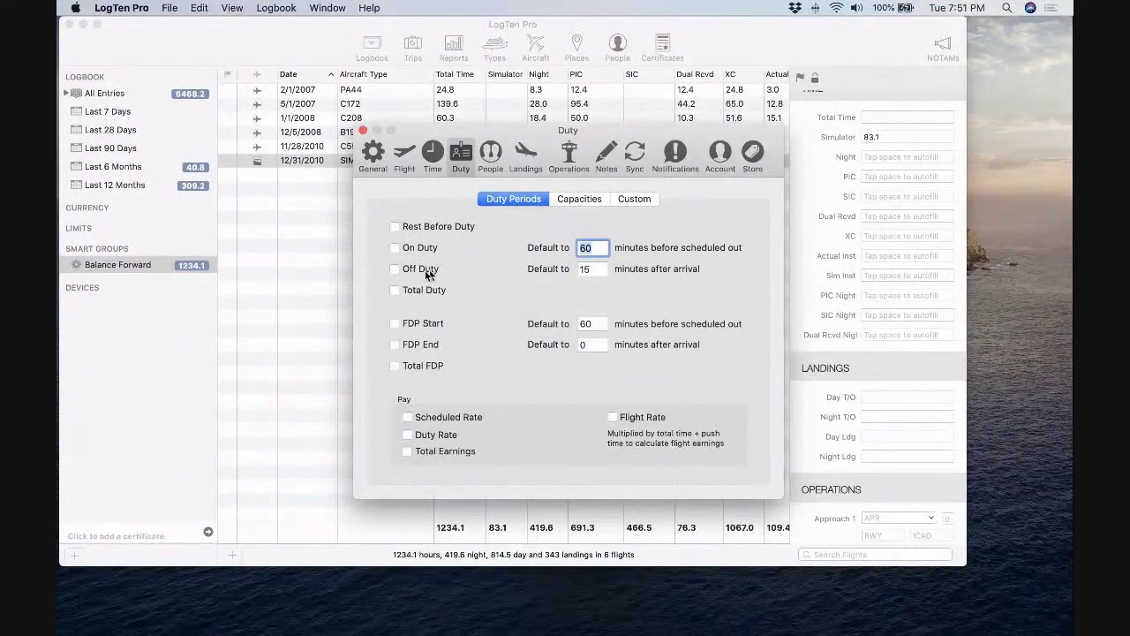
{"action": "left_click", "coordinate": [394, 250]}
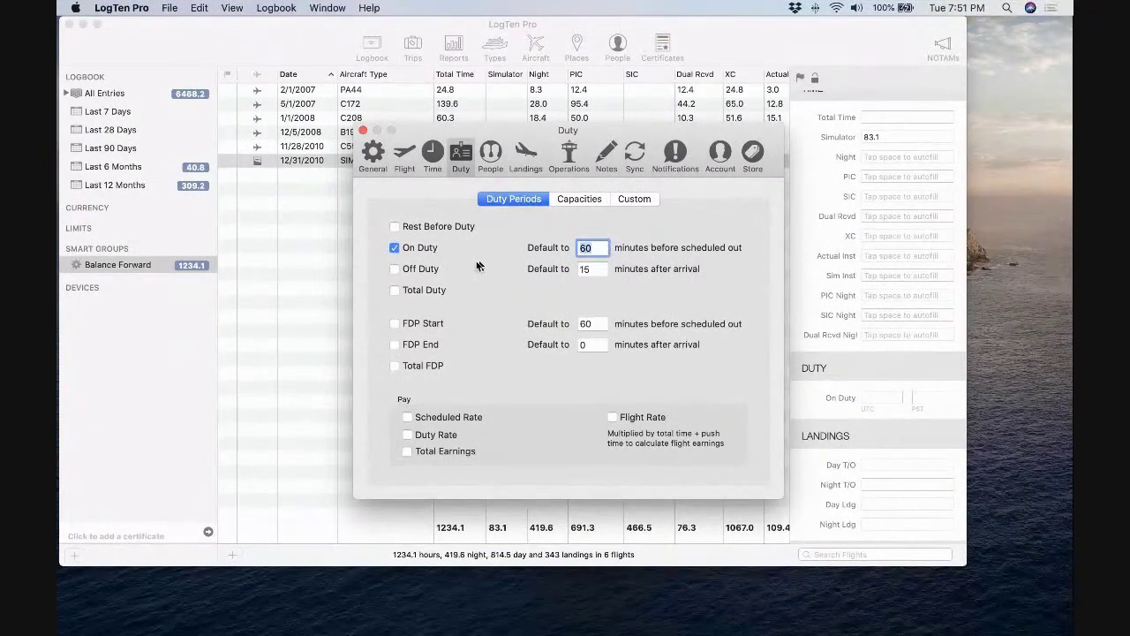
{"action": "left_click", "coordinate": [395, 269]}
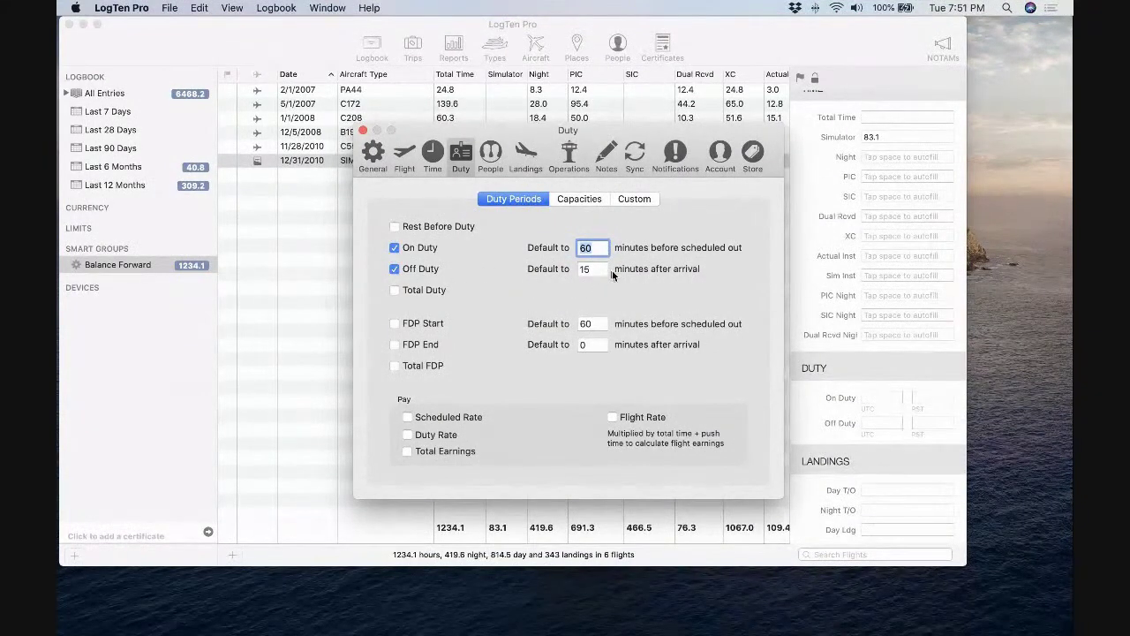
{"action": "left_click", "coordinate": [362, 131]}
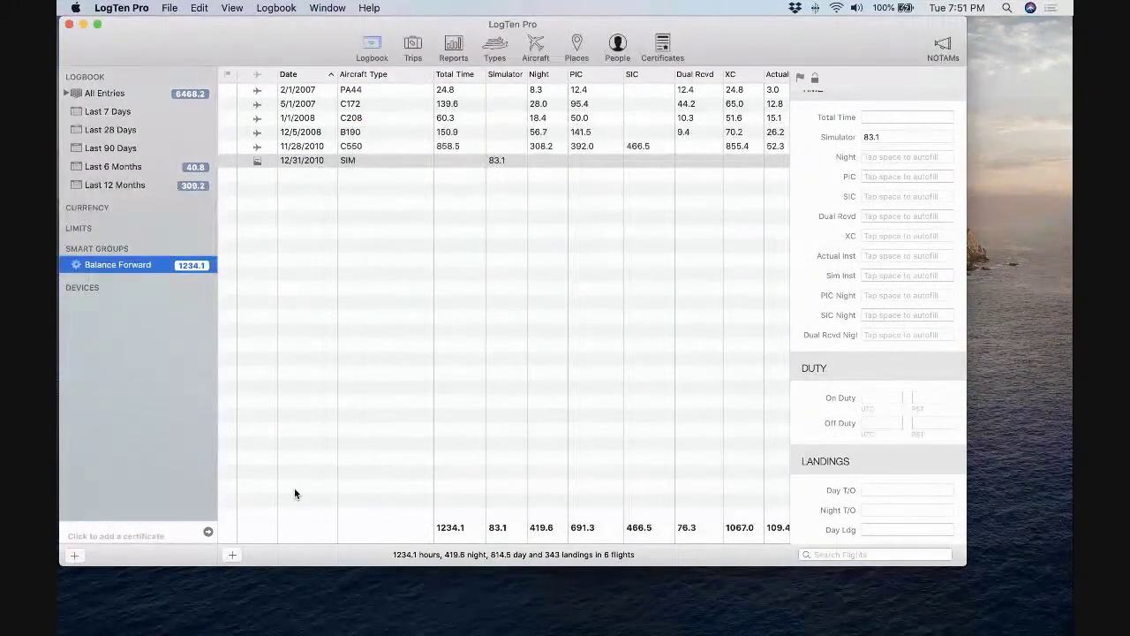
Add a new flight and enable the Scheduled Out and Scheduled In fields in Flight preferences.
{"action": "left_click", "coordinate": [233, 552]}
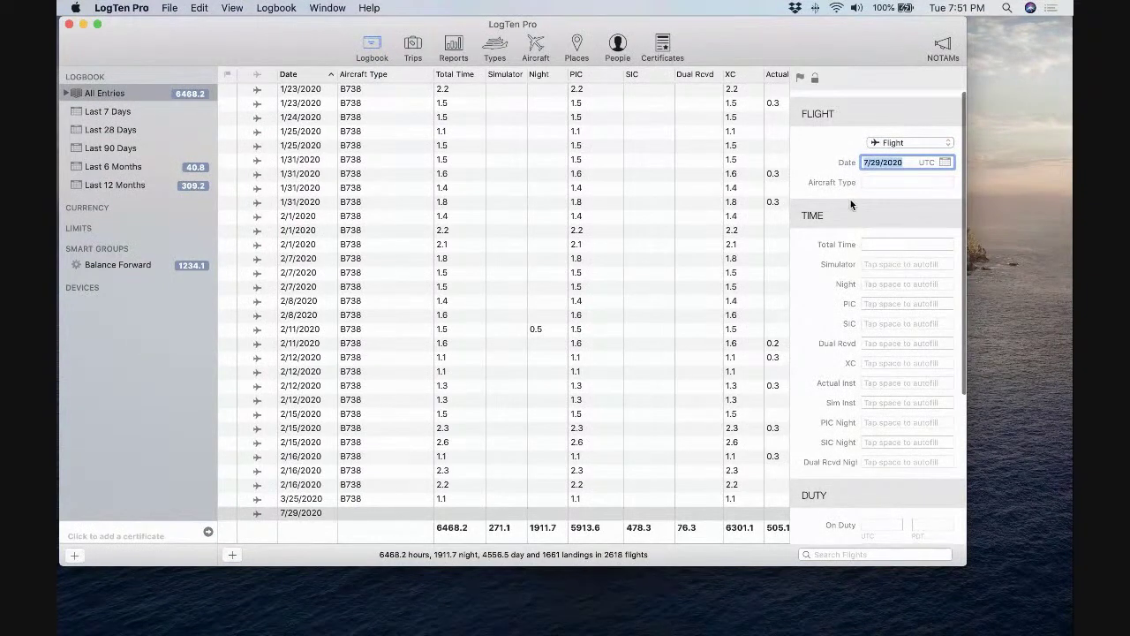
{"action": "left_click", "coordinate": [145, 11]}
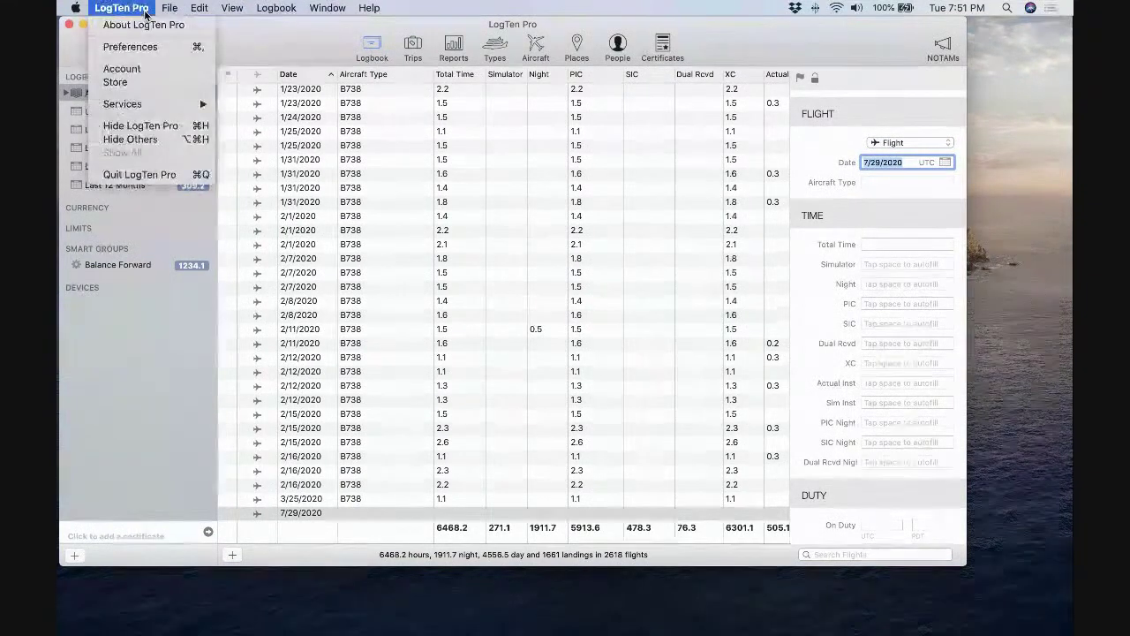
{"action": "left_click", "coordinate": [433, 189]}
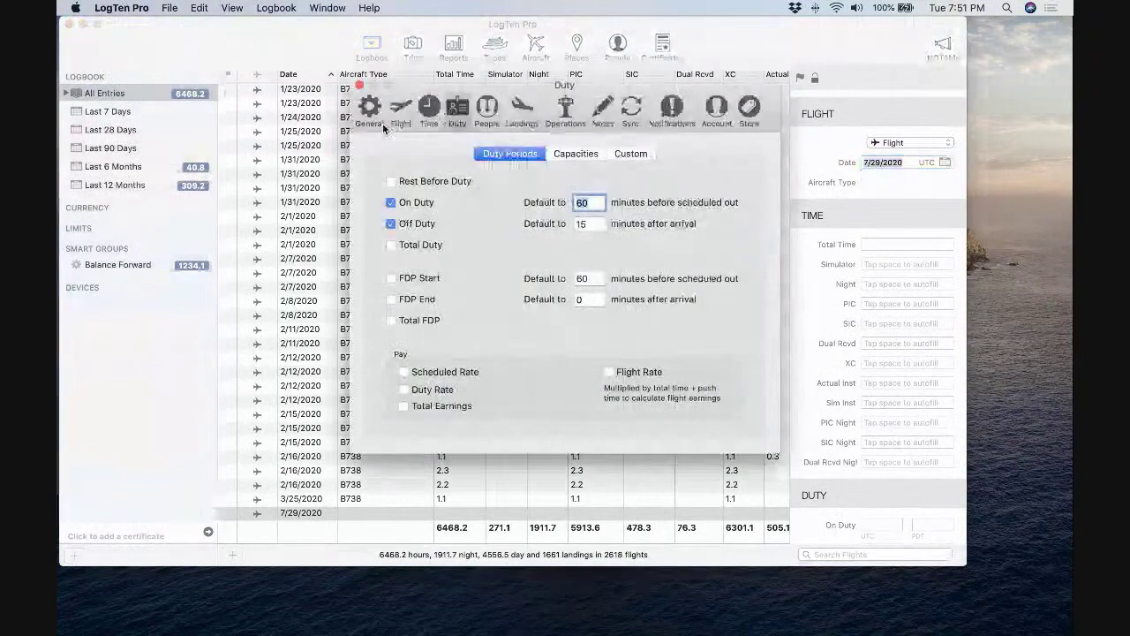
{"action": "left_click", "coordinate": [401, 111]}
{"action": "left_click", "coordinate": [370, 202]}
{"action": "left_click", "coordinate": [516, 202]}
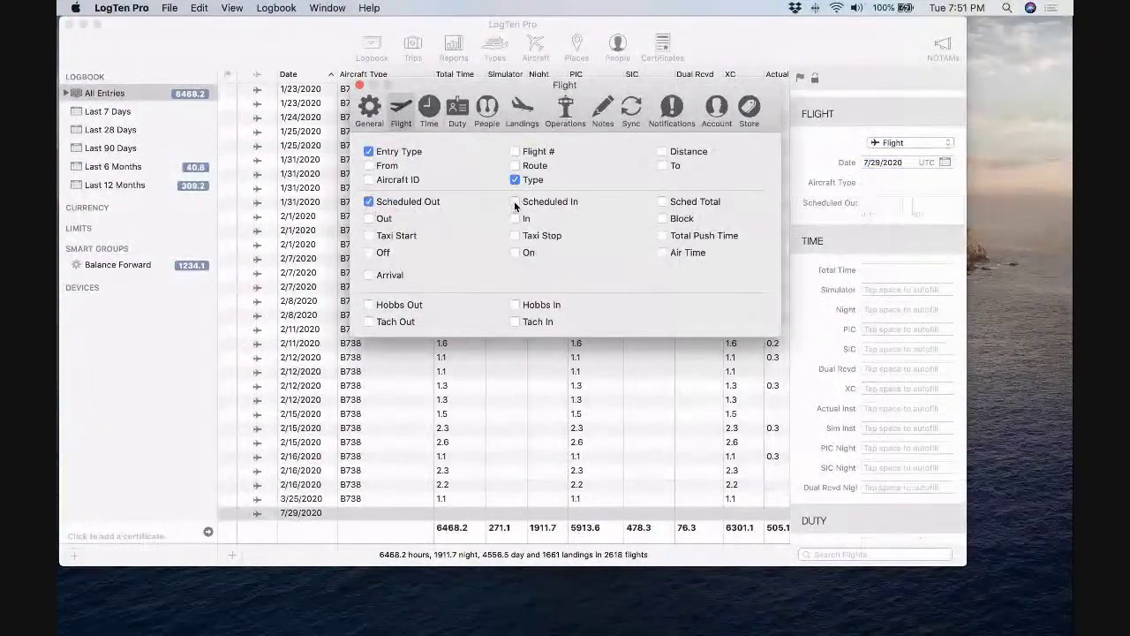
Enter Scheduled Out 1400 and Scheduled In 1600, then autofill On Duty to 1300.
{"action": "left_click", "coordinate": [883, 203]}
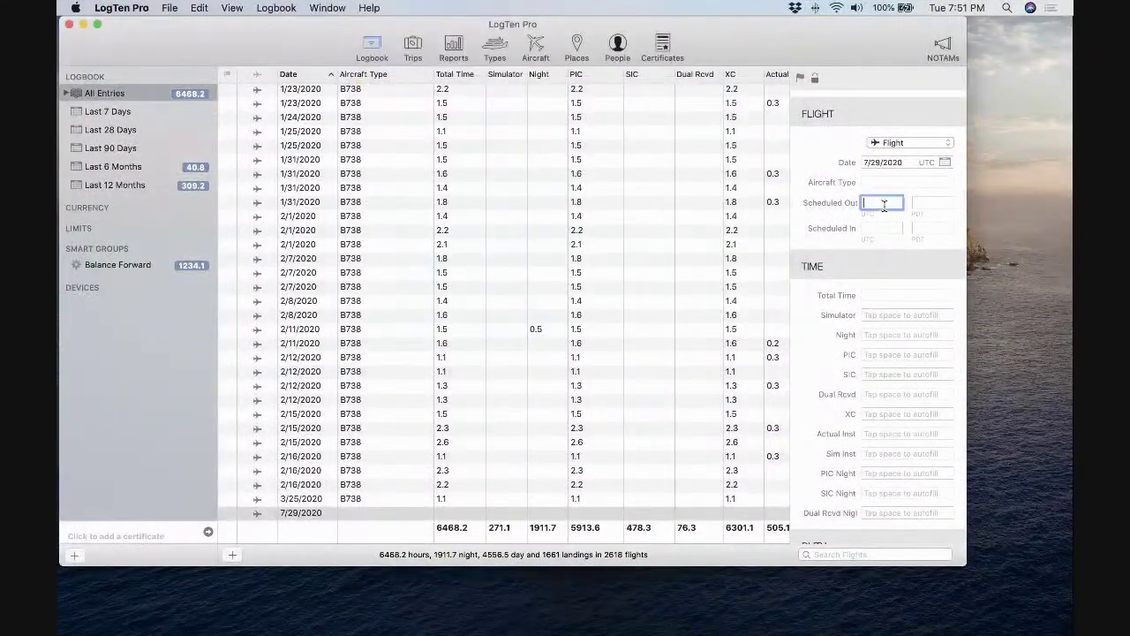
{"action": "type", "text": "1400"}
{"action": "key", "text": "Tab"}
{"action": "key", "text": "Tab"}
{"action": "type", "text": "1600"}
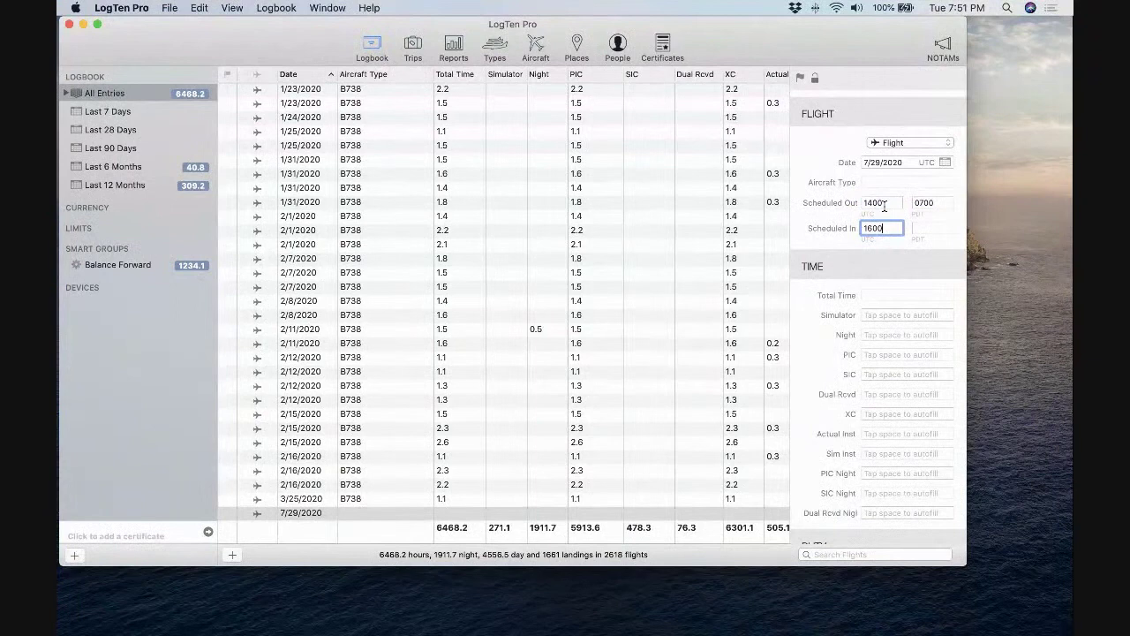
{"action": "key", "text": "Tab"}
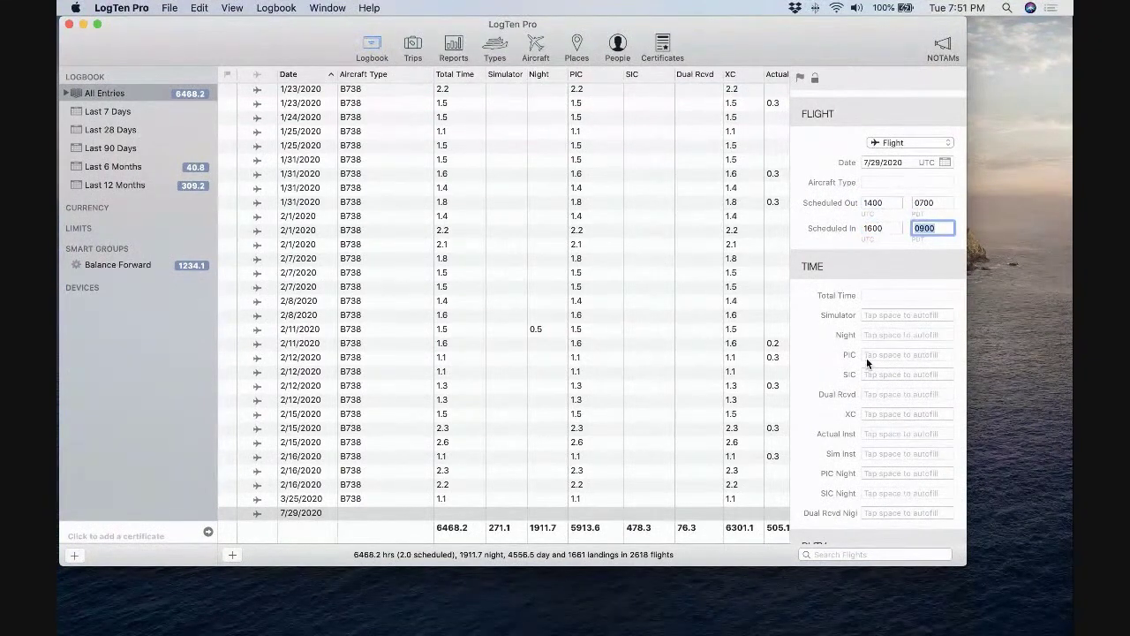
{"action": "scroll", "coordinate": [867, 360], "scroll_direction": "down", "scroll_amount": 5}
{"action": "scroll", "coordinate": [867, 357], "scroll_direction": "down", "scroll_amount": 1}
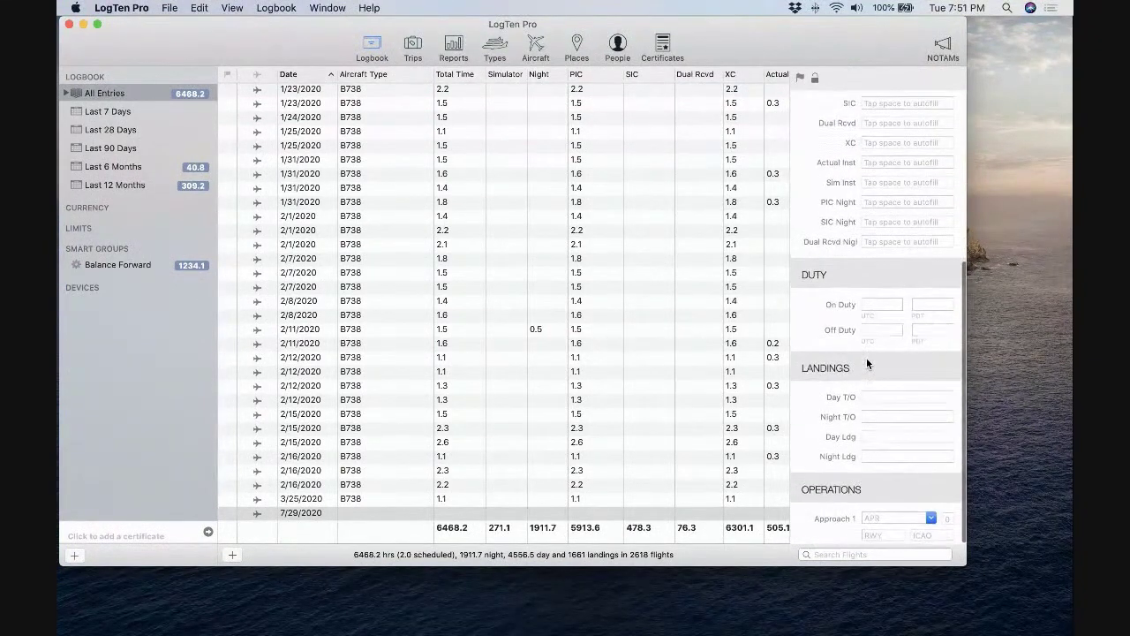
{"action": "left_click", "coordinate": [877, 303]}
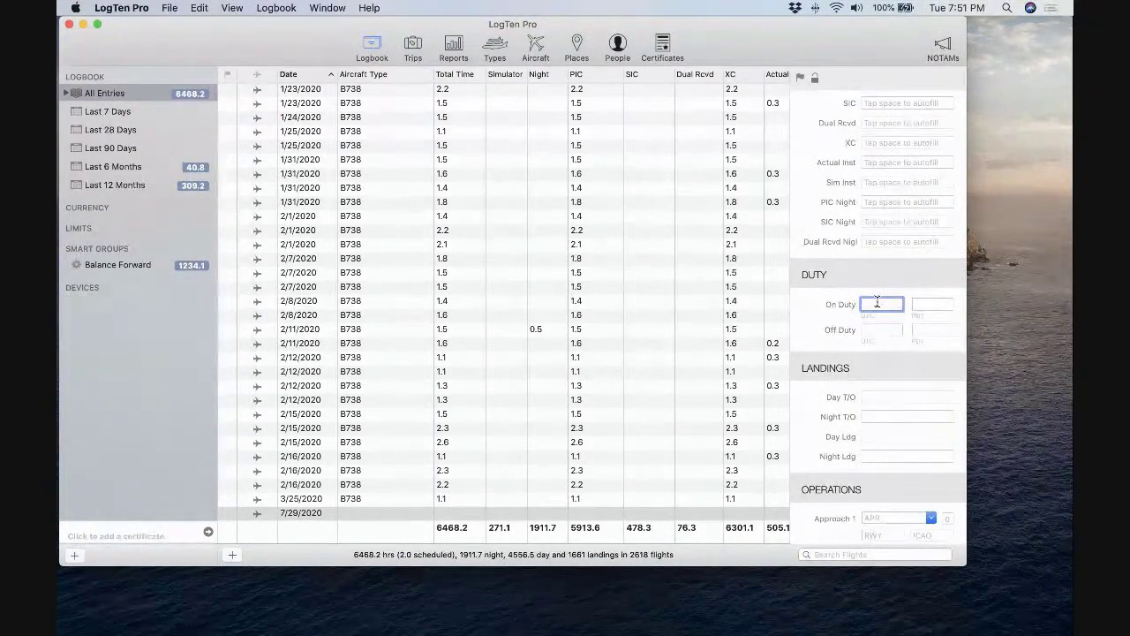
{"action": "key", "text": "space"}
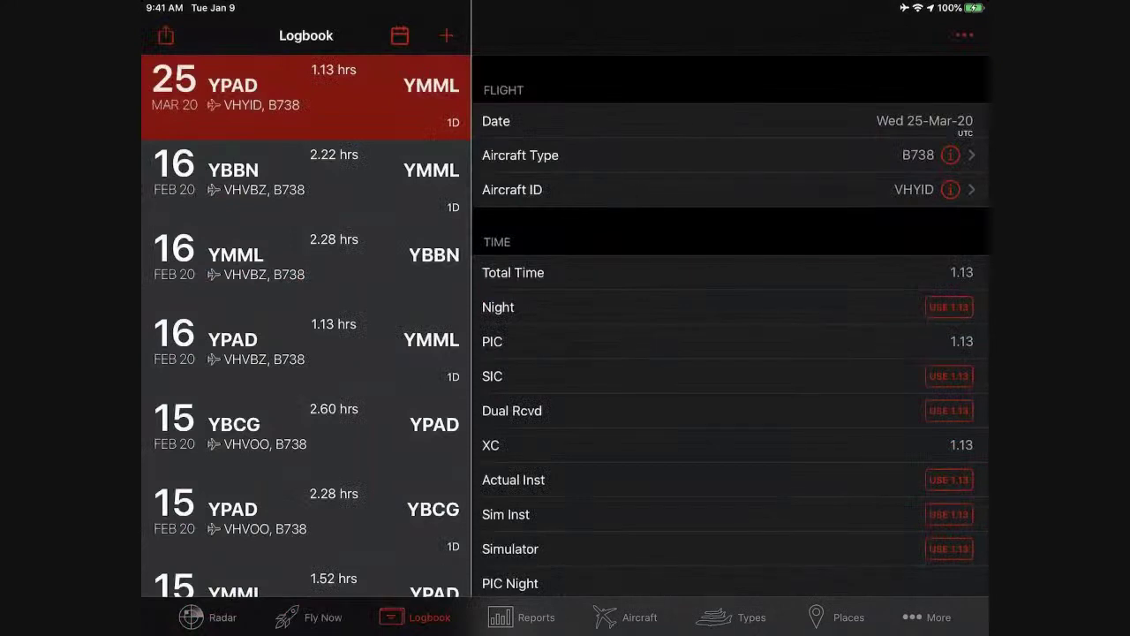
Show the iPad logbook's sharing options for RosterBuster and Pilot Credentials.
{"action": "left_click", "coordinate": [166, 35]}
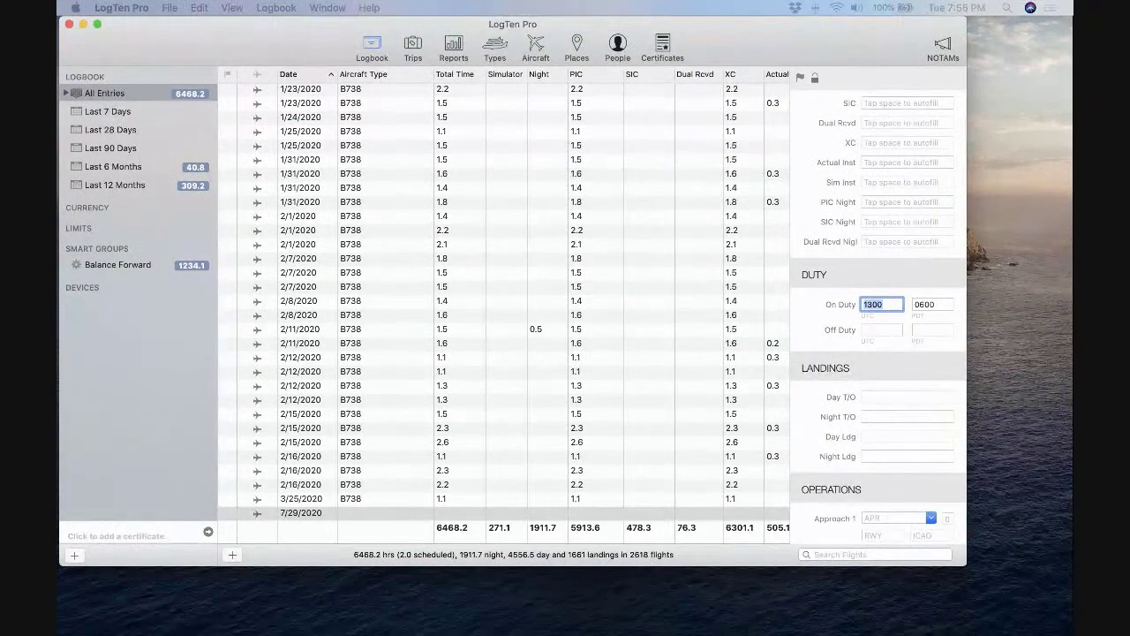
Switch back to the Mac logbook showing the 7/29/2020 flight with On Duty 1300.
{"action": "left_click", "coordinate": [145, 40]}
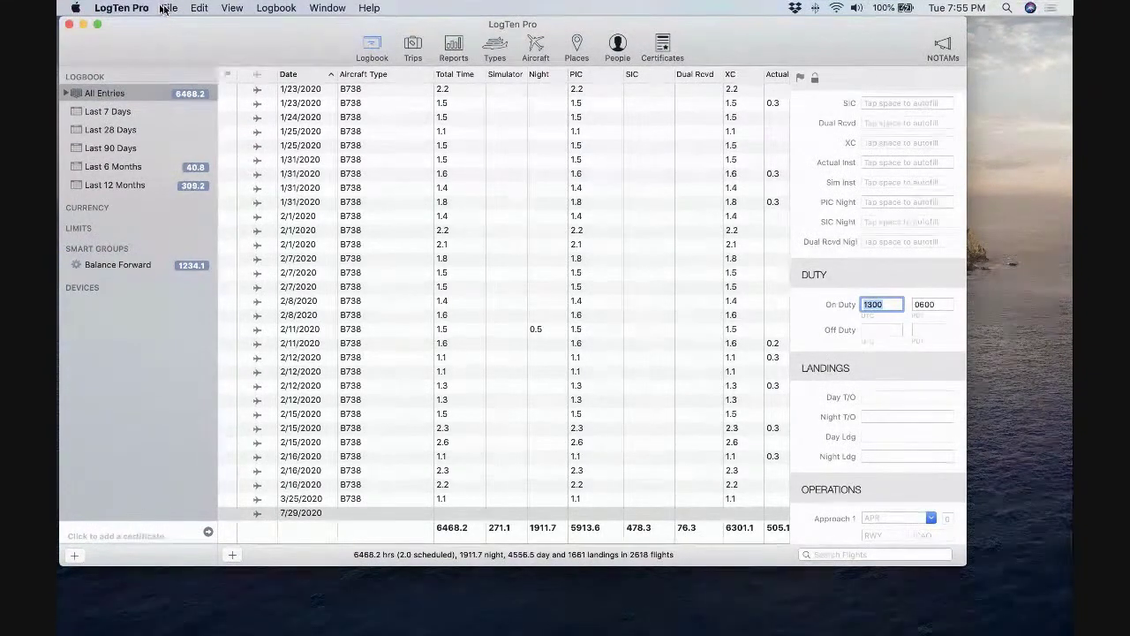
Start File > Import Schedule and browse the airline format list to Southwest.
{"action": "left_click", "coordinate": [169, 9]}
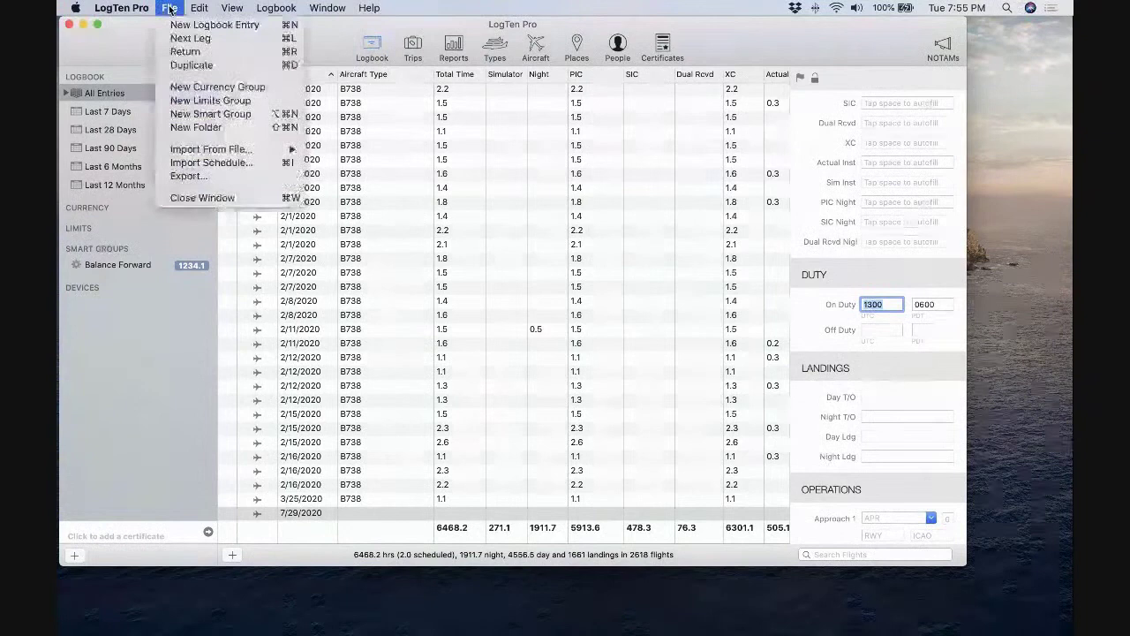
{"action": "left_click", "coordinate": [184, 165]}
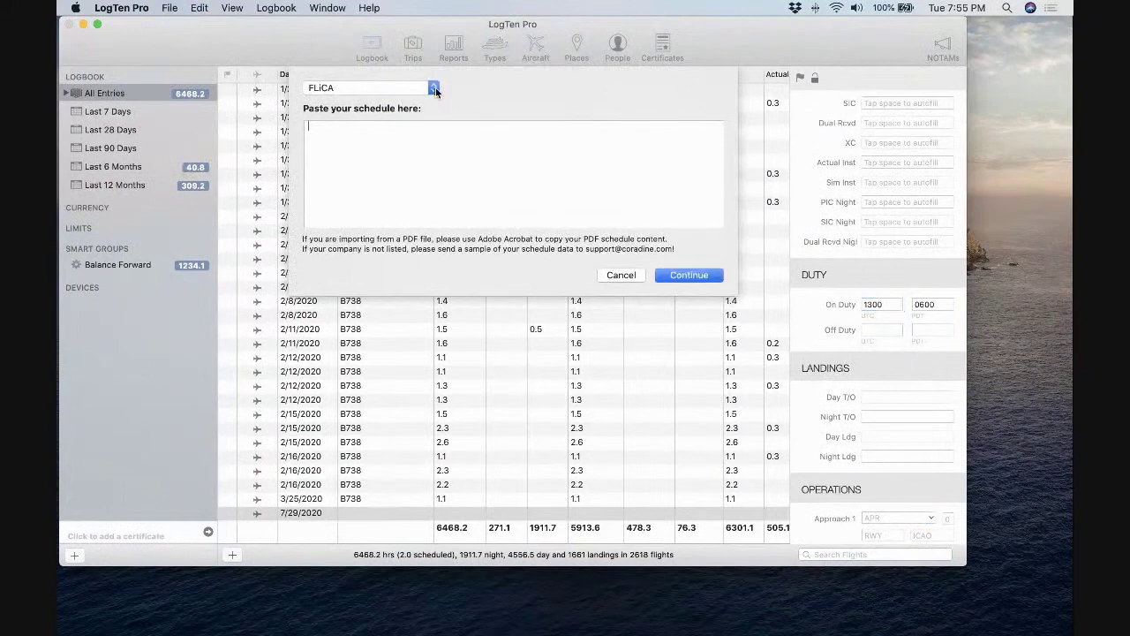
{"action": "left_click", "coordinate": [434, 86]}
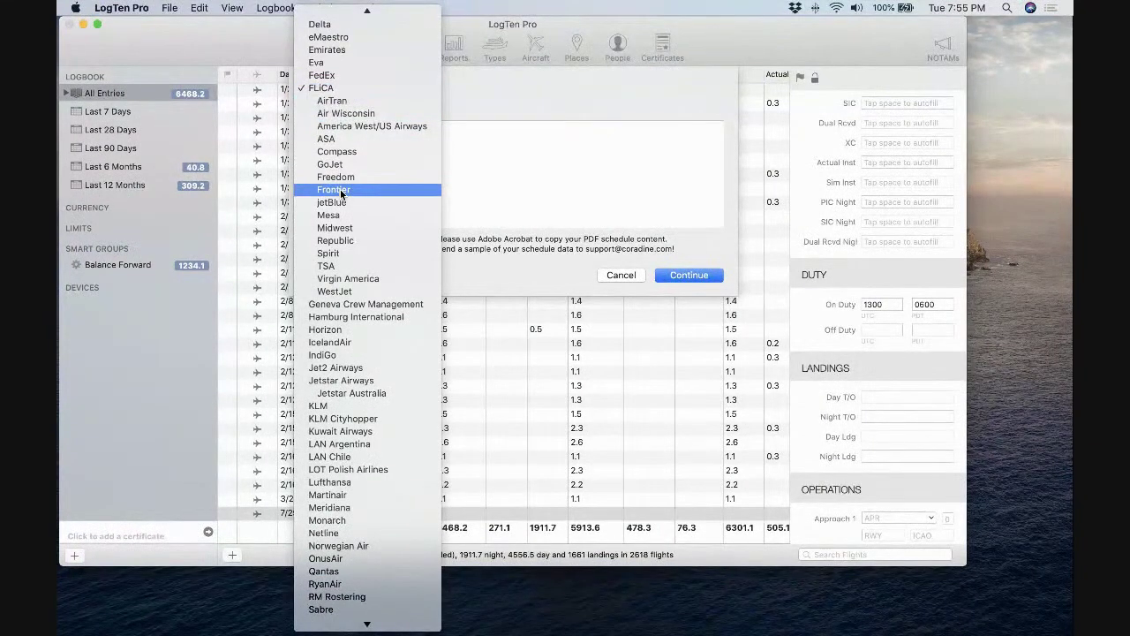
{"action": "scroll", "coordinate": [340, 189], "scroll_direction": "down", "scroll_amount": 2}
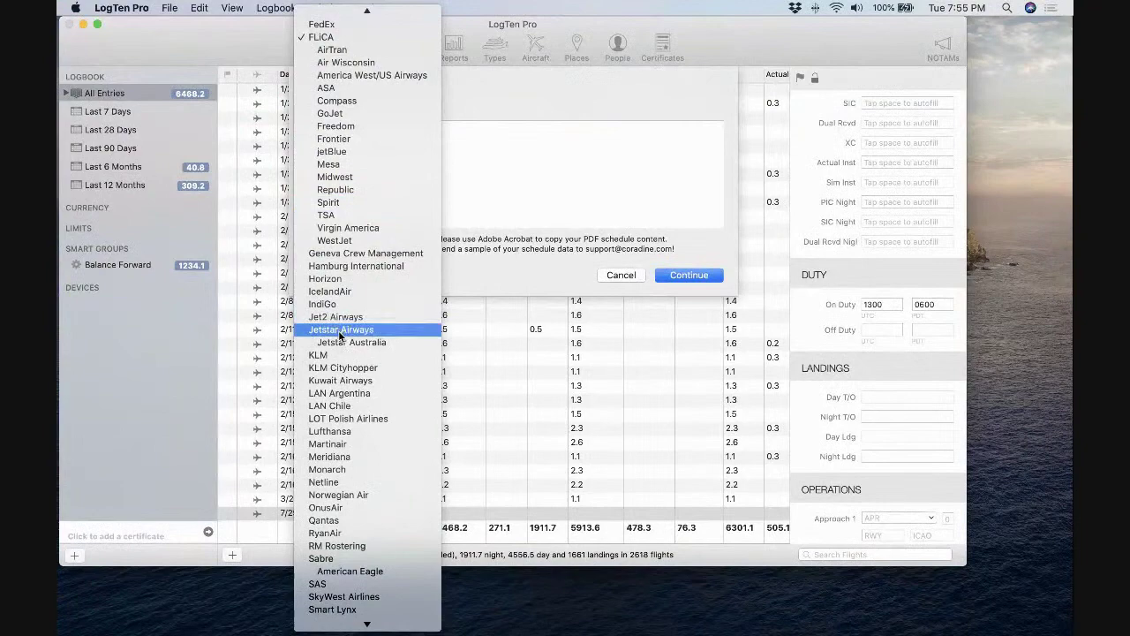
{"action": "scroll", "coordinate": [338, 331], "scroll_direction": "up", "scroll_amount": 10}
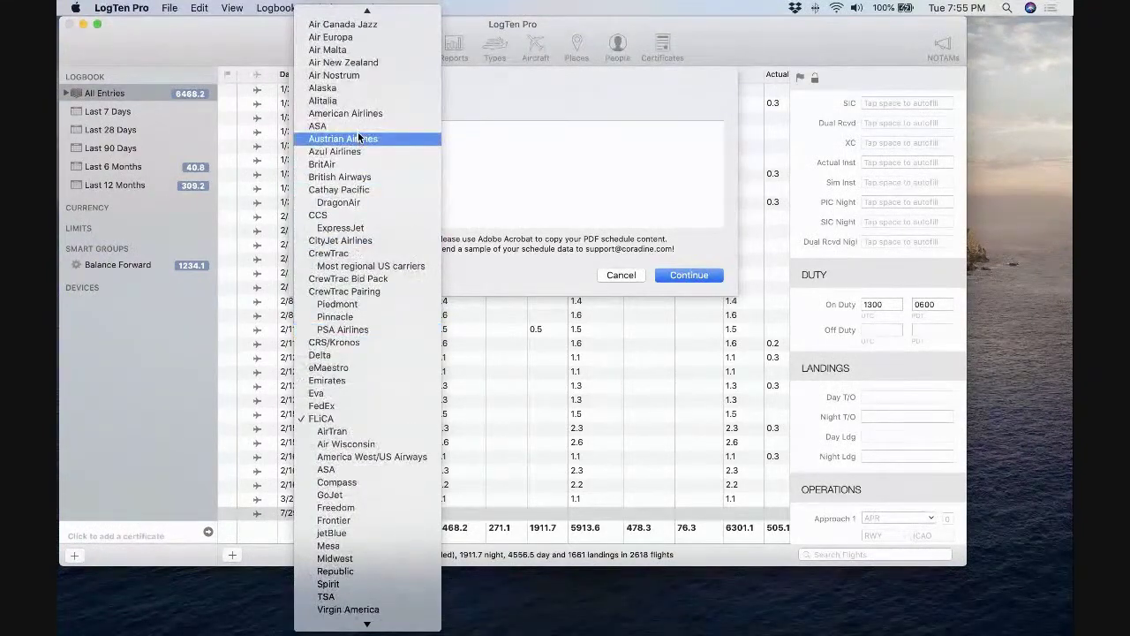
{"action": "scroll", "coordinate": [347, 174], "scroll_direction": "up", "scroll_amount": 3}
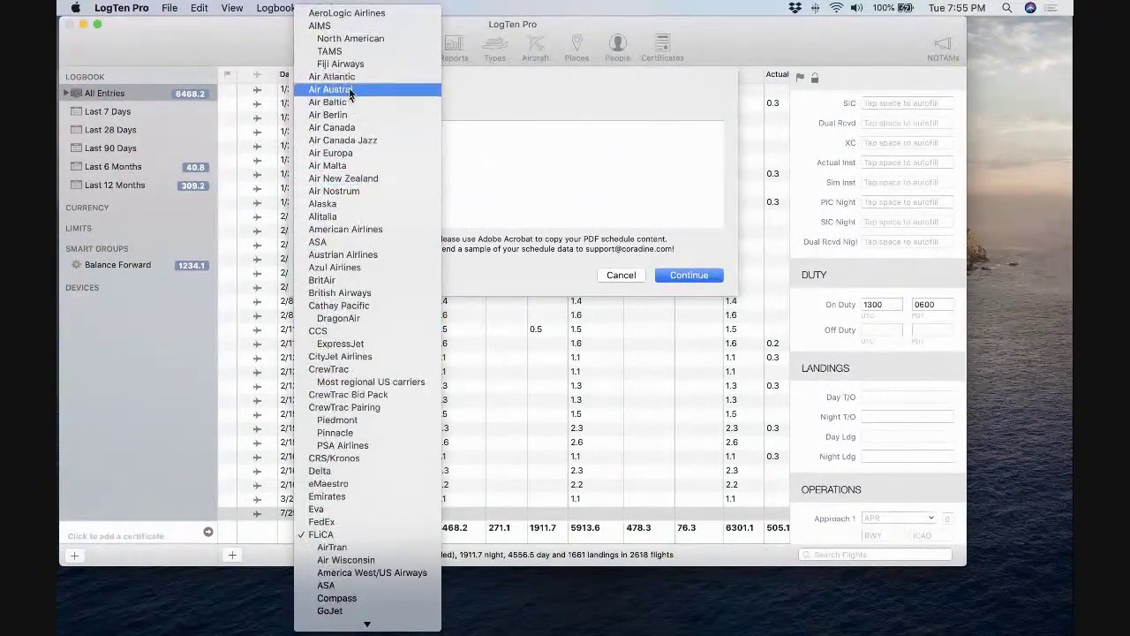
{"action": "scroll", "coordinate": [342, 242], "scroll_direction": "down", "scroll_amount": 20}
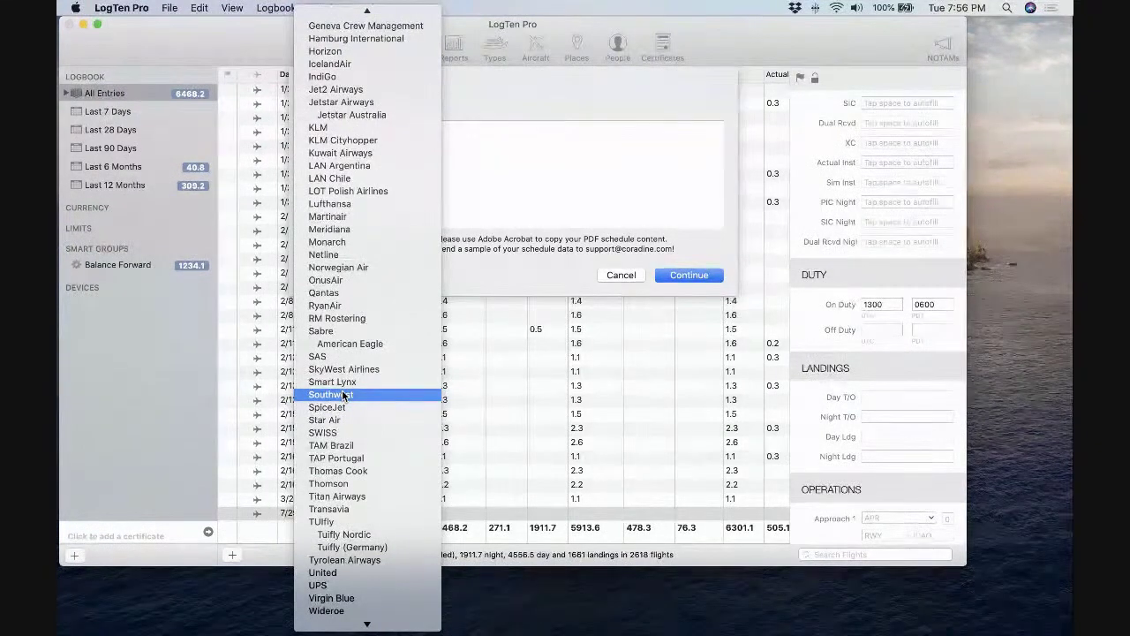
Choose Southwest as the schedule format and continue the import.
{"action": "left_click", "coordinate": [342, 392]}
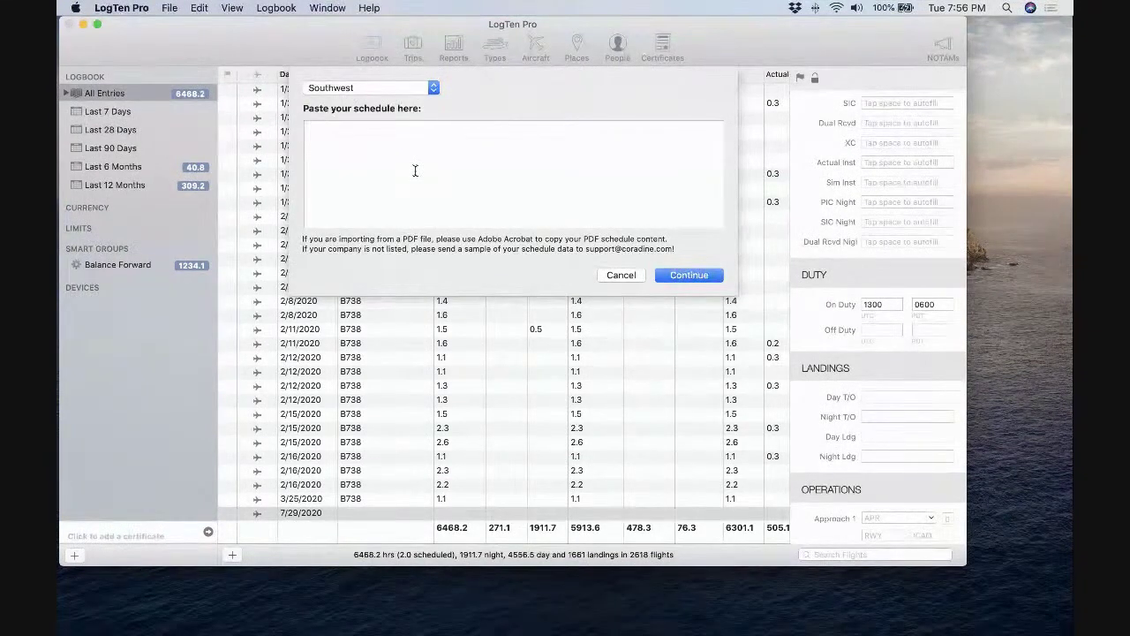
{"action": "left_click", "coordinate": [689, 276]}
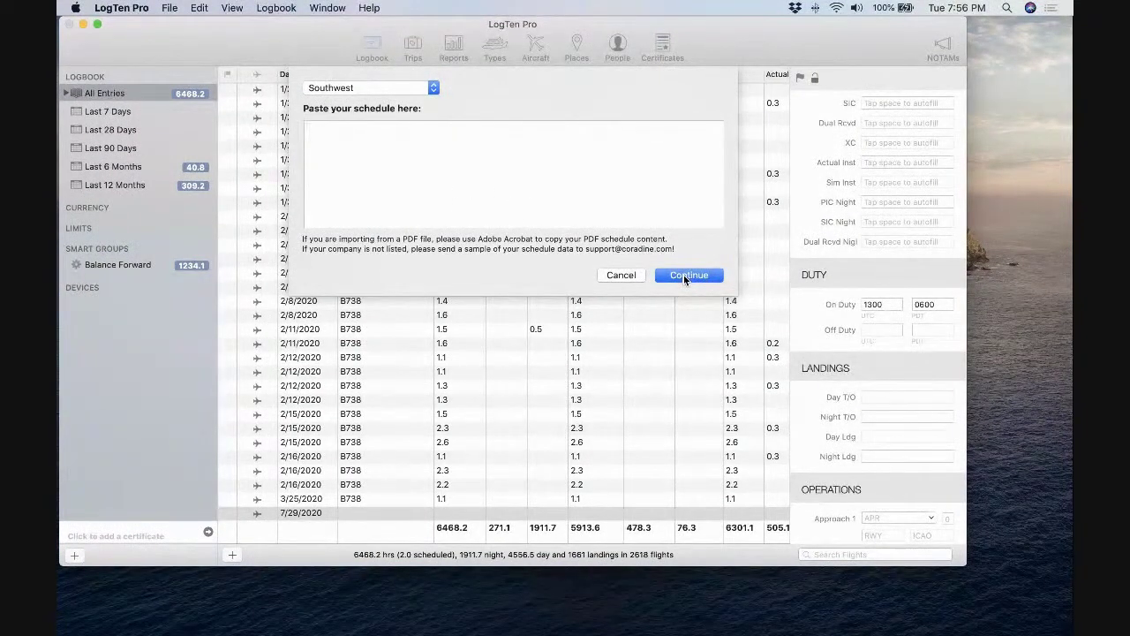
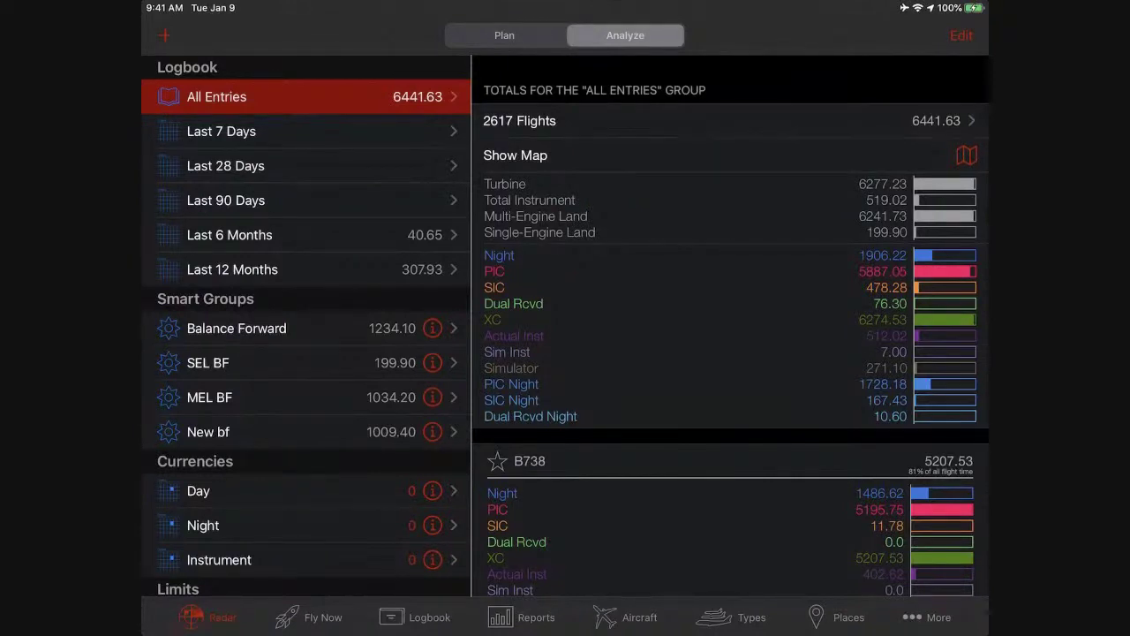
Scroll down to Currencies and show the Day currency's totals, listing 0 flights.
{"action": "scroll", "coordinate": [306, 335], "scroll_direction": "down", "scroll_amount": 3}
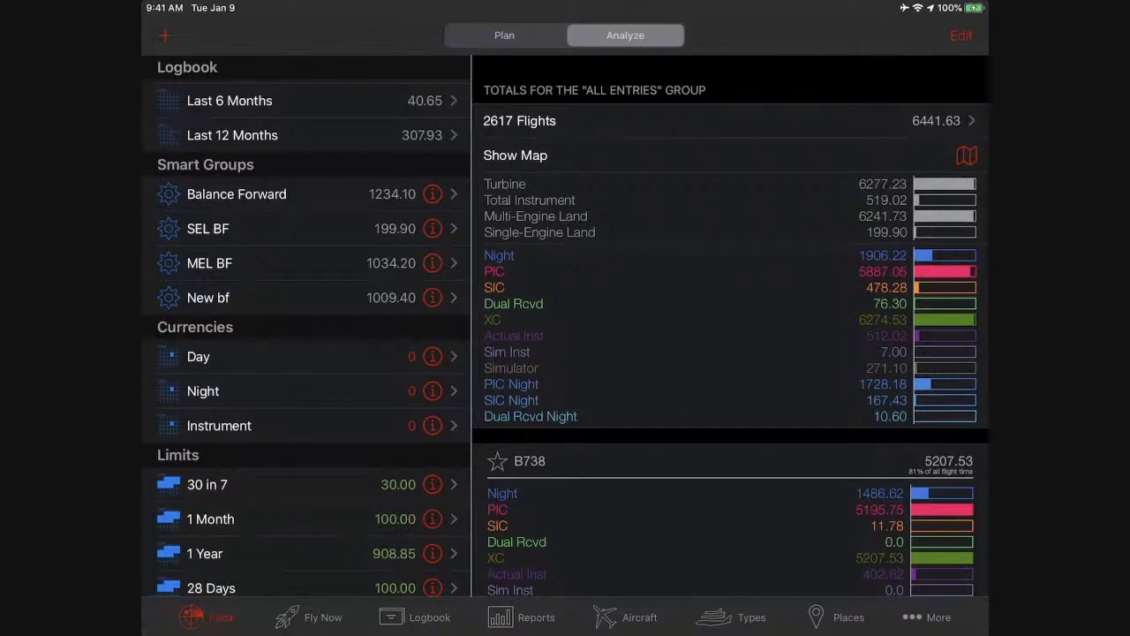
{"action": "left_click_drag", "start_coordinate": [353, 356], "coordinate": [273, 356]}
{"action": "left_click", "coordinate": [265, 356]}
{"action": "left_click", "coordinate": [265, 356]}
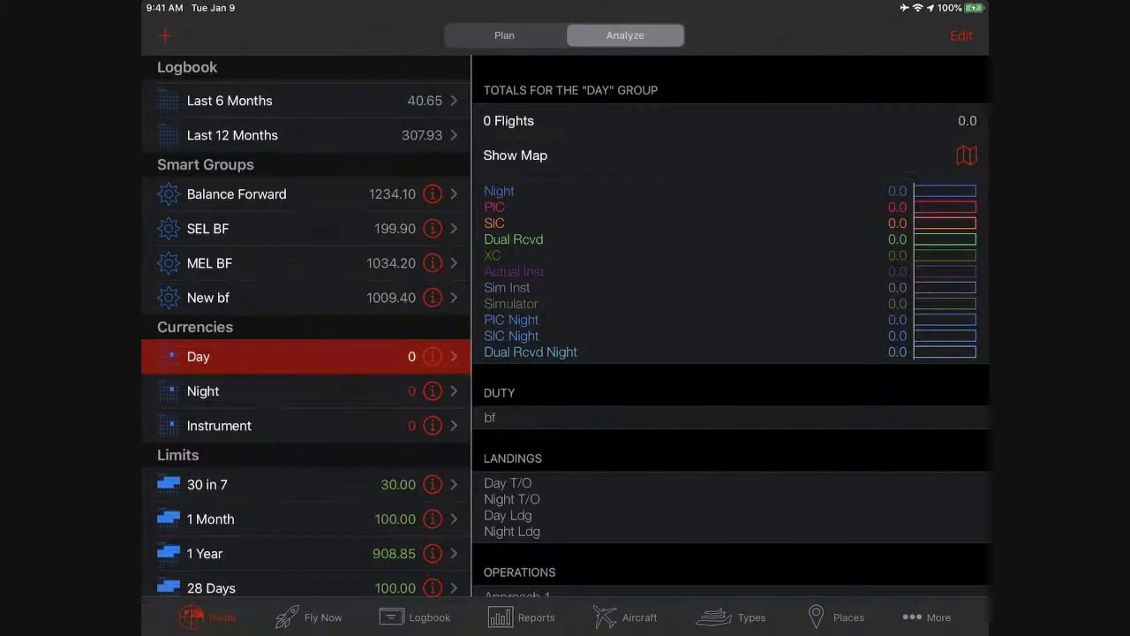
Open the Day currency's settings popover with its 90-day window and landing criteria.
{"action": "left_click", "coordinate": [431, 356]}
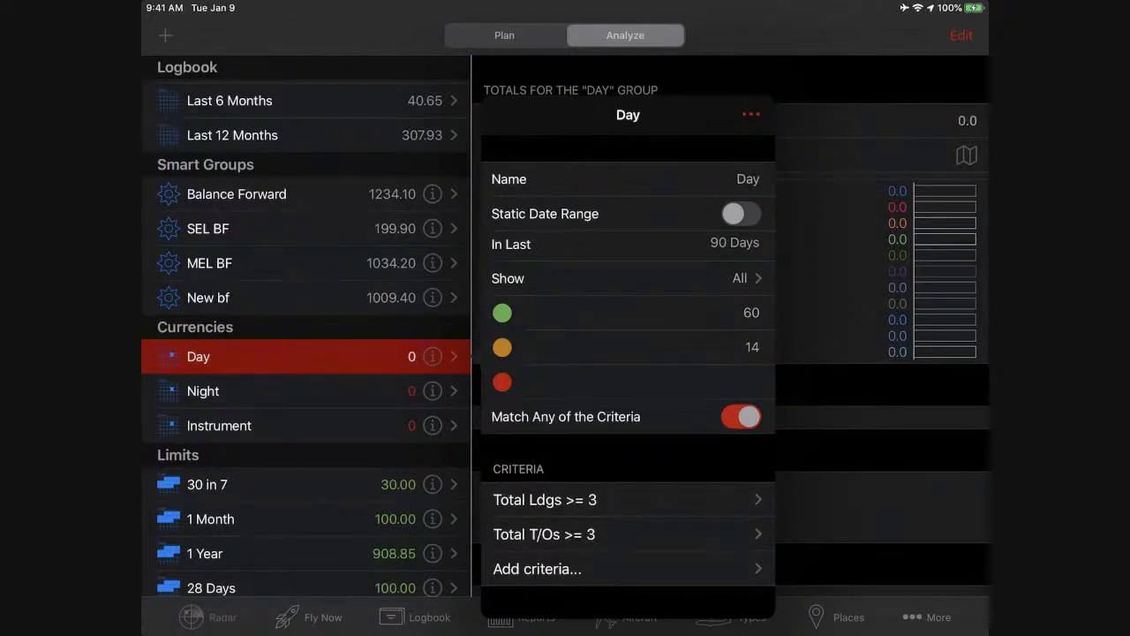
Set the Day currency's red-dot threshold to 5 and close its settings.
{"action": "left_click", "coordinate": [671, 381]}
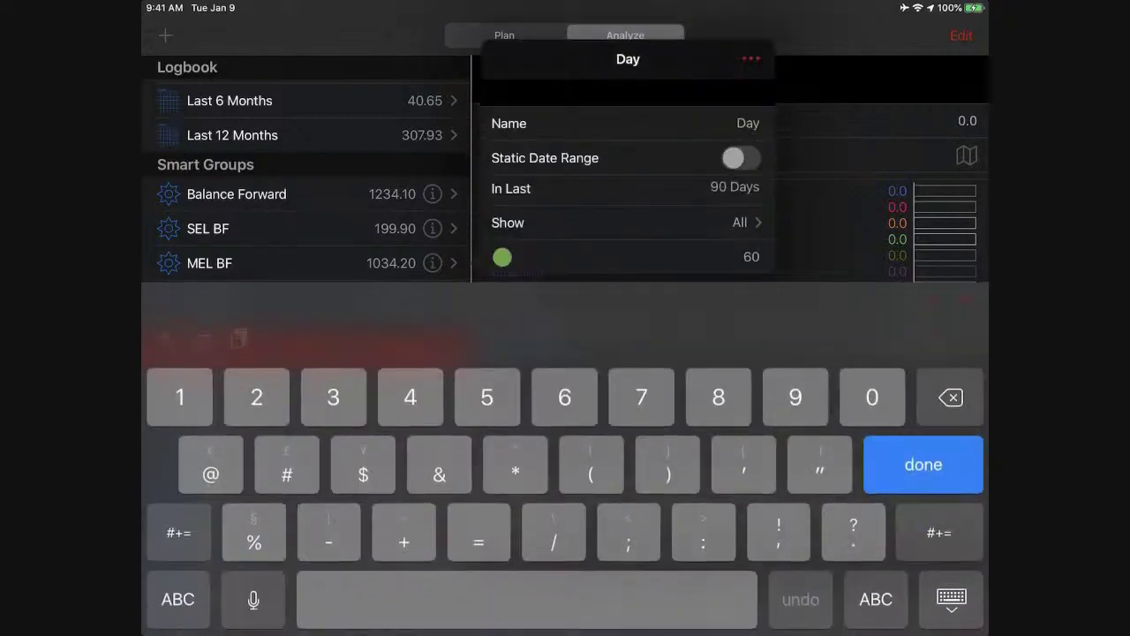
{"action": "type", "text": "55"}
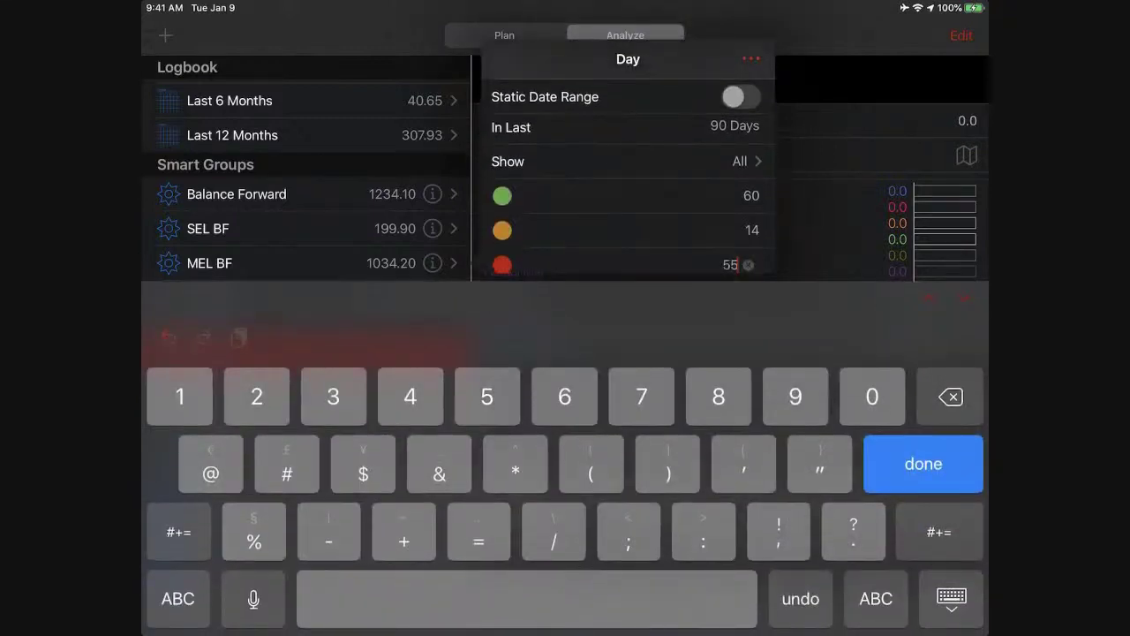
{"action": "key", "text": "BackSpace"}
{"action": "key", "text": "Return"}
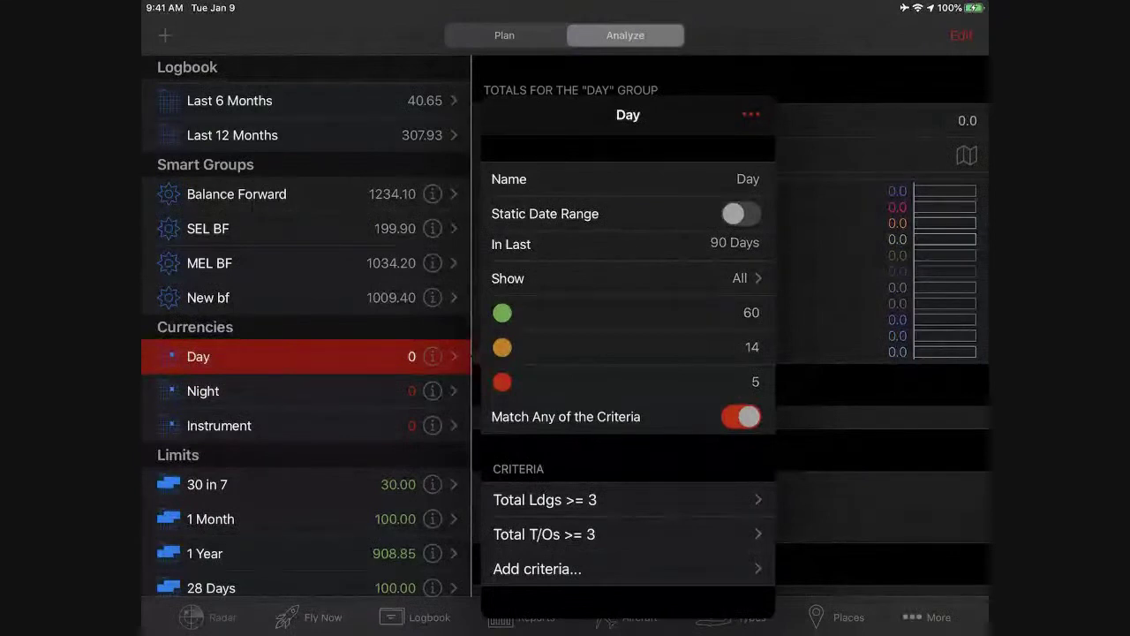
{"action": "scroll", "coordinate": [627, 353], "scroll_direction": "down", "scroll_amount": 2}
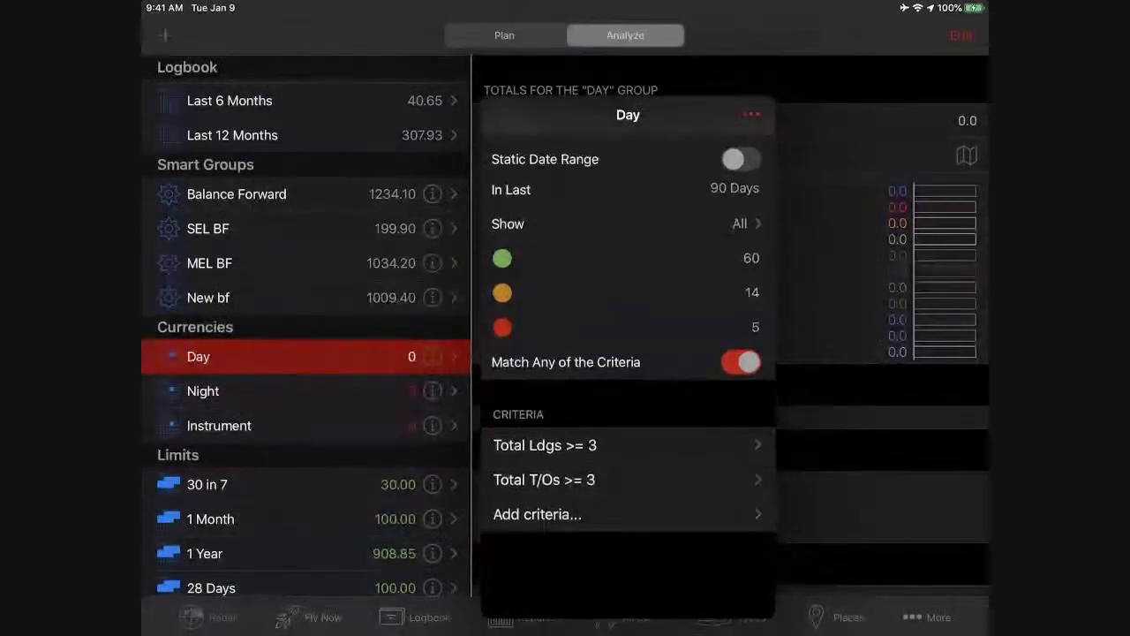
{"action": "scroll", "coordinate": [628, 354], "scroll_direction": "up", "scroll_amount": 2}
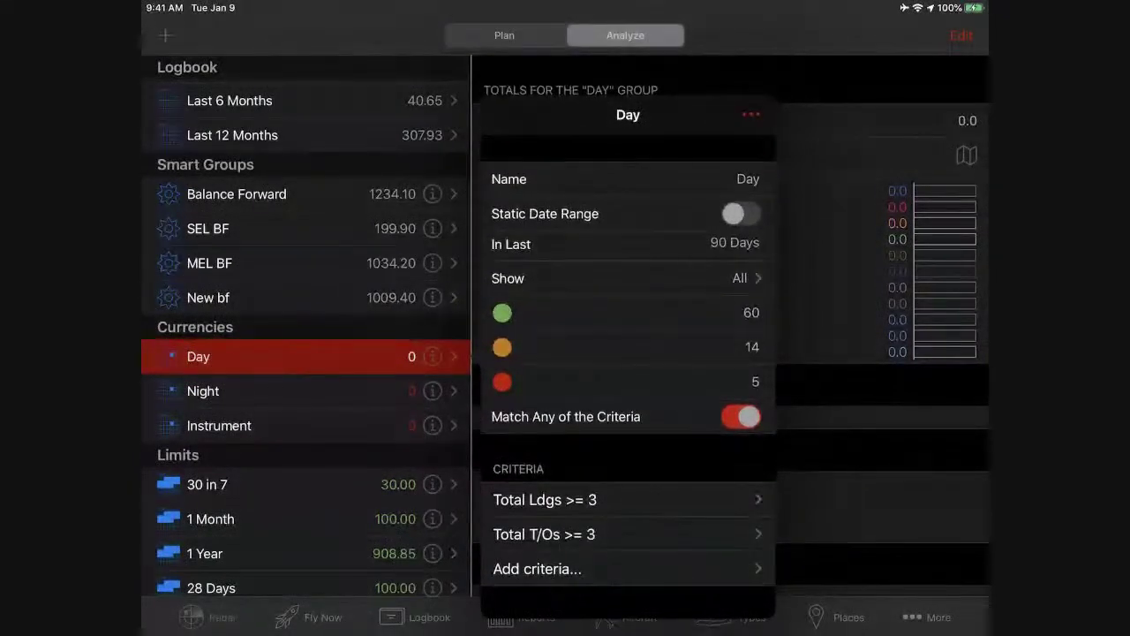
{"action": "left_click", "coordinate": [203, 391]}
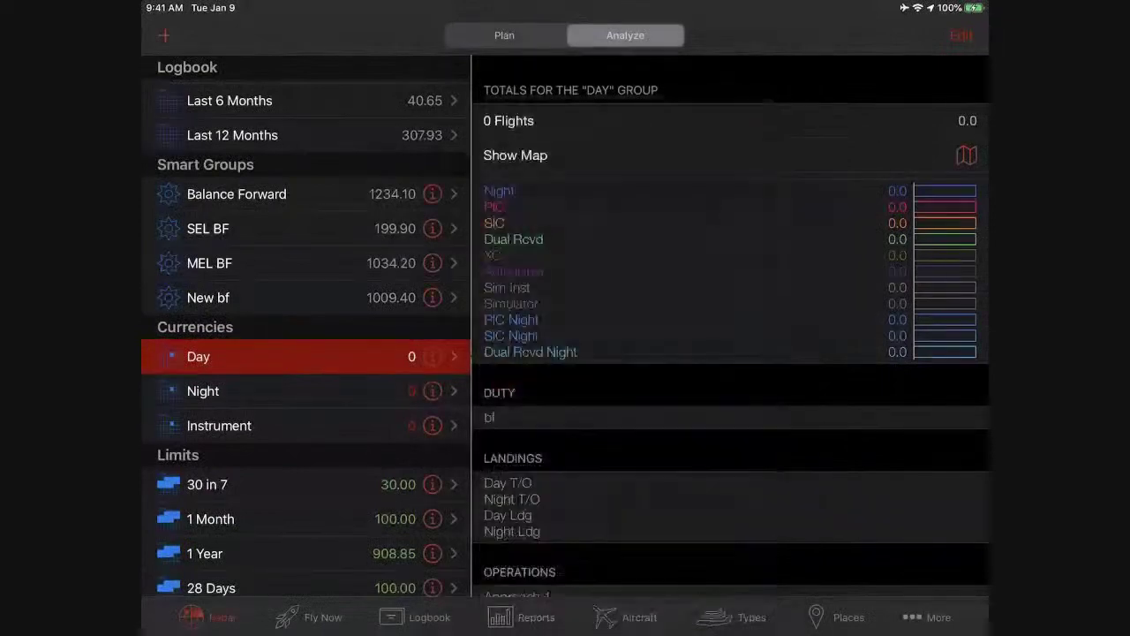
Show the Night currency totals, then the Instrument totals of 26 flights, 46.15 hours.
{"action": "left_click", "coordinate": [432, 391]}
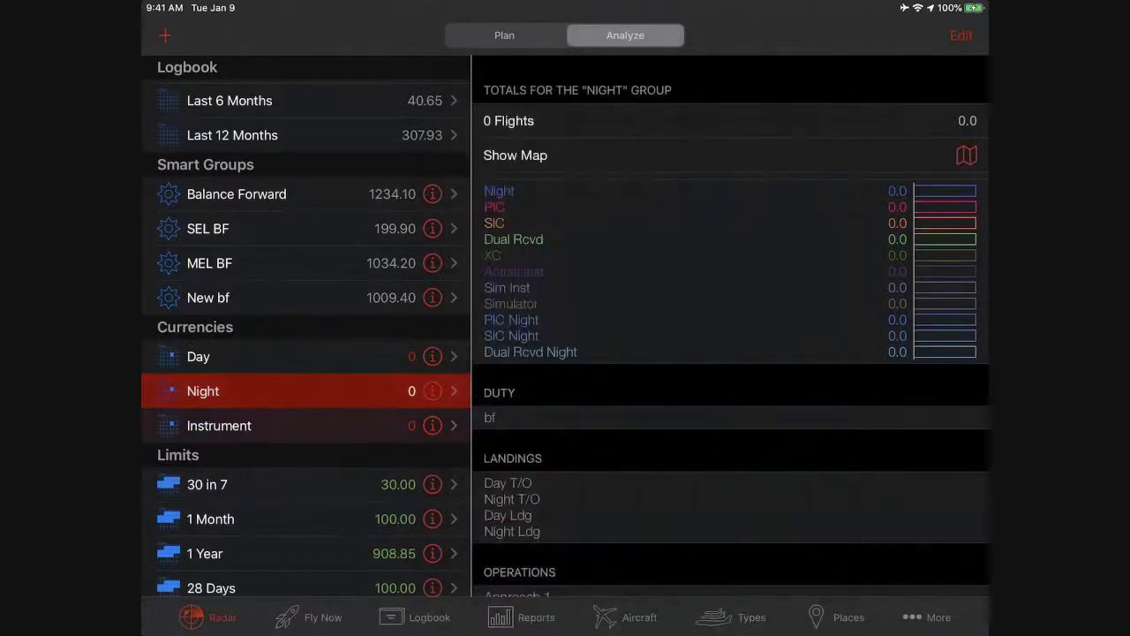
{"action": "left_click", "coordinate": [432, 425]}
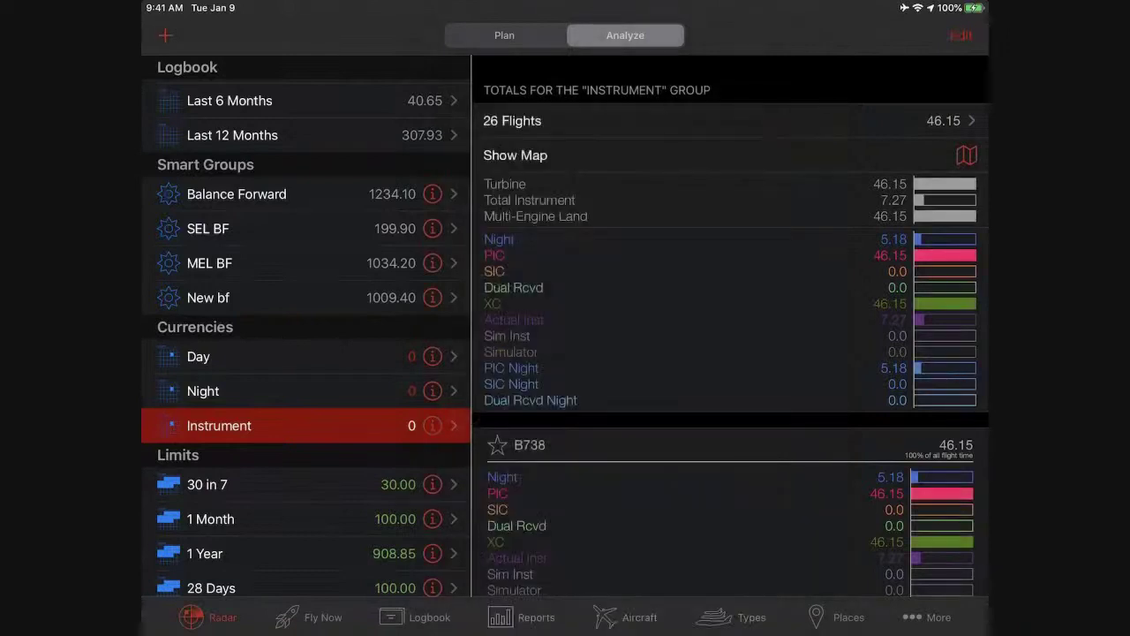
Reselect the Day currency and reopen its settings showing thresholds 60, 14 and 5.
{"action": "left_click", "coordinate": [198, 356]}
{"action": "left_click", "coordinate": [432, 356]}
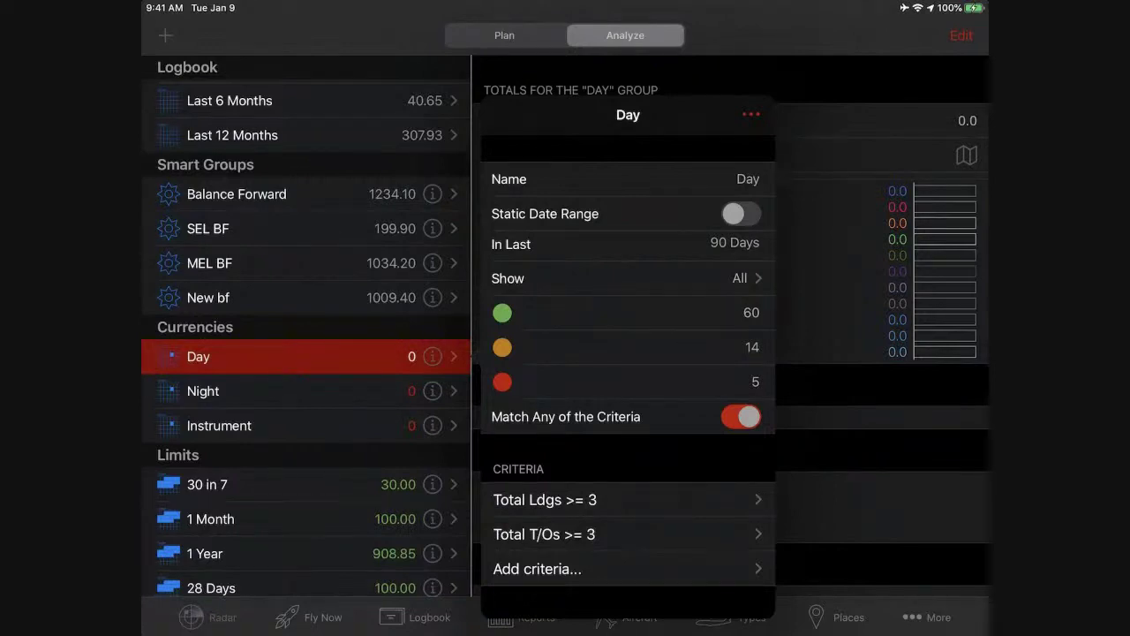
Confirm Day counts All entry types, then duplicate it as Day Copy.
{"action": "left_click", "coordinate": [627, 278]}
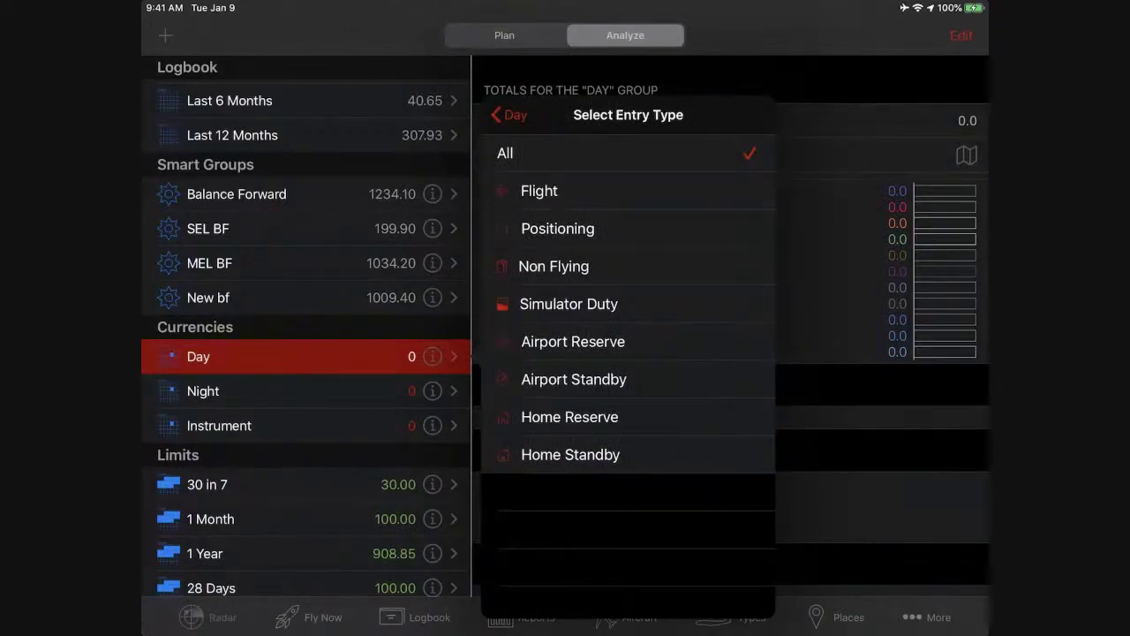
{"action": "left_click", "coordinate": [510, 115]}
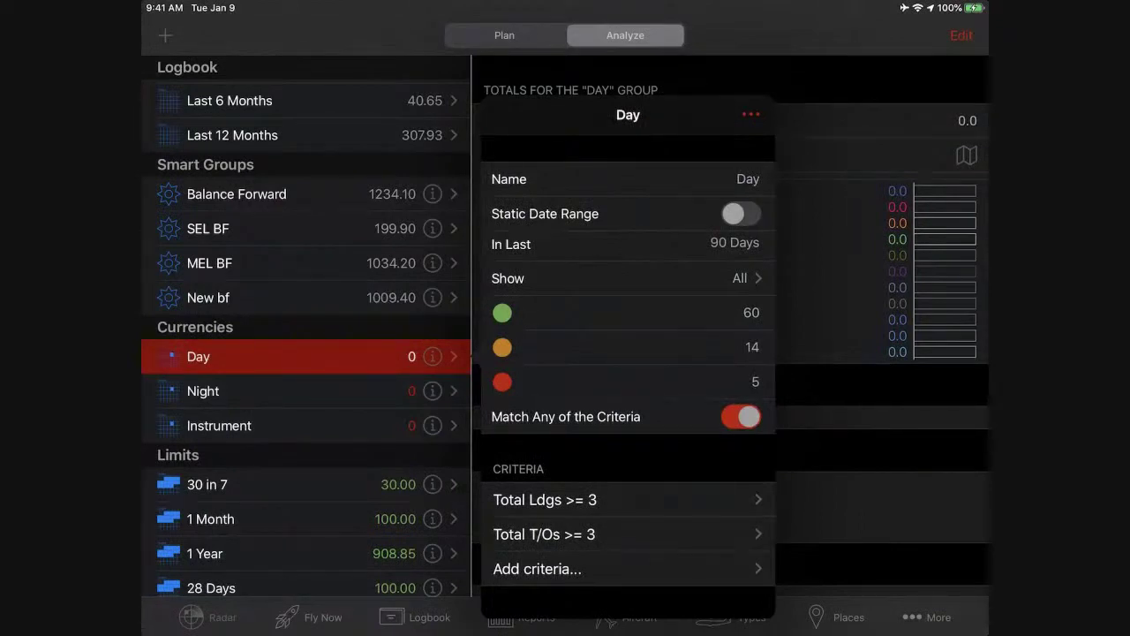
{"action": "left_click", "coordinate": [750, 114]}
{"action": "left_click", "coordinate": [751, 154]}
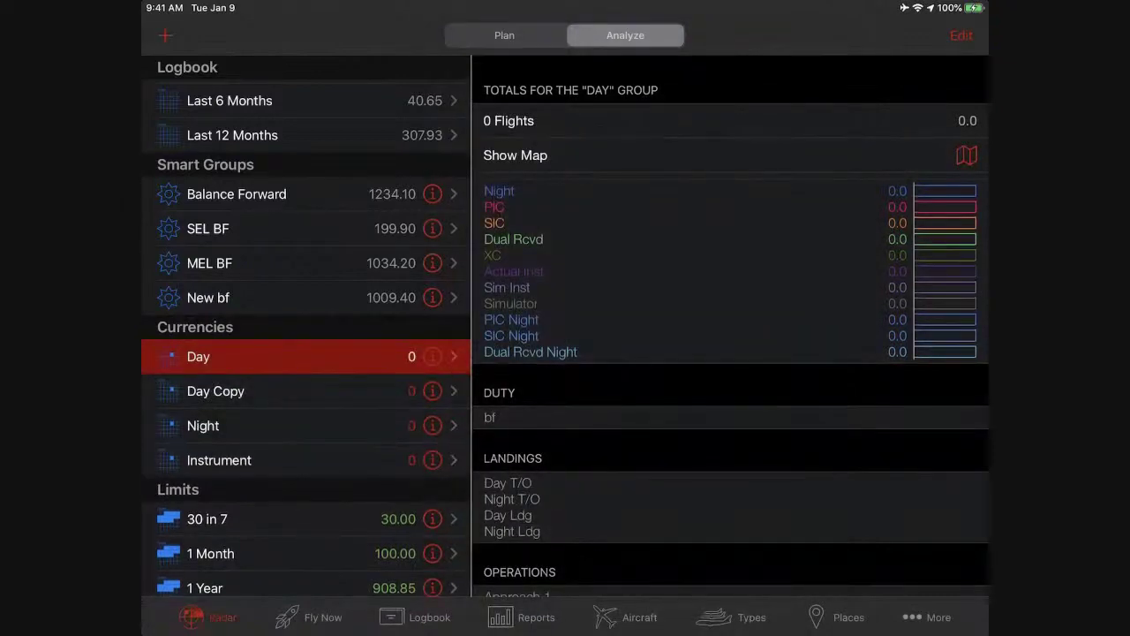
Rename the Day Copy currency to Day 135.
{"action": "left_click", "coordinate": [432, 390]}
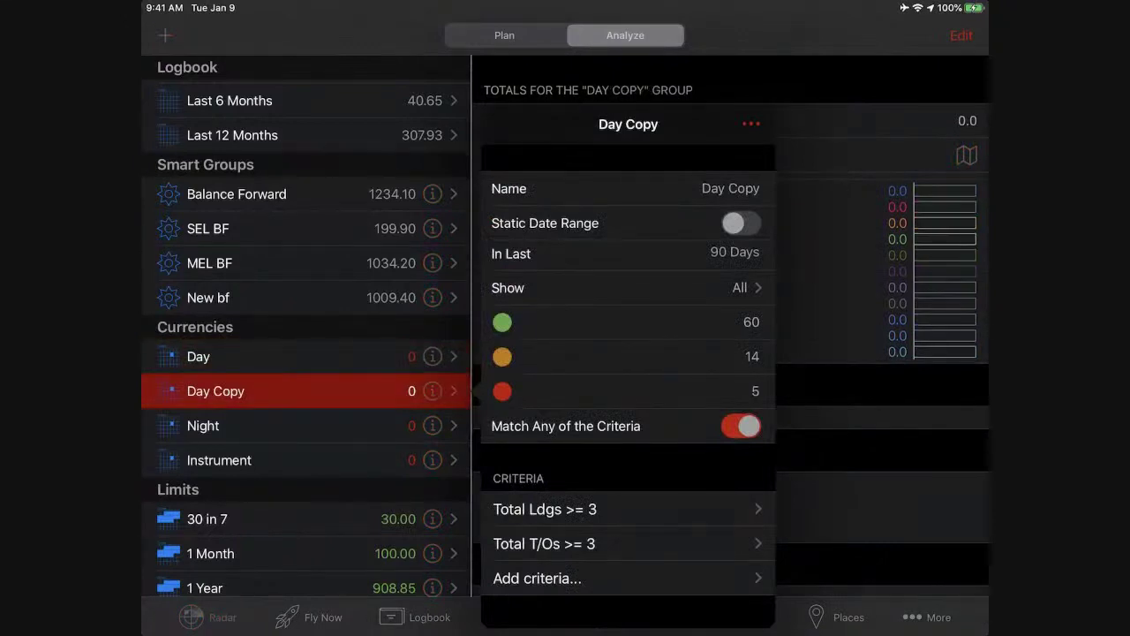
{"action": "left_click", "coordinate": [731, 188]}
{"action": "key", "text": "BackSpace"}
{"action": "key", "text": "BackSpace"}
{"action": "key", "text": "BackSpace"}
{"action": "key", "text": "BackSpace"}
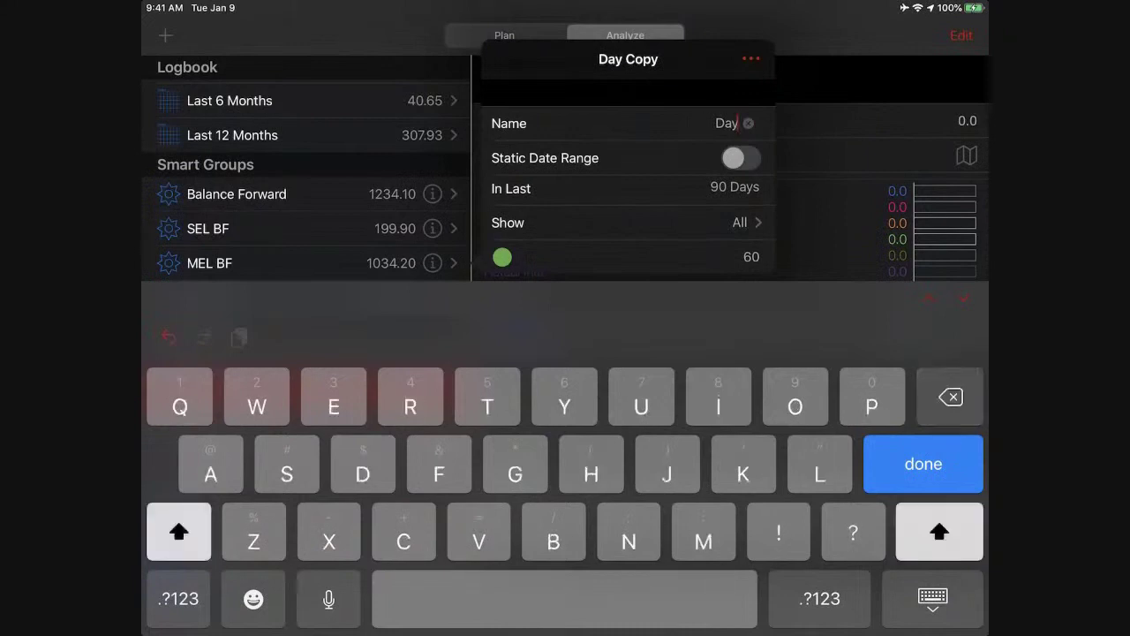
{"action": "type", "text": "135"}
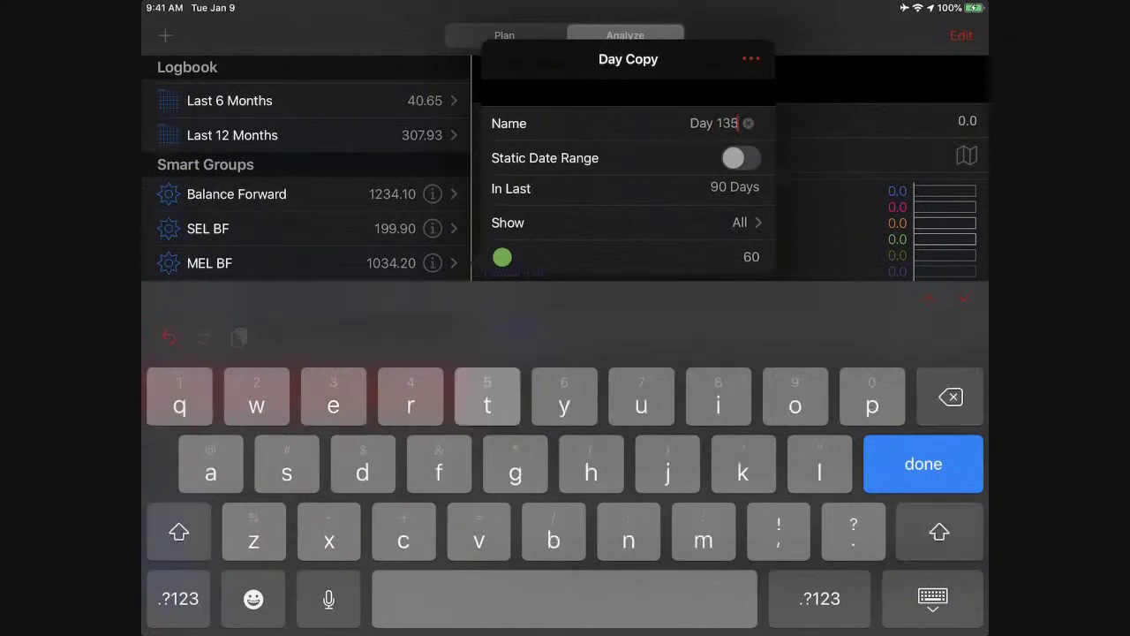
{"action": "key", "text": "Return"}
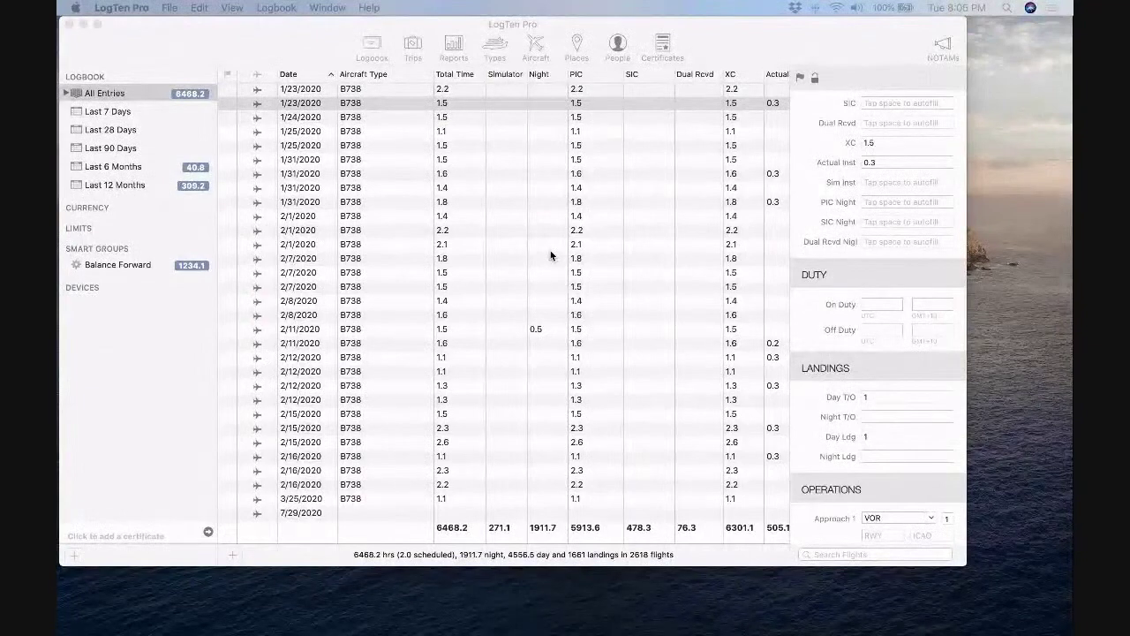
Create a trip containing the 24 flights from 1/24/2020 to 2/15/2020.
{"action": "left_click", "coordinate": [461, 122]}
{"action": "left_click", "coordinate": [461, 122]}
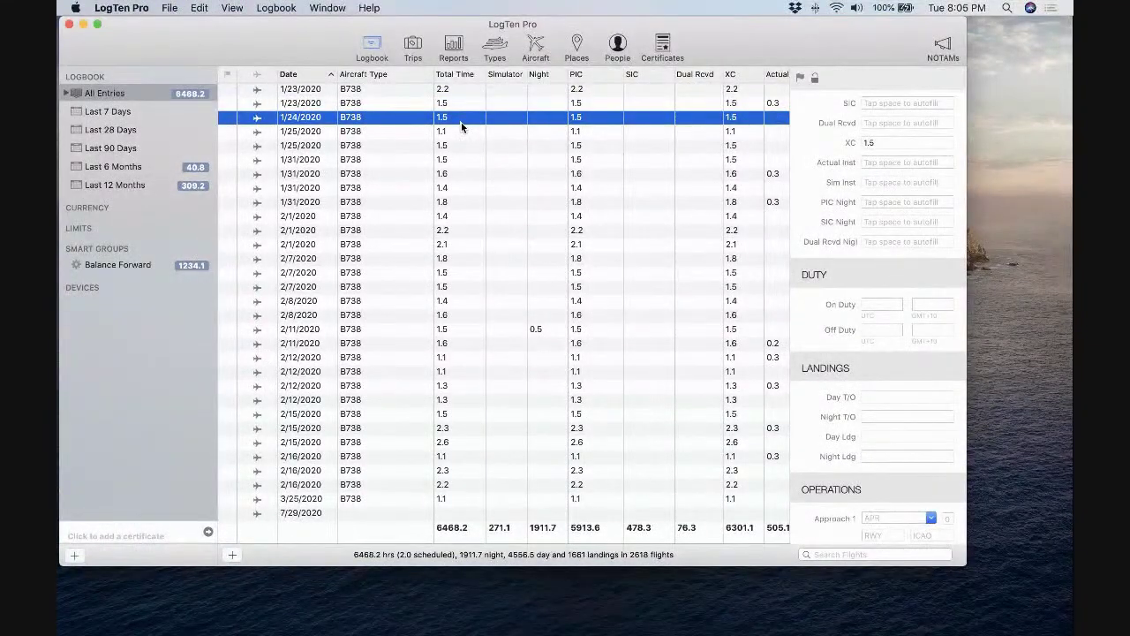
{"action": "scroll", "coordinate": [460, 168], "scroll_direction": "down", "scroll_amount": 2}
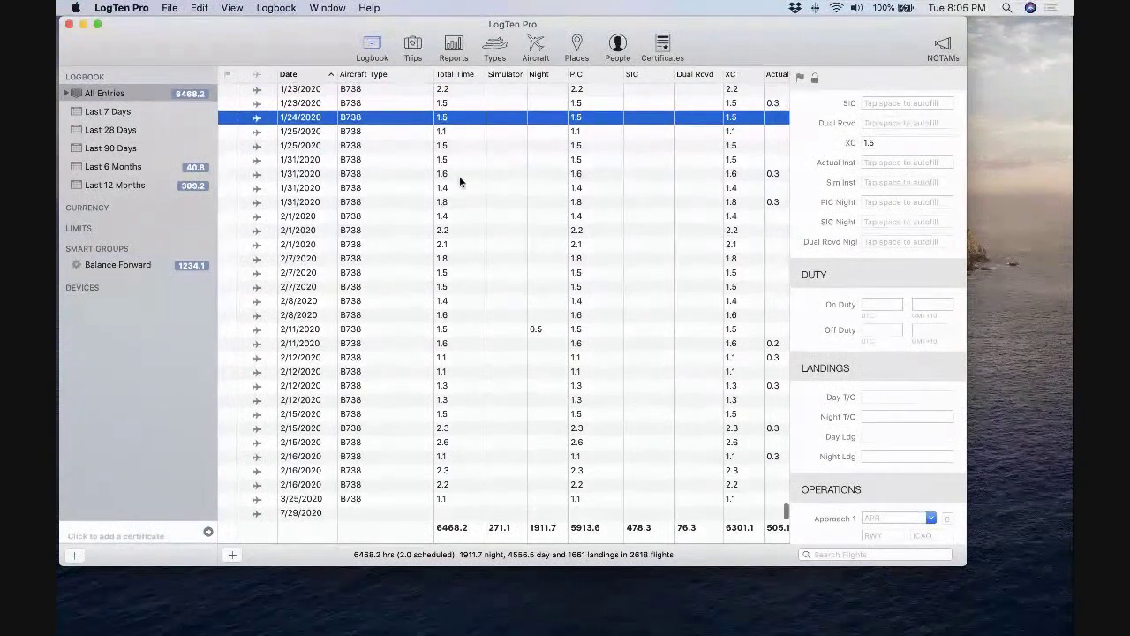
{"action": "left_click", "coordinate": [461, 427], "text": "shift"}
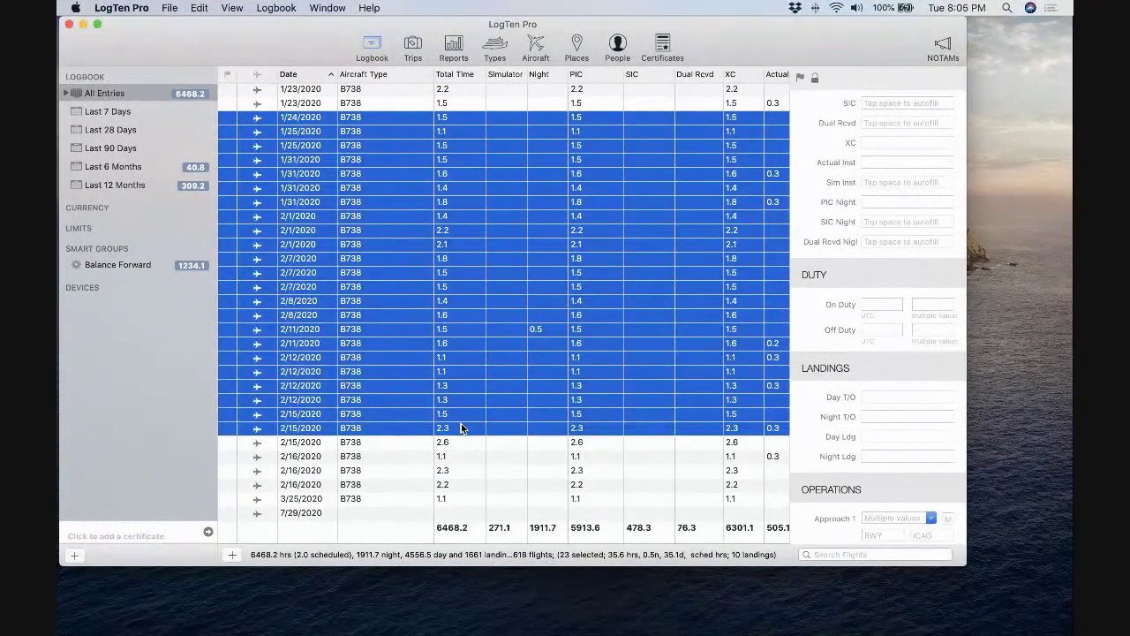
{"action": "right_click", "coordinate": [464, 347]}
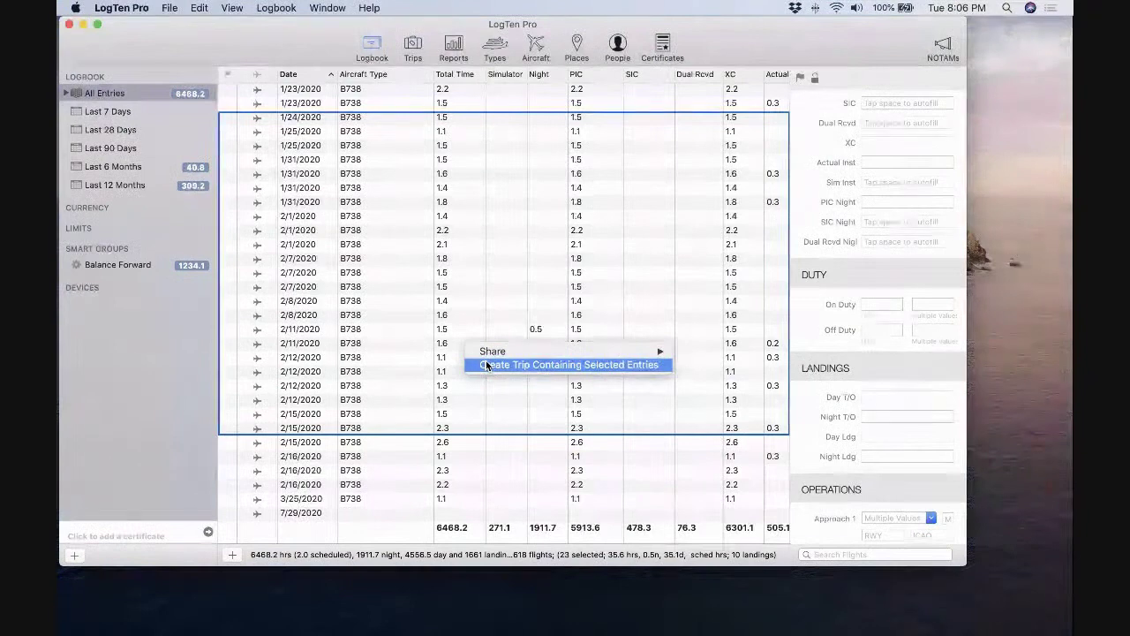
{"action": "left_click", "coordinate": [486, 365]}
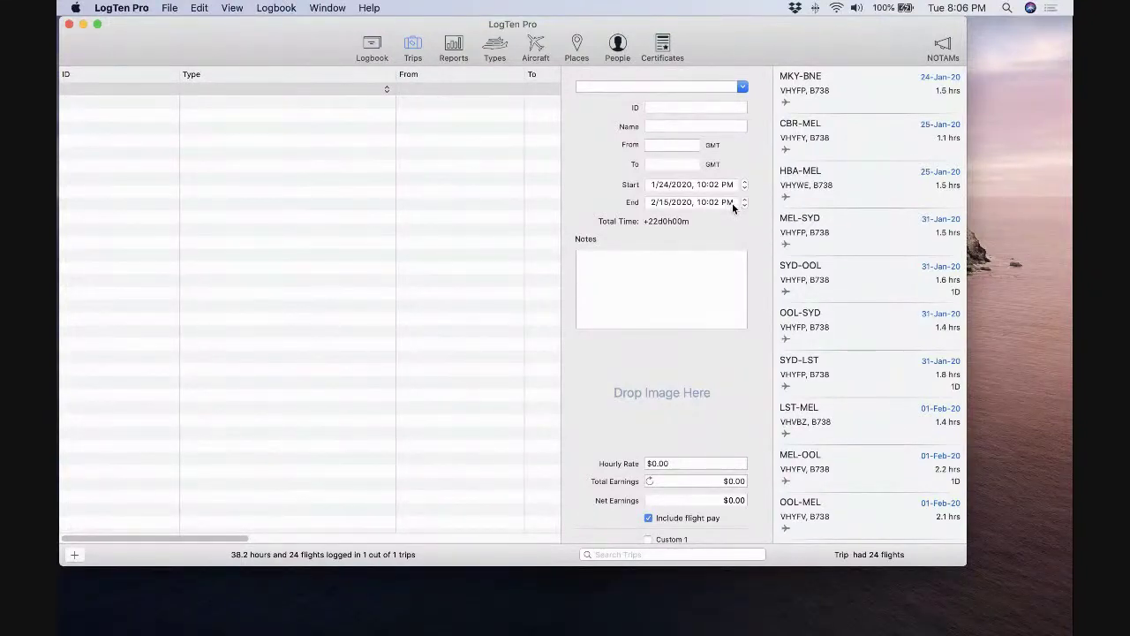
Set the new trip's type to Business.
{"action": "left_click", "coordinate": [618, 89]}
{"action": "left_click", "coordinate": [740, 89]}
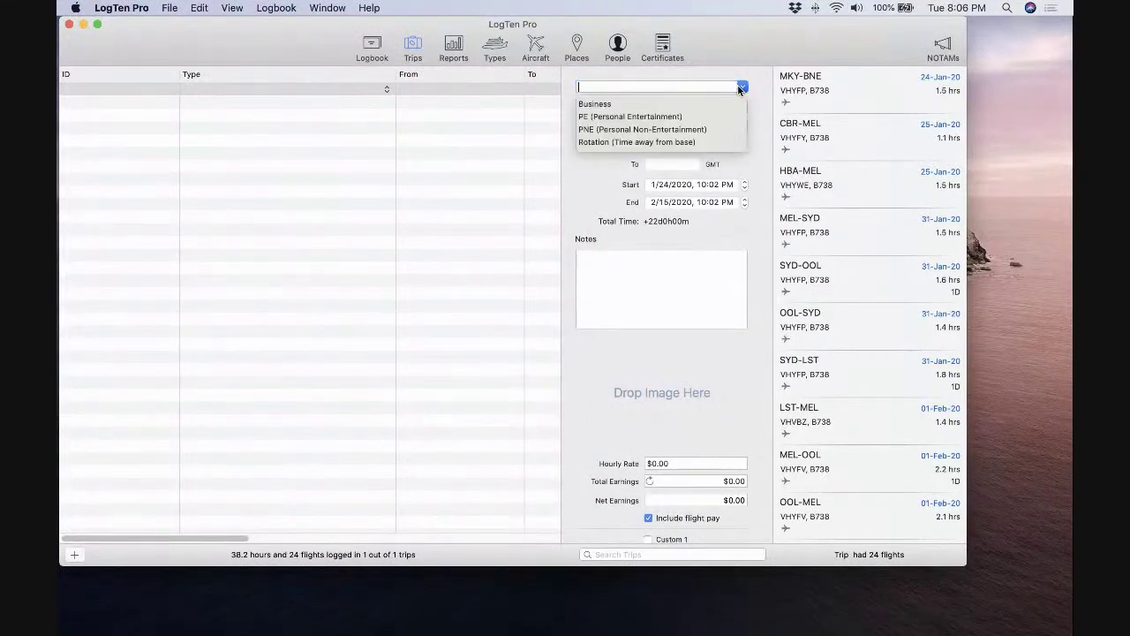
{"action": "left_click", "coordinate": [699, 116]}
{"action": "left_click", "coordinate": [741, 87]}
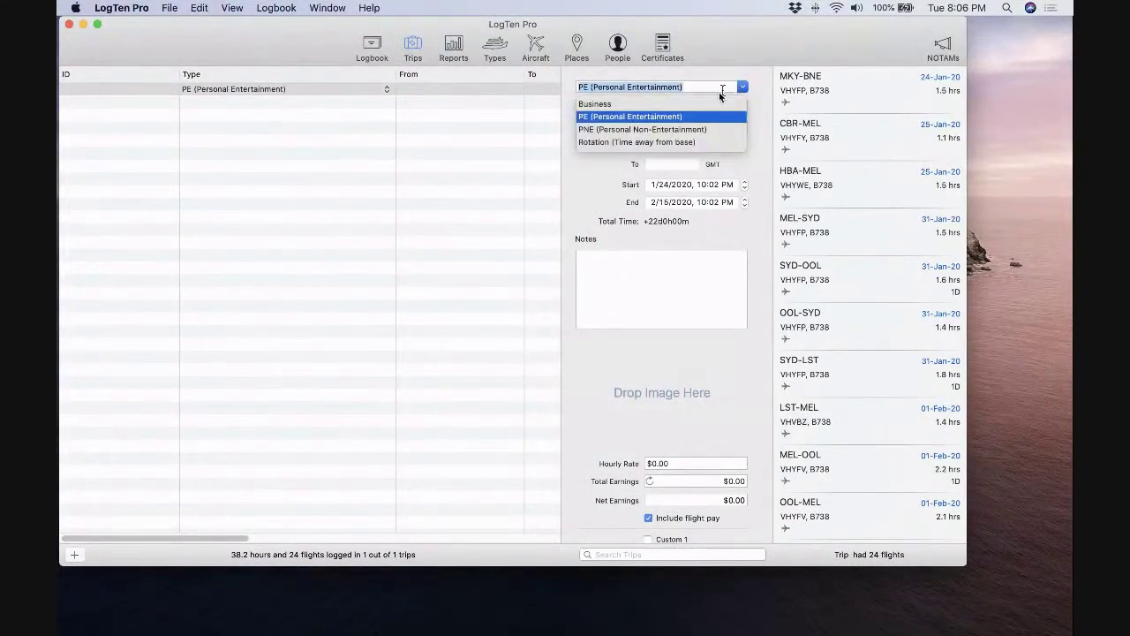
{"action": "left_click", "coordinate": [724, 105]}
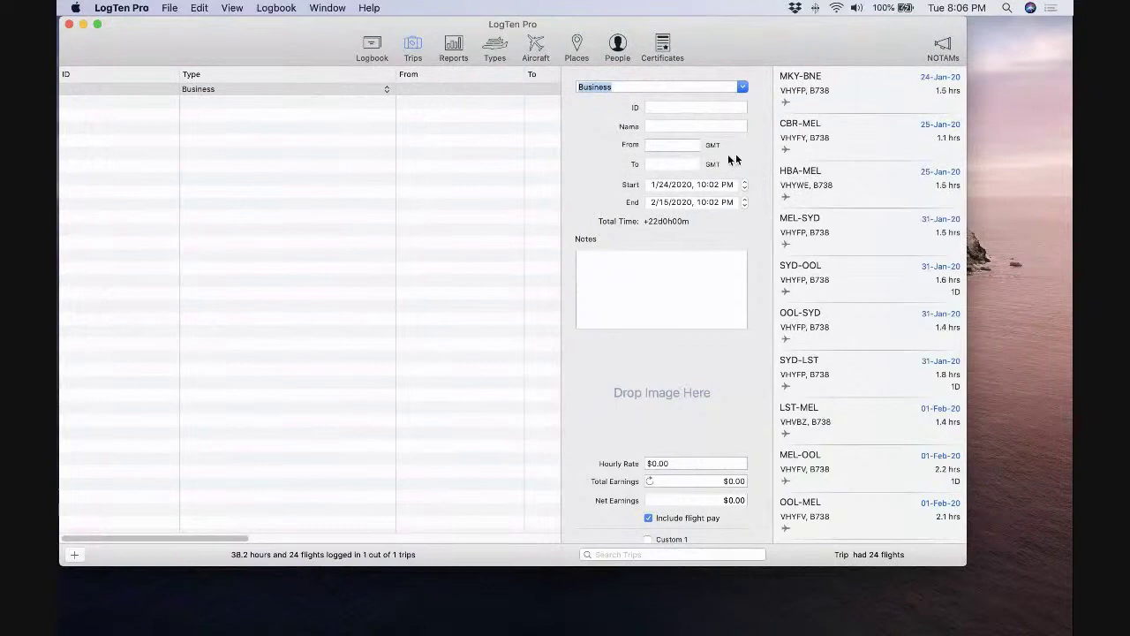
In the logbook, create a trip from the 1/23/2020–2/15/2020 flights.
{"action": "left_click", "coordinate": [372, 49]}
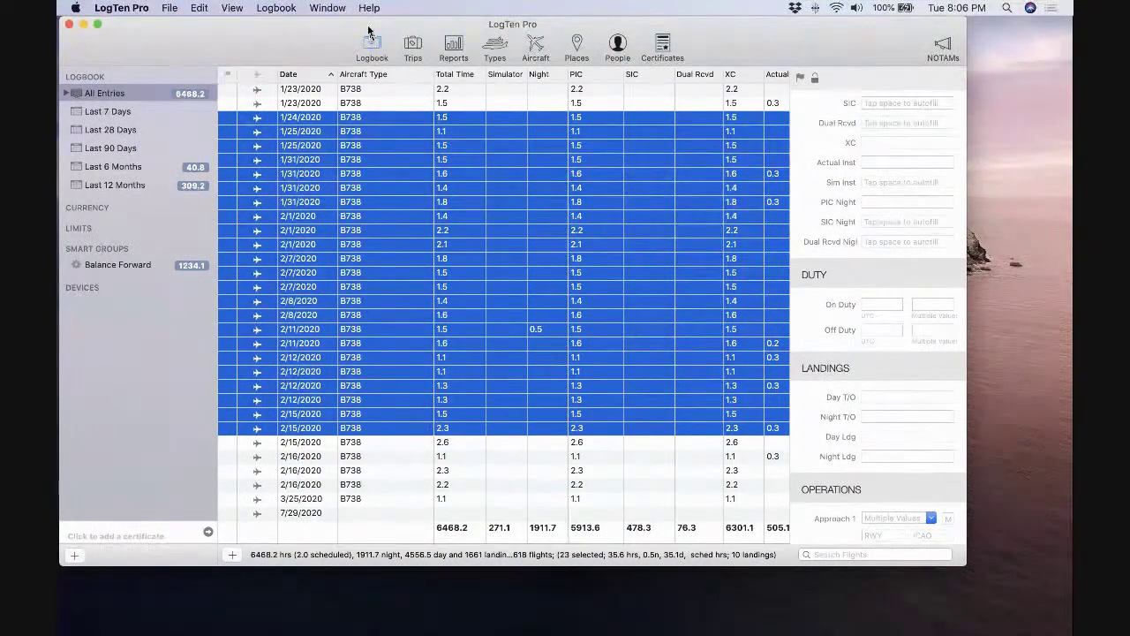
{"action": "left_click", "coordinate": [477, 103]}
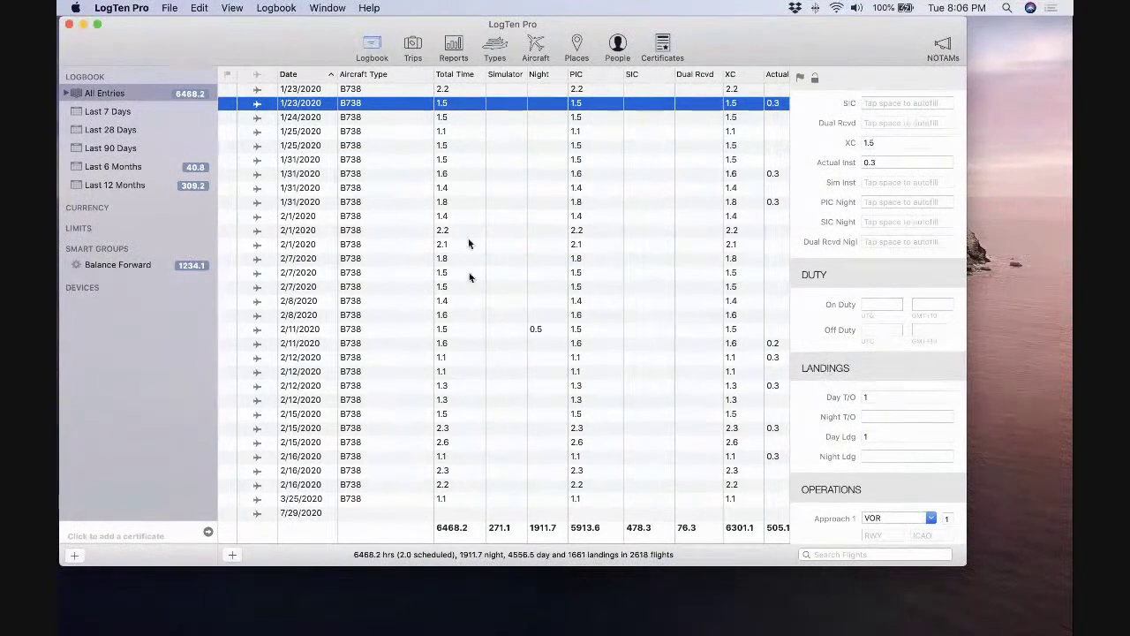
{"action": "left_click", "coordinate": [466, 457], "text": "shift"}
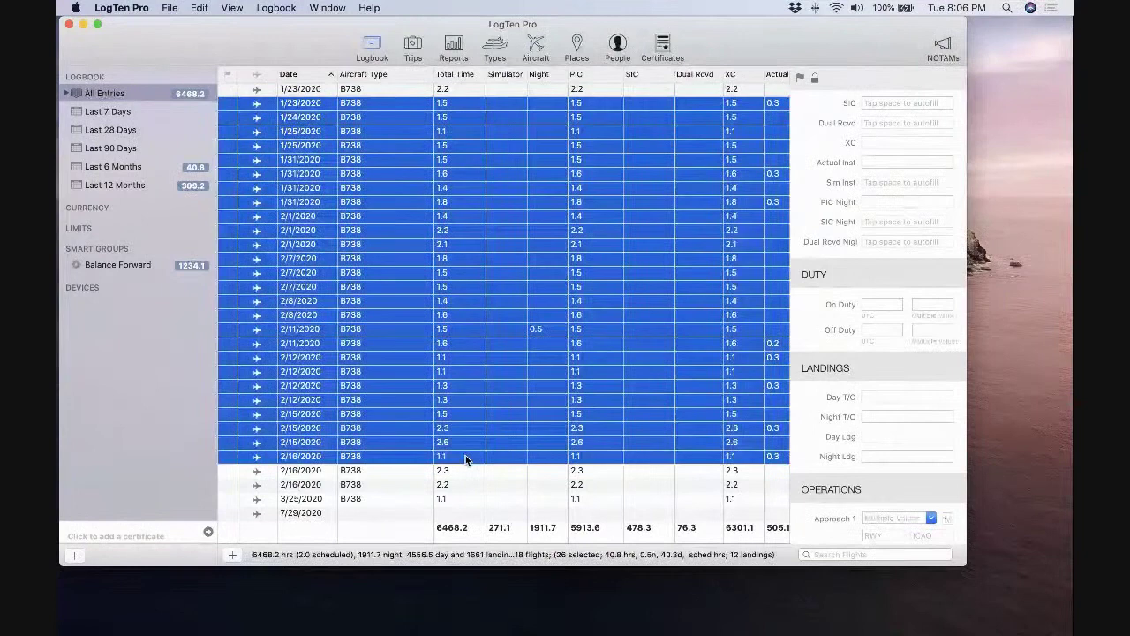
{"action": "left_click", "coordinate": [466, 469]}
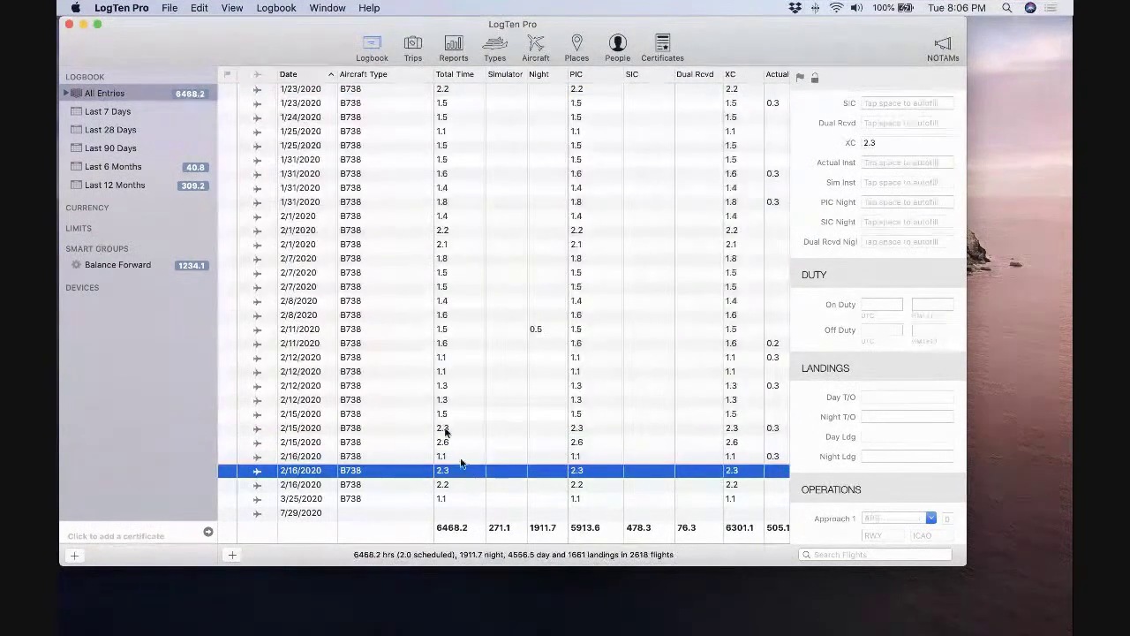
{"action": "left_click_drag", "start_coordinate": [525, 107], "coordinate": [466, 413]}
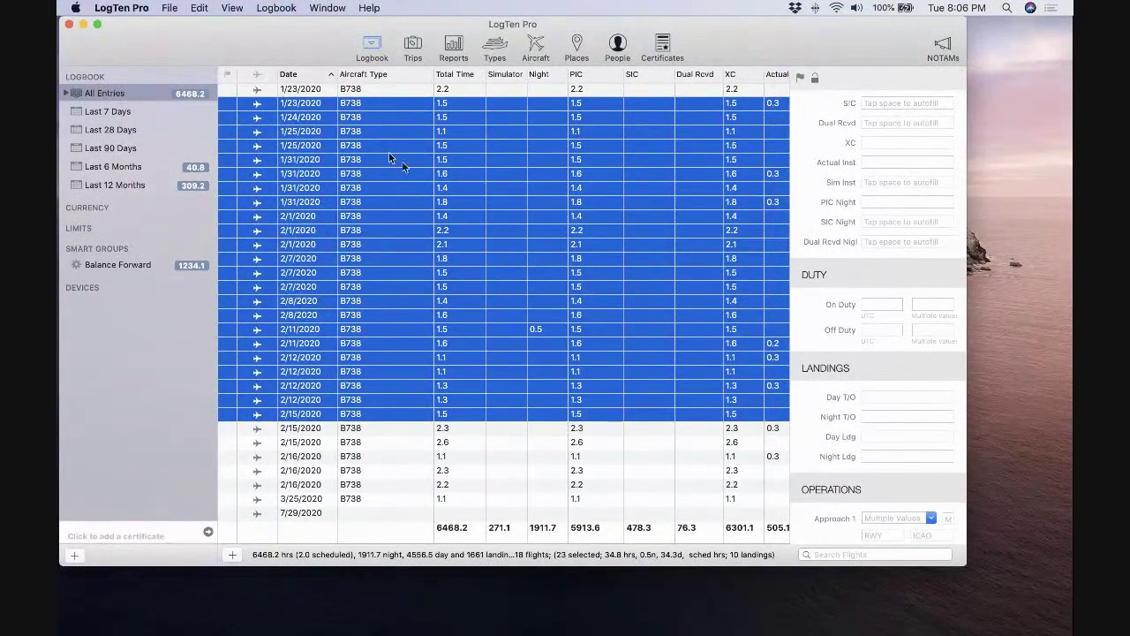
{"action": "right_click", "coordinate": [454, 184]}
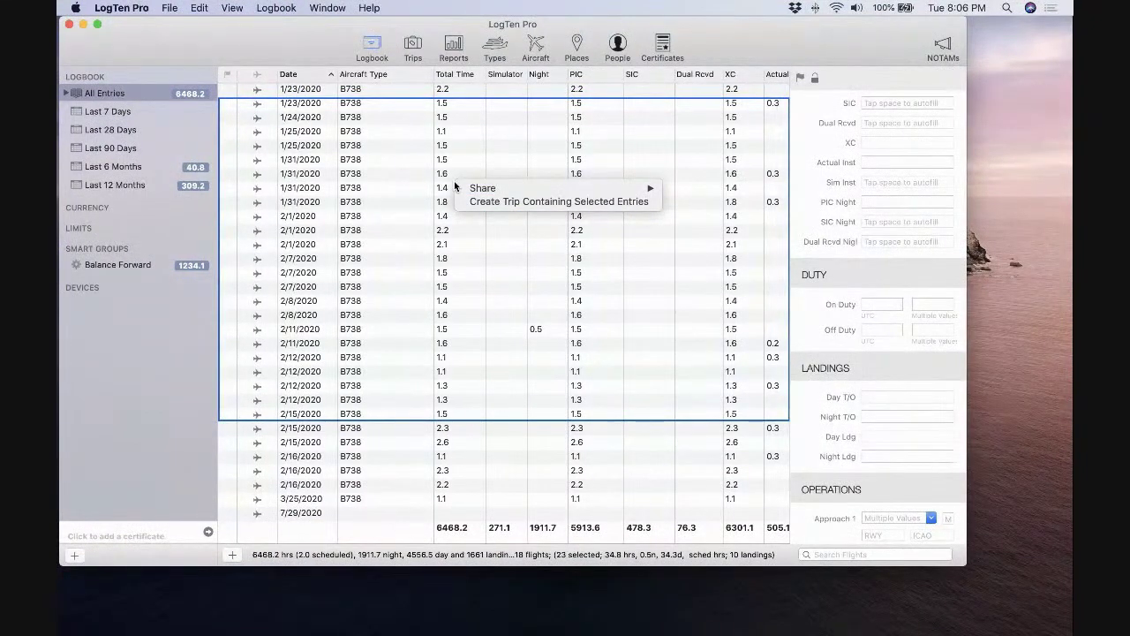
{"action": "mouse_move", "coordinate": [481, 189]}
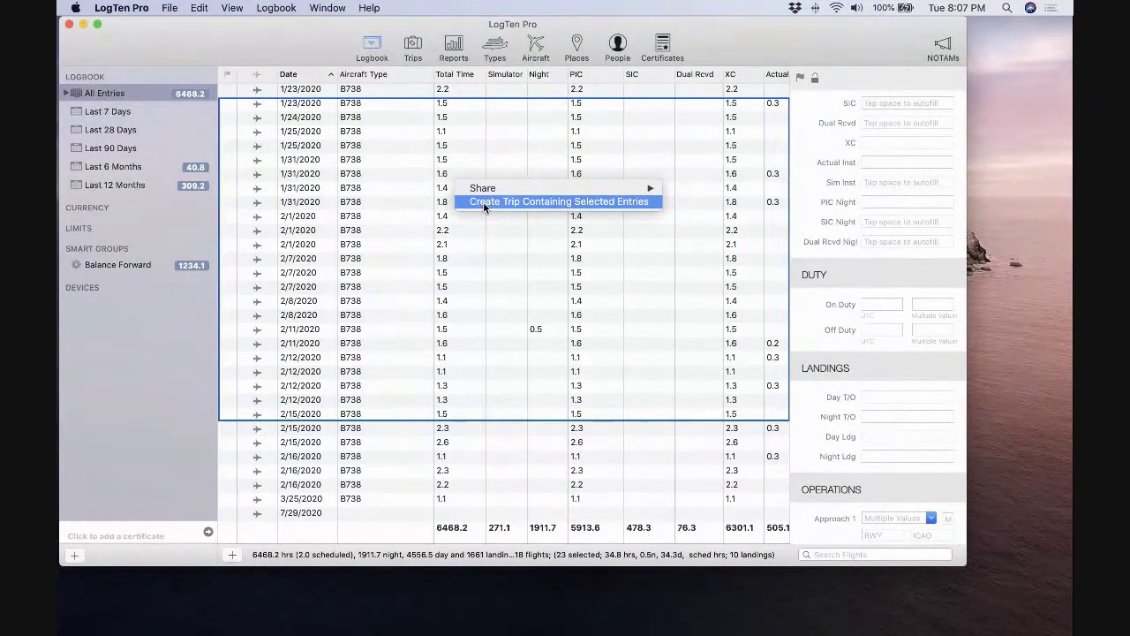
{"action": "left_click", "coordinate": [442, 257]}
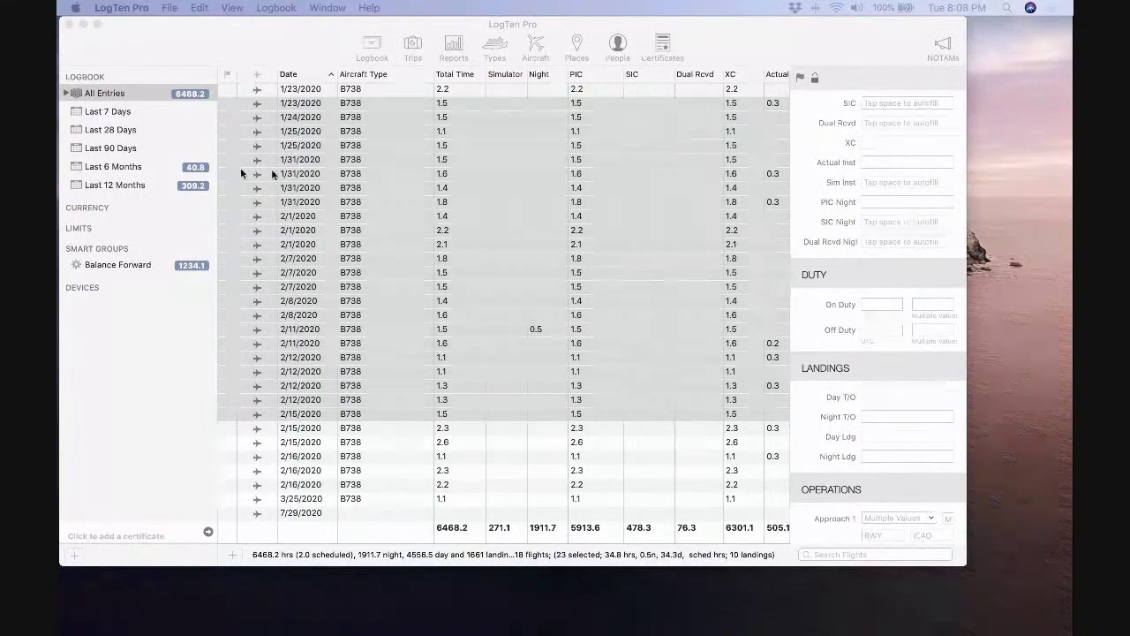
Open LogTen Pro's Preferences from the application menu.
{"action": "left_click", "coordinate": [139, 32]}
{"action": "left_click", "coordinate": [122, 8]}
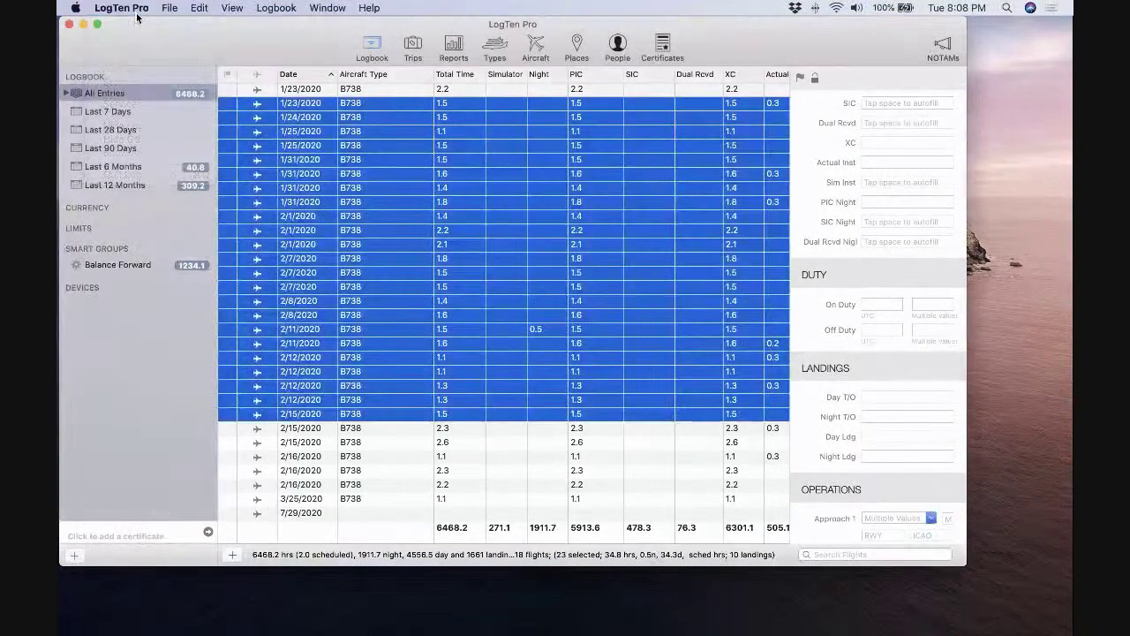
{"action": "left_click", "coordinate": [137, 46]}
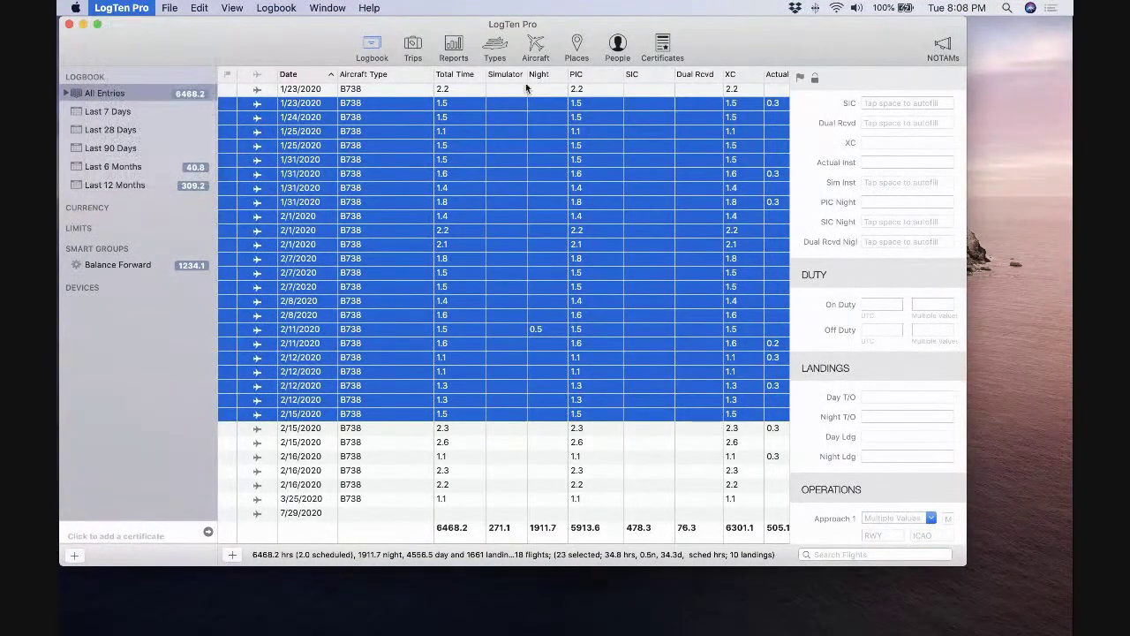
Show the Notifications preferences, with Future Flights, Duty Periods and Certificates reminders off.
{"action": "left_click", "coordinate": [679, 130]}
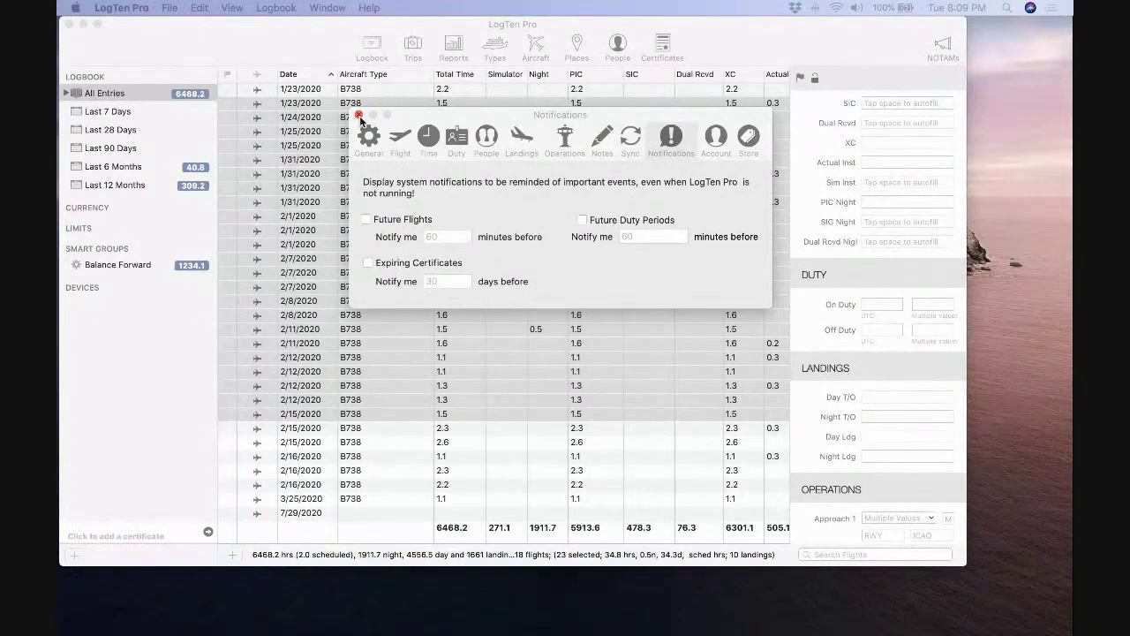
Close the preferences window to reveal Balance Forward totals of 6 flights and 1234.10 hours.
{"action": "left_click", "coordinate": [360, 116]}
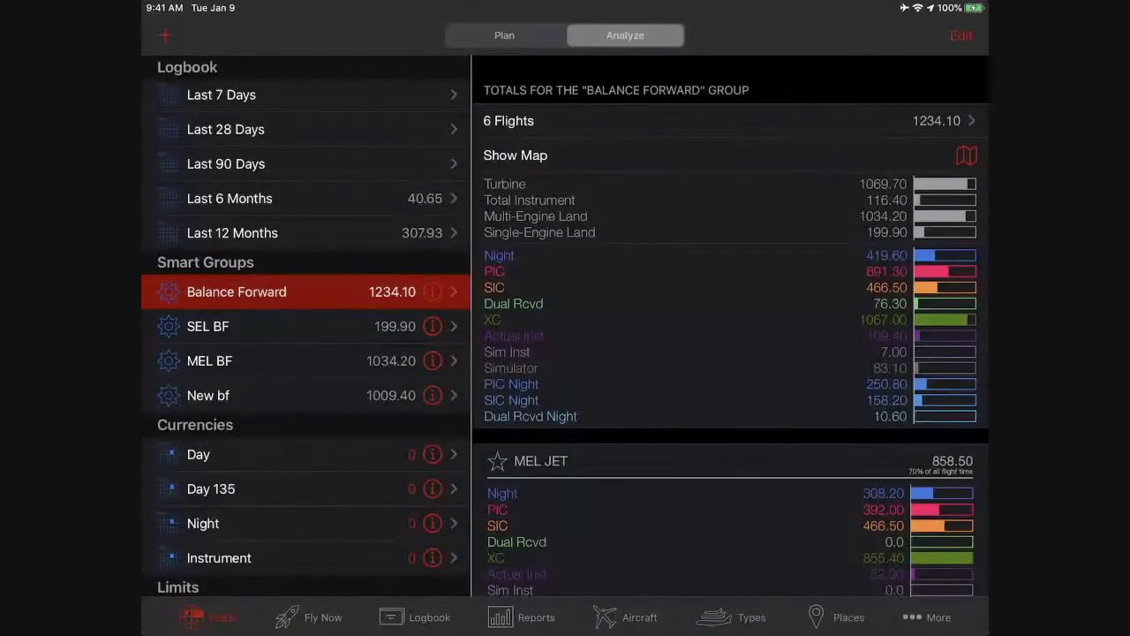
Review currencies in the Plan view and open the Day 135 currency's settings.
{"action": "left_click", "coordinate": [504, 35]}
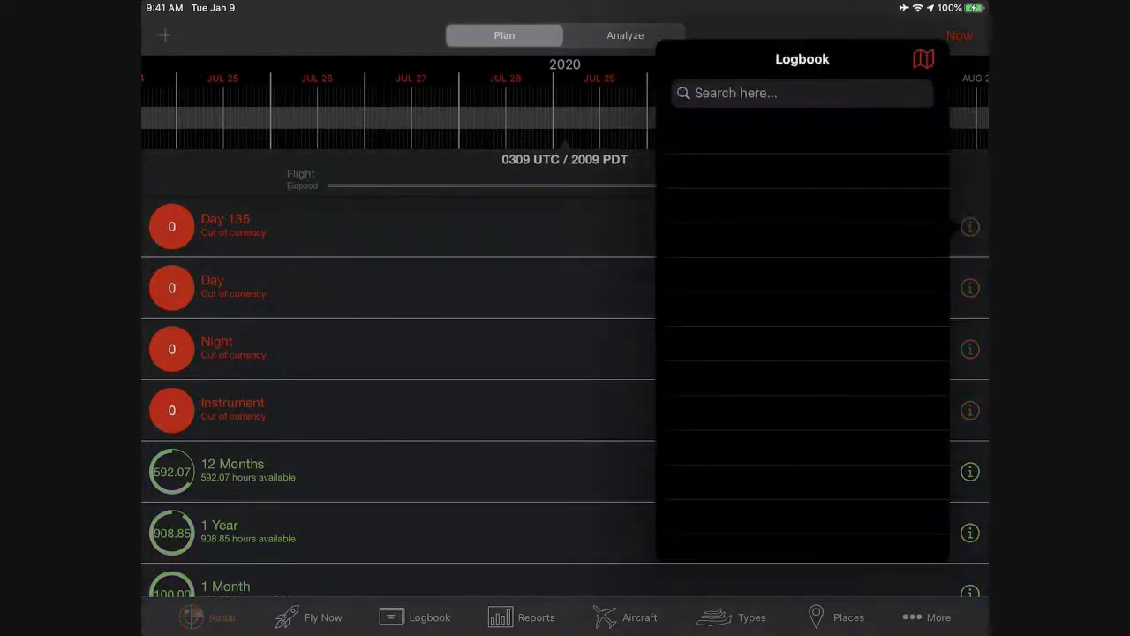
{"action": "left_click", "coordinate": [353, 226]}
{"action": "left_click", "coordinate": [354, 226]}
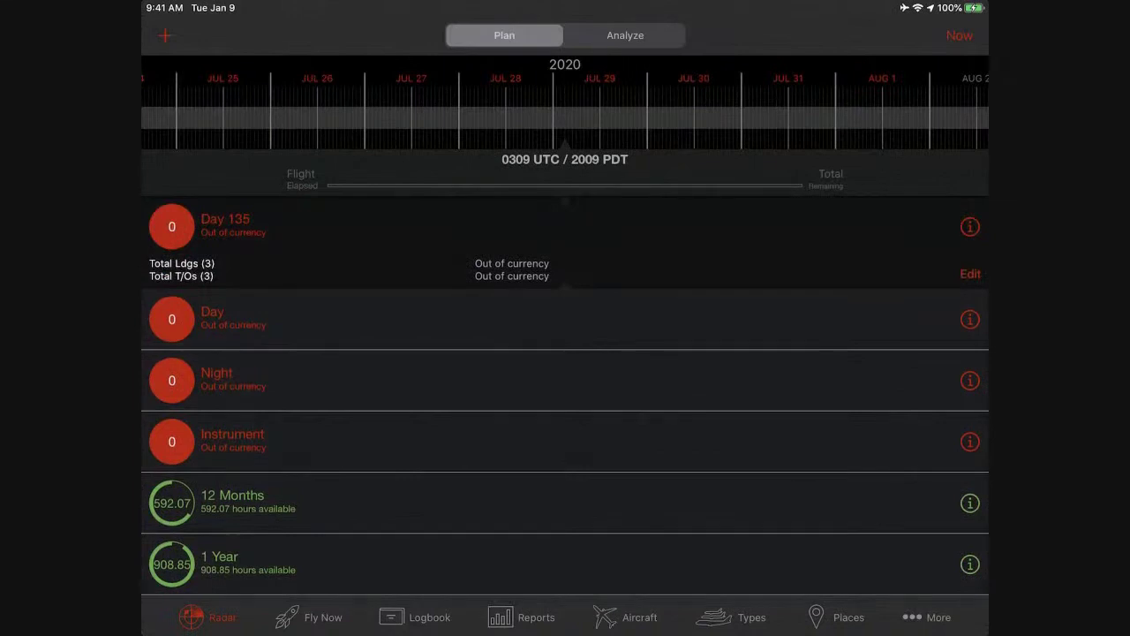
{"action": "left_click", "coordinate": [970, 274]}
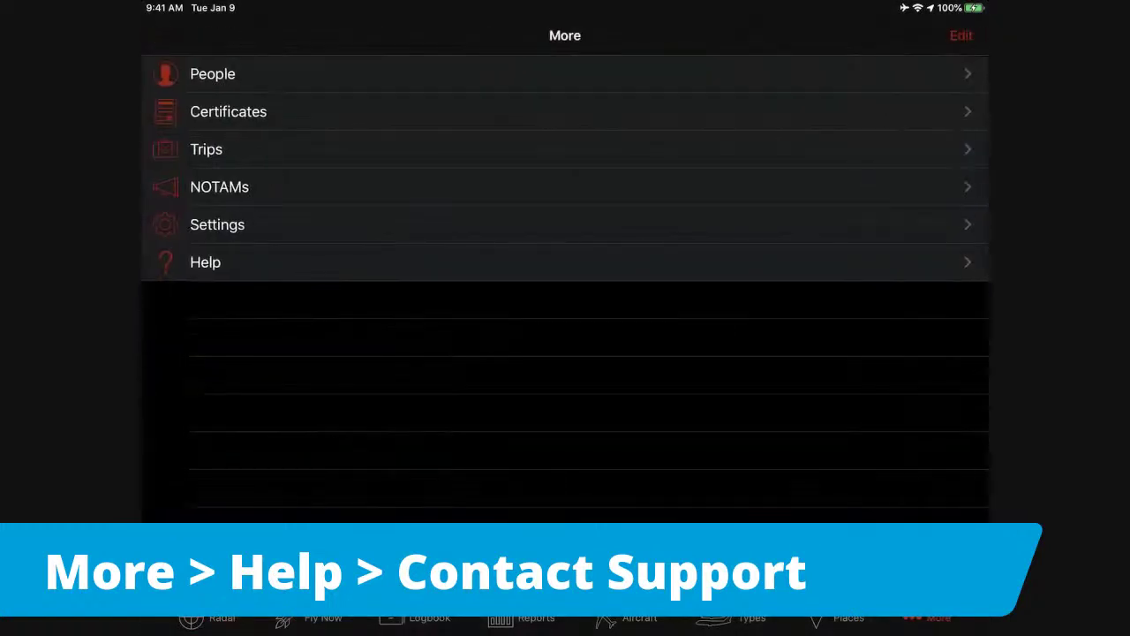
Draft a Contact Support request with subject DEFENDER, then return to the Help list.
{"action": "left_click", "coordinate": [205, 262]}
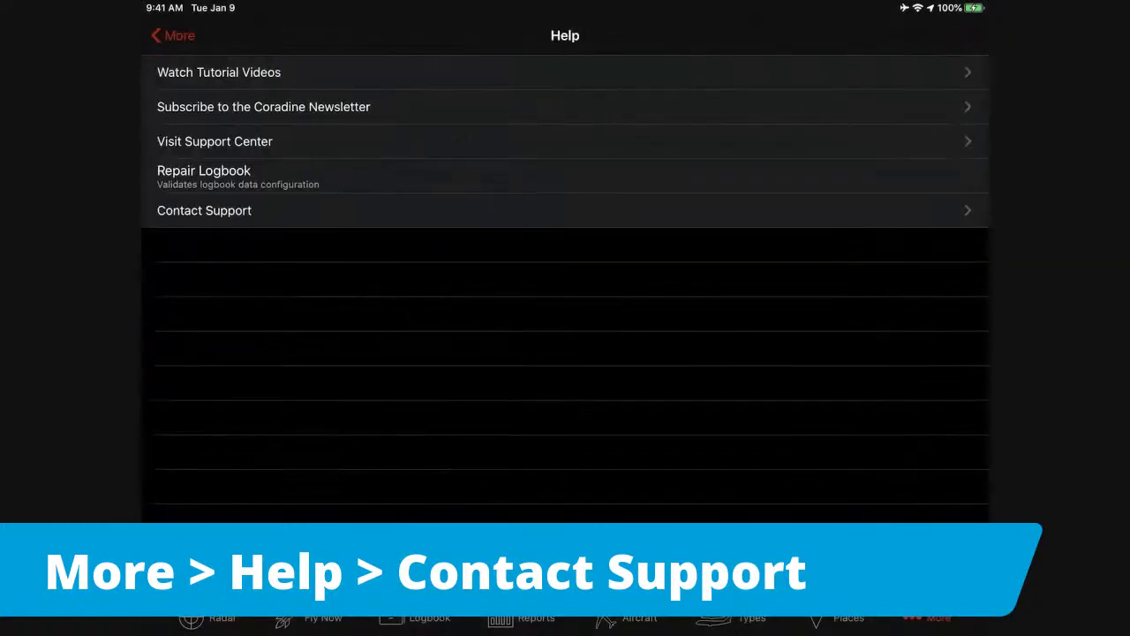
{"action": "left_click", "coordinate": [204, 211]}
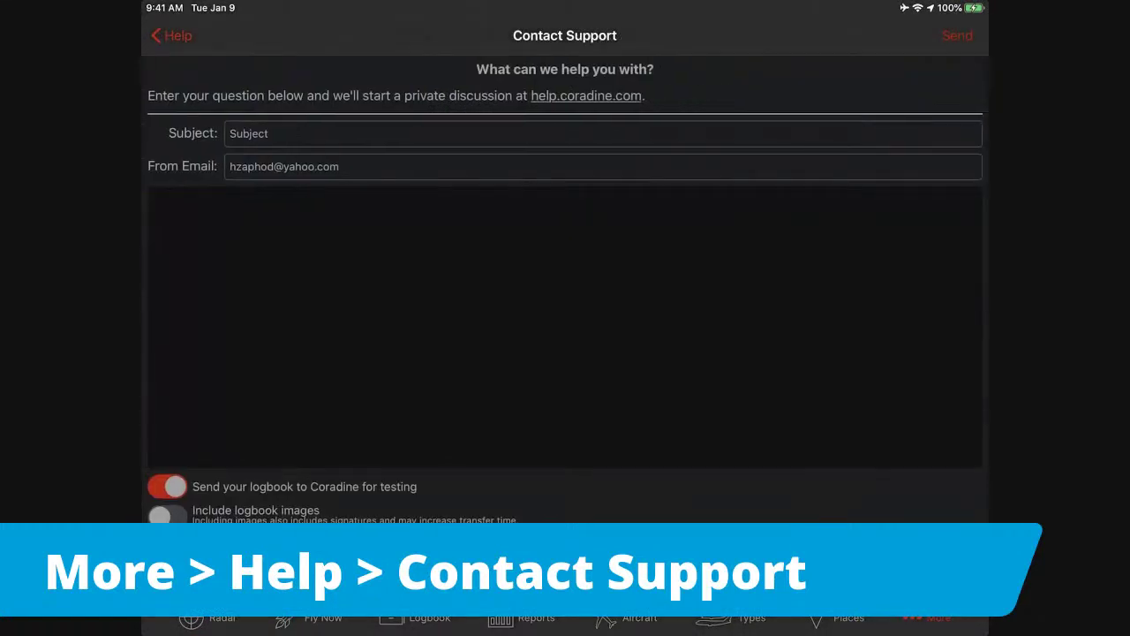
{"action": "key", "text": "shift"}
{"action": "key", "text": "shift"}
{"action": "type", "text": "DEFENDER"}
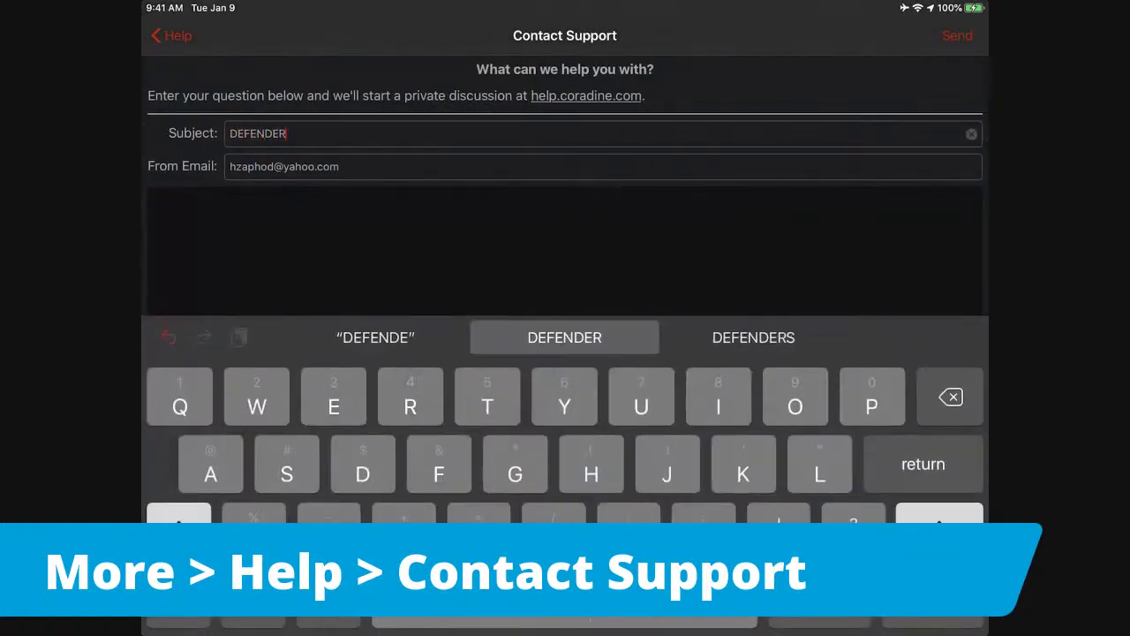
{"action": "key", "text": "Return"}
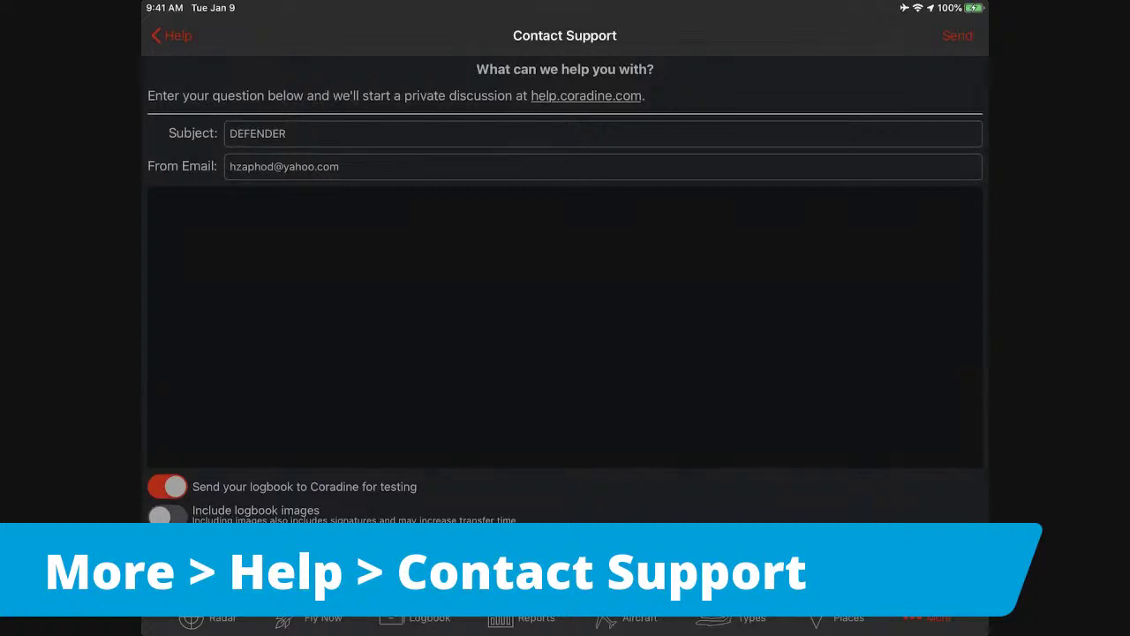
{"action": "left_click", "coordinate": [171, 35]}
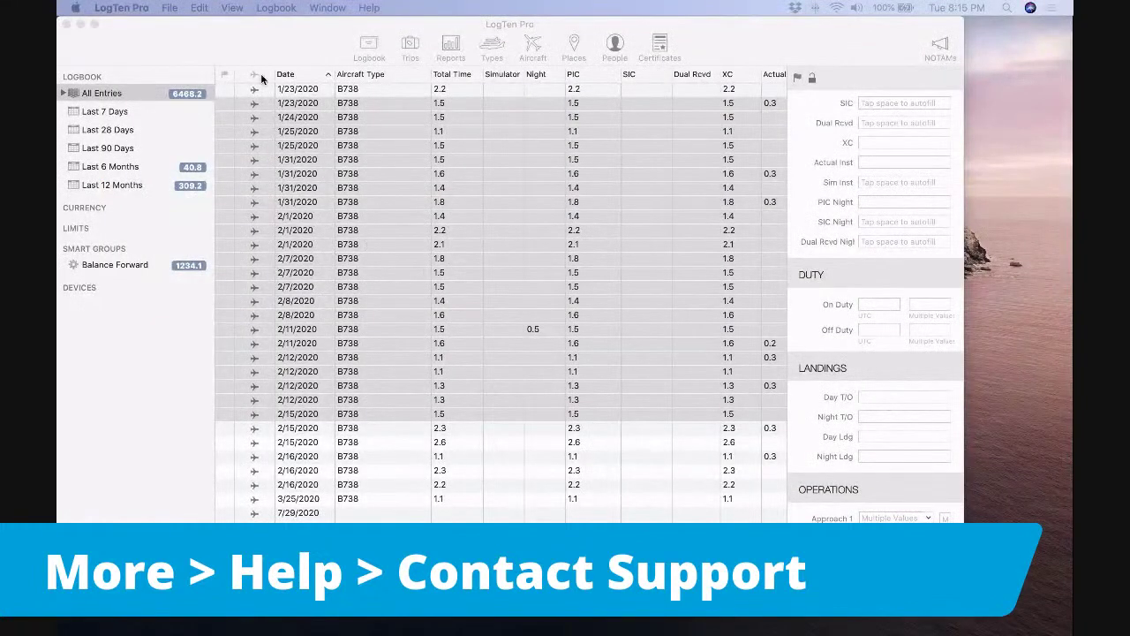
Bring the Mac logbook window forward and show its File menu.
{"action": "left_click", "coordinate": [75, 7]}
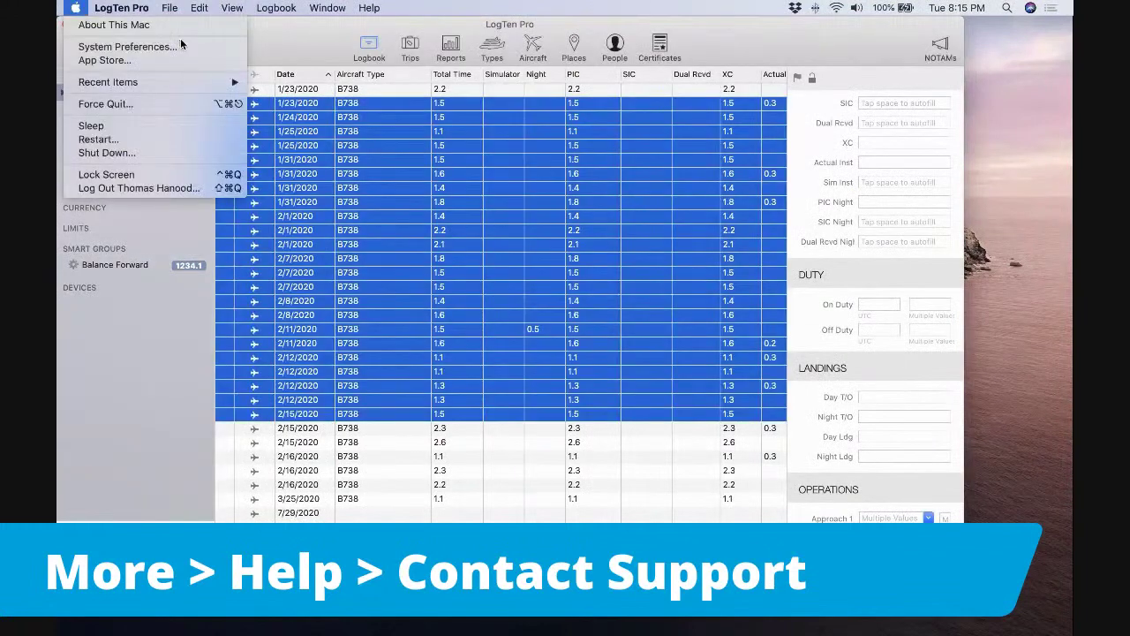
{"action": "mouse_move", "coordinate": [169, 8]}
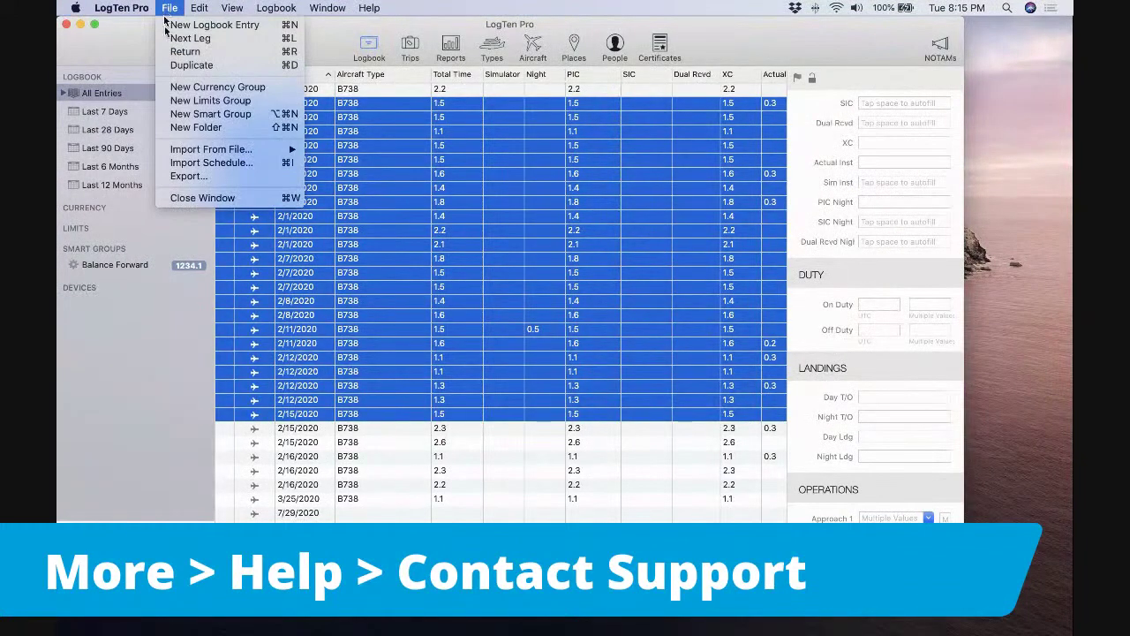
Start an airline schedule import, opening the sheet with Southwest selected.
{"action": "left_click", "coordinate": [200, 164]}
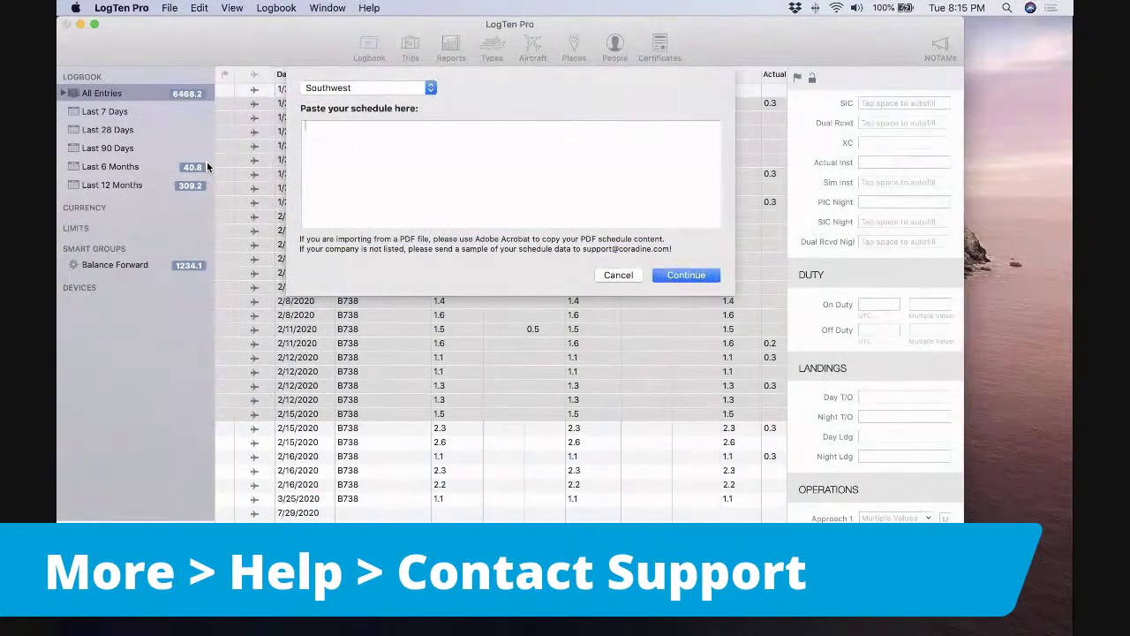
Browse the supported airlines list and dismiss it, keeping Southwest as the airline.
{"action": "left_click", "coordinate": [428, 87]}
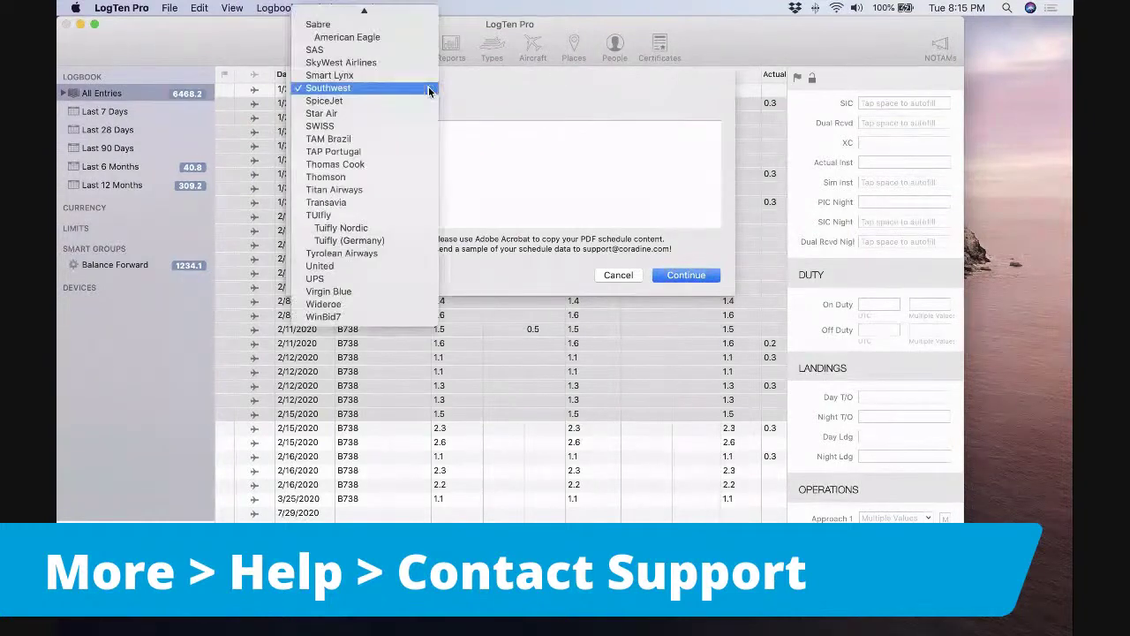
{"action": "scroll", "coordinate": [394, 120], "scroll_direction": "up", "scroll_amount": 5}
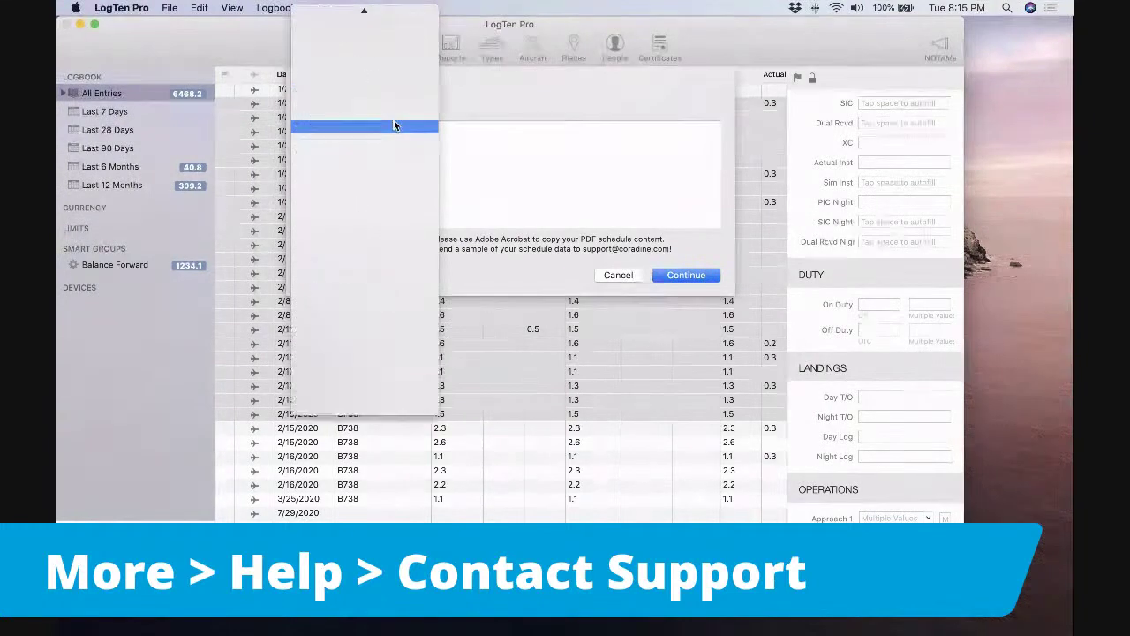
{"action": "scroll", "coordinate": [394, 123], "scroll_direction": "up", "scroll_amount": 10}
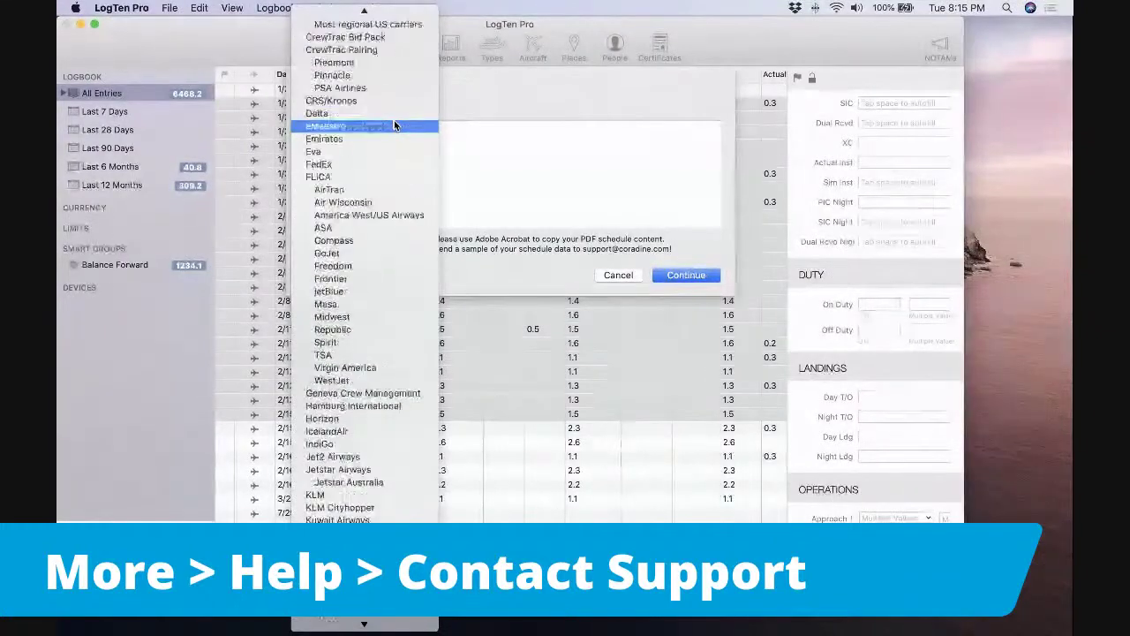
{"action": "scroll", "coordinate": [394, 120], "scroll_direction": "up", "scroll_amount": 8}
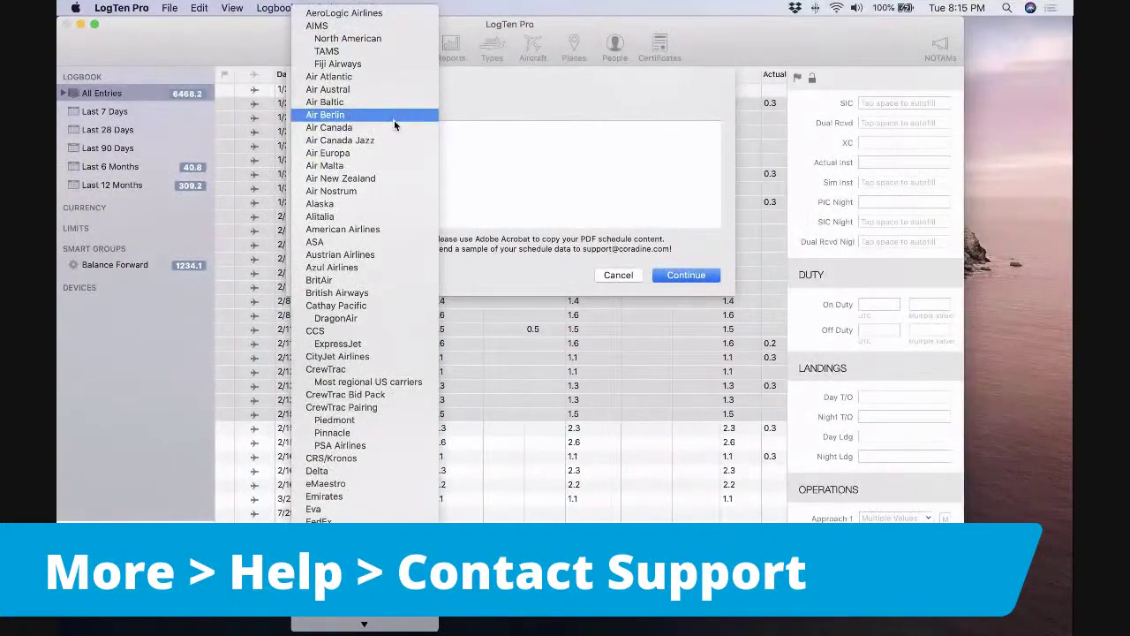
{"action": "key", "text": "Escape"}
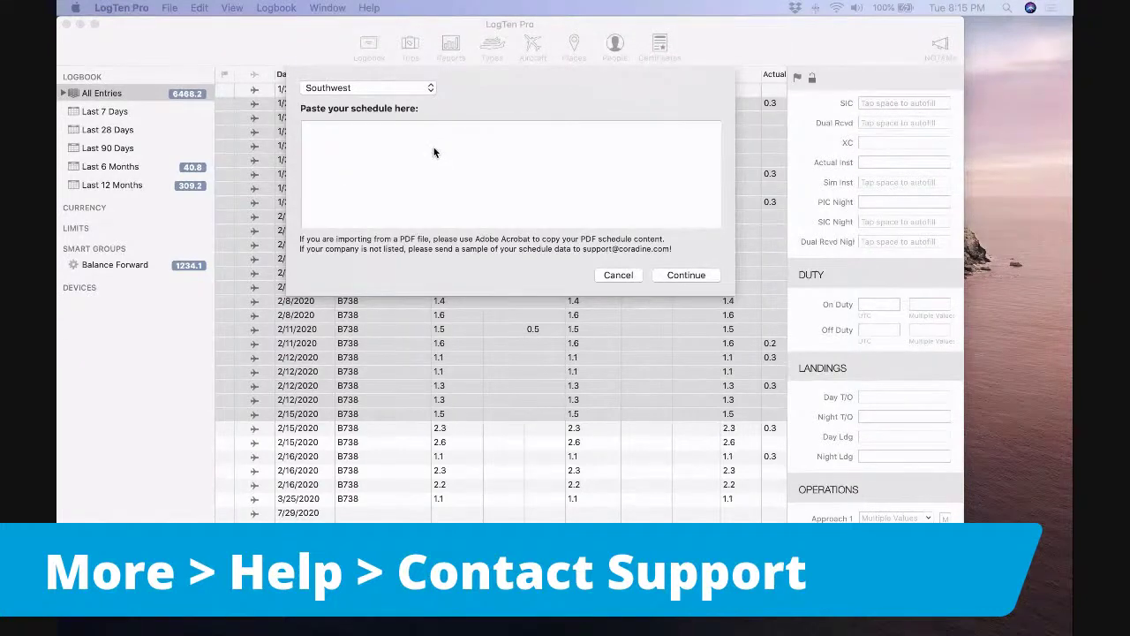
Change the schedule import airline from Southwest to KLM.
{"action": "left_click", "coordinate": [428, 88]}
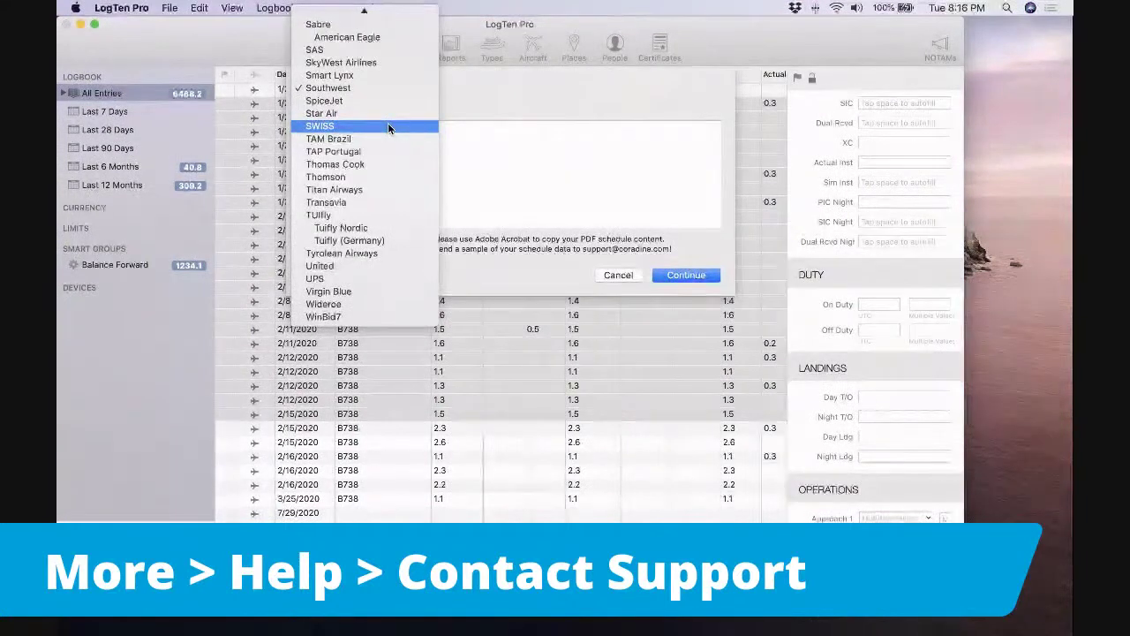
{"action": "left_click", "coordinate": [357, 131]}
{"action": "scroll", "coordinate": [356, 130], "scroll_direction": "up", "scroll_amount": 5}
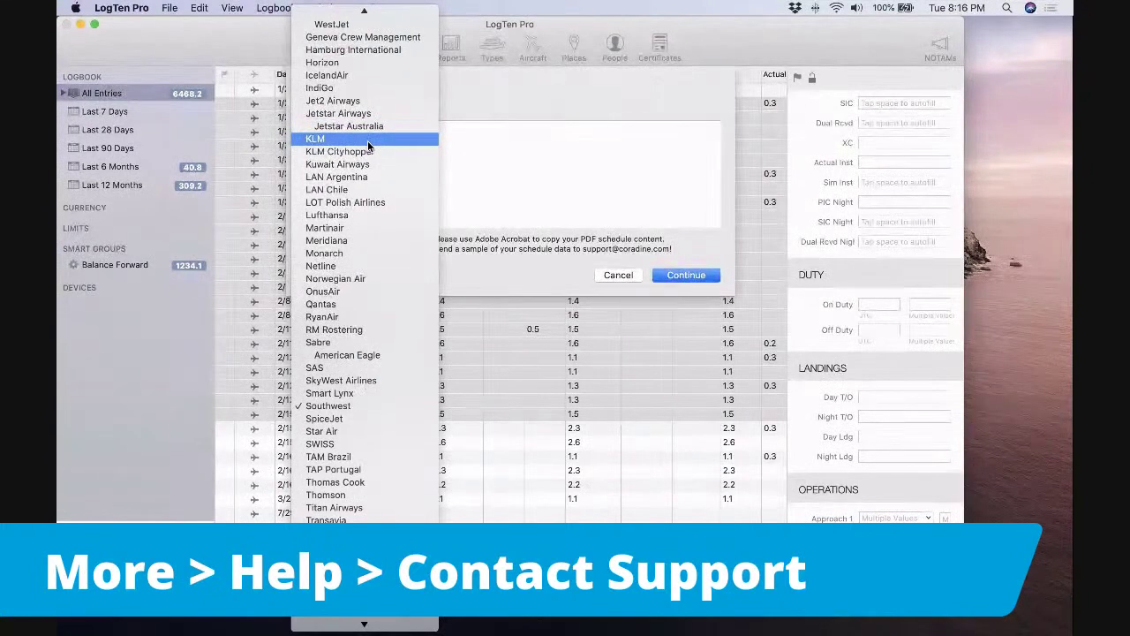
{"action": "left_click", "coordinate": [367, 140]}
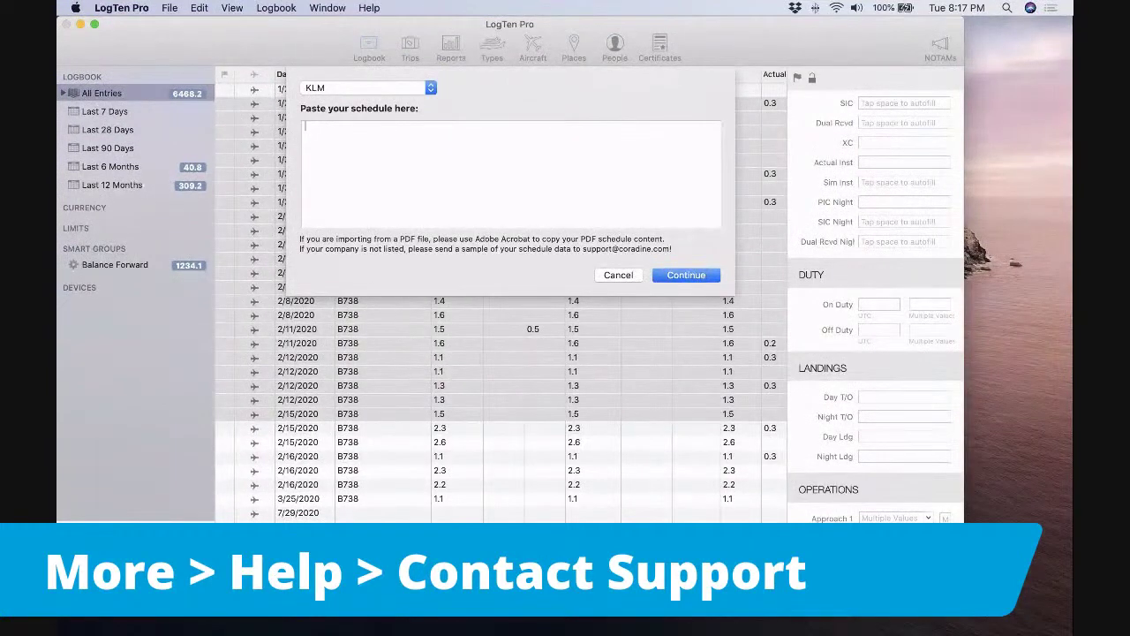
Cancel the schedule import and select logbook entries from 2/15/2020 back to 2/1/2007.
{"action": "left_click", "coordinate": [618, 275]}
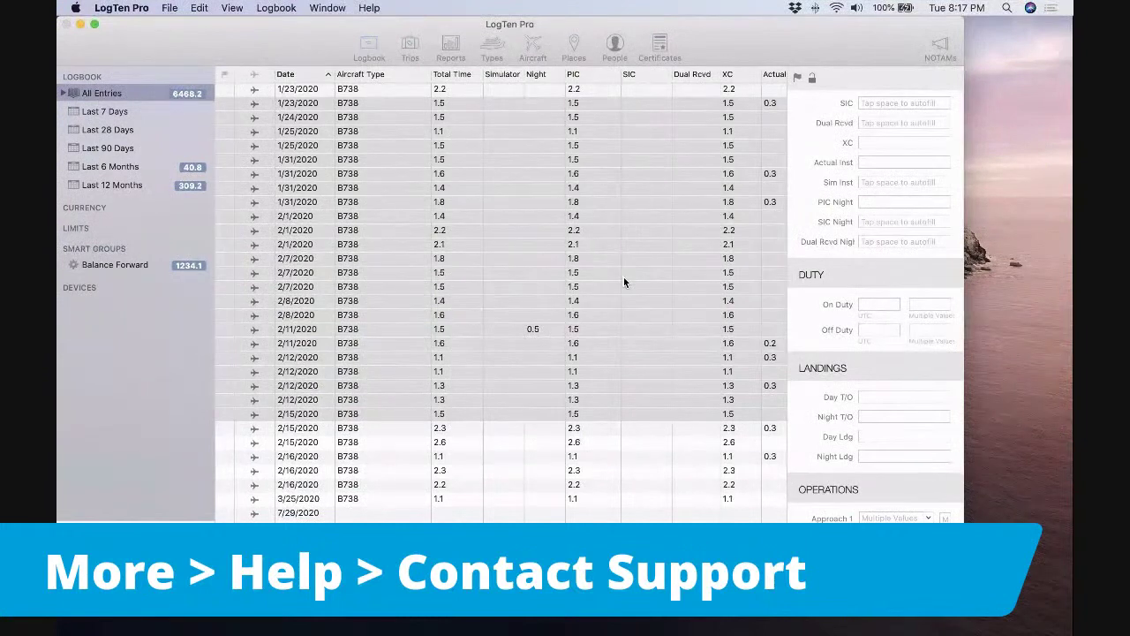
{"action": "left_click", "coordinate": [492, 429]}
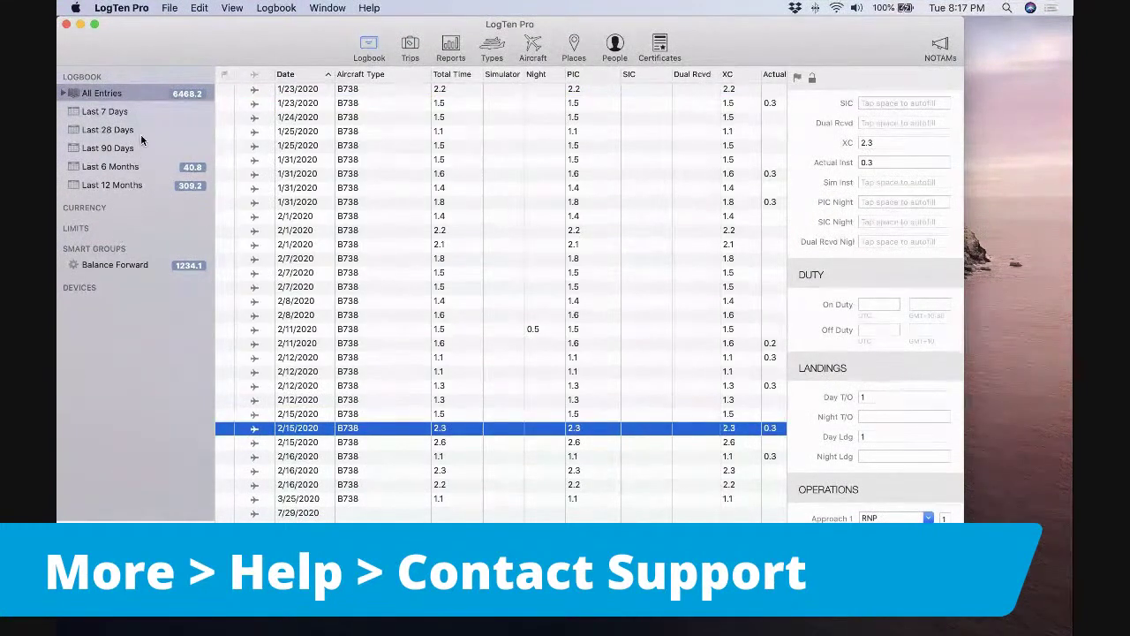
{"action": "scroll", "coordinate": [323, 211], "scroll_direction": "up", "scroll_amount": 20}
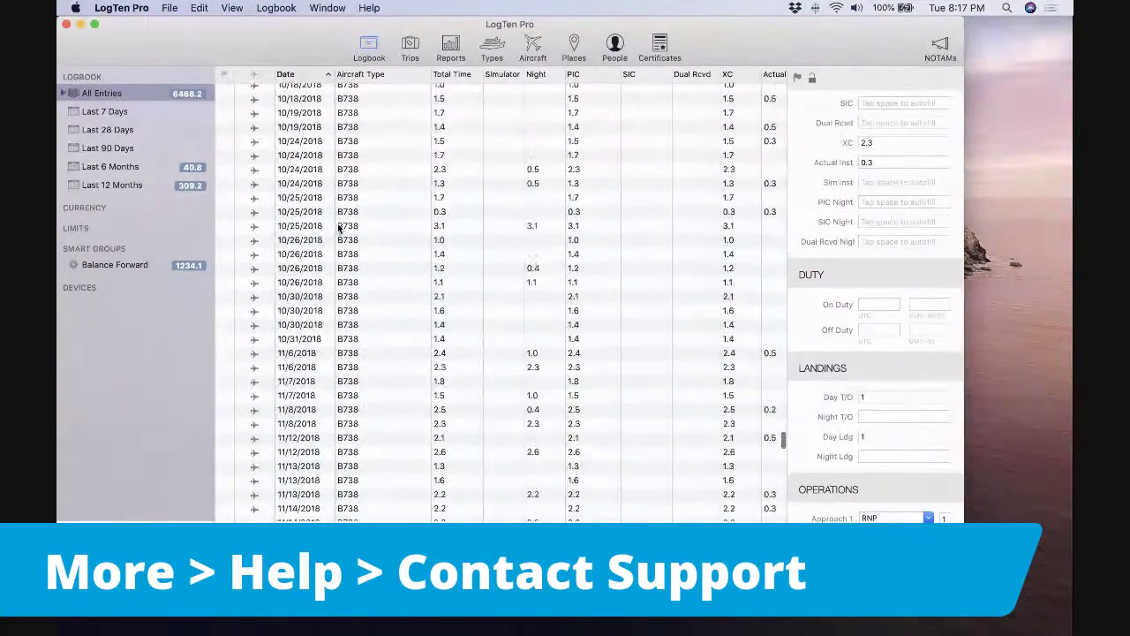
{"action": "scroll", "coordinate": [338, 229], "scroll_direction": "up", "scroll_amount": 10}
{"action": "left_click", "coordinate": [403, 147]}
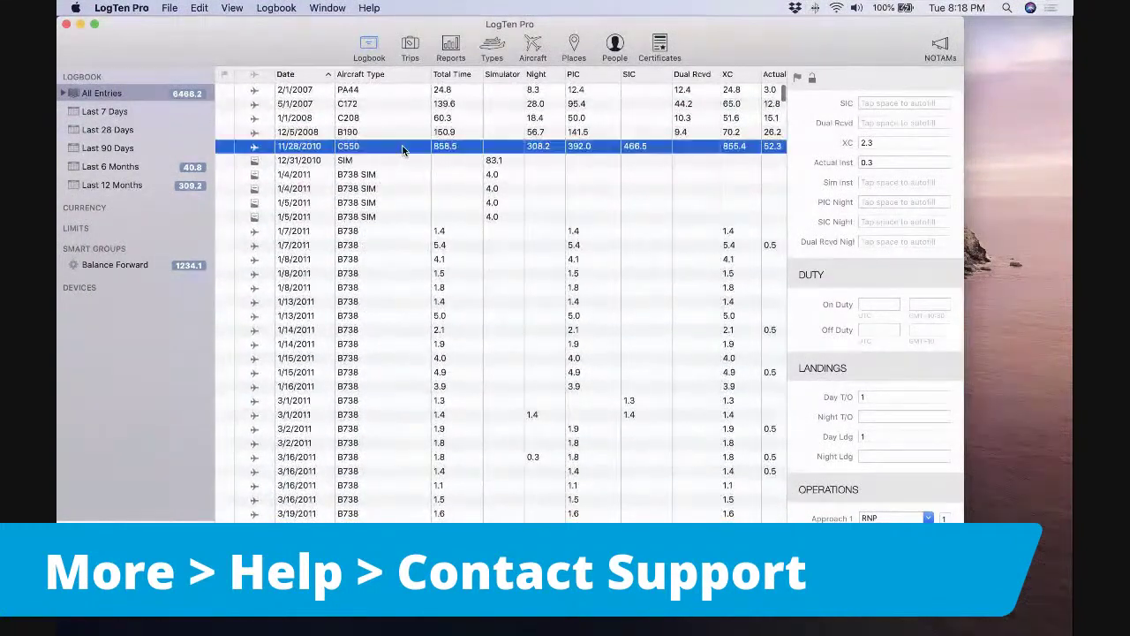
{"action": "left_click", "coordinate": [413, 94]}
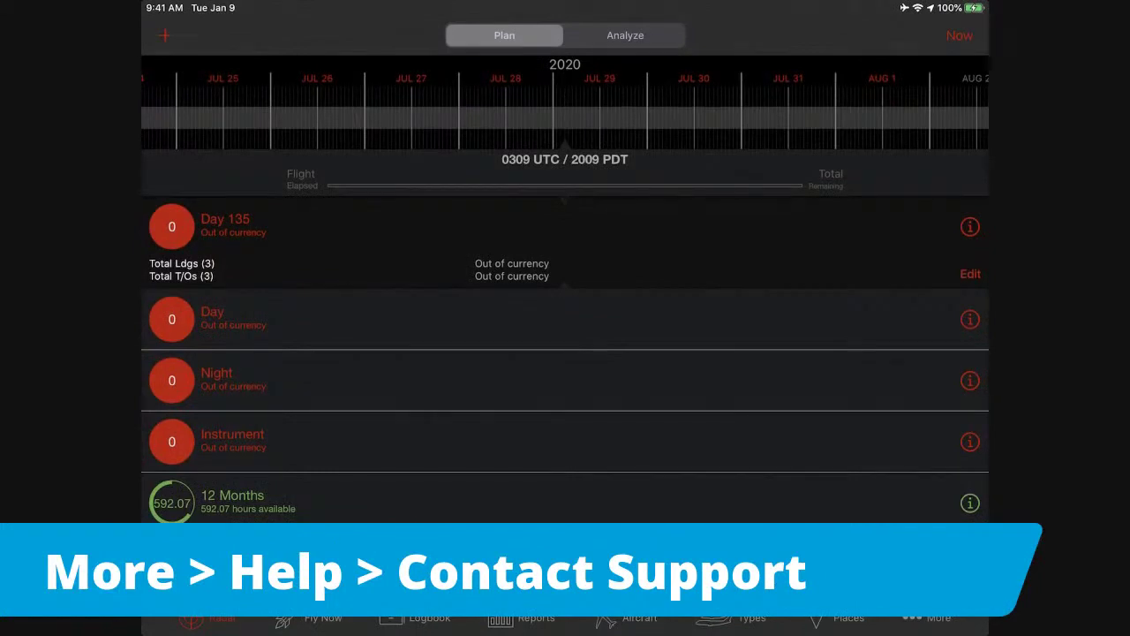
Switch to Analyze totals and start adding a new group.
{"action": "left_click", "coordinate": [625, 35]}
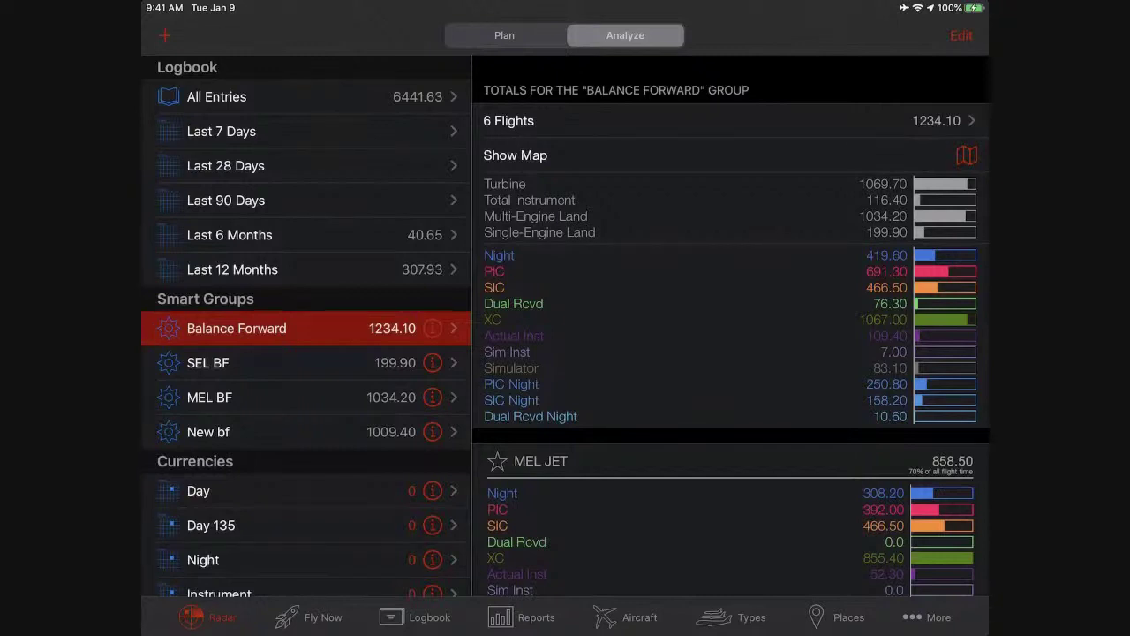
{"action": "left_click", "coordinate": [164, 36]}
Create a new smart group and name it 2020.
{"action": "left_click", "coordinate": [274, 76]}
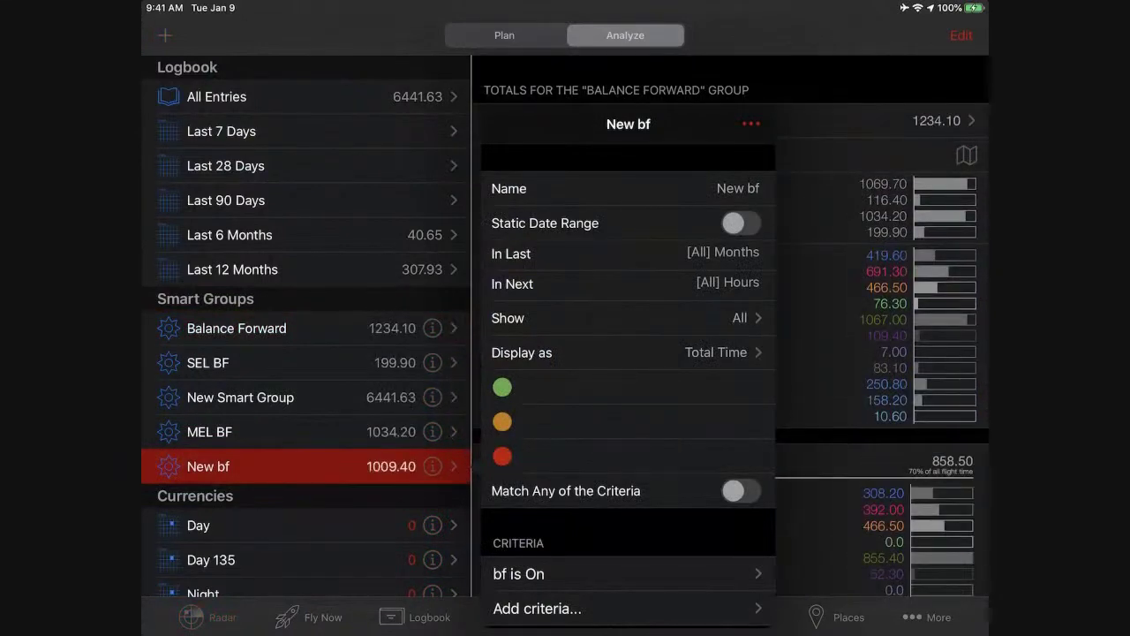
{"action": "left_click", "coordinate": [706, 188]}
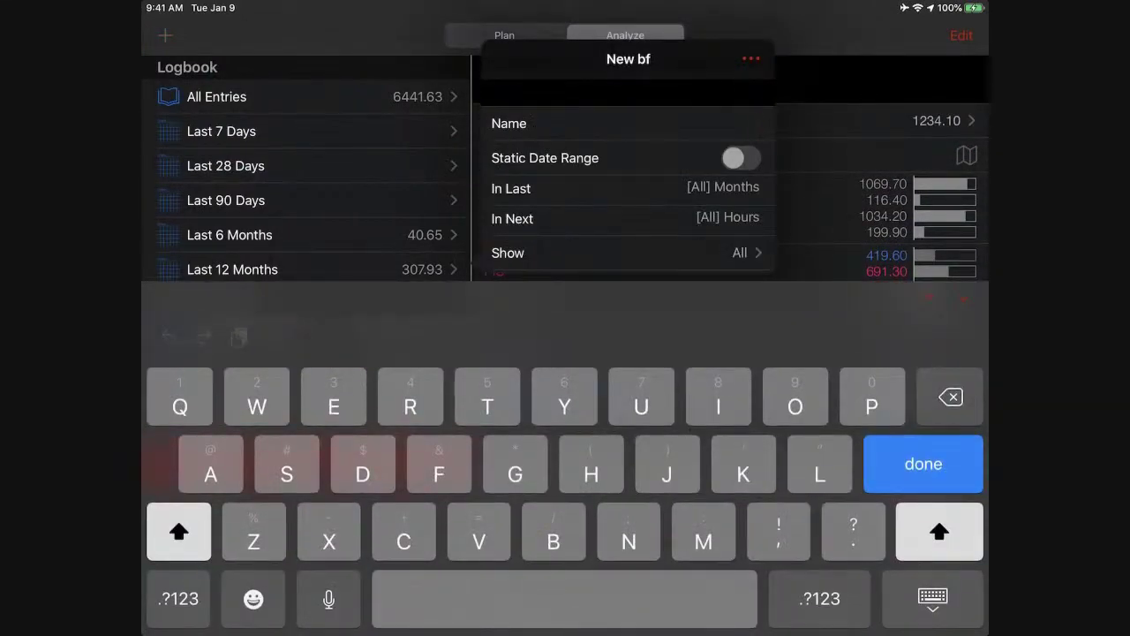
{"action": "type", "text": "W2"}
{"action": "key", "text": "BackSpace"}
{"action": "key", "text": "BackSpace"}
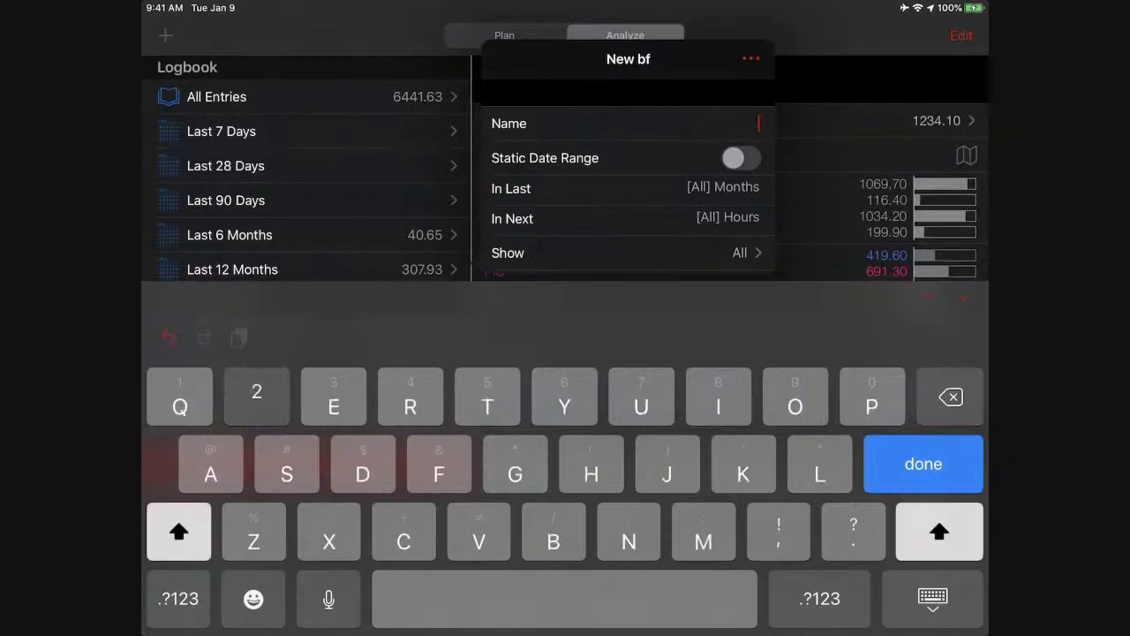
{"action": "type", "text": "202"}
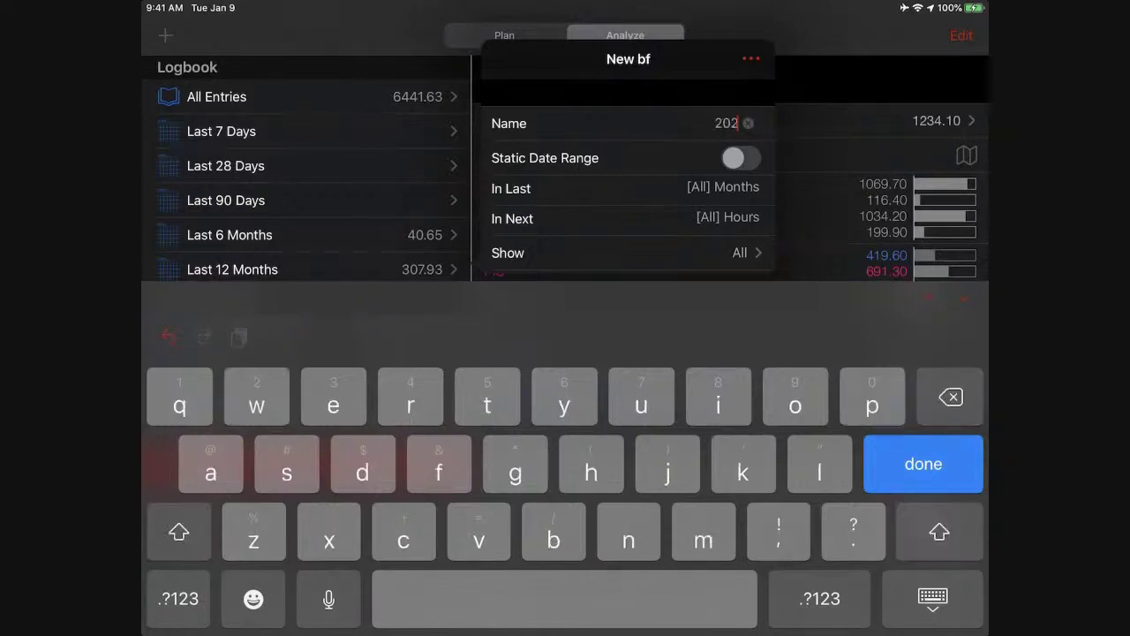
{"action": "type", "text": "0"}
Give the group a static date range from January 1 to December 31, 2020.
{"action": "left_click", "coordinate": [740, 158]}
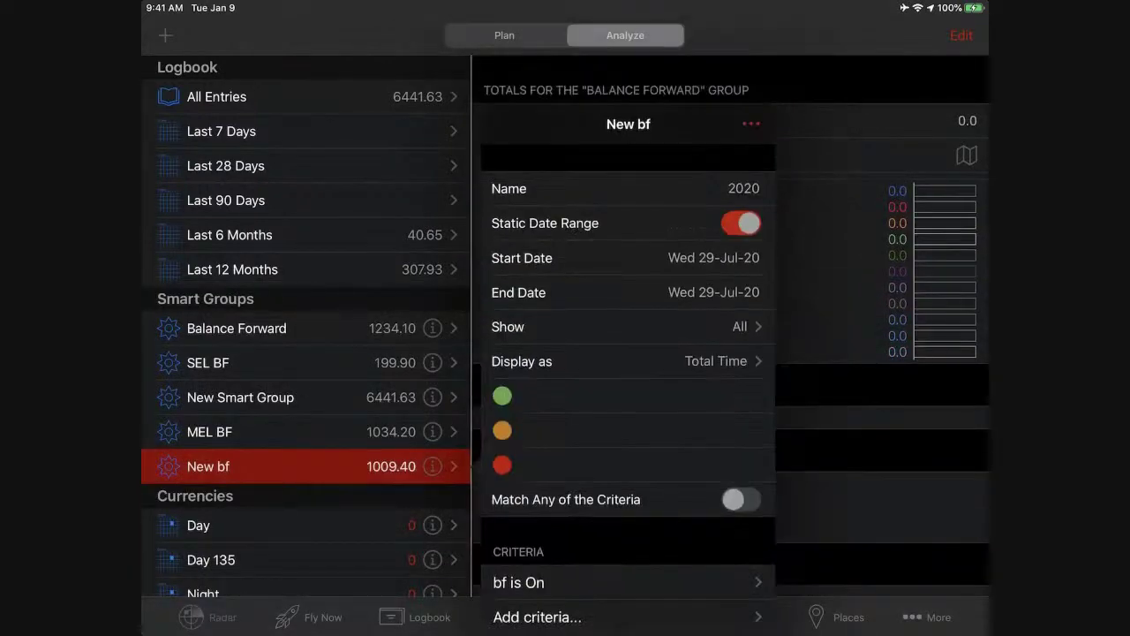
{"action": "left_click", "coordinate": [625, 257]}
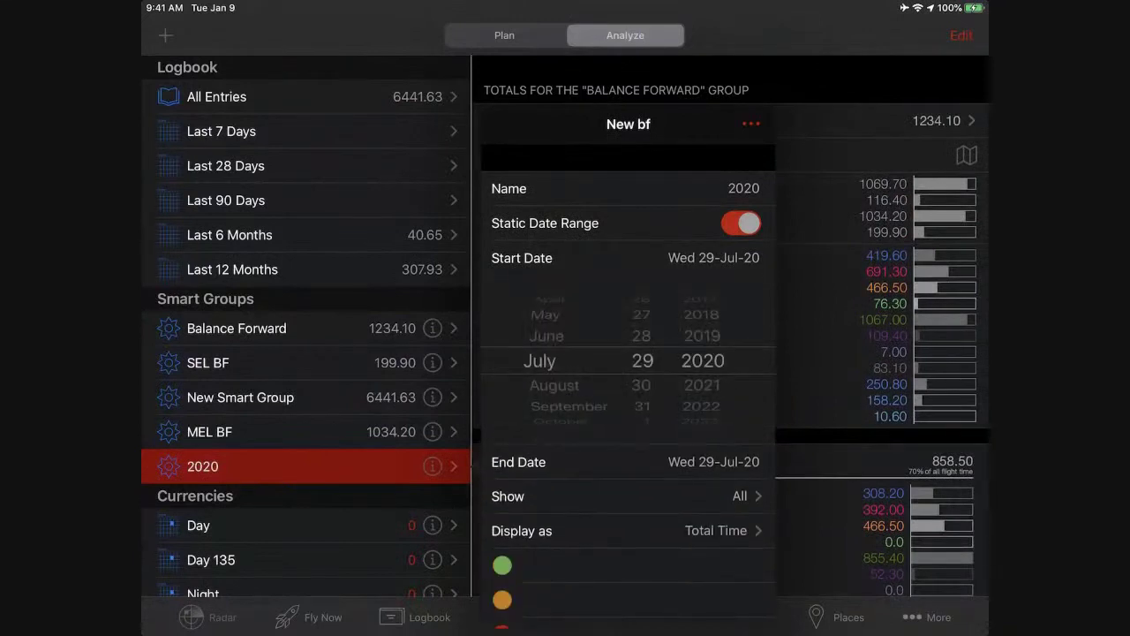
{"action": "left_click_drag", "start_coordinate": [543, 340], "coordinate": [544, 402]}
{"action": "left_click_drag", "start_coordinate": [642, 380], "coordinate": [642, 340]}
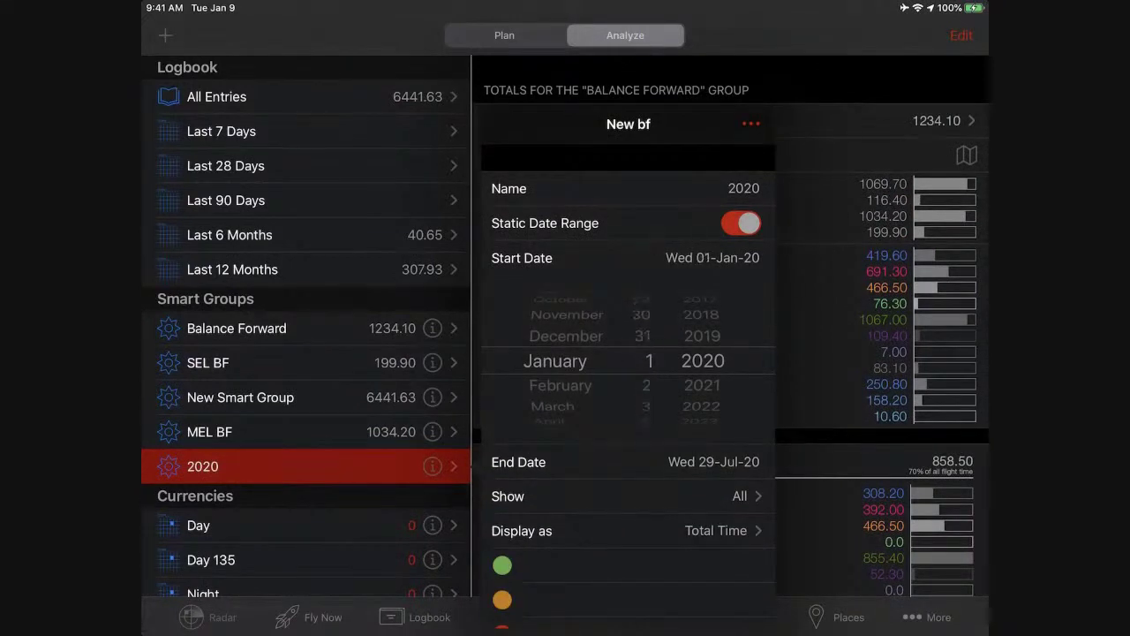
{"action": "left_click", "coordinate": [625, 462]}
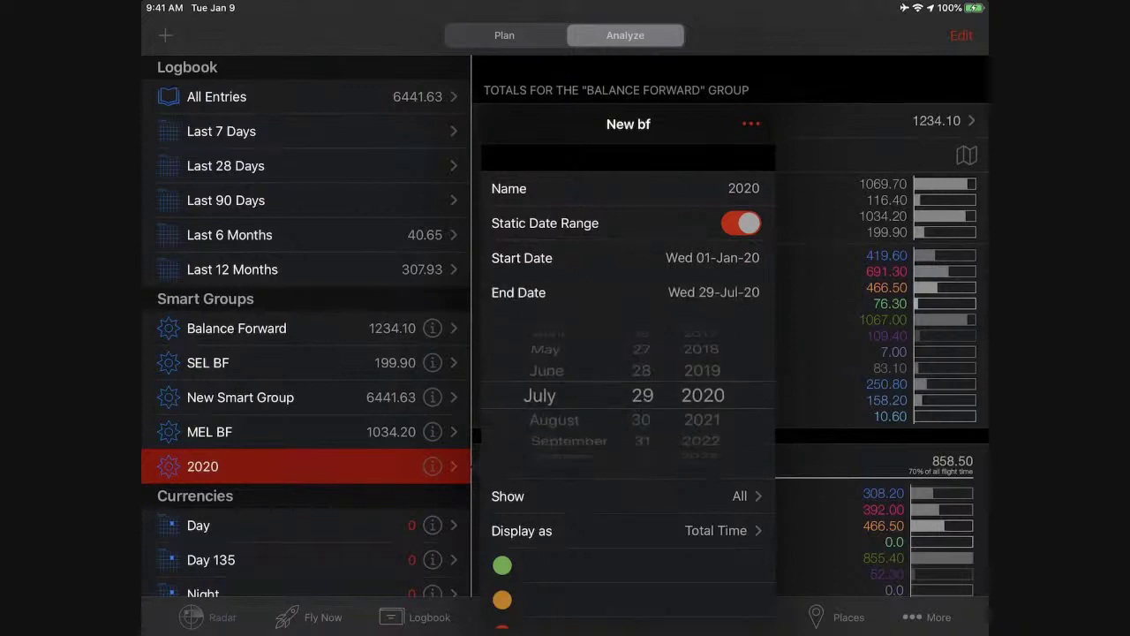
{"action": "left_click_drag", "start_coordinate": [565, 420], "coordinate": [565, 371]}
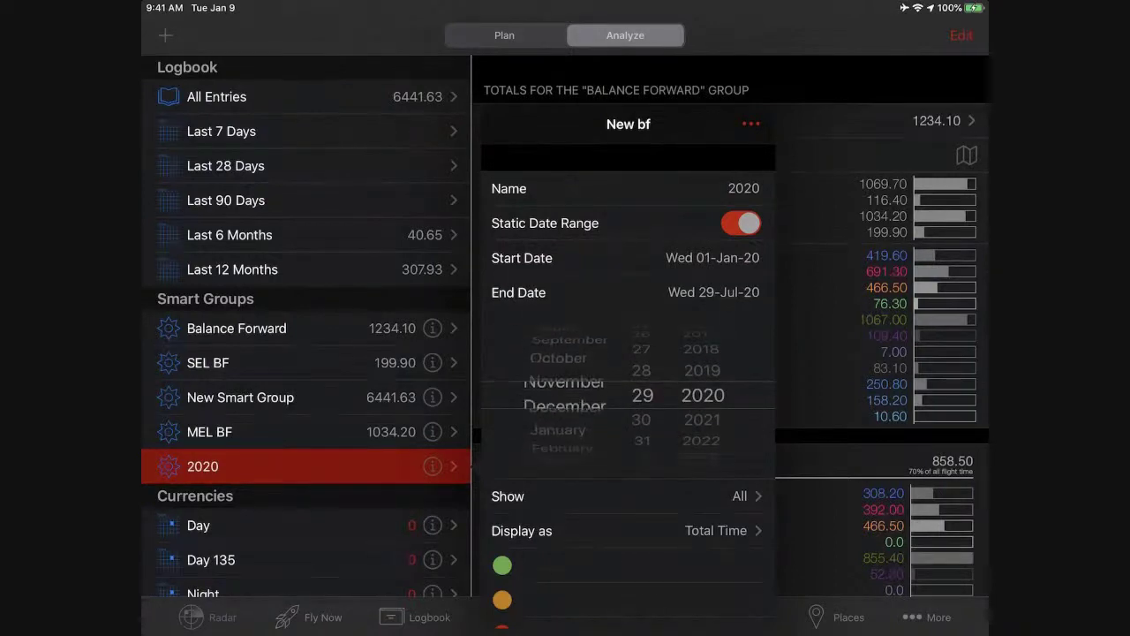
{"action": "left_click_drag", "start_coordinate": [643, 420], "coordinate": [643, 371]}
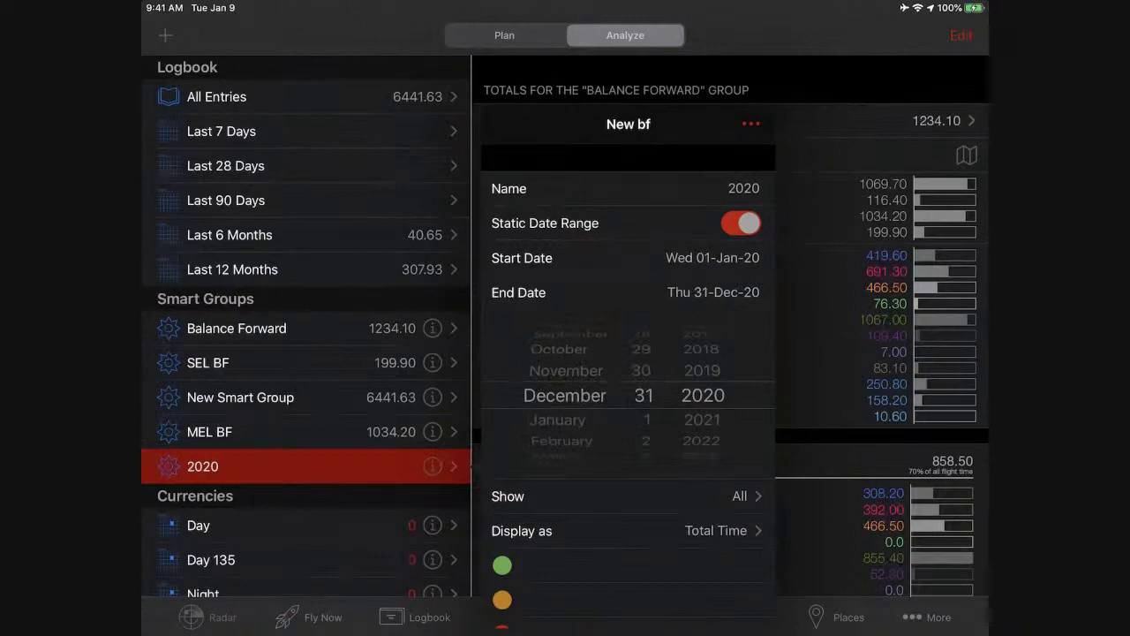
Delete the 'bf is On' criterion so the group totals 91.15 hours.
{"action": "scroll", "coordinate": [628, 371], "scroll_direction": "down", "scroll_amount": 5}
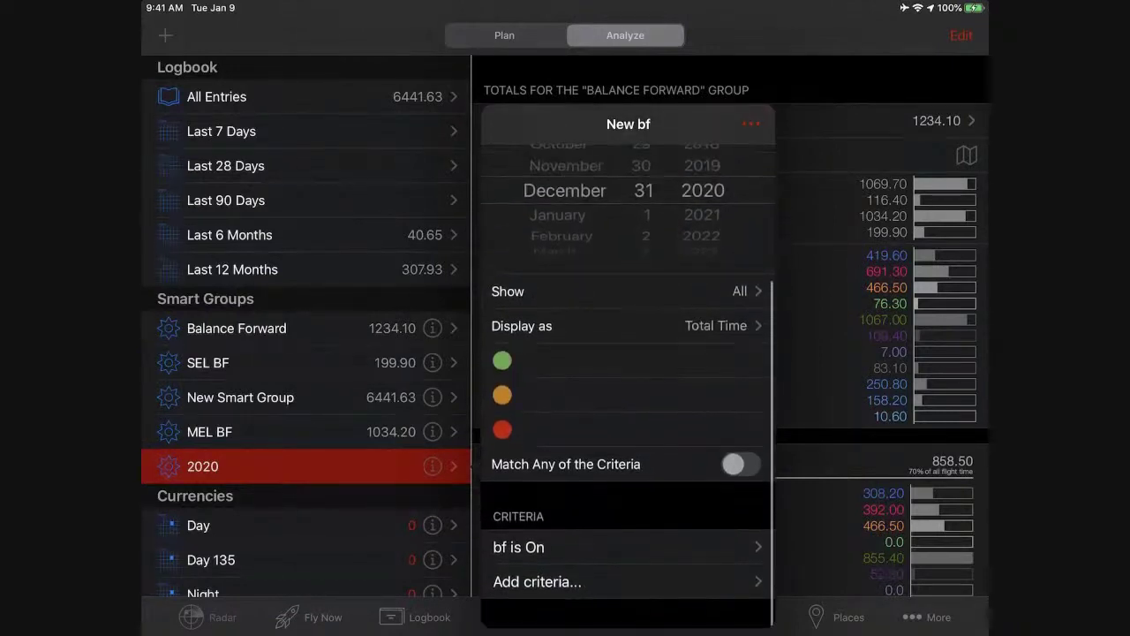
{"action": "left_click_drag", "start_coordinate": [706, 541], "coordinate": [618, 540]}
{"action": "left_click", "coordinate": [747, 547]}
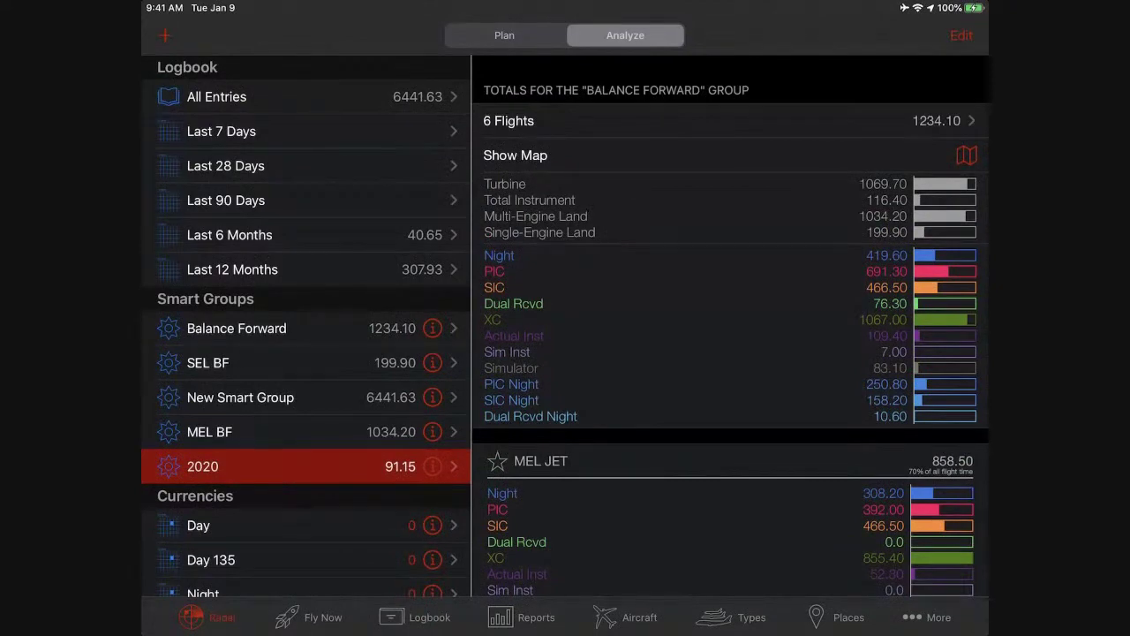
{"action": "left_click", "coordinate": [521, 618]}
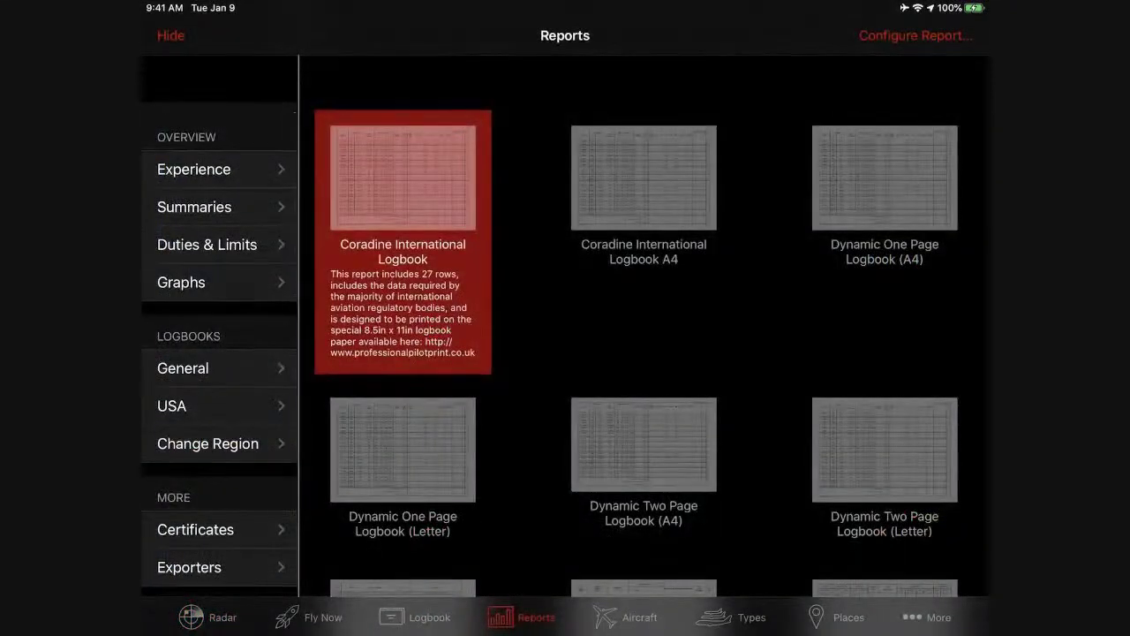
Choose the USA Jeppesen Pro Pilot Log 27 report and filter it to the 2020 group.
{"action": "left_click", "coordinate": [219, 405]}
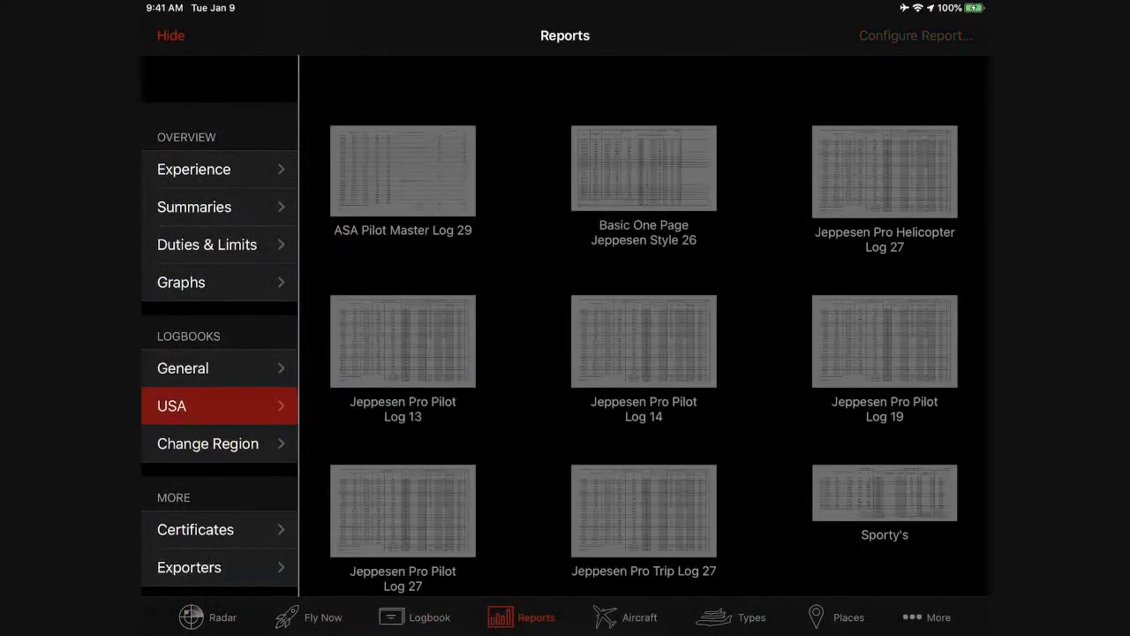
{"action": "scroll", "coordinate": [651, 351], "scroll_direction": "down", "scroll_amount": 5}
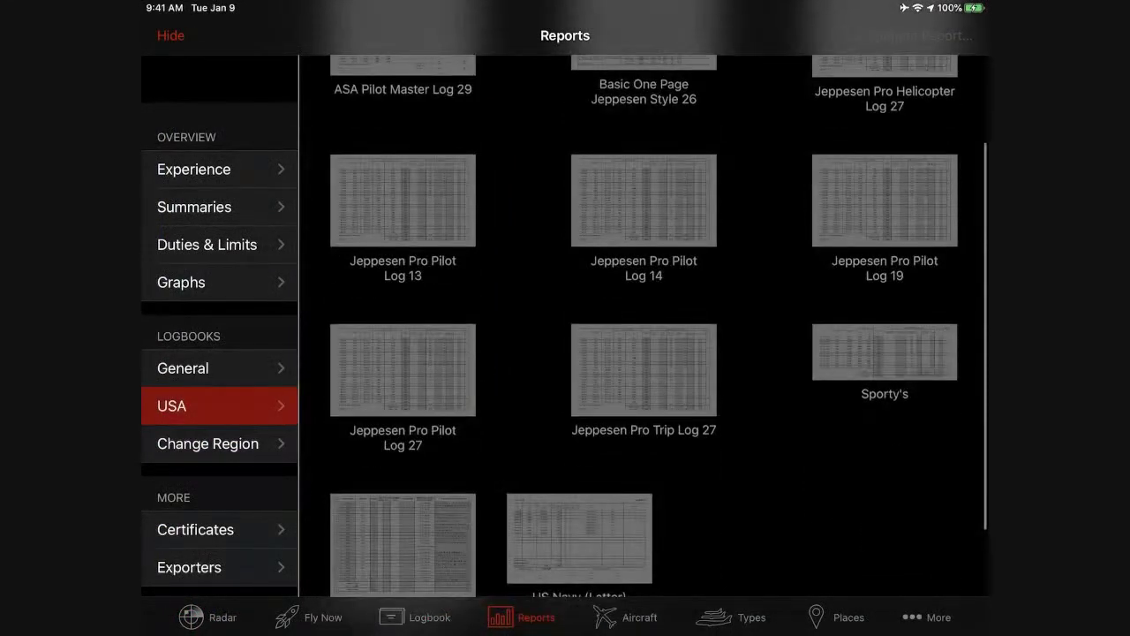
{"action": "left_click", "coordinate": [403, 380]}
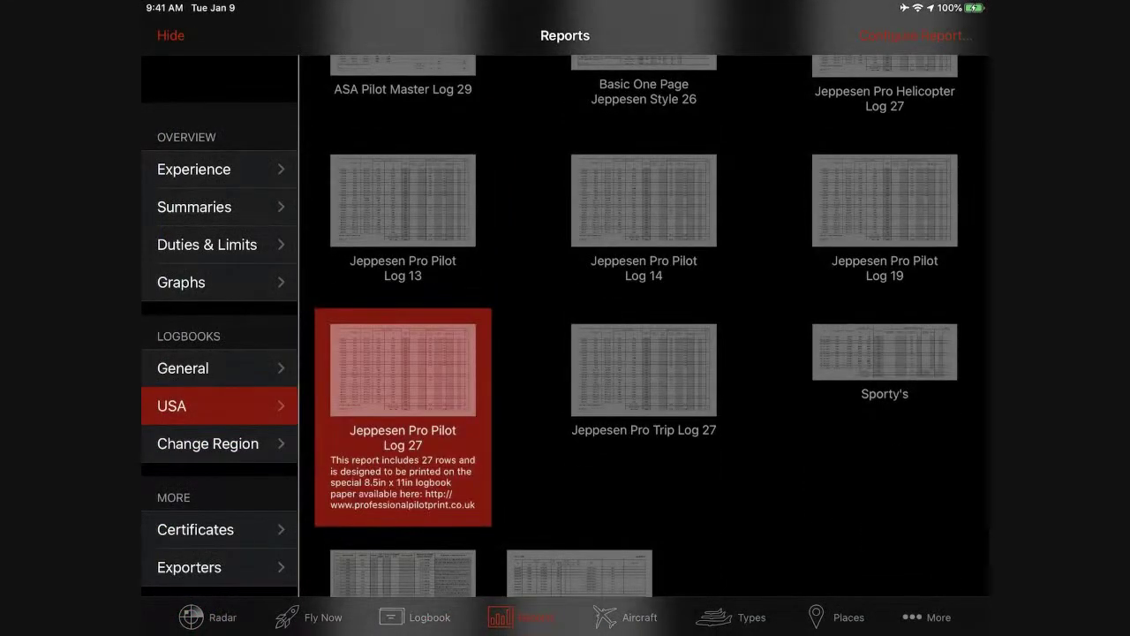
{"action": "left_click", "coordinate": [916, 35]}
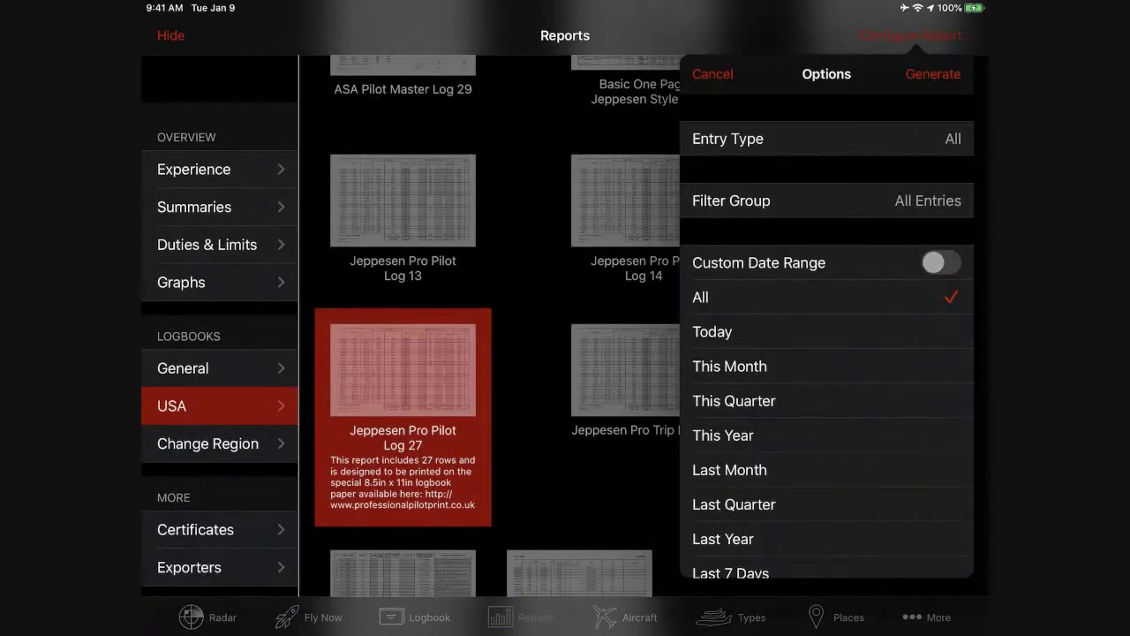
{"action": "left_click", "coordinate": [826, 200]}
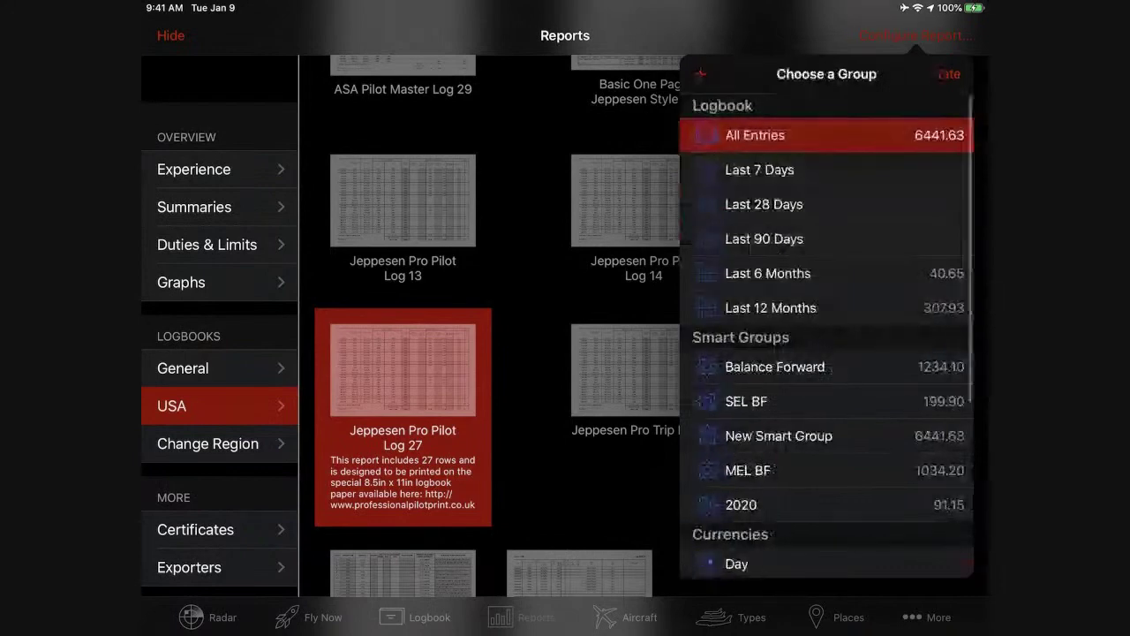
{"action": "left_click", "coordinate": [741, 504]}
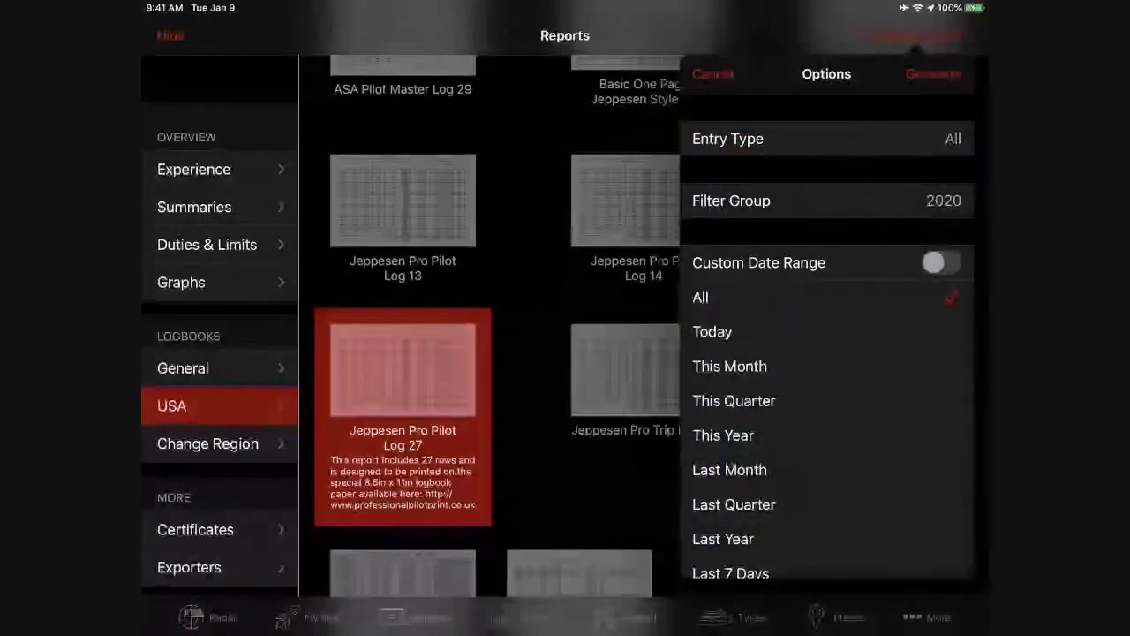
Generate the 2020 report, accept the night vision warning, and review the 1/3/20–3/25/20 preview.
{"action": "left_click", "coordinate": [934, 74]}
{"action": "left_click", "coordinate": [914, 35]}
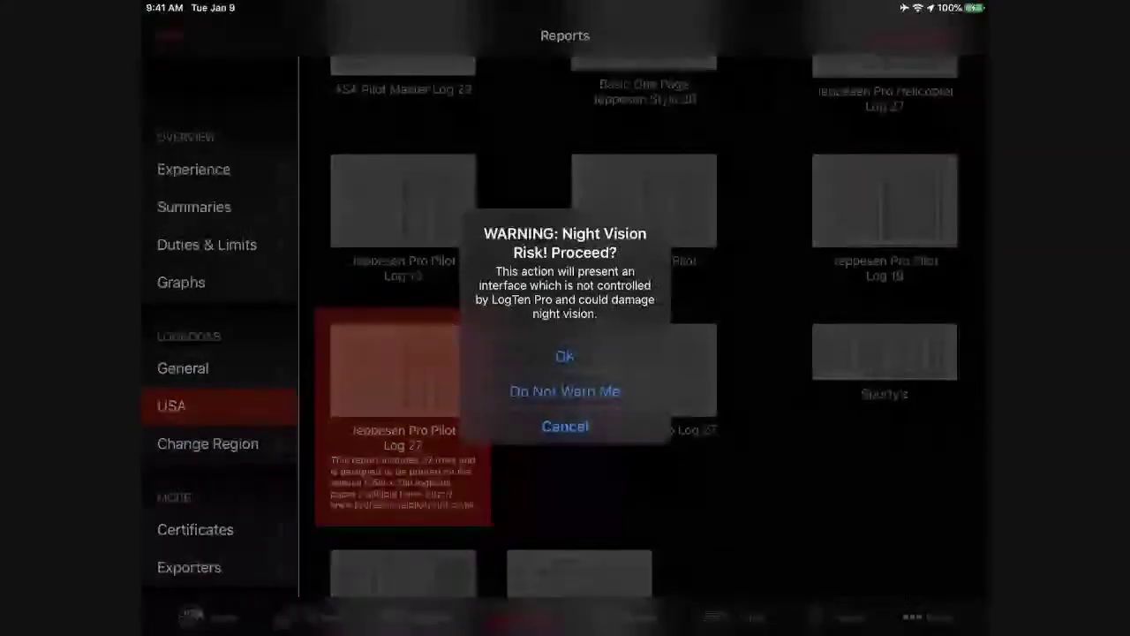
{"action": "left_click", "coordinate": [566, 356]}
{"action": "scroll", "coordinate": [565, 354], "scroll_direction": "down", "scroll_amount": 5}
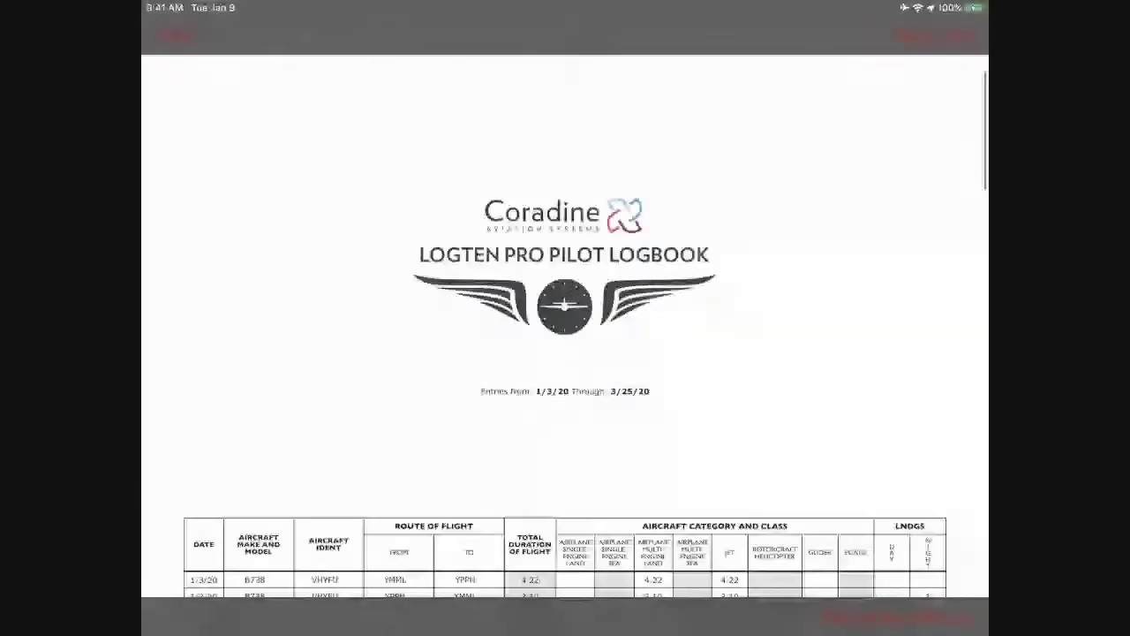
{"action": "scroll", "coordinate": [565, 353], "scroll_direction": "down", "scroll_amount": 4}
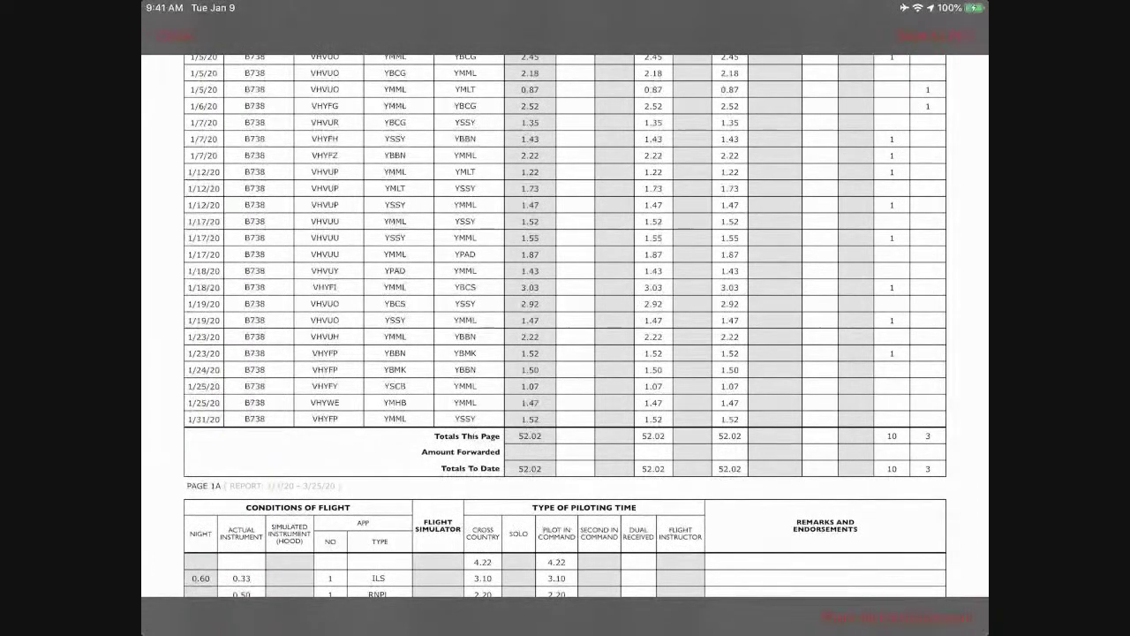
{"action": "scroll", "coordinate": [566, 327], "scroll_direction": "up", "scroll_amount": 10}
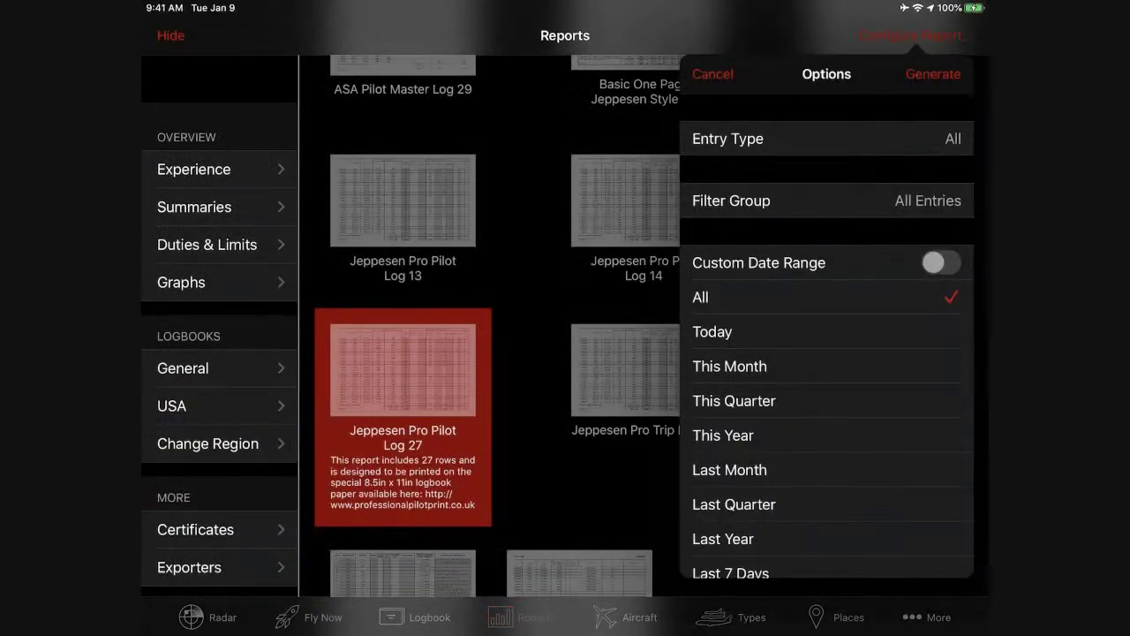
Regenerate the report for This Year (1/1/20–12/31/20) and scroll through the PDF preview.
{"action": "scroll", "coordinate": [826, 353], "scroll_direction": "down", "scroll_amount": 3}
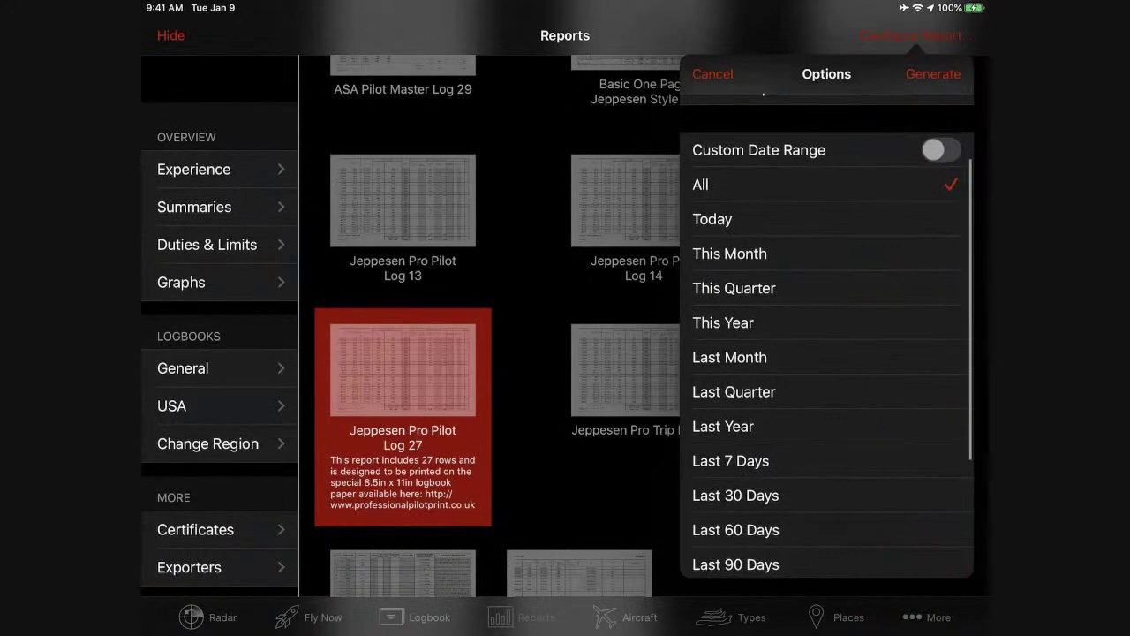
{"action": "left_click", "coordinate": [723, 322]}
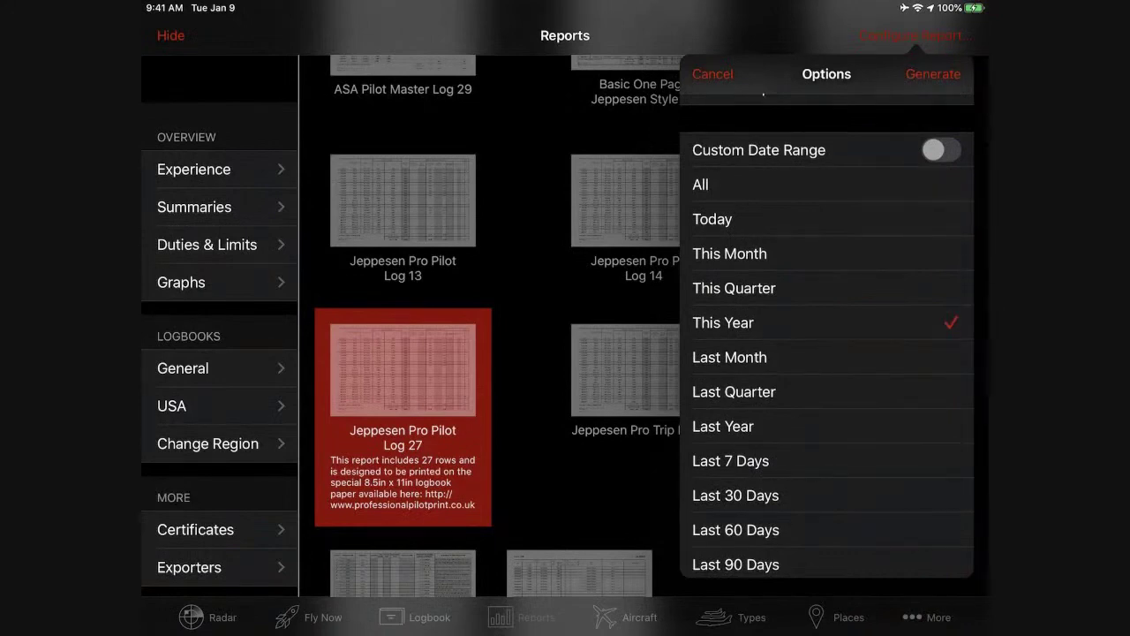
{"action": "scroll", "coordinate": [826, 353], "scroll_direction": "up", "scroll_amount": 2}
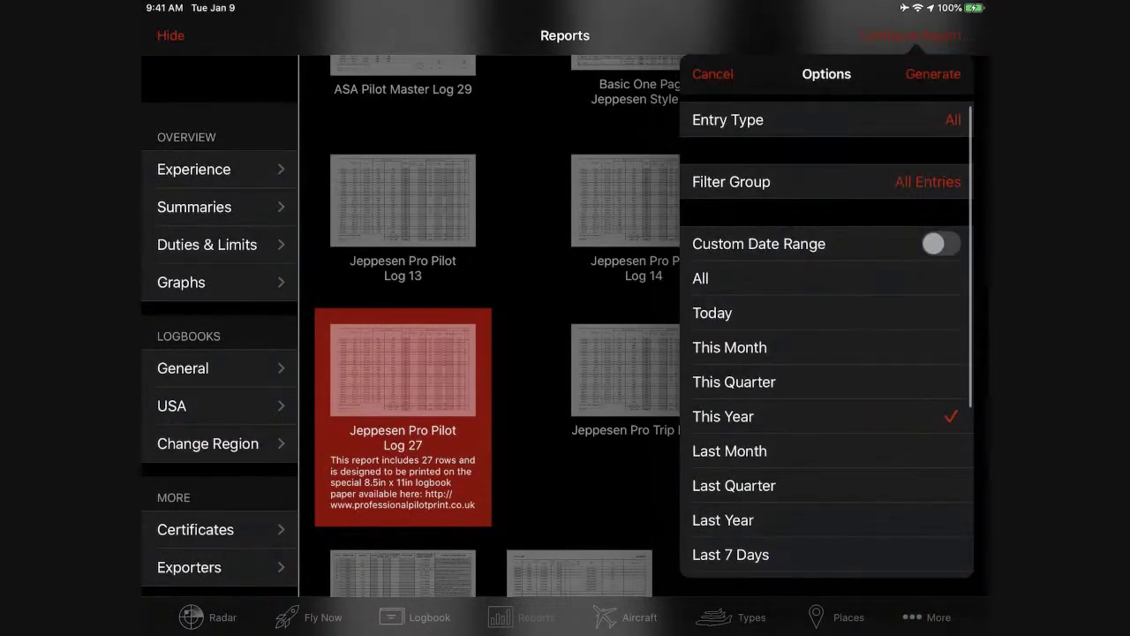
{"action": "left_click", "coordinate": [933, 73]}
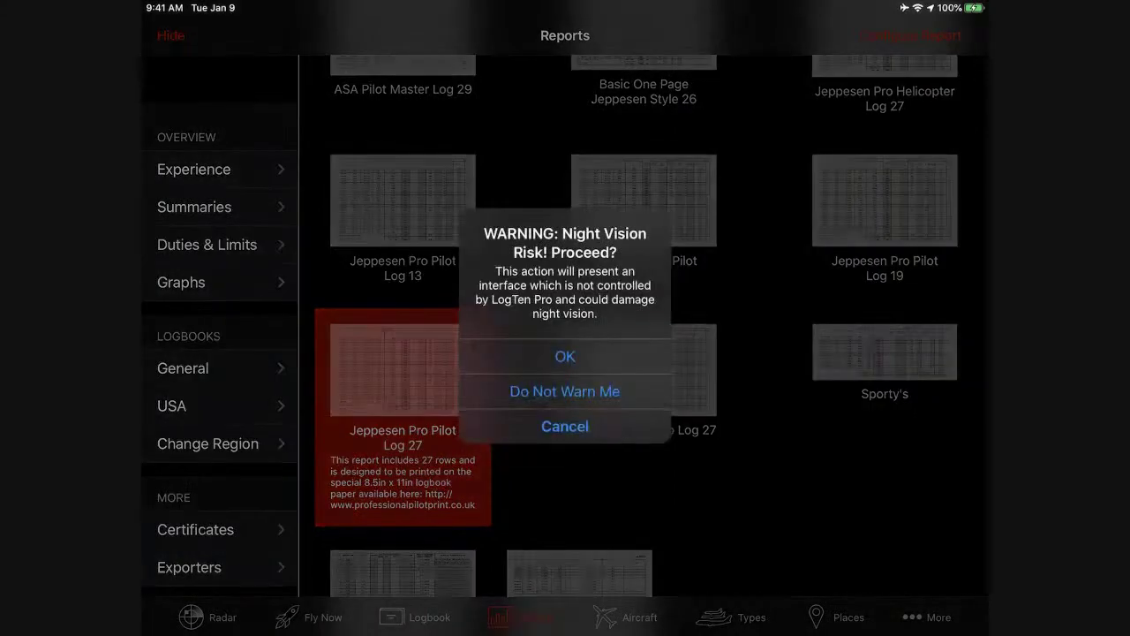
{"action": "left_click", "coordinate": [565, 356]}
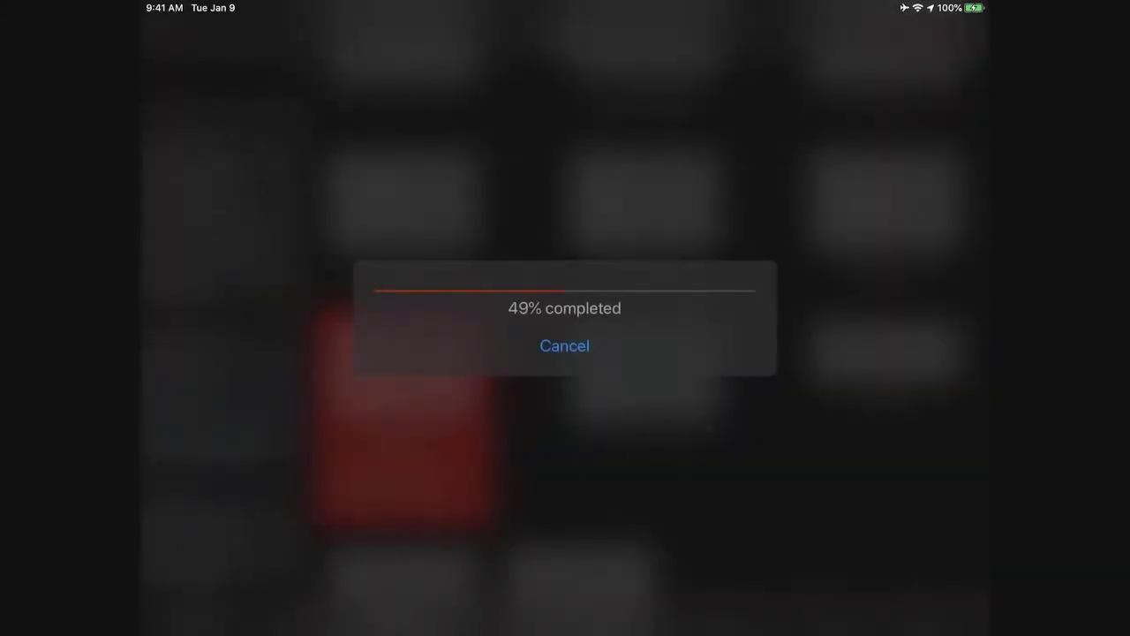
{"action": "scroll", "coordinate": [565, 354], "scroll_direction": "down", "scroll_amount": 4}
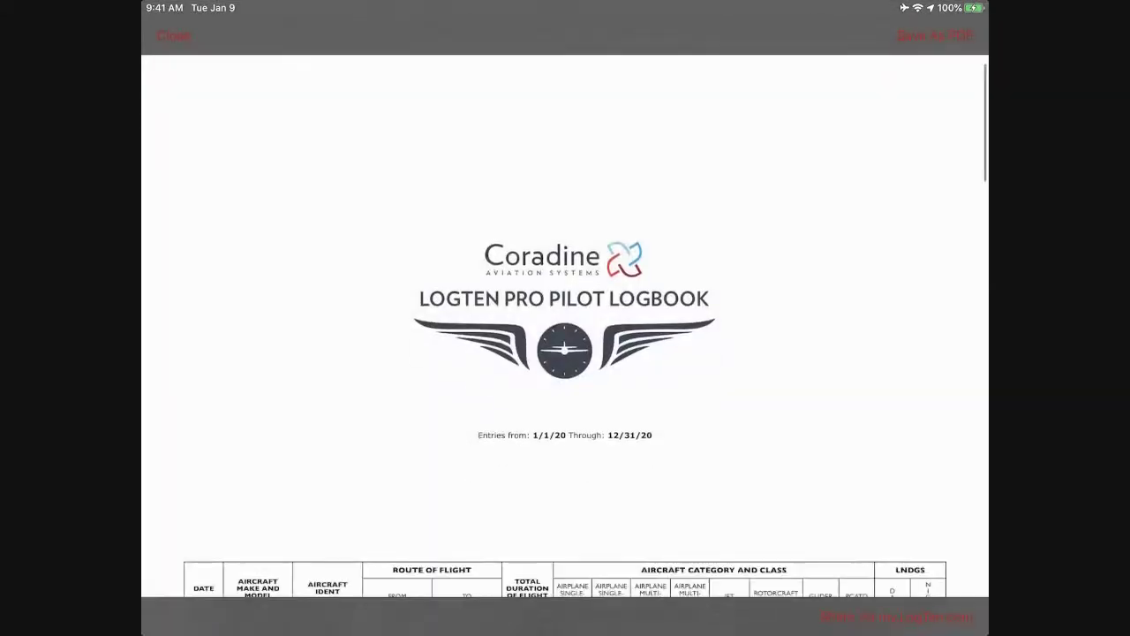
{"action": "scroll", "coordinate": [565, 354], "scroll_direction": "down", "scroll_amount": 4}
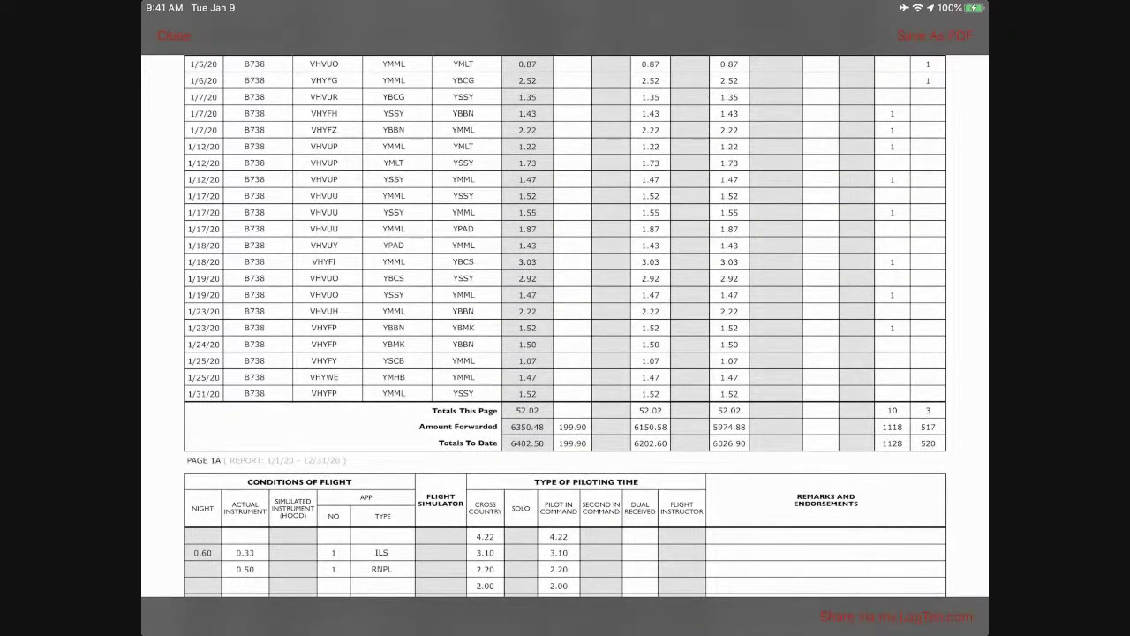
{"action": "scroll", "coordinate": [566, 327], "scroll_direction": "up", "scroll_amount": 5}
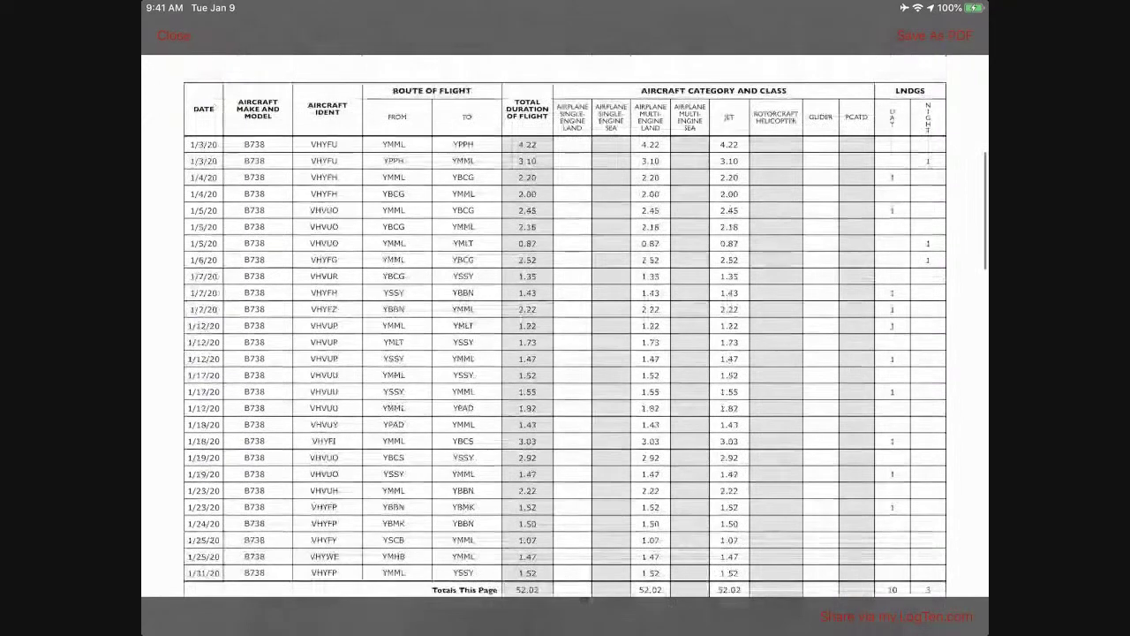